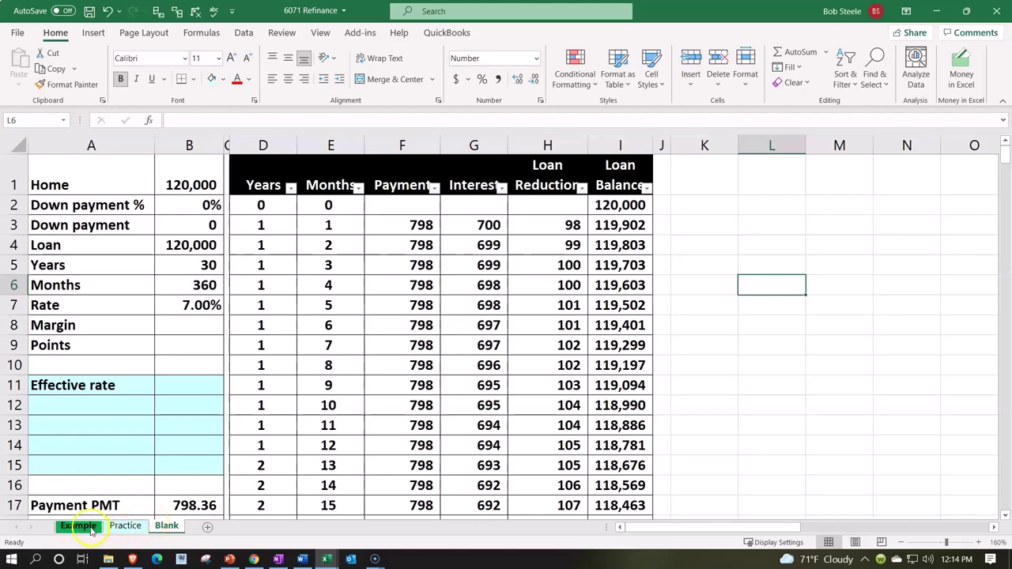
Step: Open the Example sheet and review the original loan's amount, years, months, rate and payment formula in column B
left_click(86, 527)
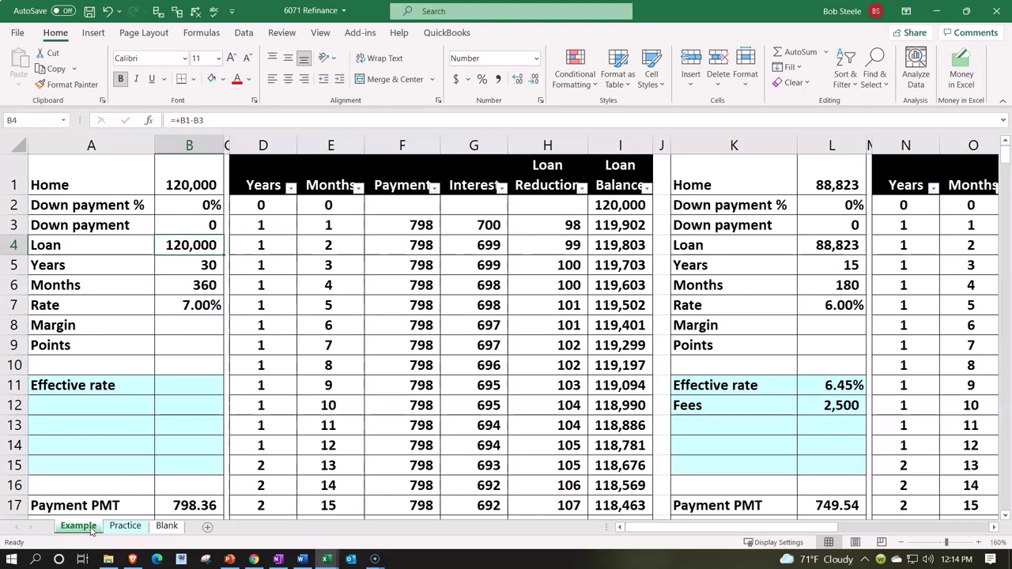
left_click(118, 257)
key("Up")
key("Right")
key("Down")
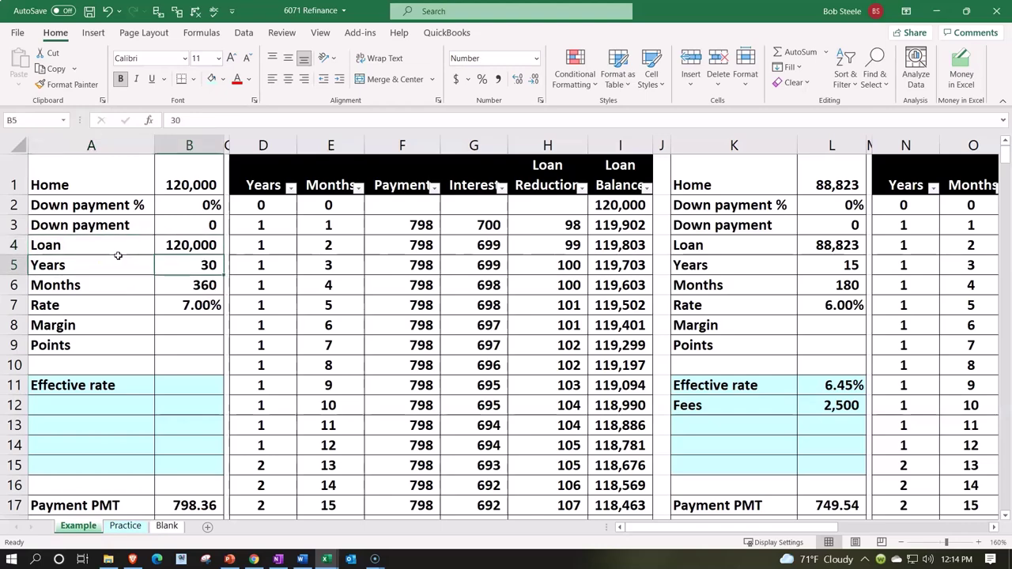
key("Down")
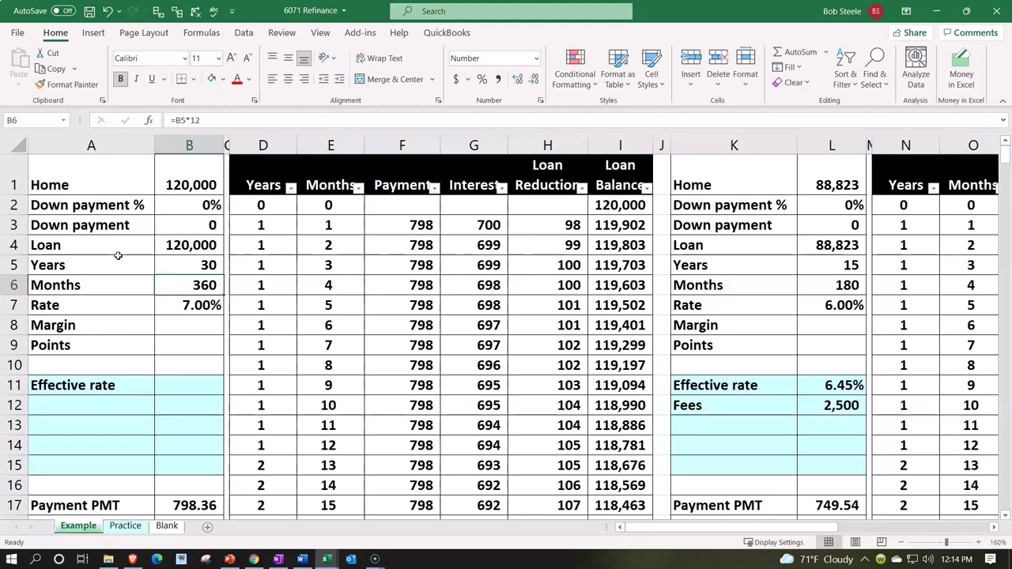
key("Down")
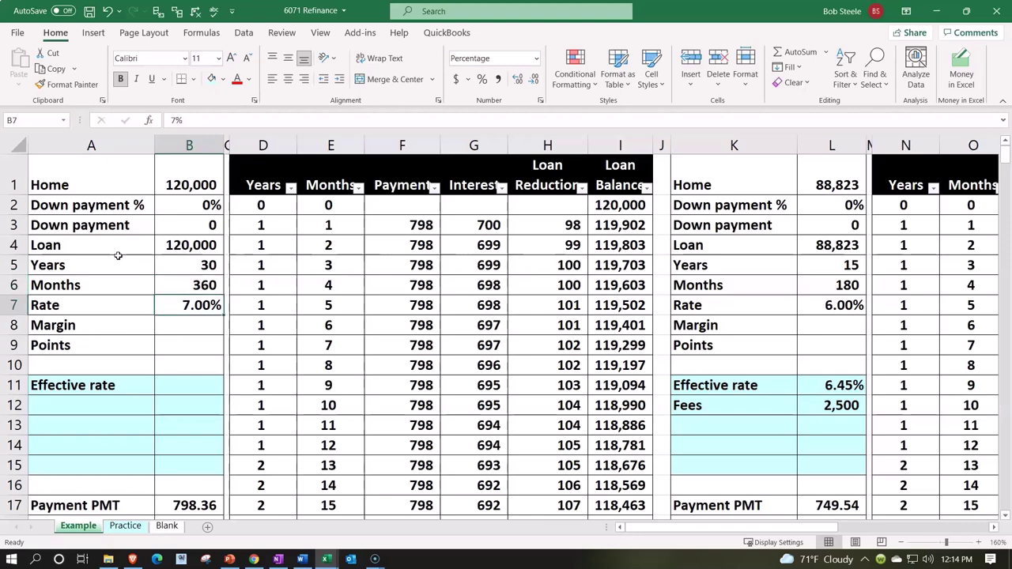
left_click(187, 508)
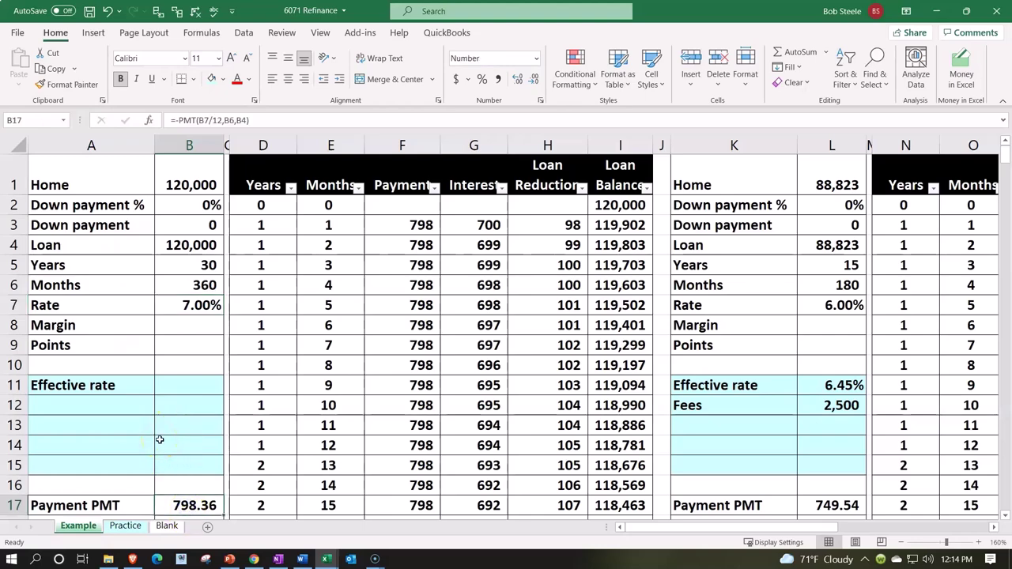
Step: Look across the original loan's amortization table on the Example sheet, from the payment cell over to column K
key("Right")
key("Right")
key("Up")
key("Up")
key("Up")
key("Up")
key("Right")
key("Right")
key("Right")
key("Right")
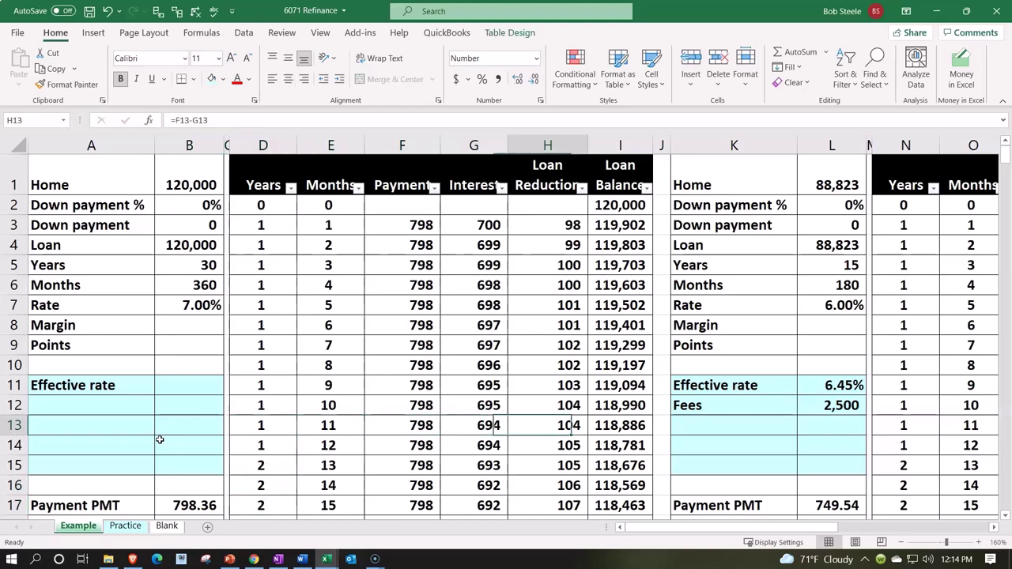
key("Right")
key("Right")
key("Right")
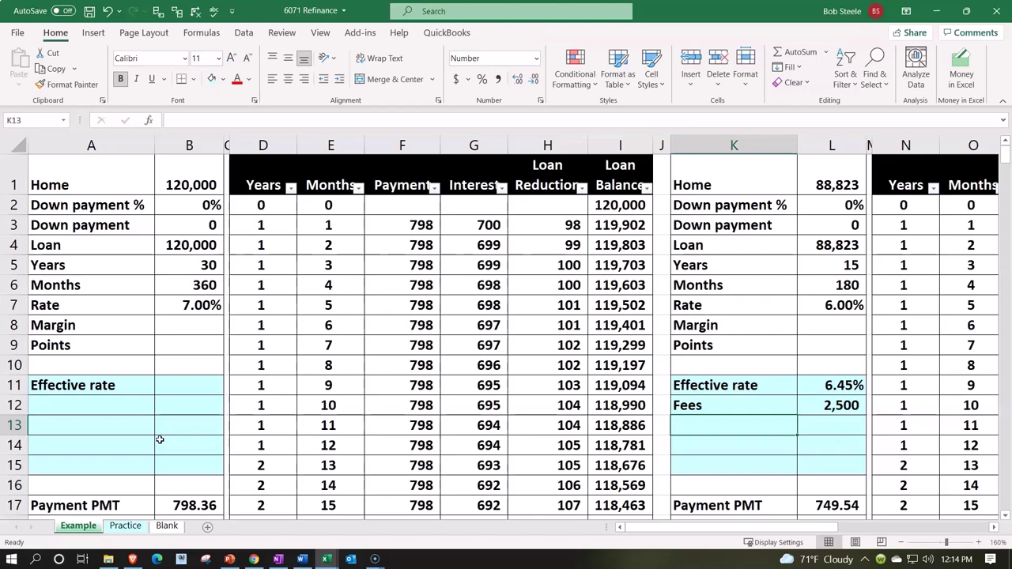
Step: Review the refinanced loan's amount, term, rate, effective rate formula and fees in column L of the Example sheet
key("Up")
key("Up")
key("Up")
key("Up")
key("Up")
key("Up")
key("Up")
key("Up")
key("Up")
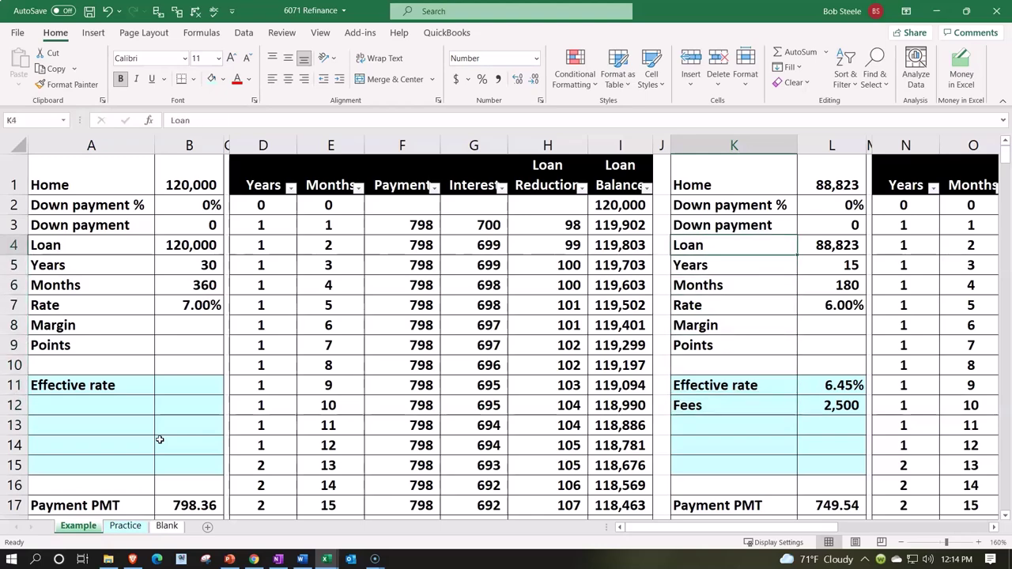
key("Right")
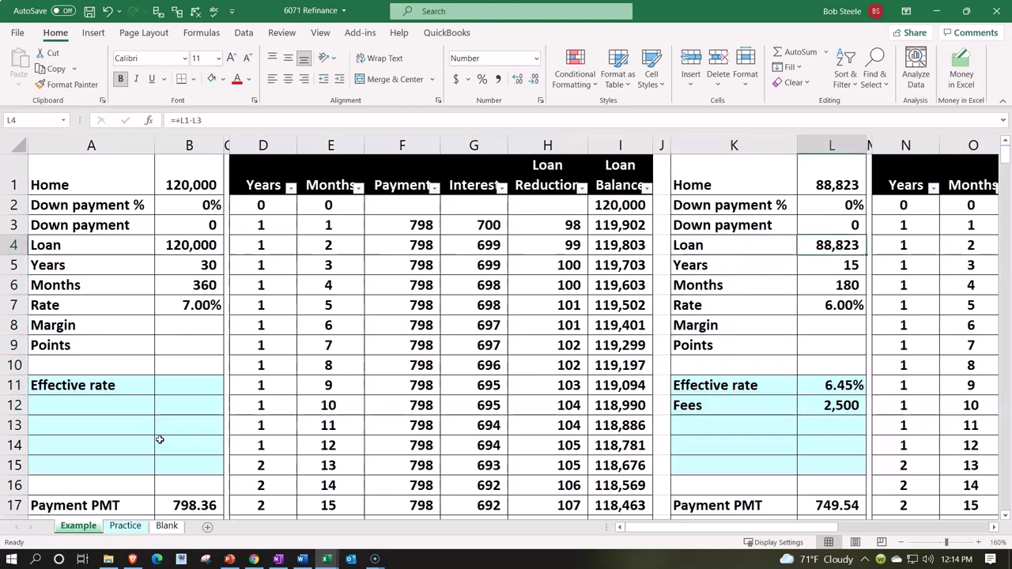
key("Down")
key("Down")
key("Down")
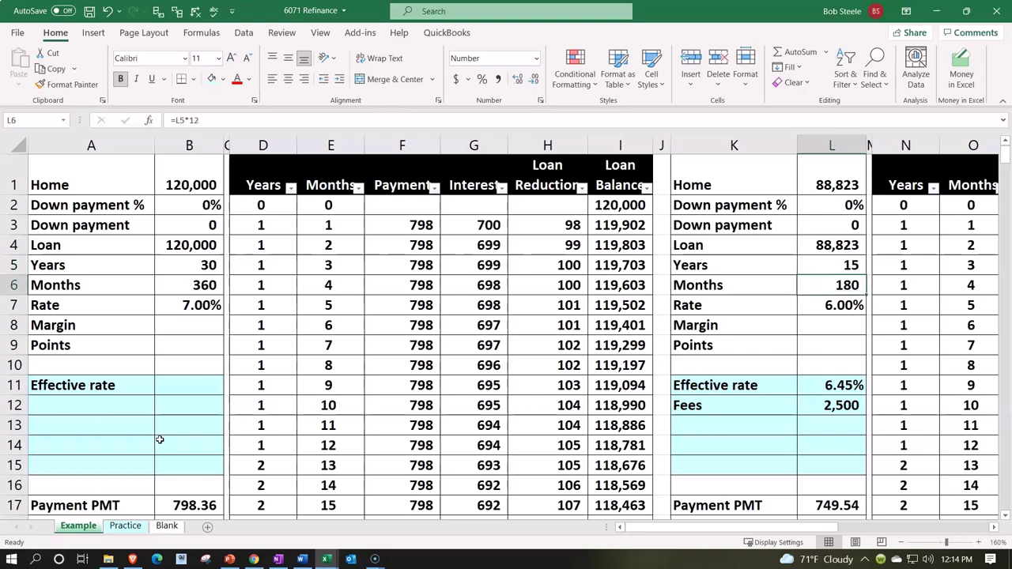
key("Down")
key("Down")
key("Down")
key("Down")
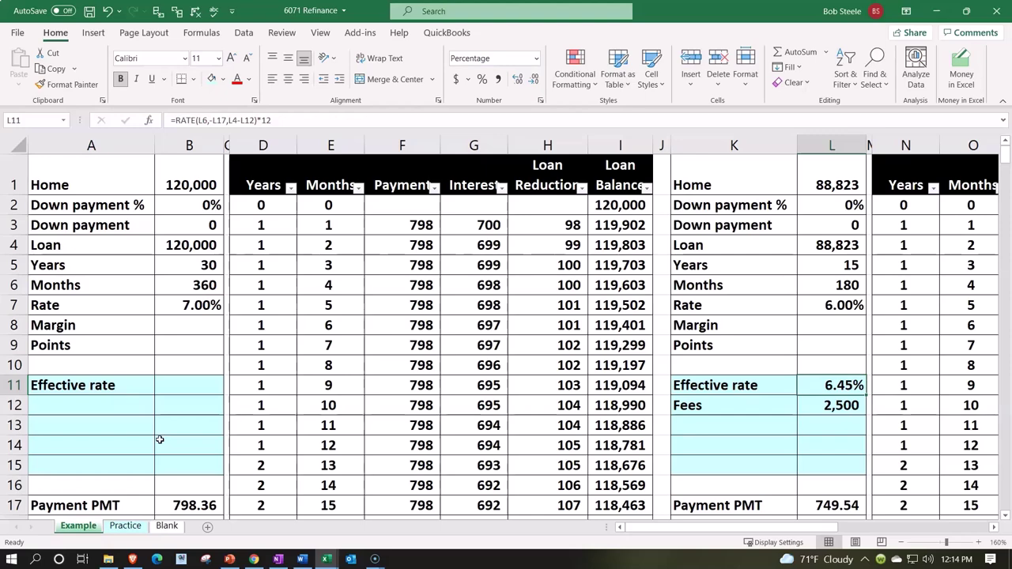
key("Down")
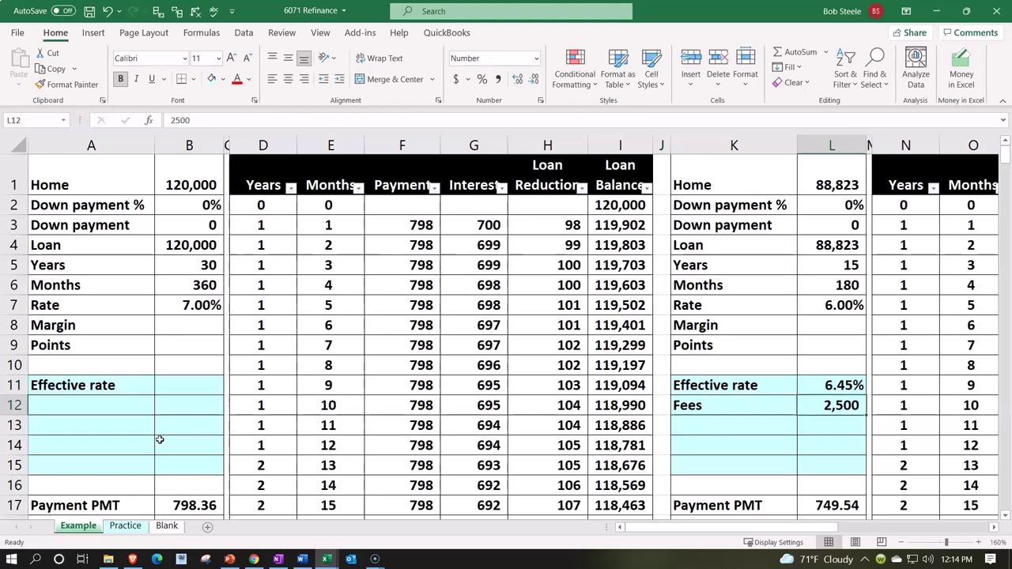
Step: Examine the refinance amortization table, the IRR cash flows and the return on investment section on the Example sheet
key("Right")
key("Right")
key("Right")
key("Right")
key("Right")
key("Right")
key("Right")
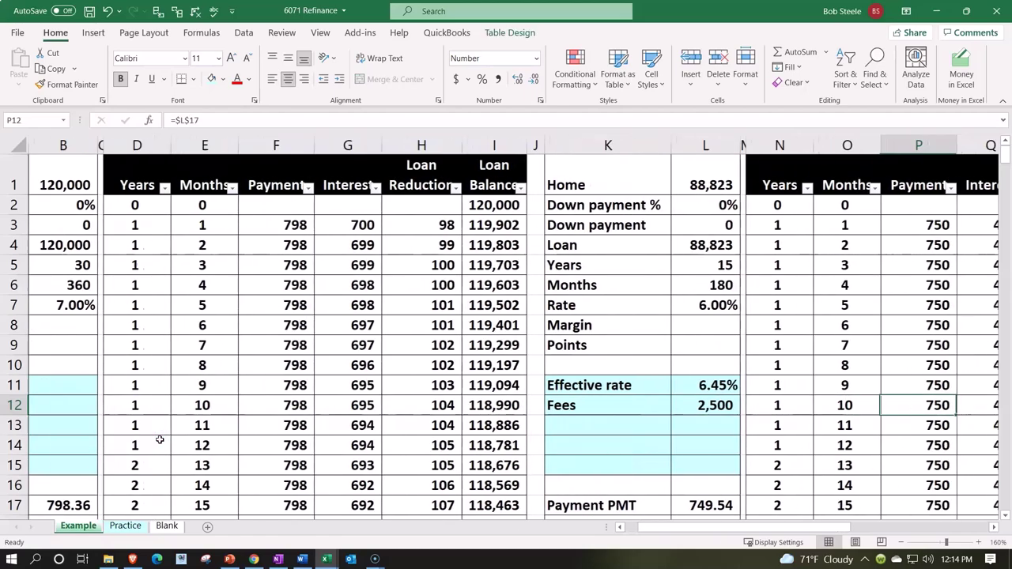
key("Right")
key("Right")
key("Right")
key("Right")
key("Right")
key("Right")
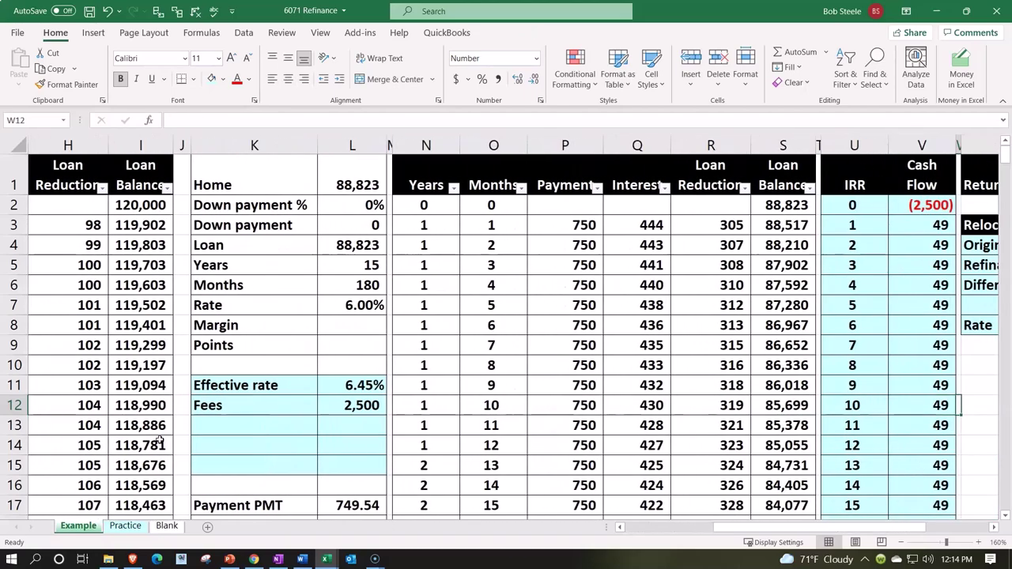
key("Right")
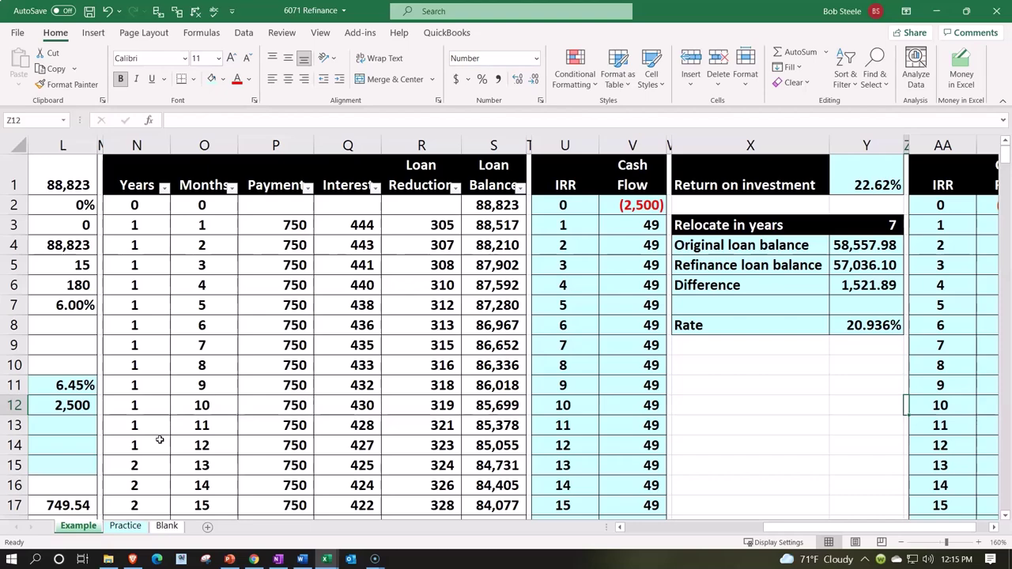
Step: Open the Practice sheet and look across its original loan data to the empty refinance amortization table
left_click(124, 527)
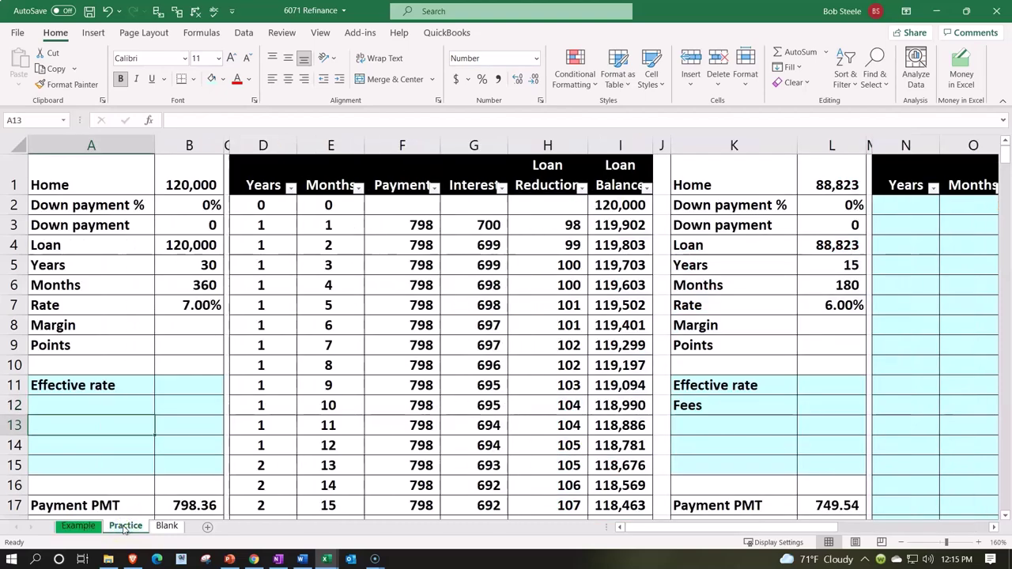
left_click(123, 444)
key("shift+Right")
key("shift+Right")
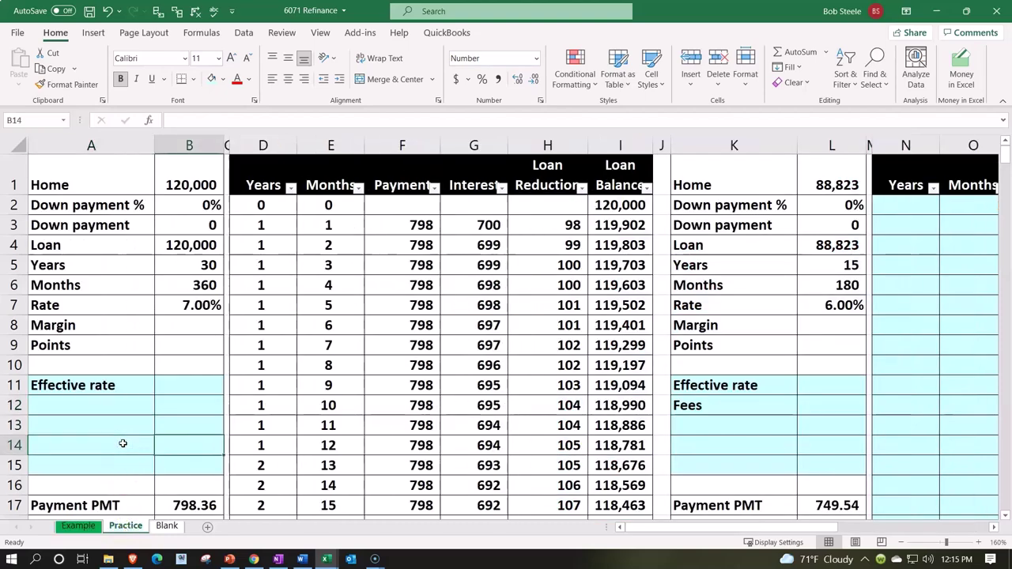
key("Right")
key("Right")
key("Right")
key("Right")
key("Right")
key("Right")
key("Right")
key("Right")
key("Right")
key("Right")
key("Right")
key("Right")
key("Right")
key("Right")
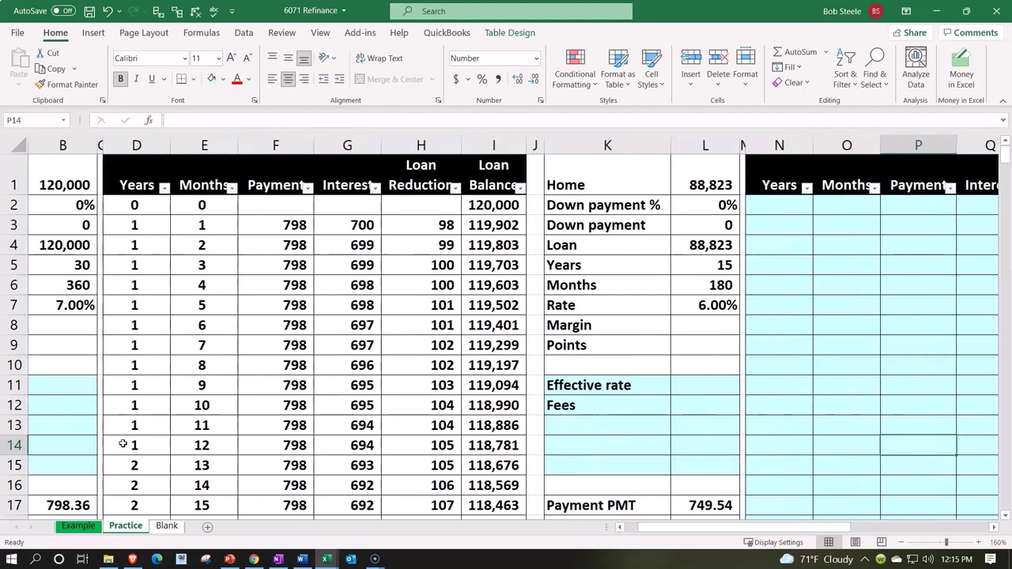
key("Right")
key("Right")
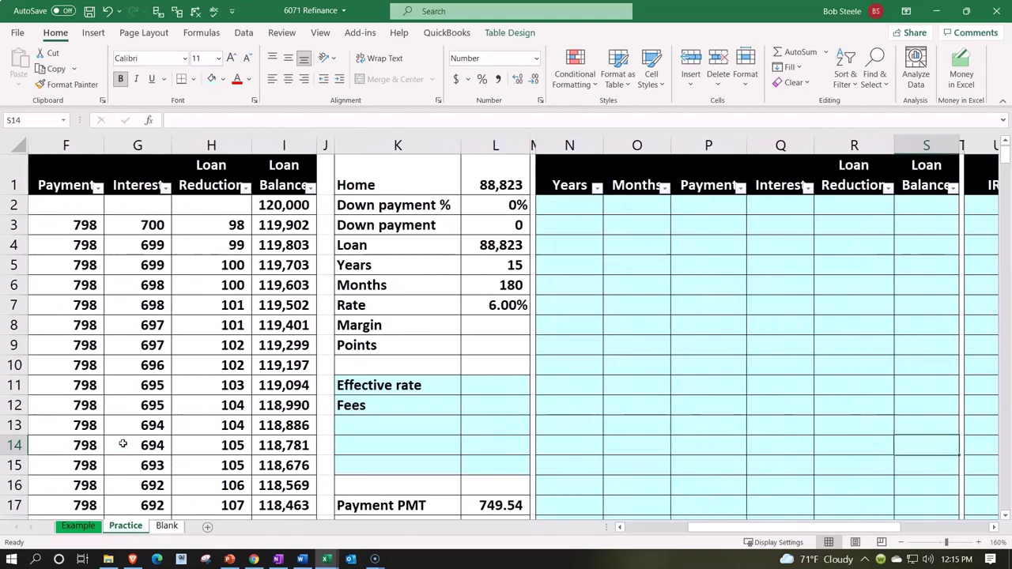
Step: Open the Blank sheet and review the original loan's amount, years, months, rate and payment formula in column B
left_click(166, 526)
left_click(165, 289)
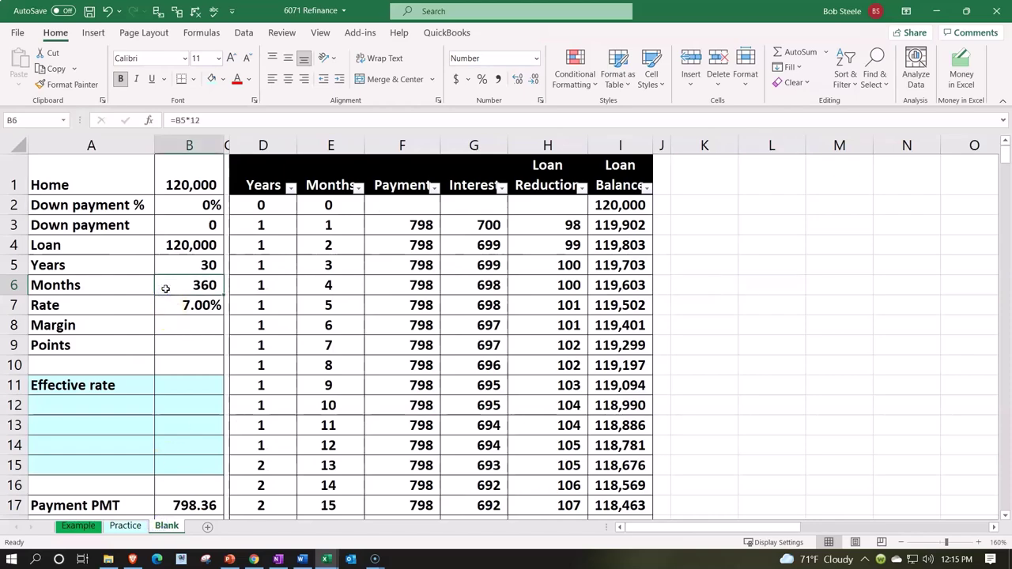
key("Up")
key("Up")
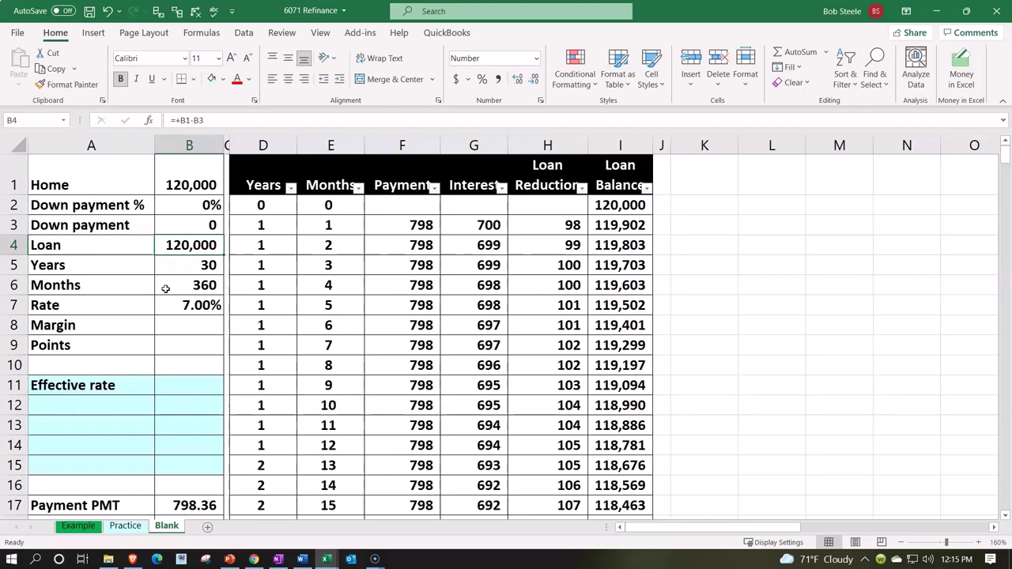
key("Down")
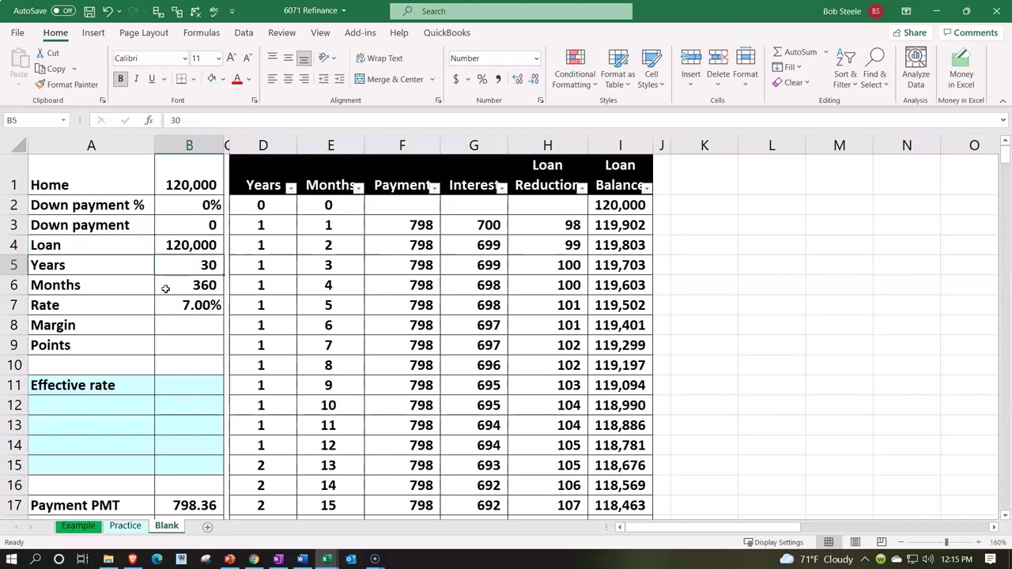
key("Down")
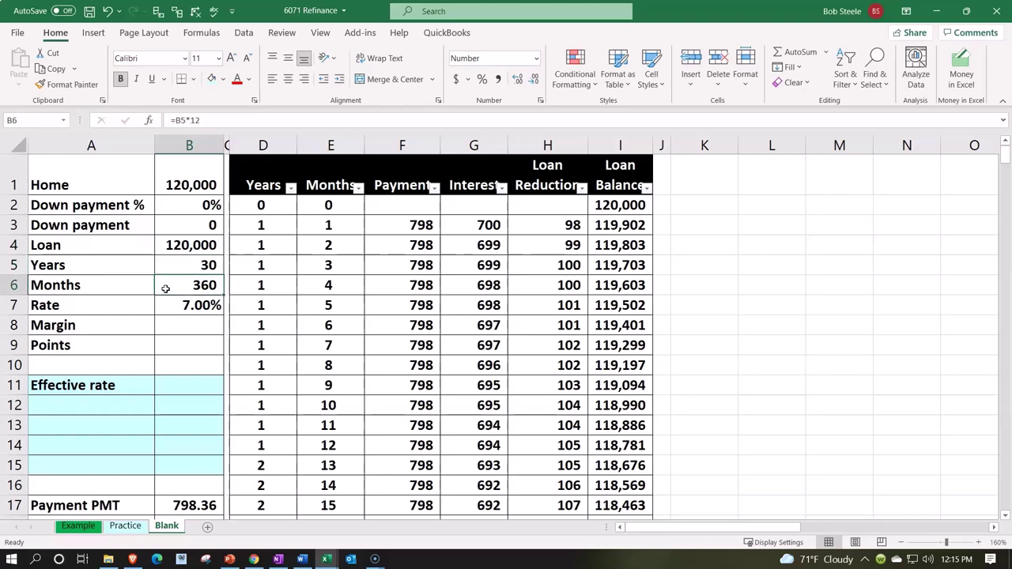
key("Down")
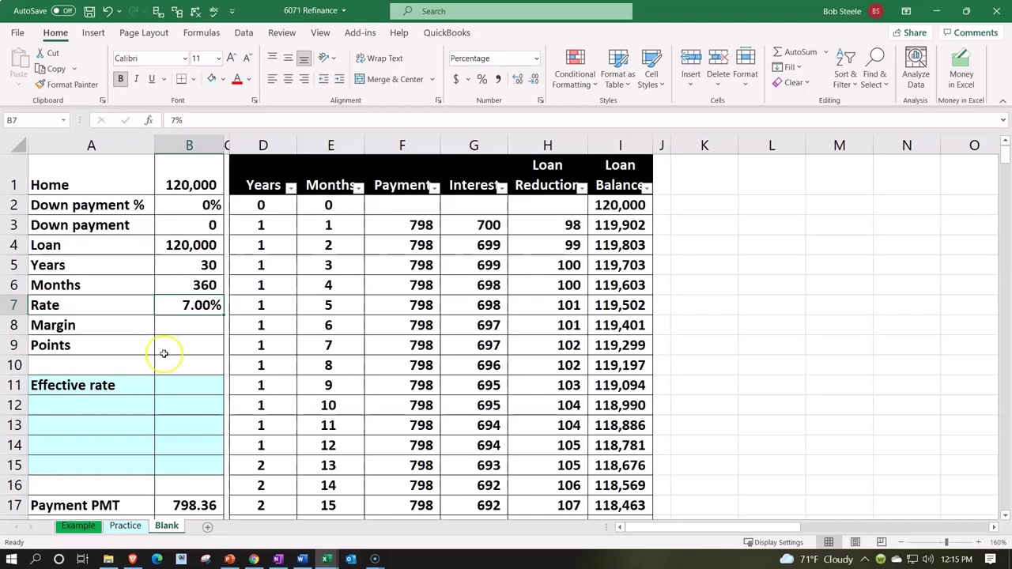
left_click(205, 500)
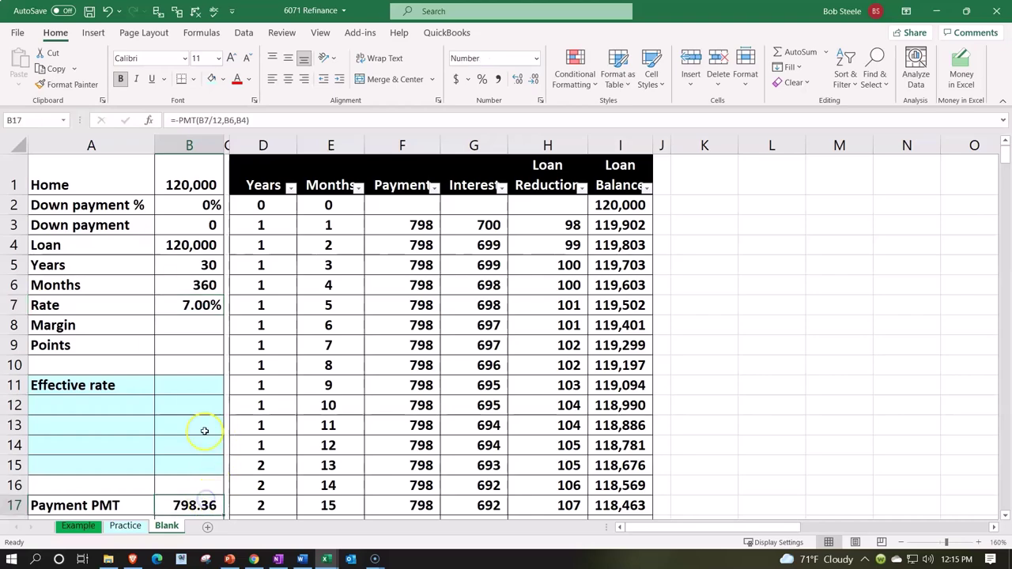
Step: Examine the Blank sheet's amortization table from its first months down to the final balance at month 360
left_click(472, 283)
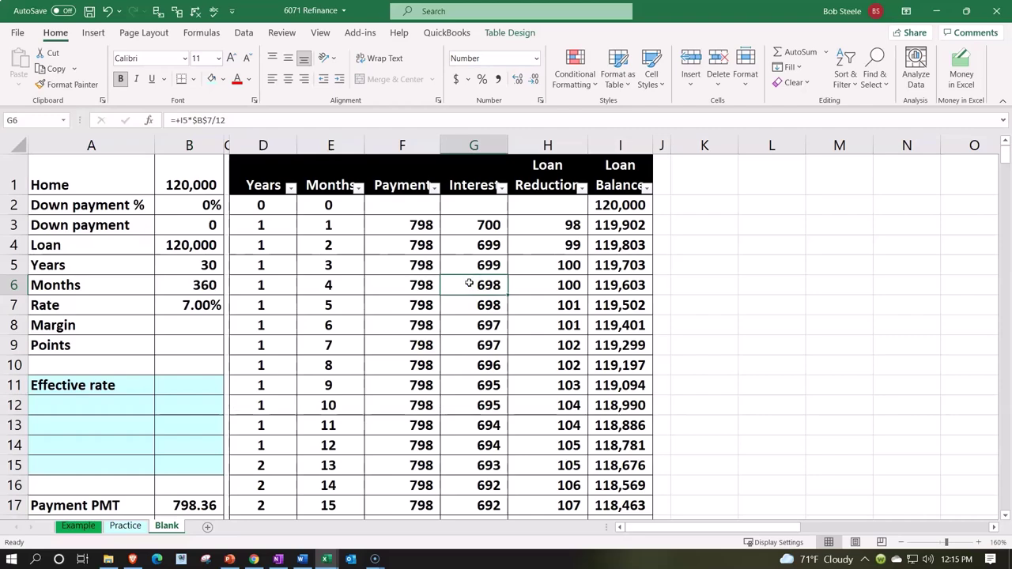
scroll(469, 283, "down", 20)
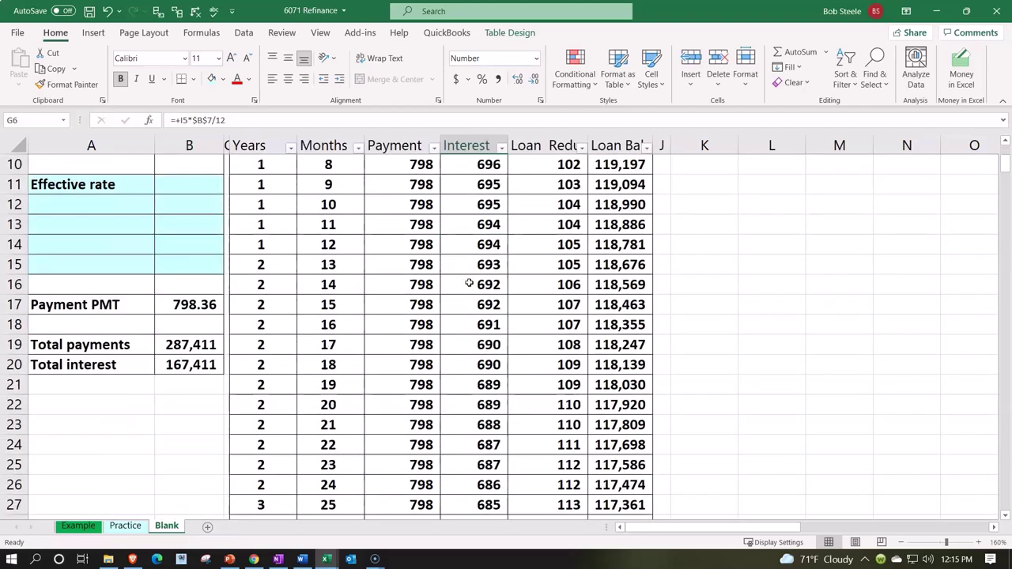
scroll(469, 283, "down", 20)
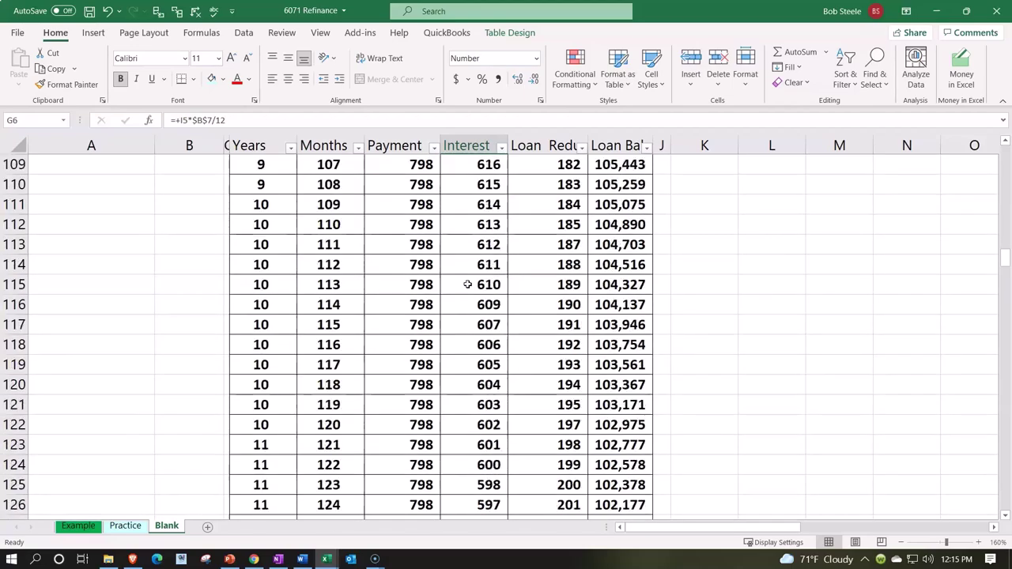
scroll(466, 284, "down", 20)
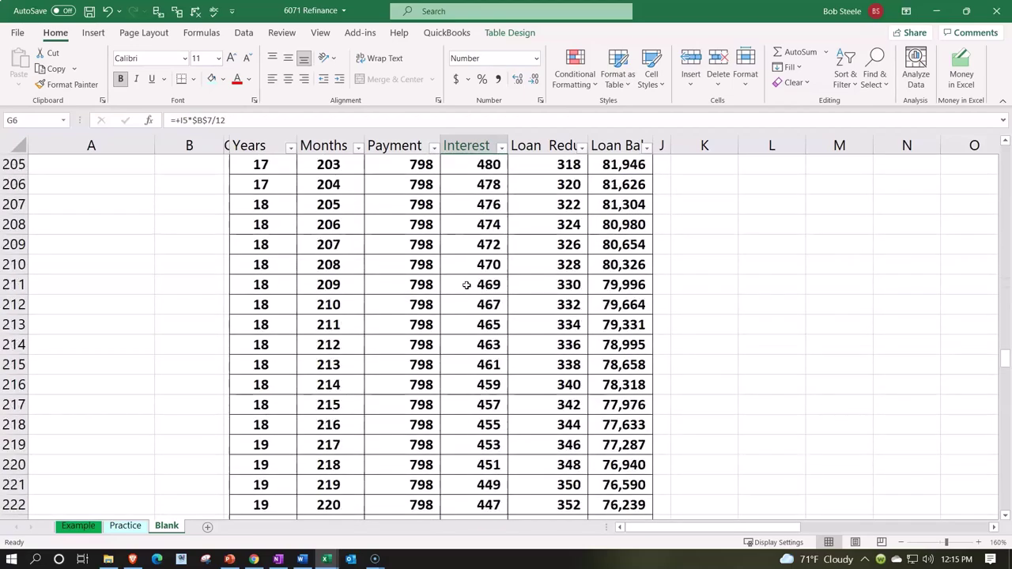
scroll(467, 285, "down", 20)
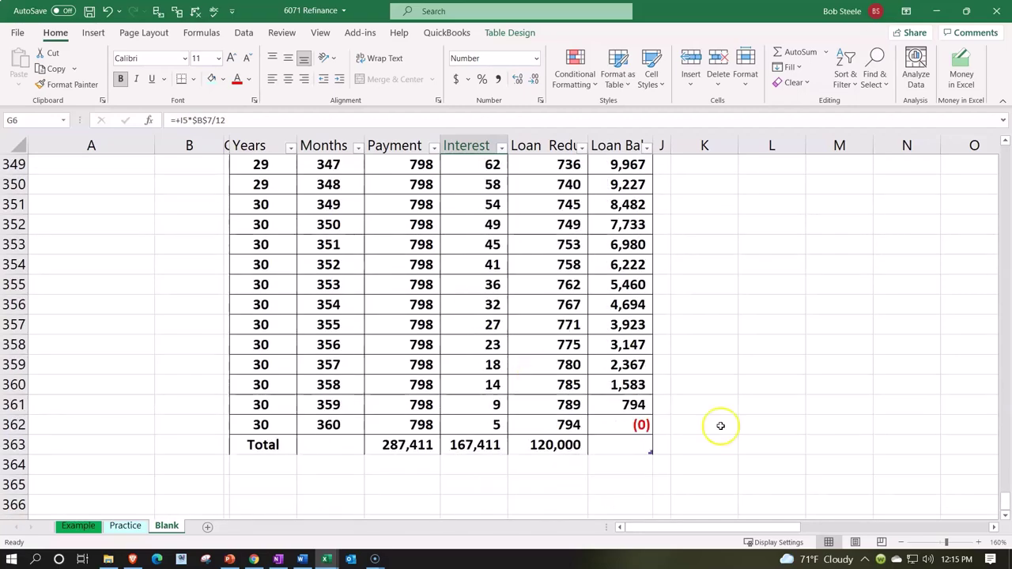
left_click(659, 425)
Step: Locate the month 180 row at the end of year 15 in the amortization table and select its Years cell
scroll(367, 278, "up", 20)
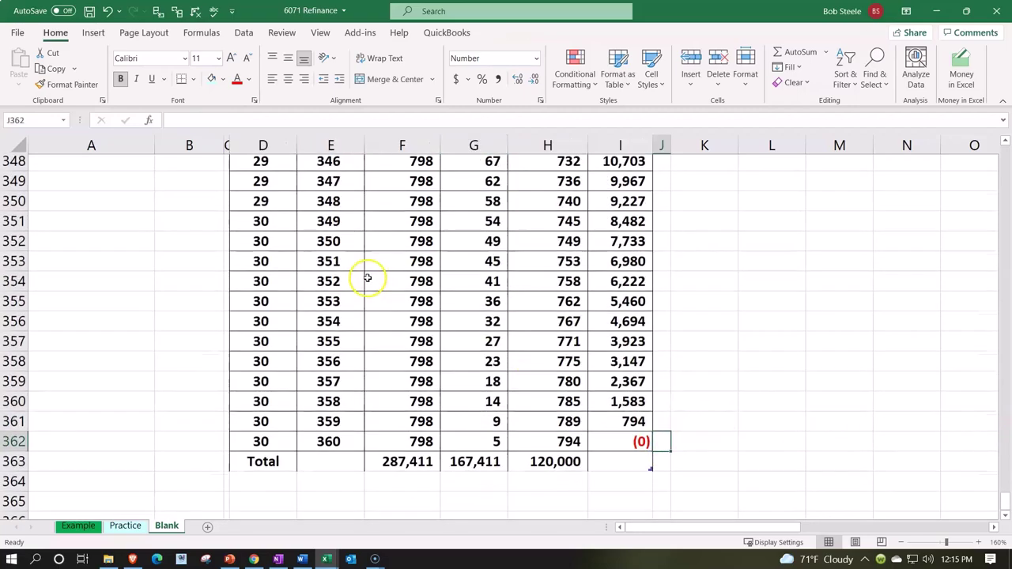
scroll(367, 278, "up", 20)
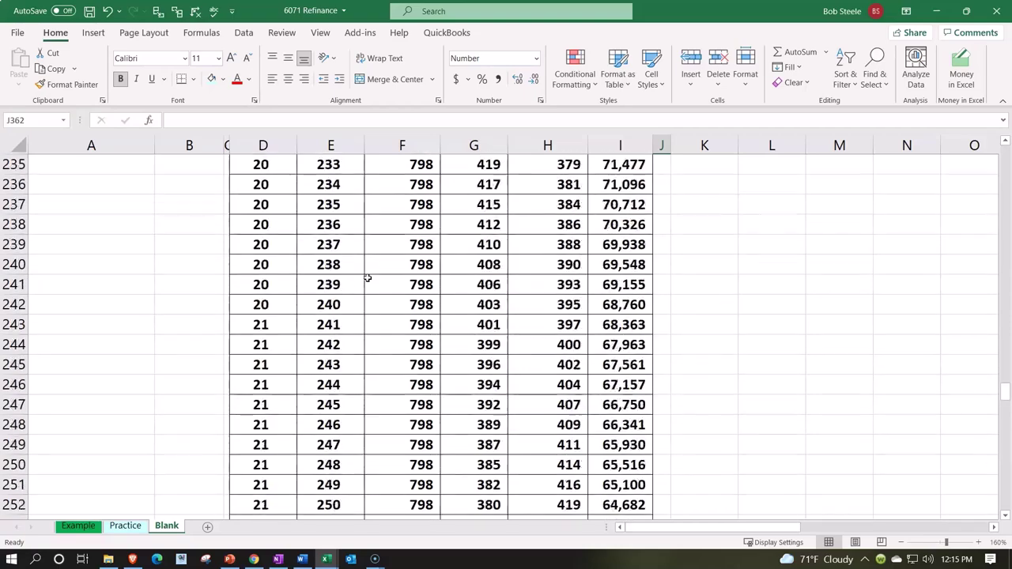
scroll(367, 278, "up", 3)
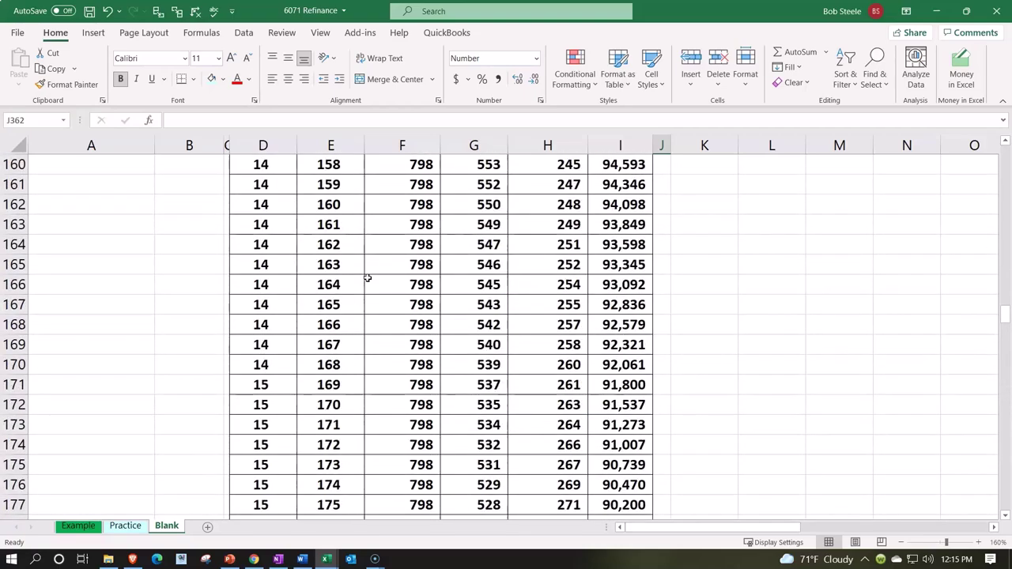
scroll(367, 279, "down", 4)
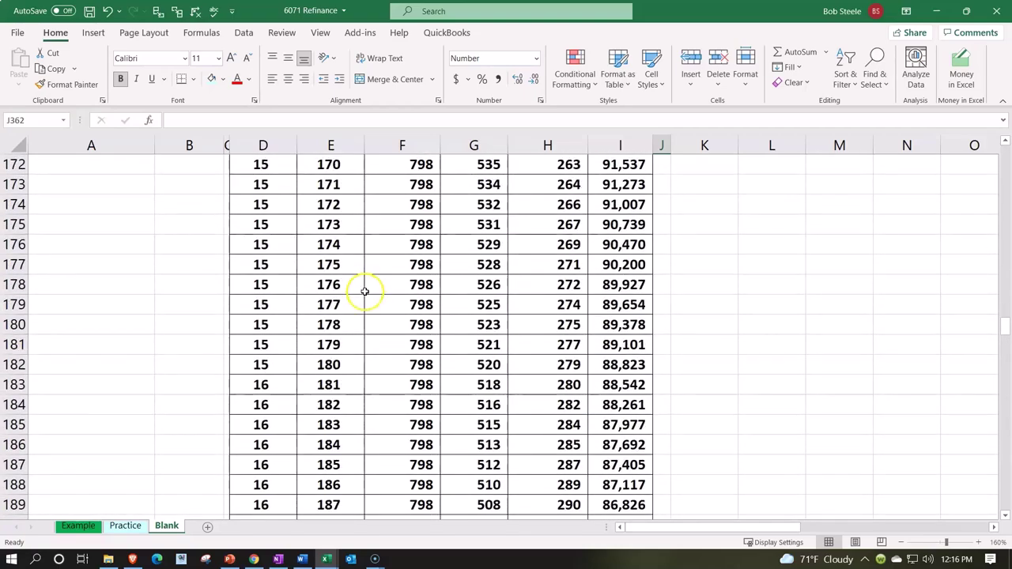
left_click(262, 364)
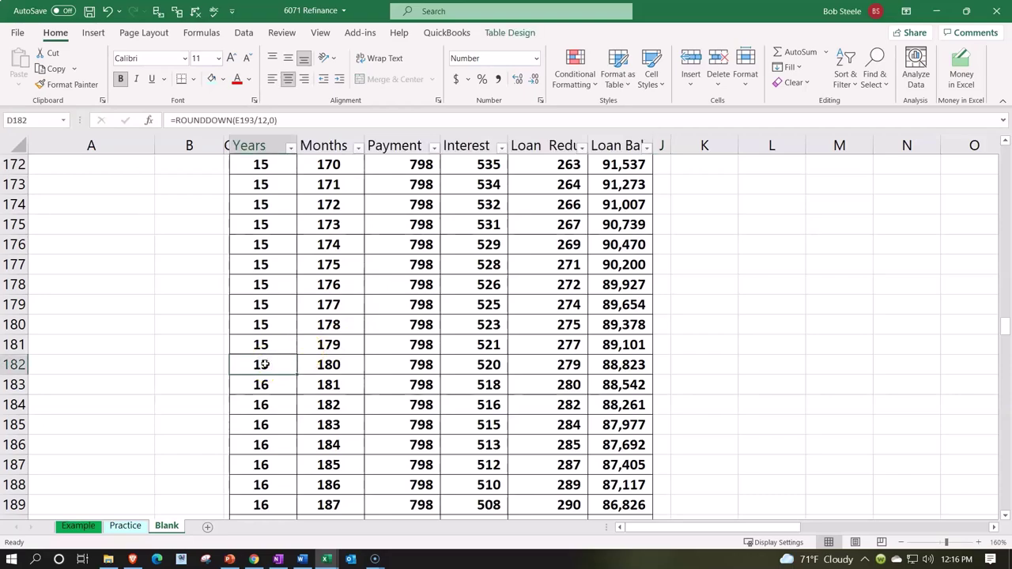
Step: Highlight the month 180 row of the amortization table, D182:I182, with a light green fill
key("Right")
key("Right")
key("Right")
key("Right")
key("Right")
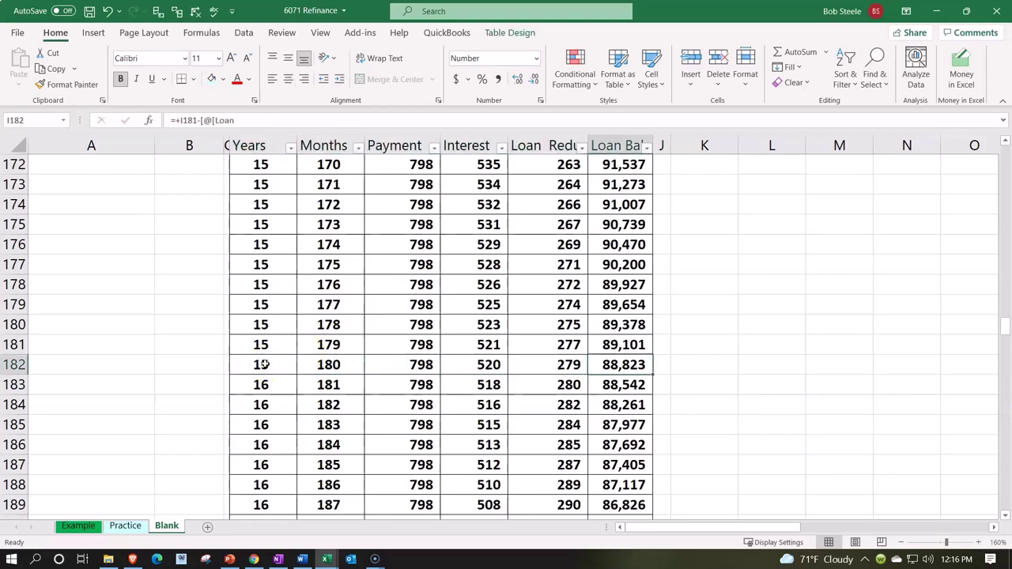
left_click_drag(256, 364, 598, 364)
right_click(599, 364)
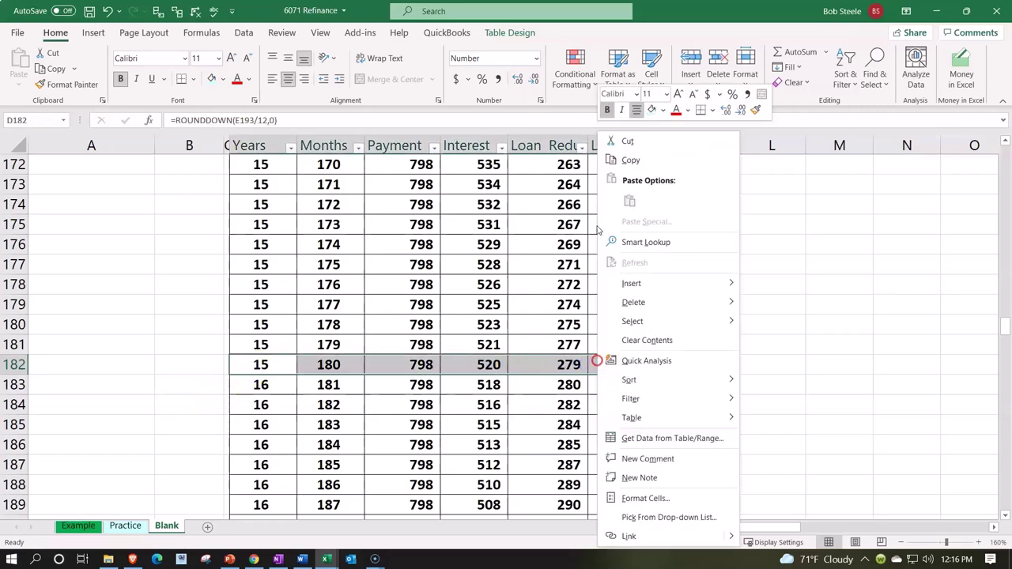
left_click(663, 110)
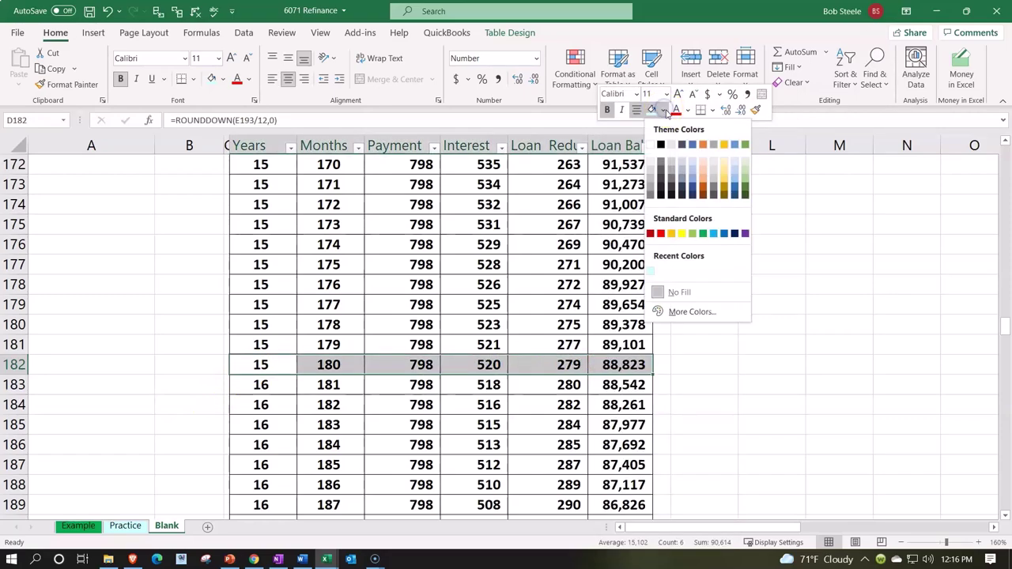
left_click(694, 234)
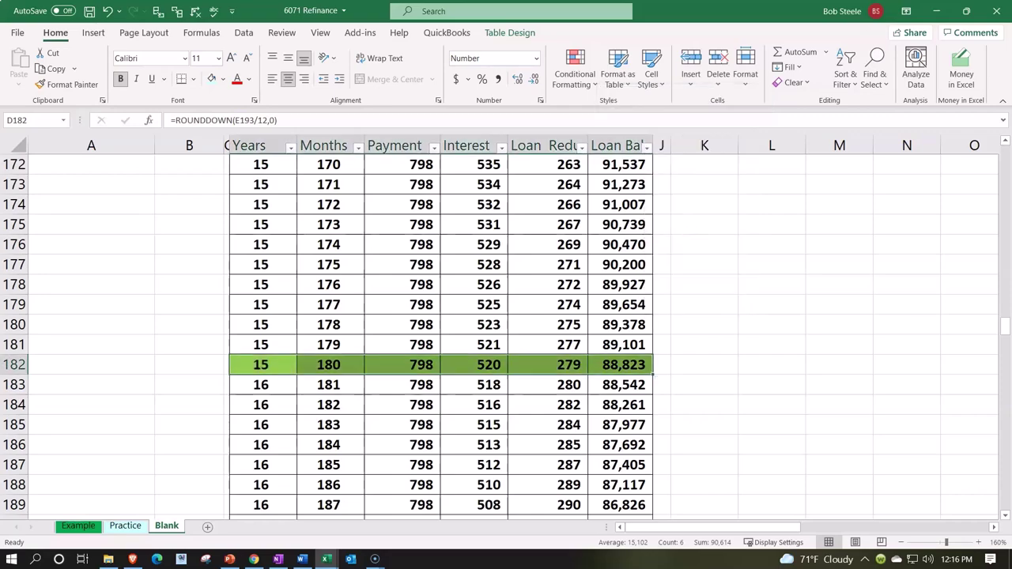
left_click(261, 365)
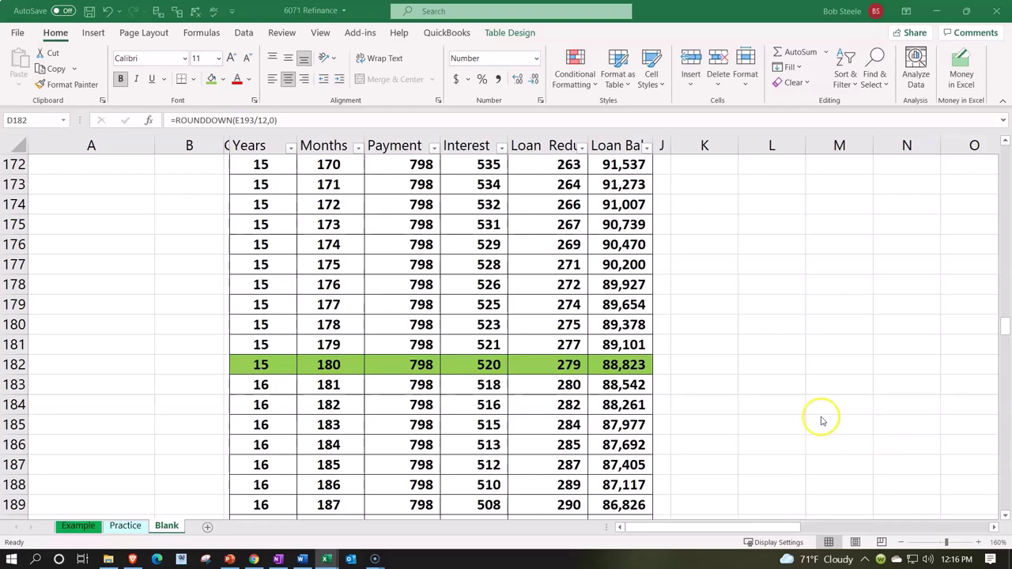
Step: Copy columns A through I with the original loan data and amortization table, and paste them starting at K1
left_click_drag(1006, 326, 1005, 151)
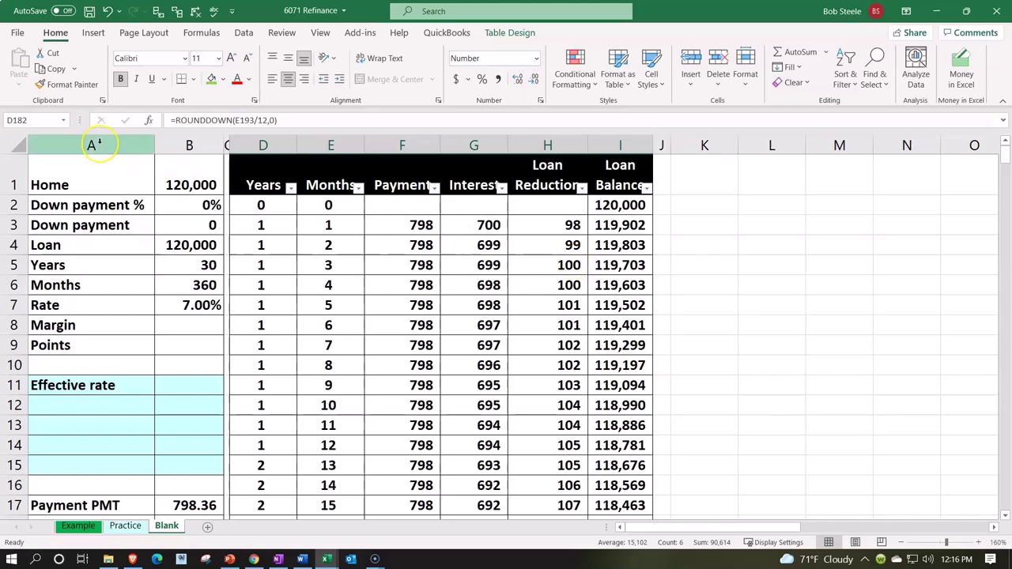
left_click_drag(96, 144, 597, 144)
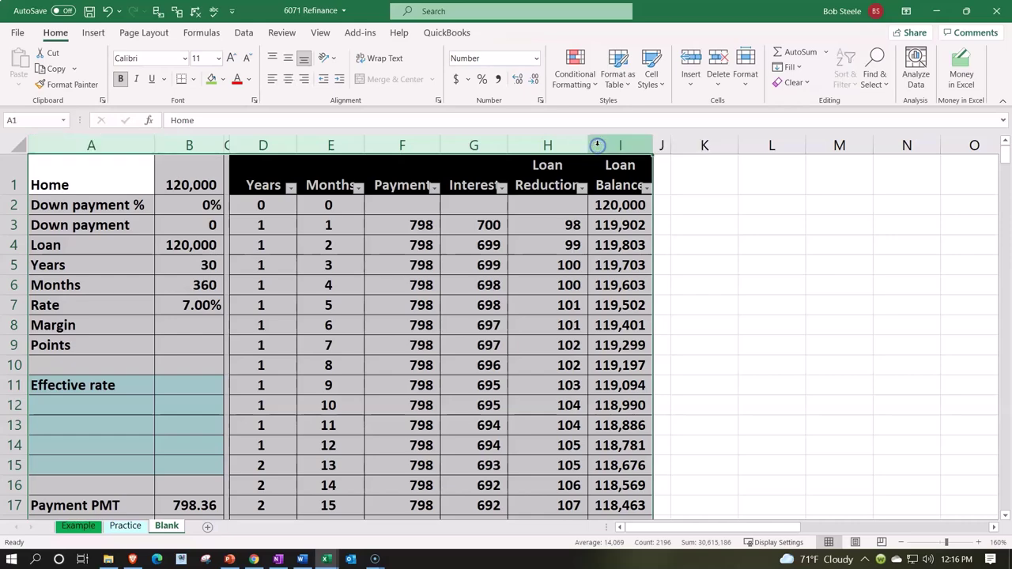
right_click(353, 231)
left_click(374, 324)
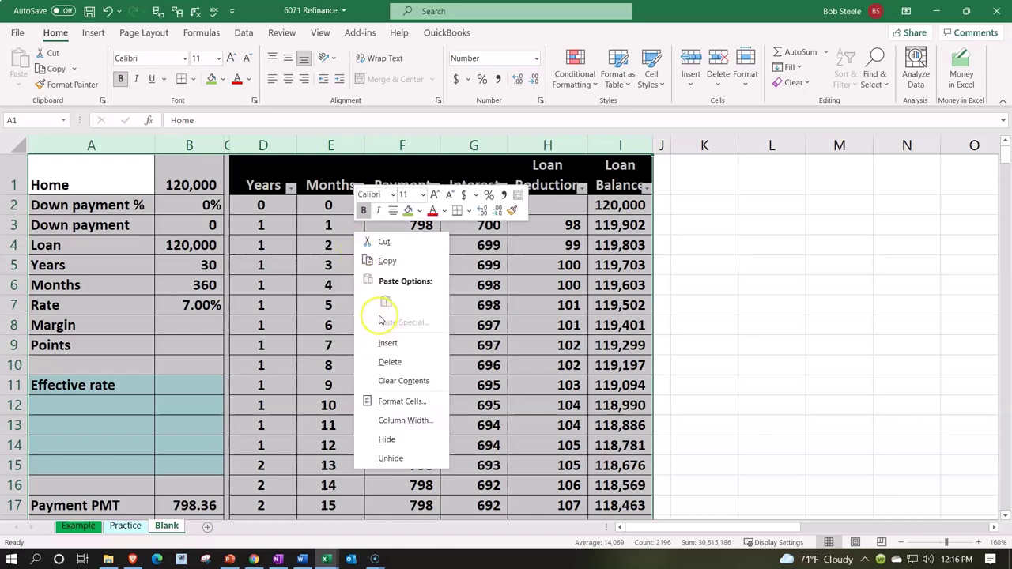
left_click(381, 261)
left_click(723, 175)
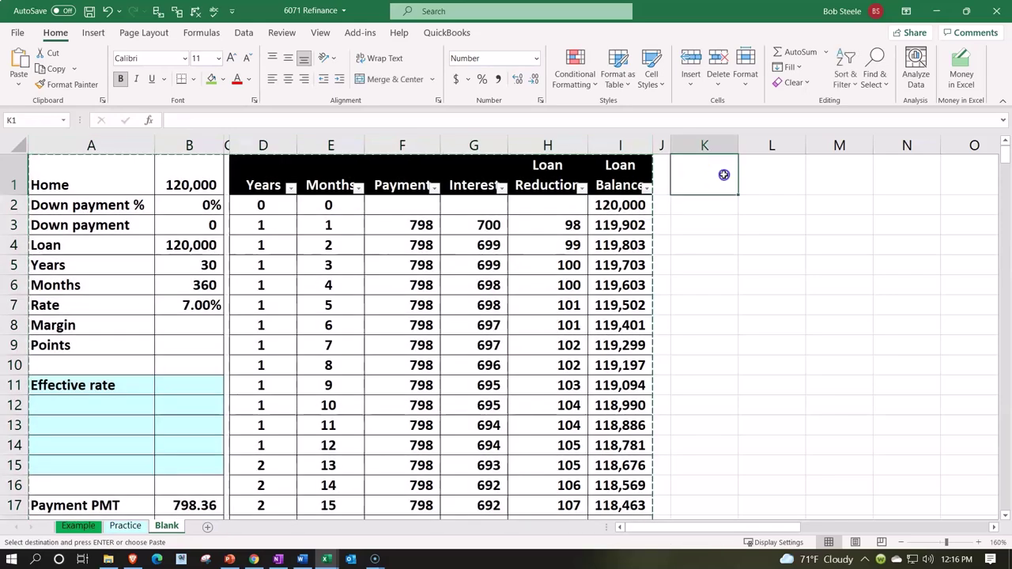
right_click(724, 174)
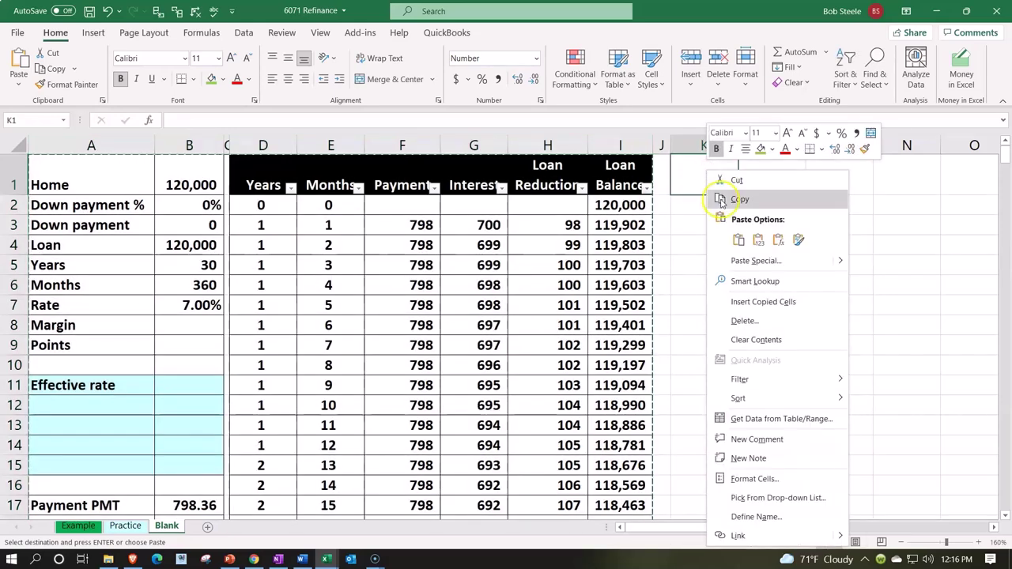
left_click(736, 240)
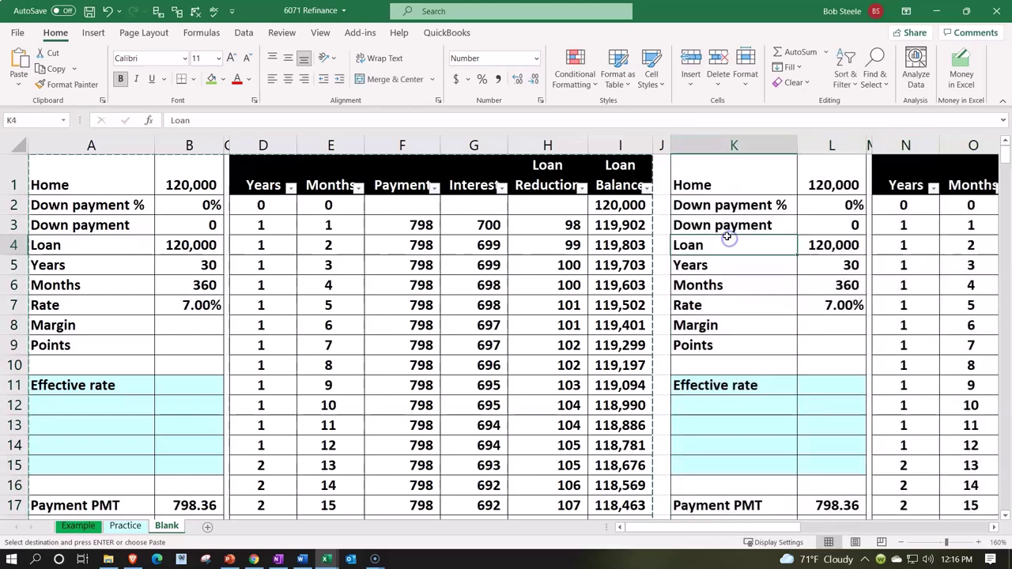
Step: Look across the pasted loan data and amortization table in columns K through S
key("Right")
key("Right")
key("Right")
key("Right")
key("Right")
key("Right")
key("Right")
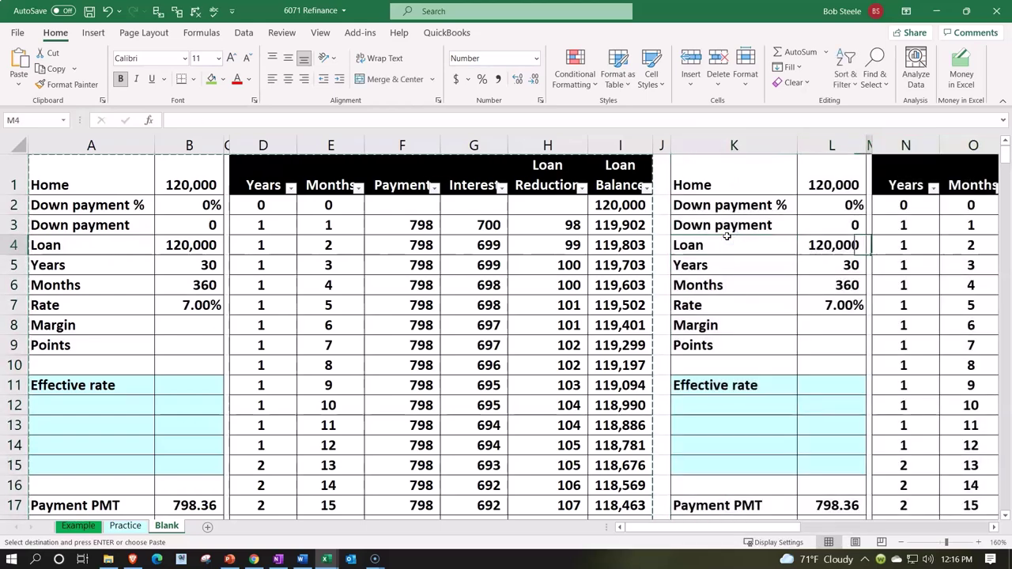
key("Left")
key("Left")
key("Left")
key("Left")
key("Left")
key("Left")
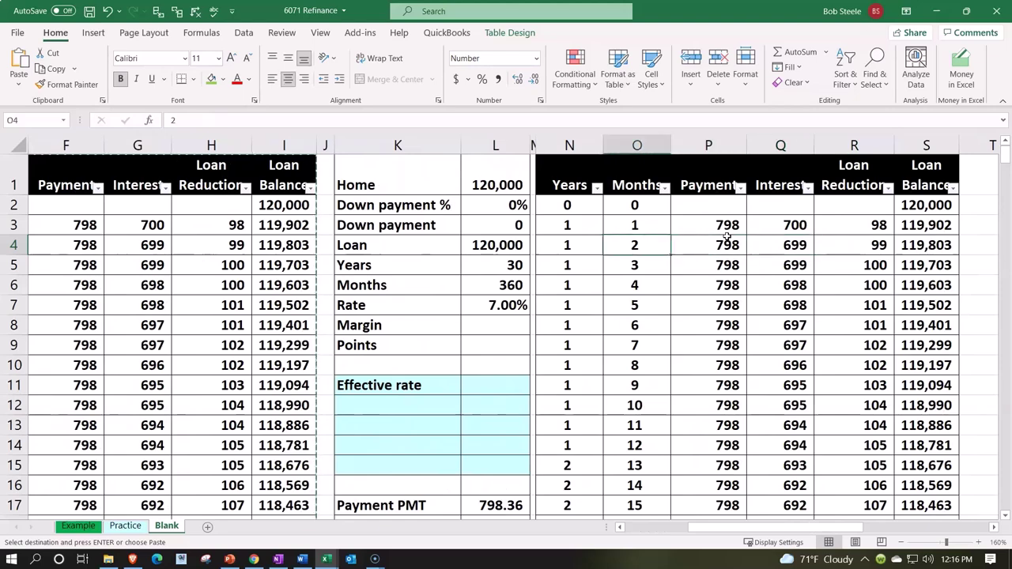
Step: Link the copied Home amount in L1 to the original loan's month 180 balance with the formula =I182
key("Up")
key("Up")
key("Up")
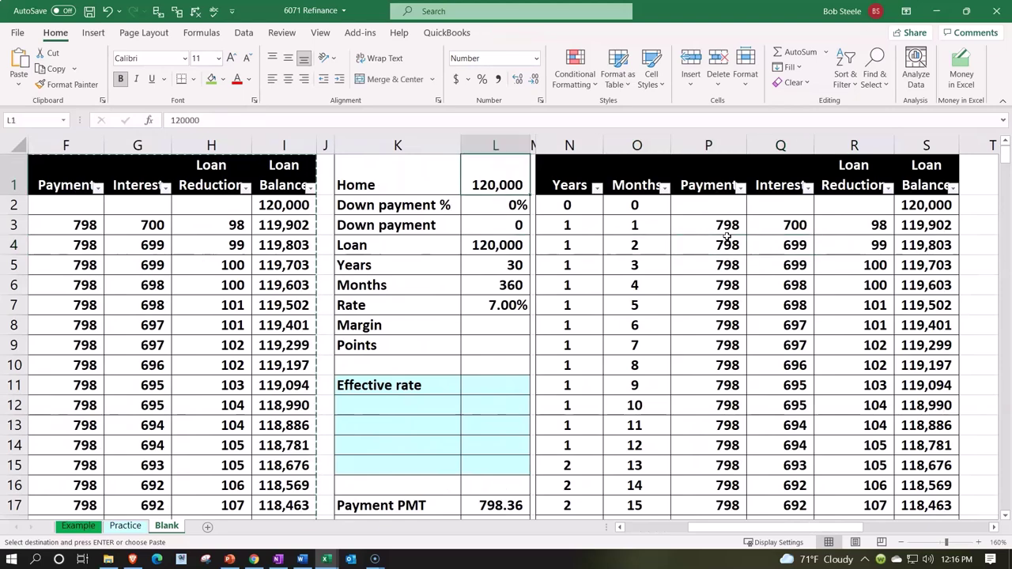
key("Escape")
type("=")
key("Left")
key("Left")
key("Left")
key("Down")
key("Down")
key("Down")
key("Down")
key("Down")
key("Down")
key("Down")
key("Down")
key("Down")
key("Down")
key("Down")
key("Down")
key("Down")
key("Down")
key("Down")
key("Down")
key("Down")
key("Down")
key("Down")
key("Down")
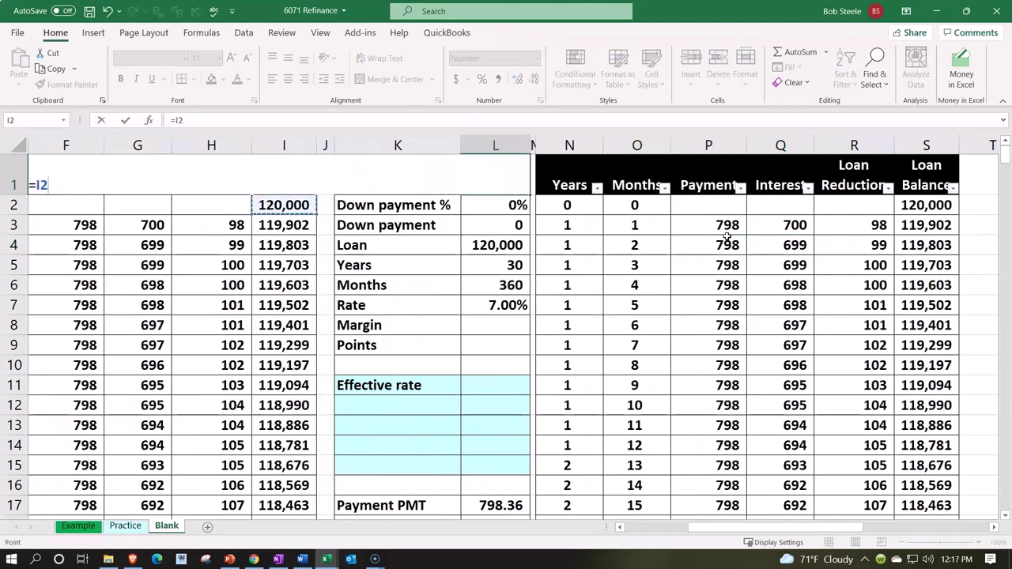
key("Down")
key("Down")
key("Down")
key("Down")
key("Down")
key("Down")
key("Down")
key("Down")
key("Down")
key("Down")
key("Down")
key("Down")
key("Down")
key("Down")
key("Down")
key("Down")
key("Down")
key("Down")
key("Down")
key("Down")
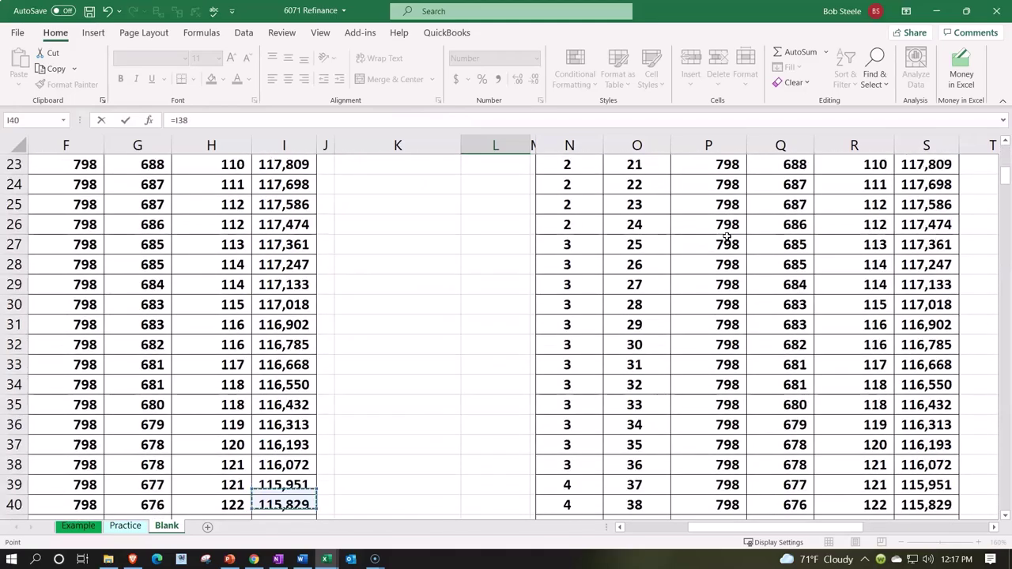
key("Down")
key("Down")
key("Down")
key("Down")
key("Down")
key("Down")
key("Down")
key("Down")
key("Down")
key("Down")
key("Down")
key("Down")
key("Down")
key("Down")
key("Down")
key("Down")
key("Down")
key("Down")
key("Down")
key("Down")
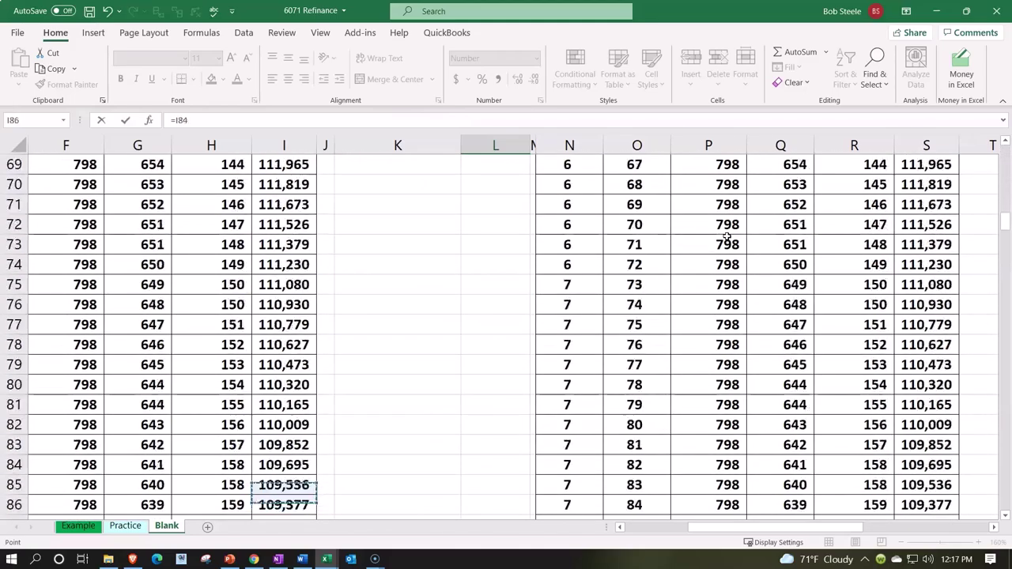
key("Down")
key("Down")
key("Down")
key("Down")
key("Down")
key("Down")
key("Down")
key("Down")
key("Down")
key("Down")
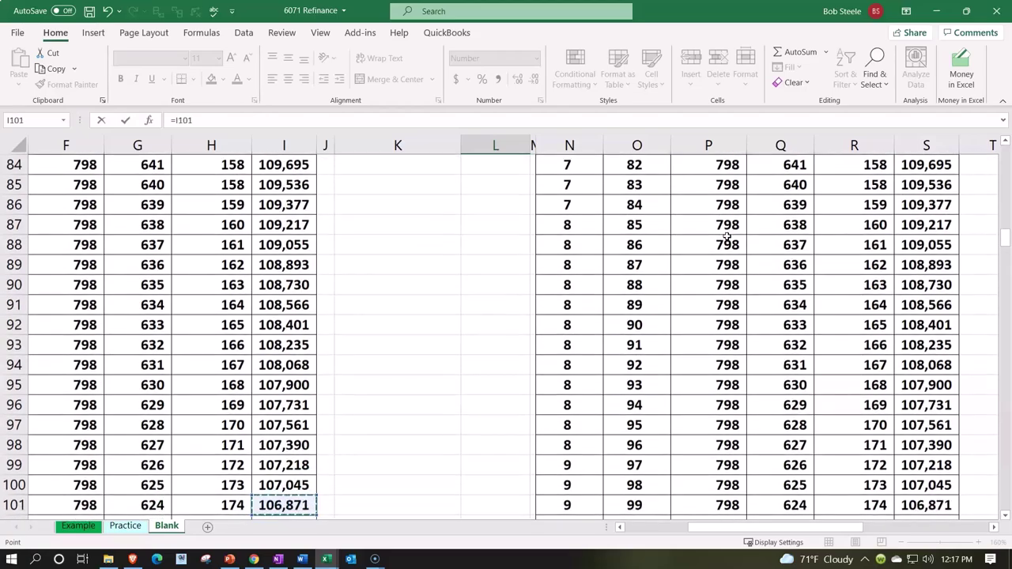
key("Left")
key("Left")
key("Left")
key("Left")
key("Left")
key("Left")
key("Left")
key("Left")
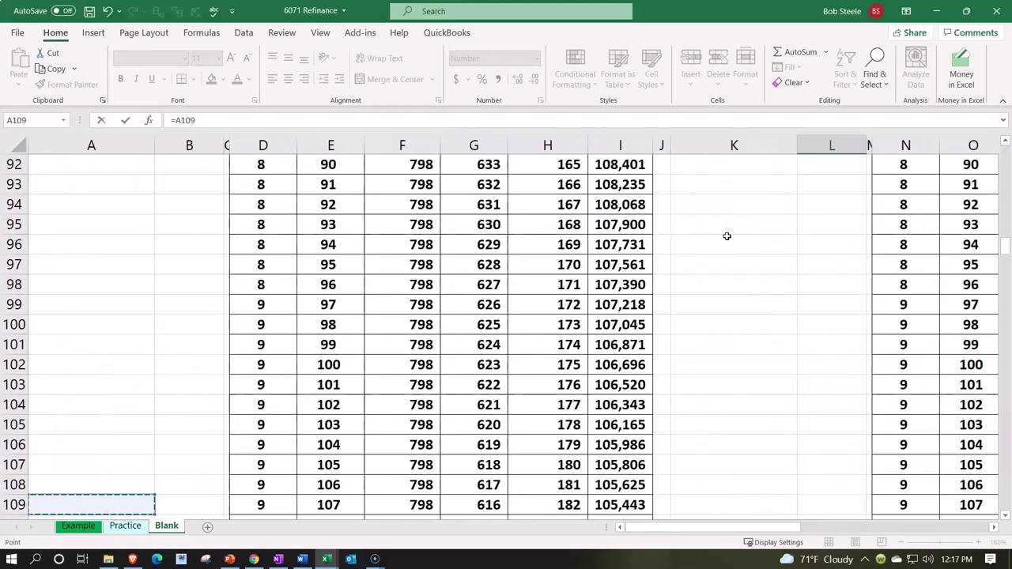
key("Down")
key("Down")
key("Down")
key("Down")
key("Down")
key("Down")
key("Down")
key("Down")
key("Down")
key("Down")
key("Down")
key("Down")
key("Down")
key("Down")
key("Down")
key("Down")
key("Down")
key("Down")
key("Down")
key("Down")
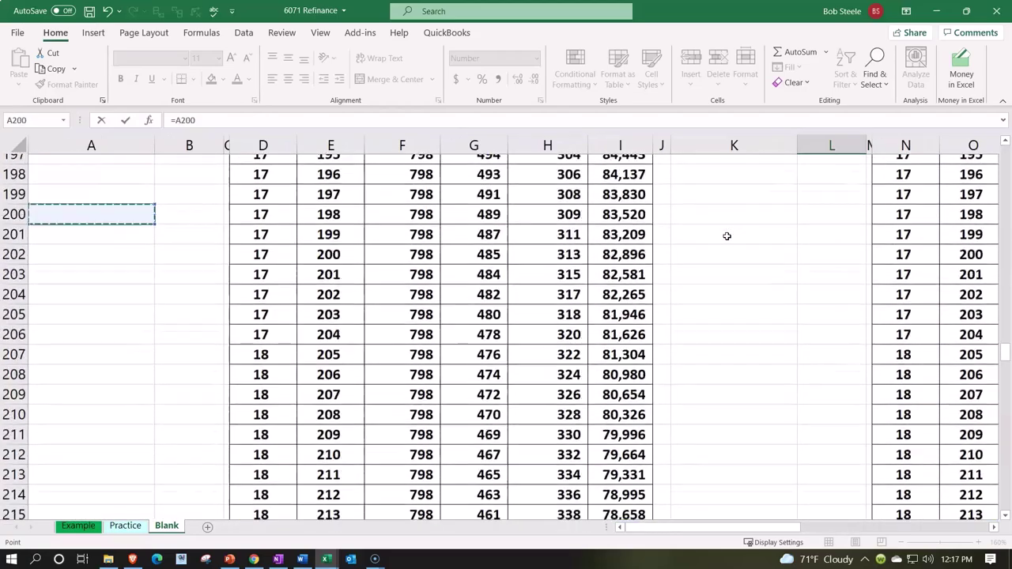
scroll(726, 236, "up", 8)
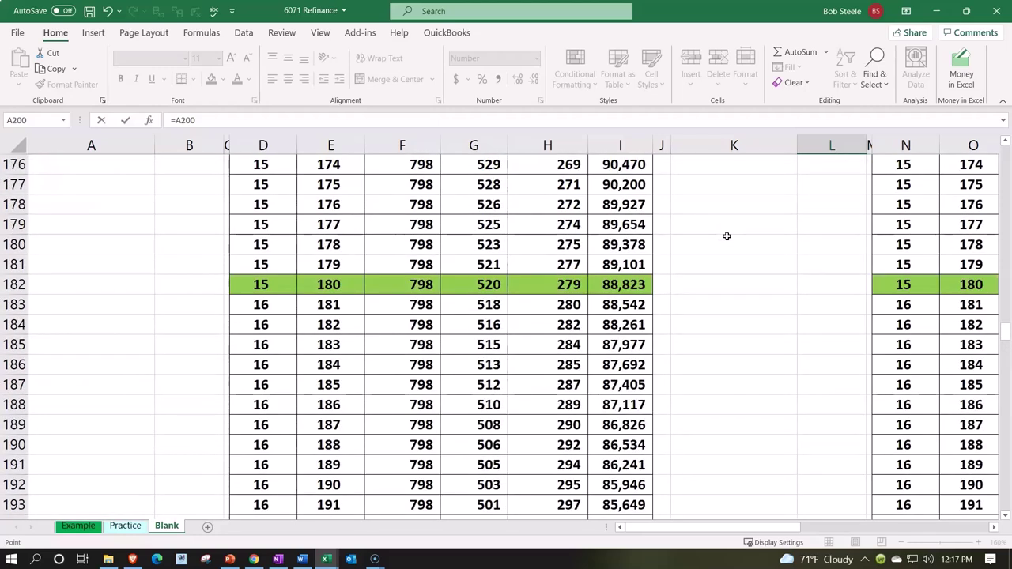
left_click(624, 283)
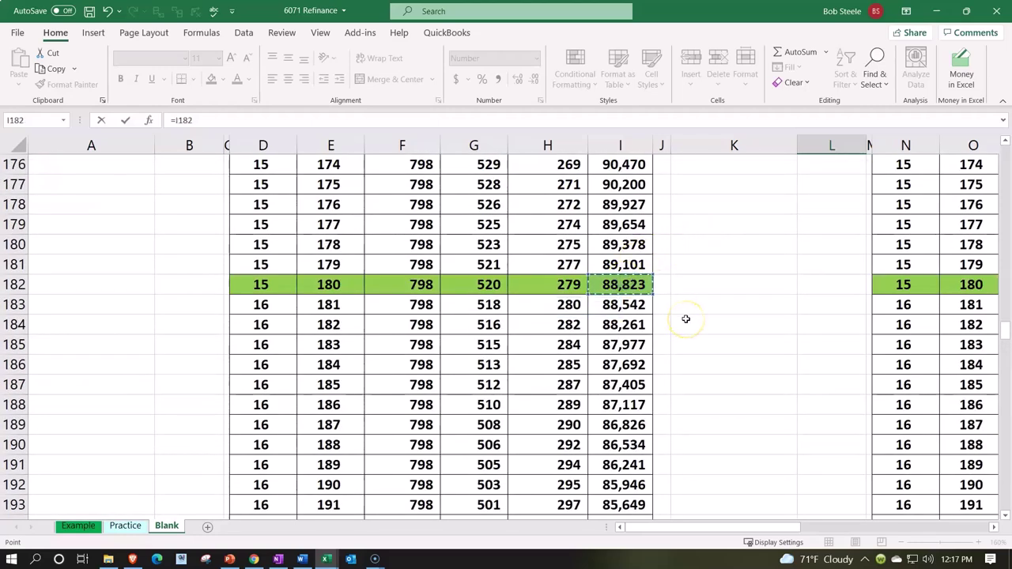
key("ctrl+Up")
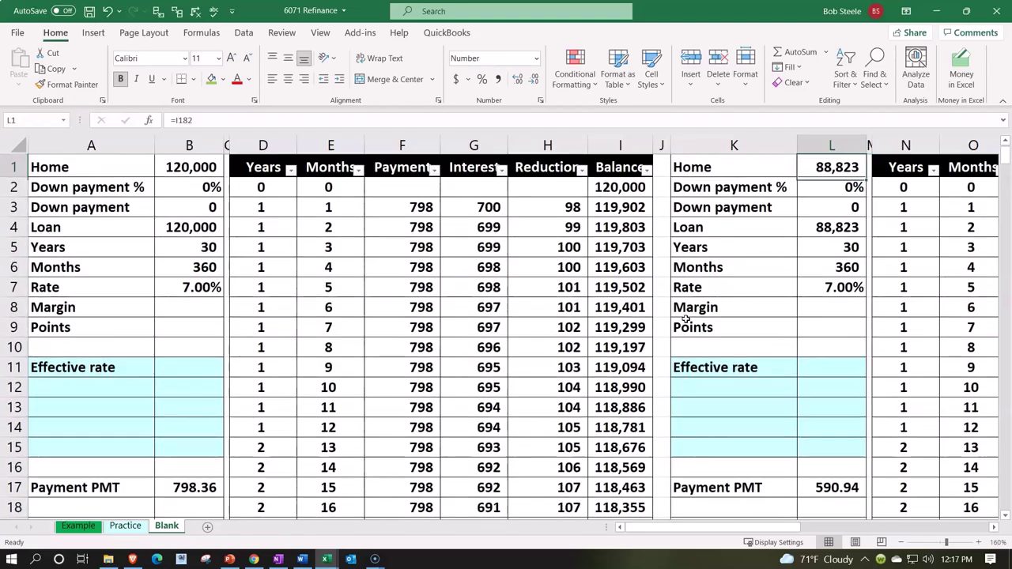
Step: Examine the copied amortization table's payment, interest and balance columns against its payment calculation, and return to the Home amount in L1
key("Right")
key("Right")
key("Right")
key("Right")
key("Right")
key("Right")
key("Right")
key("Right")
key("Right")
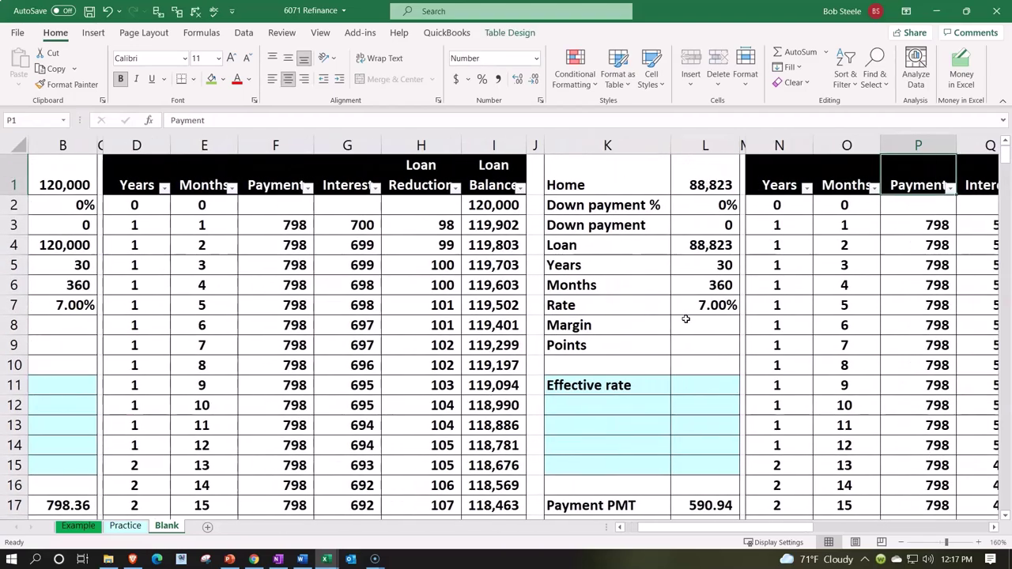
key("Left")
key("Left")
key("Left")
key("Left")
key("Left")
key("Left")
key("Left")
key("Left")
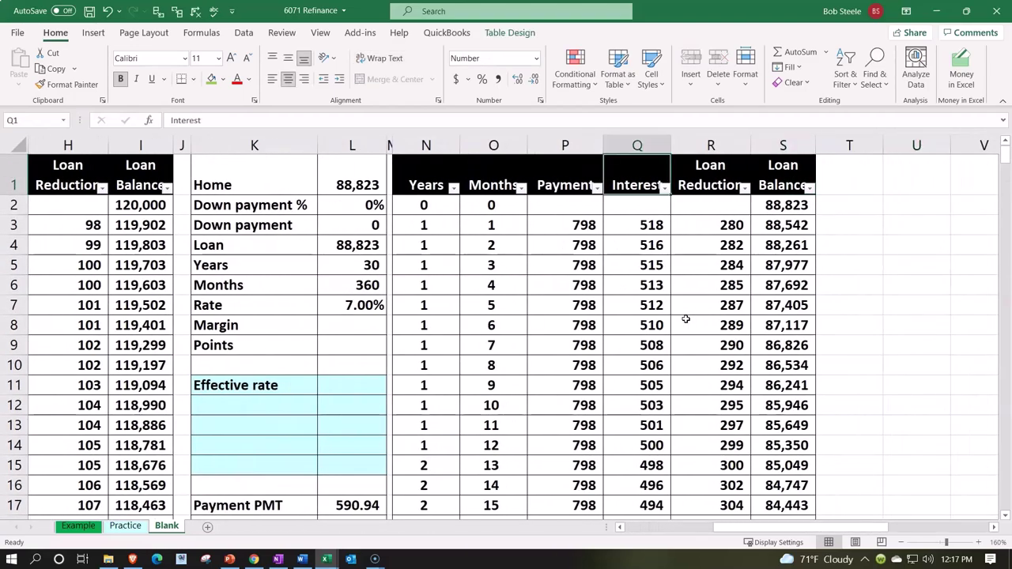
key("Left")
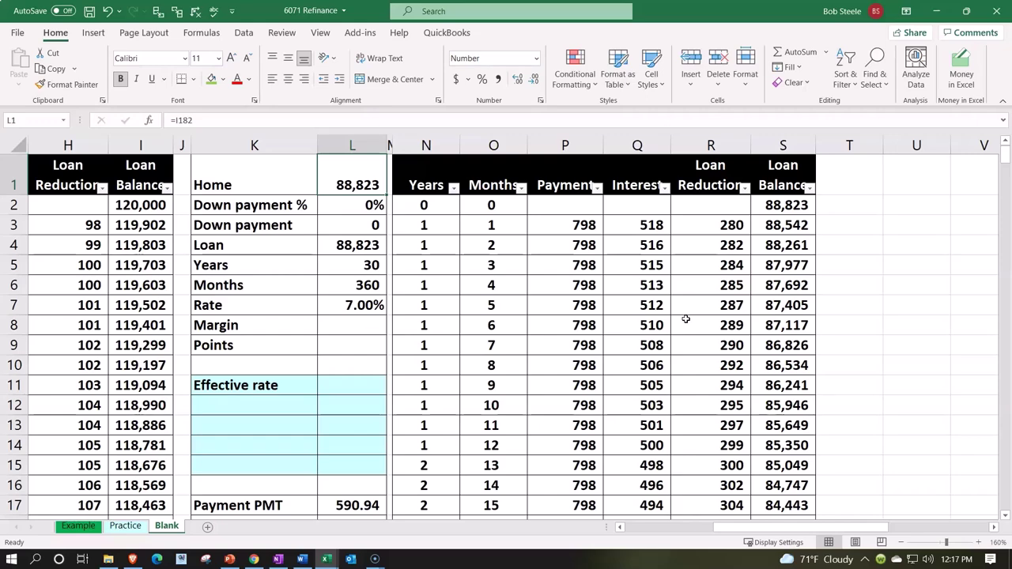
Step: Set the new loan's Years in L5 to 15 and its Rate in L7 to 6%
key("Down")
key("Down")
key("Down")
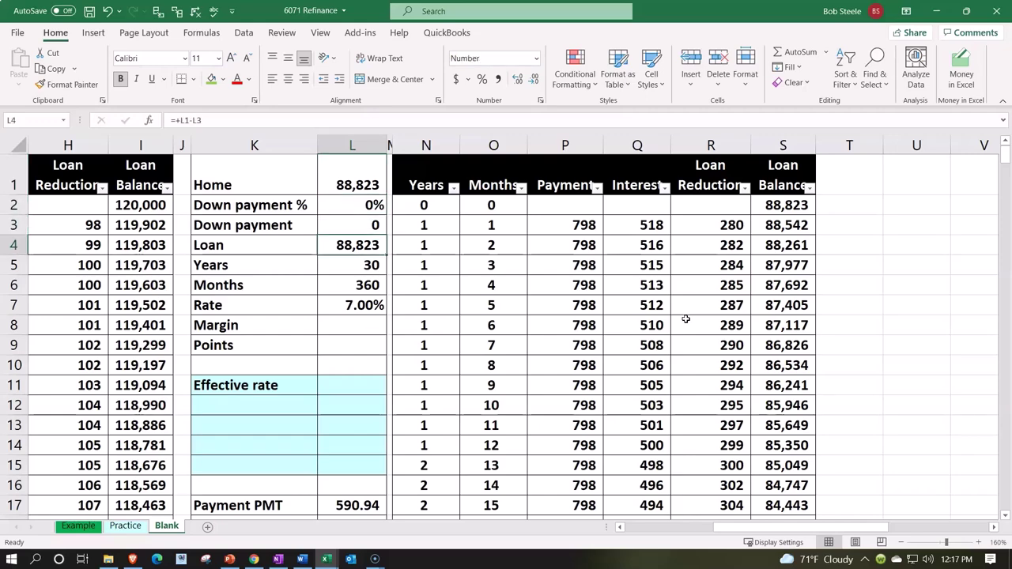
key("Down")
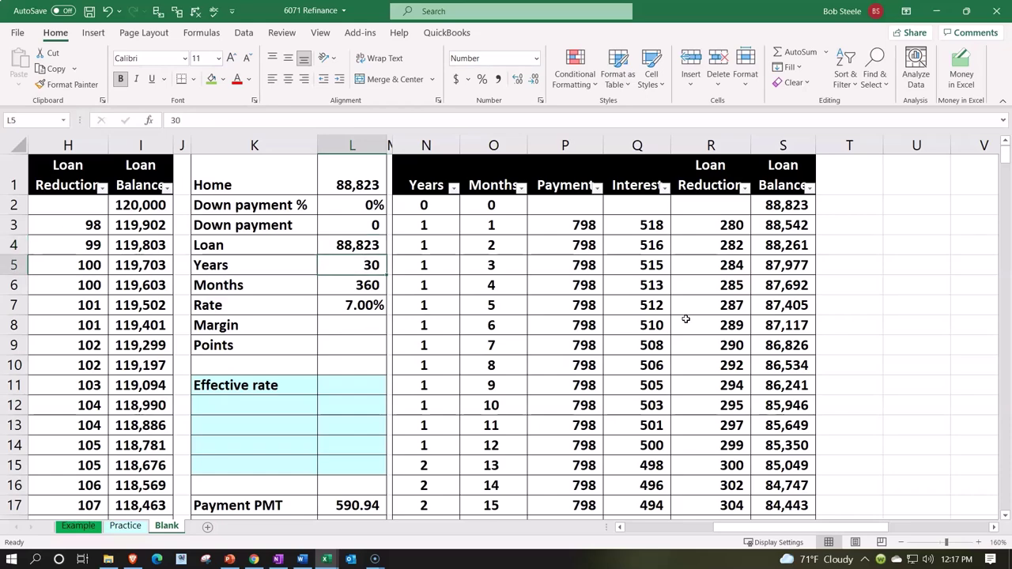
type("15")
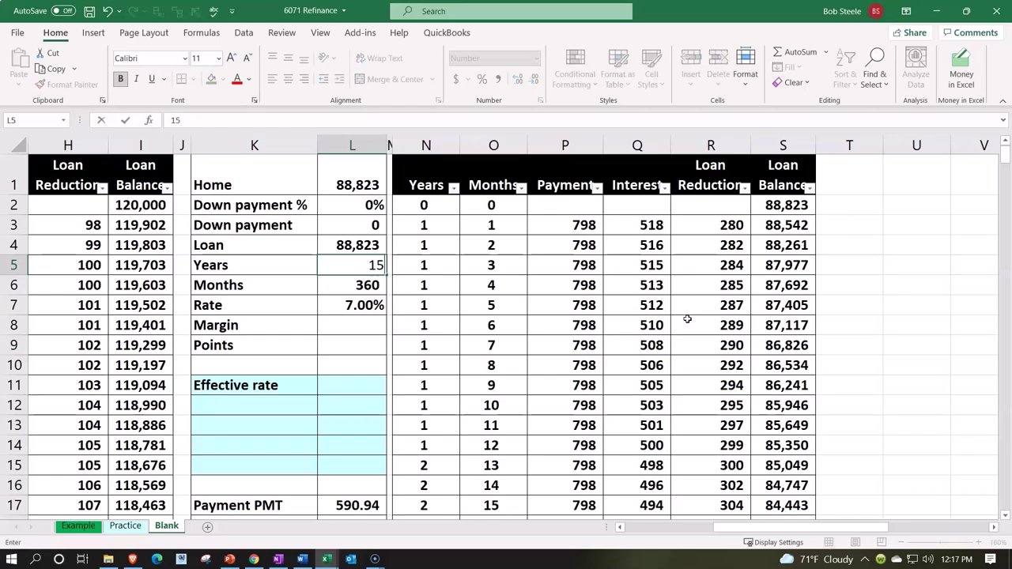
key("Return")
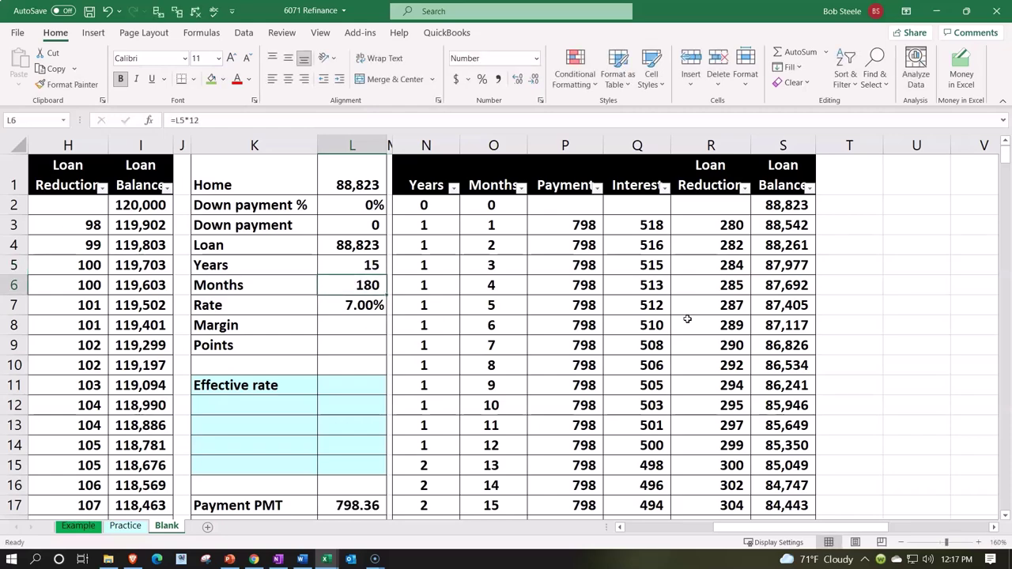
key("Down")
type("6")
key("Return")
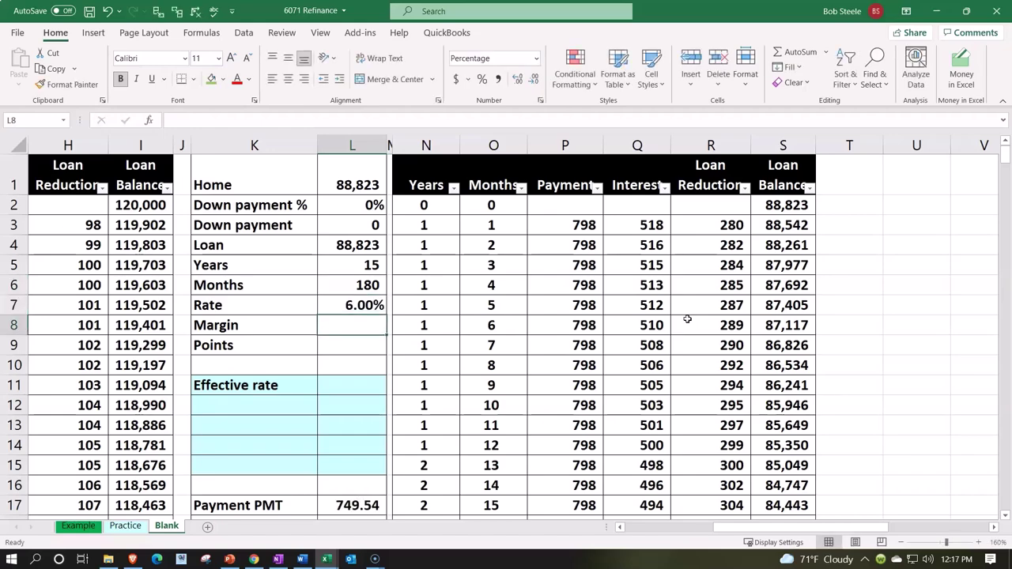
Step: Fill the new loan's Payment PMT cell L17 with light blue
scroll(687, 318, "down", 1)
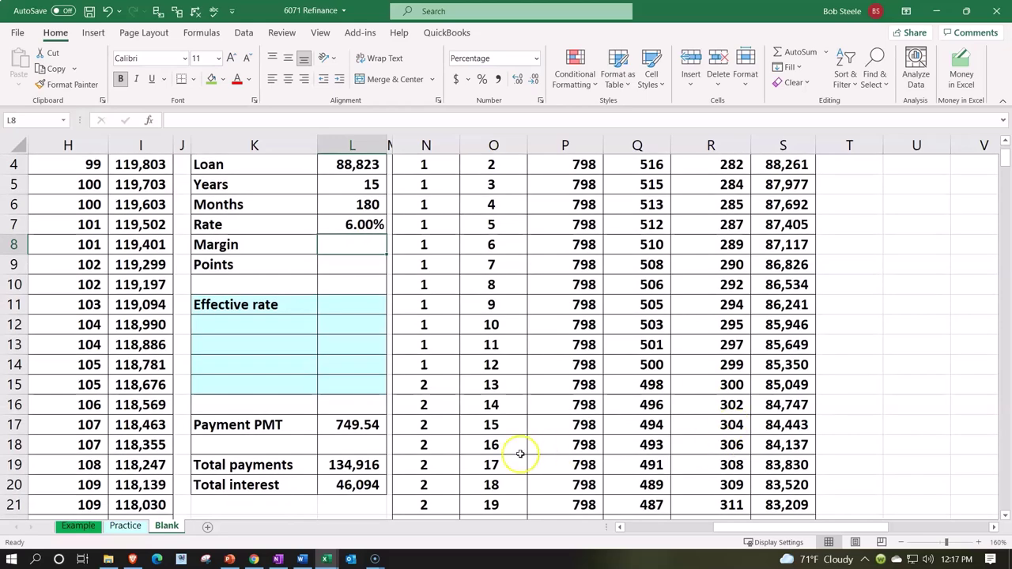
left_click(368, 427)
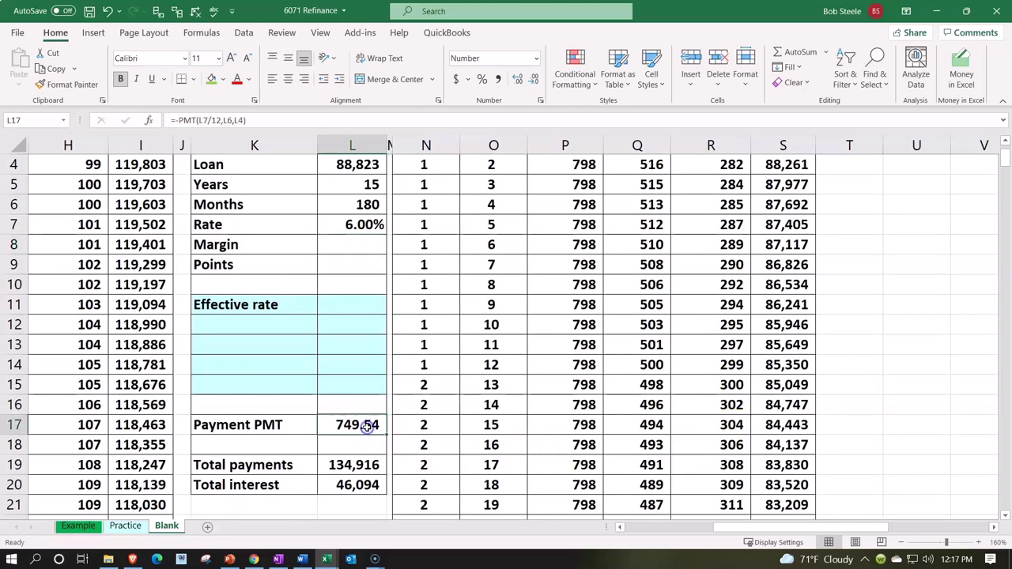
left_click(223, 79)
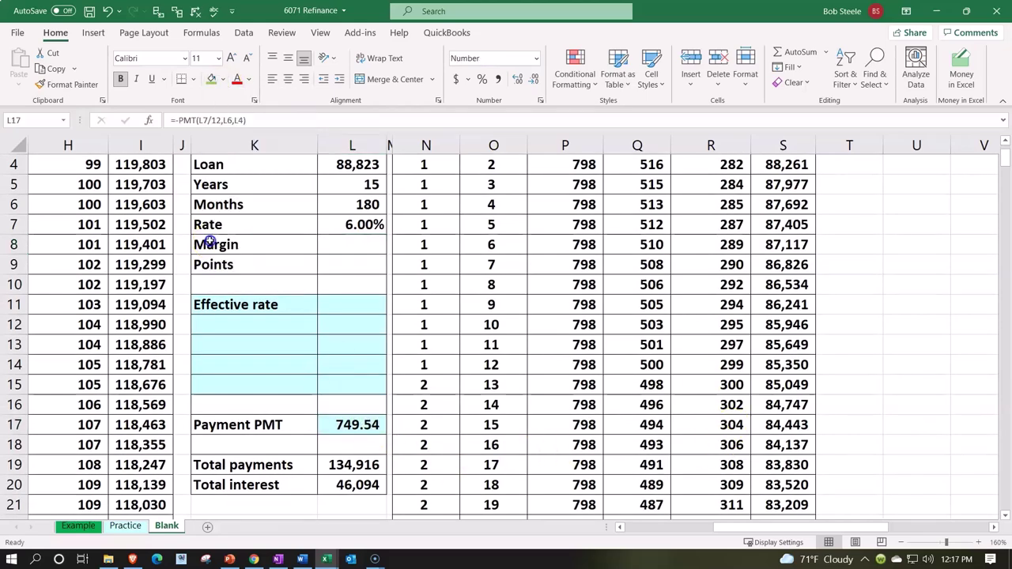
left_click(197, 237)
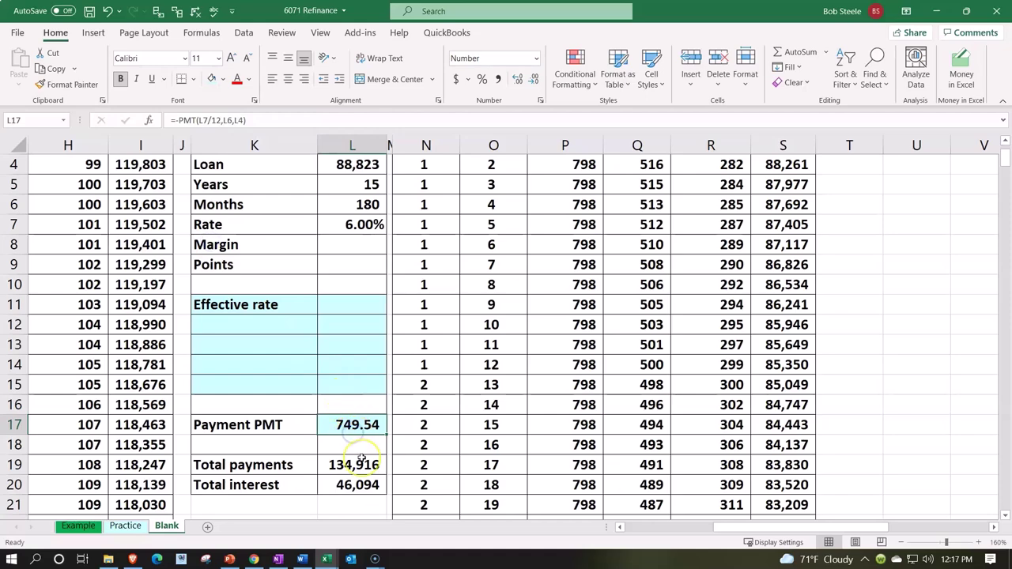
Step: Replace the payment calculation in L17 with =PMT(L7/12,L6,L4), using the new loan's rate, months and loan amount
key("Delete")
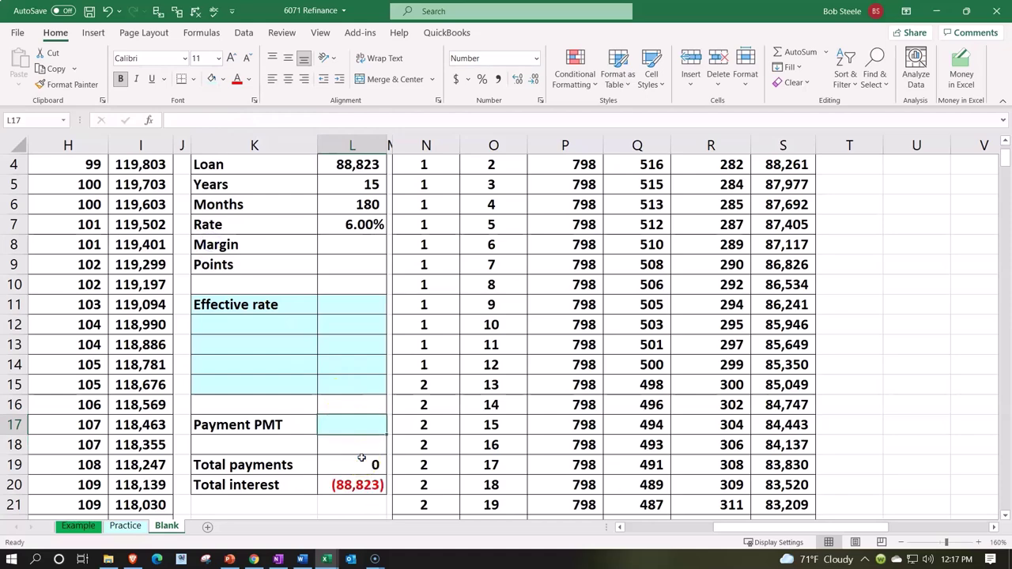
type("=p")
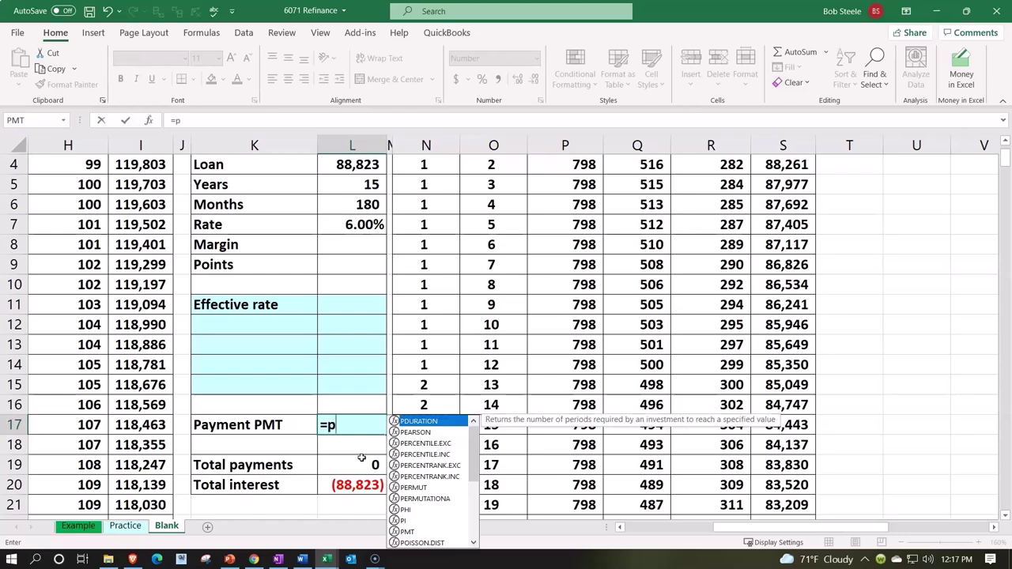
type("mt(")
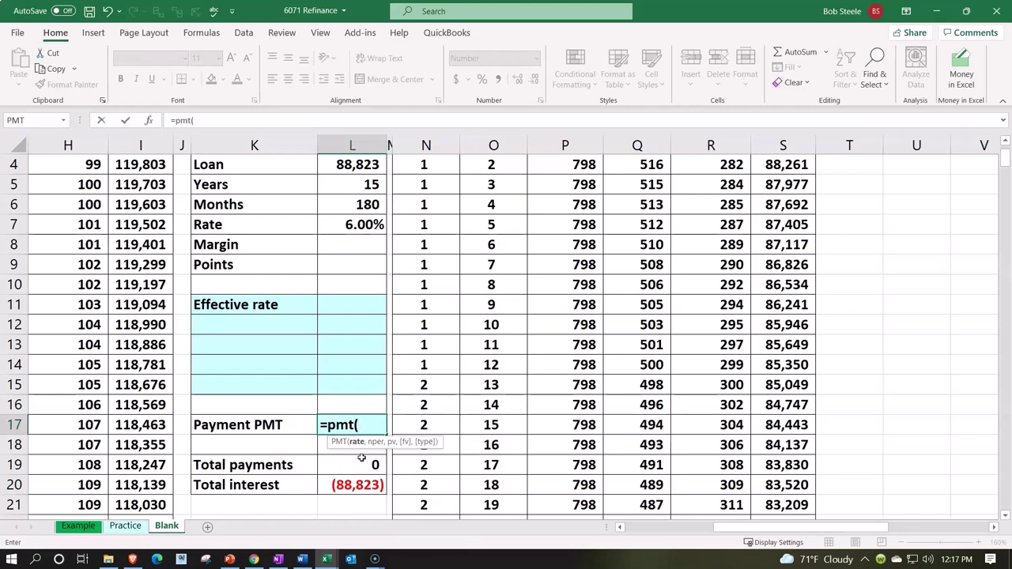
key("Up")
key("Up")
key("Up")
key("Up")
key("Up")
key("Up")
key("Up")
key("Up")
key("Up")
key("Up")
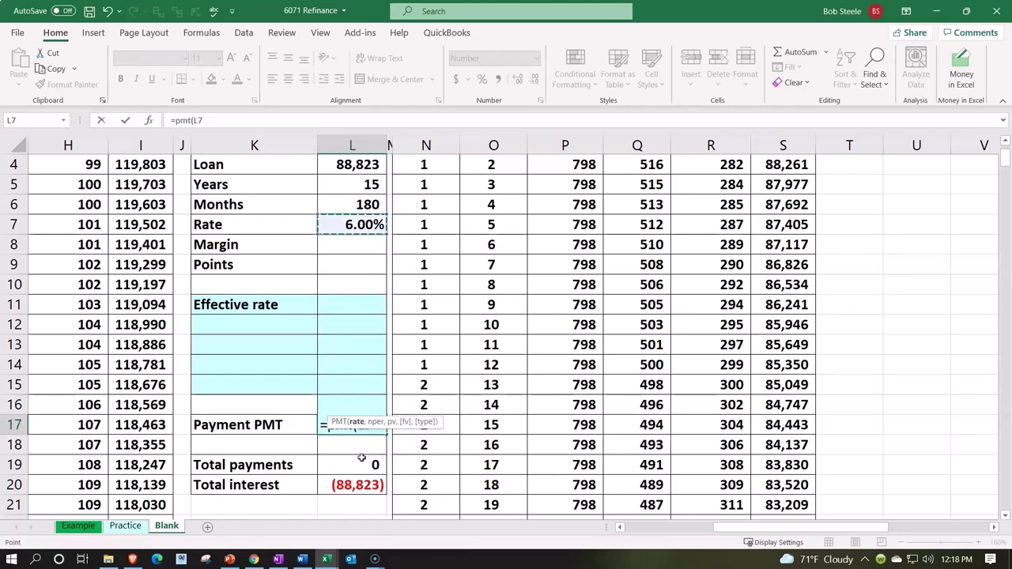
type("/12")
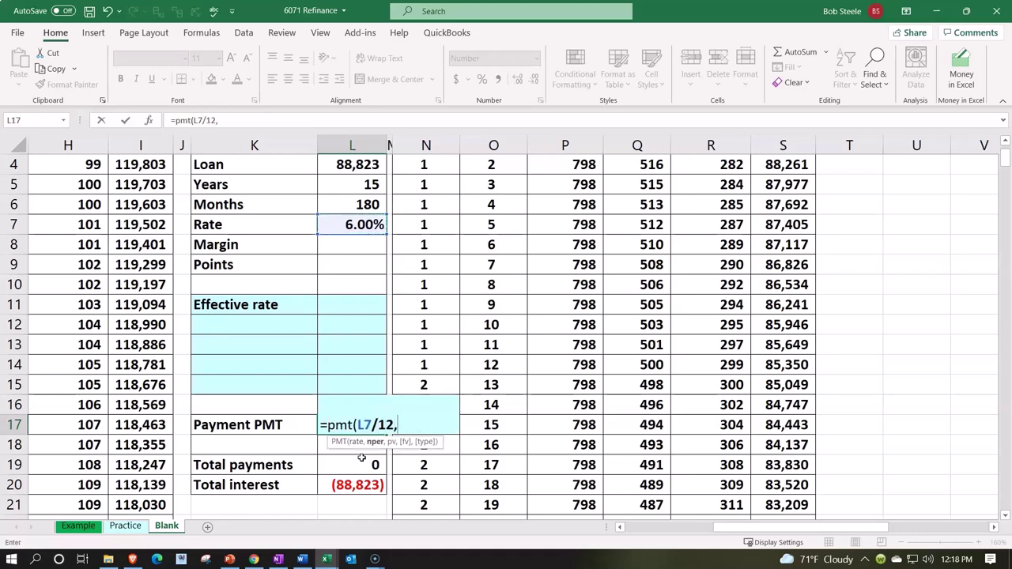
type(",")
key("Up")
key("Up")
key("Up")
key("Up")
key("Up")
key("Up")
key("Up")
key("Up")
key("Up")
key("Up")
key("Up")
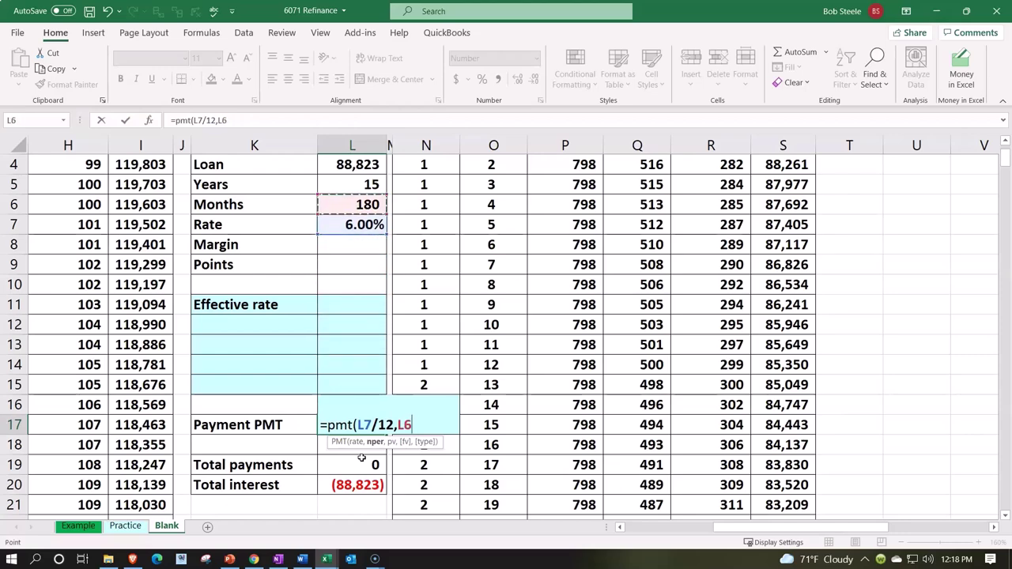
type(",")
key("Up")
key("Up")
key("Up")
key("Up")
key("Up")
key("Up")
key("Up")
key("Up")
key("Up")
key("Up")
key("Up")
key("Up")
key("Up")
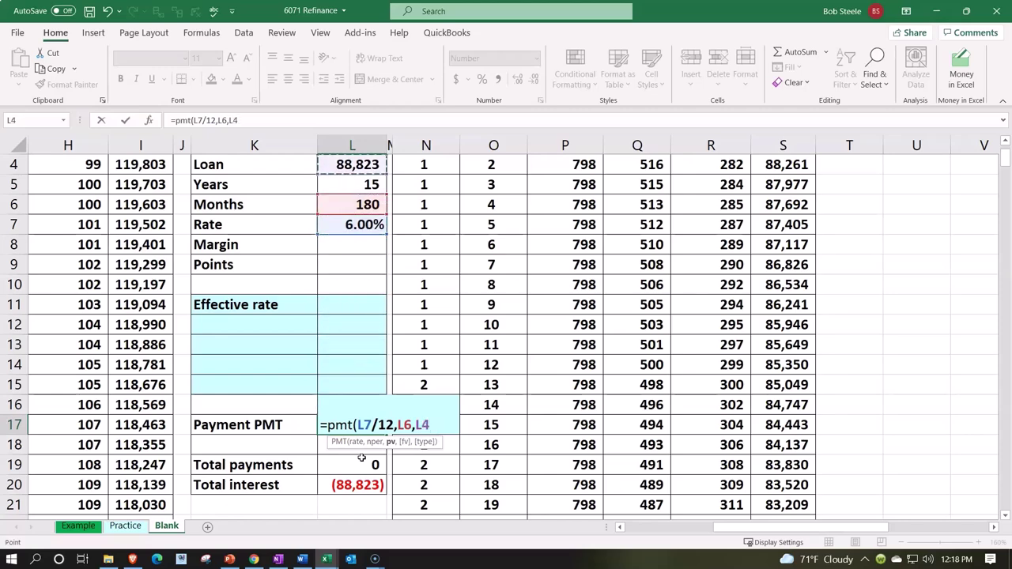
key("Return")
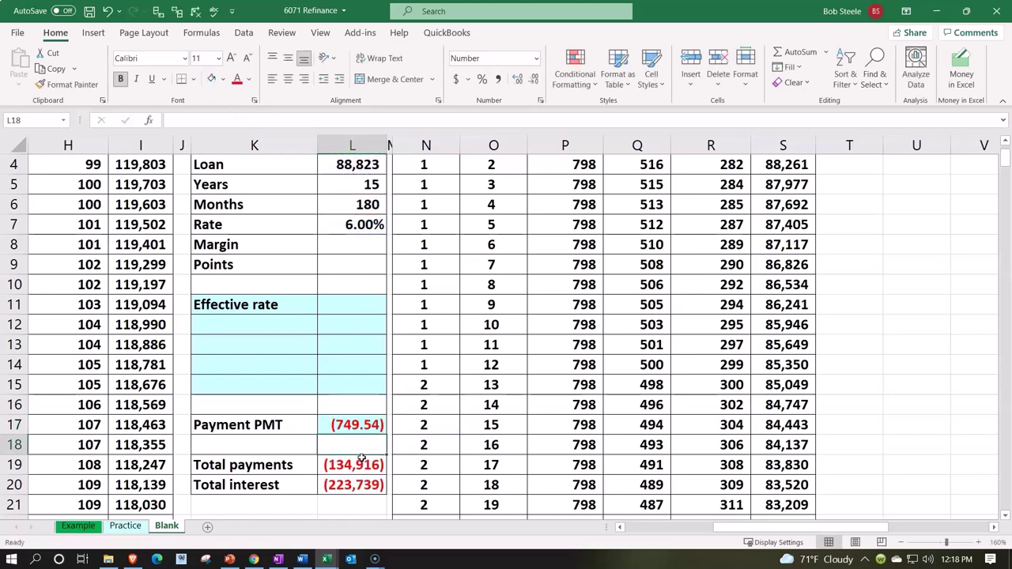
Step: Flip the payment's sign in L17 by adding a minus before PMT, giving =-PMT(L7/12,L6,L4)
key("Up")
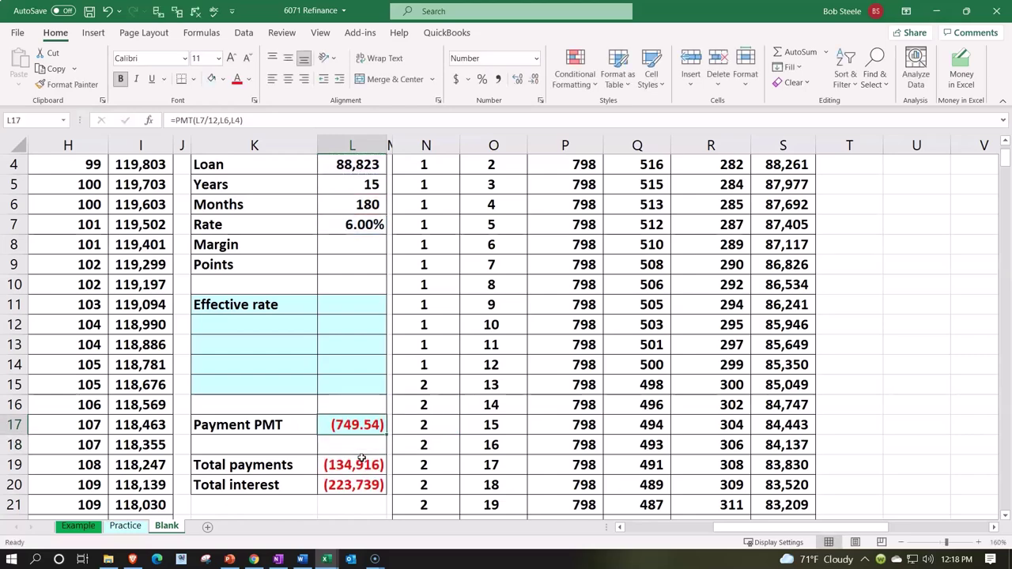
double_click(339, 424)
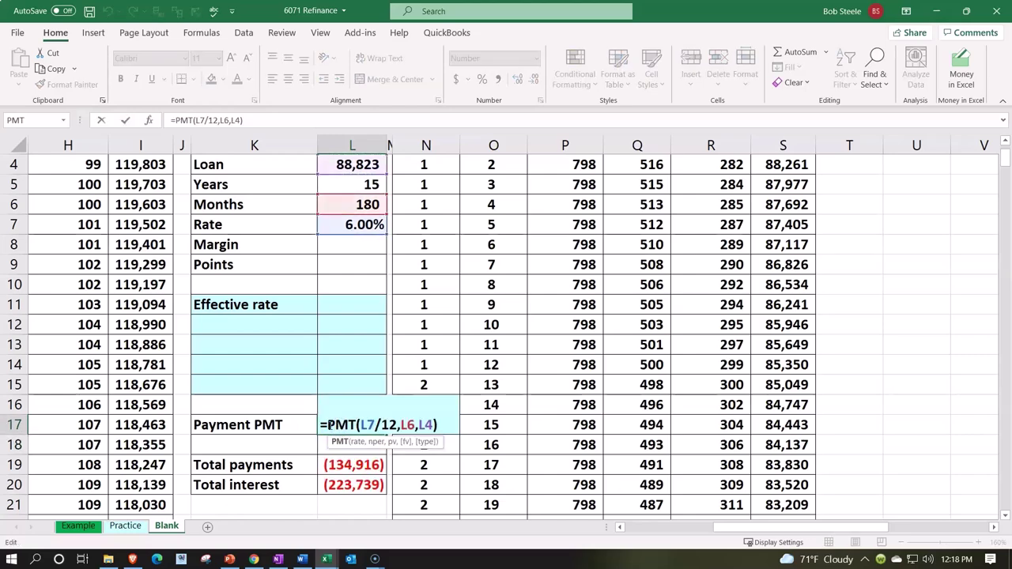
left_click(328, 424)
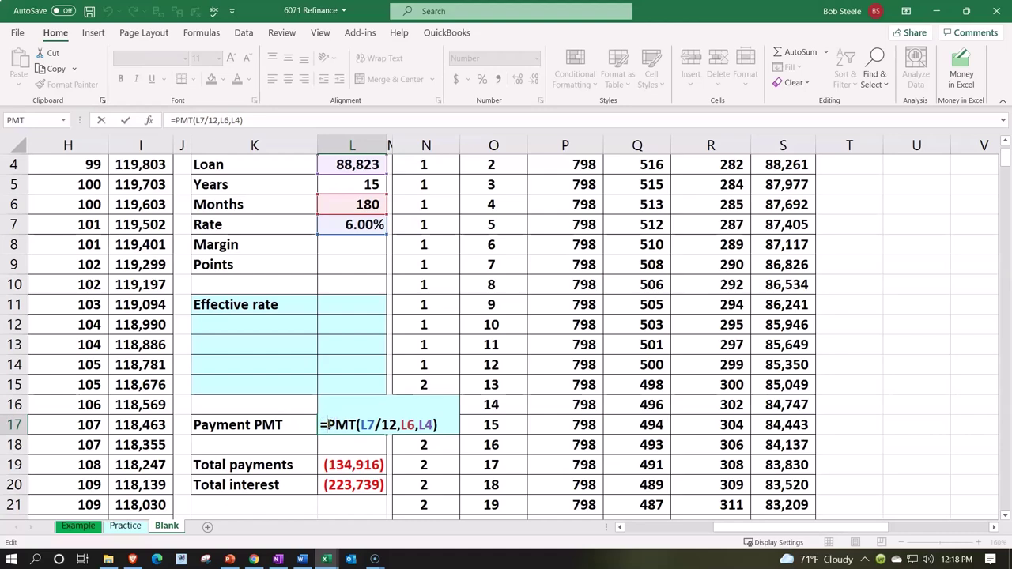
type("-")
key("Return")
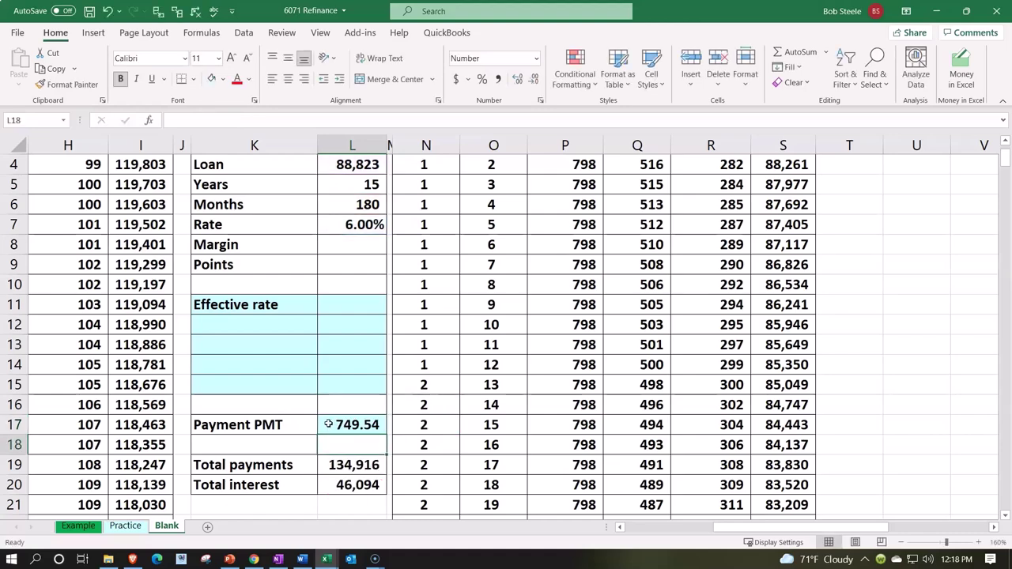
Step: Check the cell references in the new loan's Total payments formula in L19 and Total interest formula in L20
double_click(345, 464)
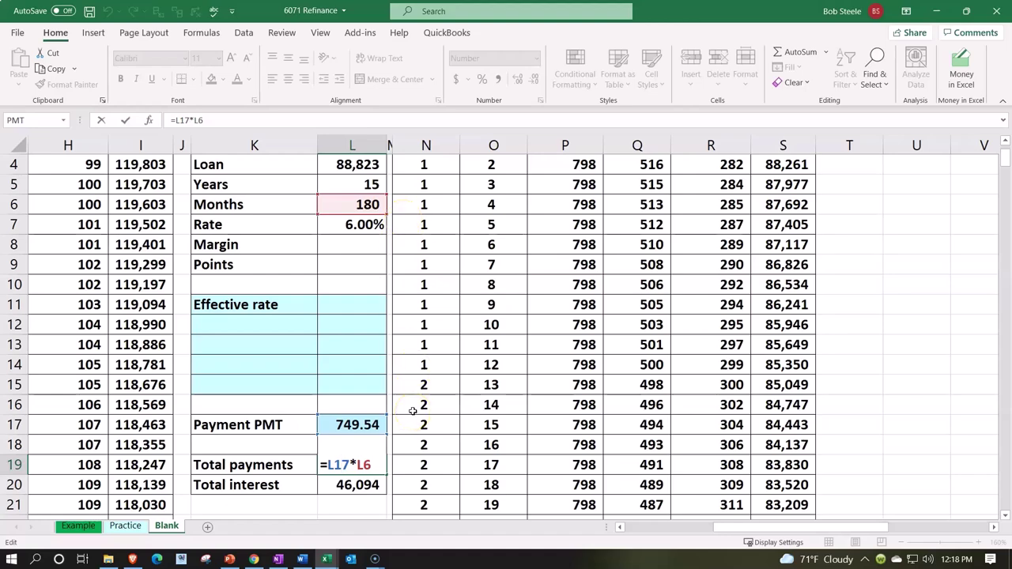
key("Return")
left_click(362, 483)
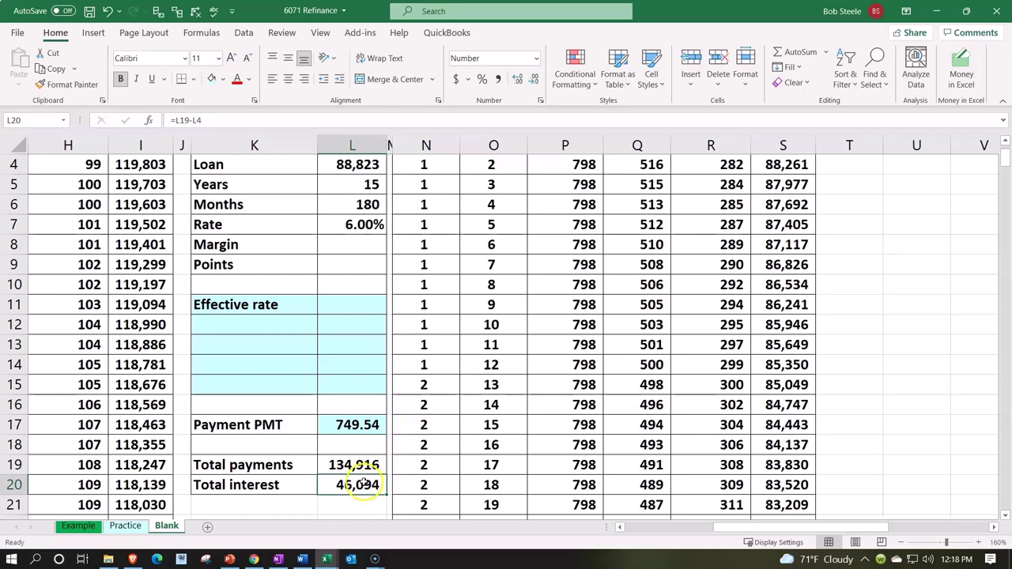
double_click(362, 483)
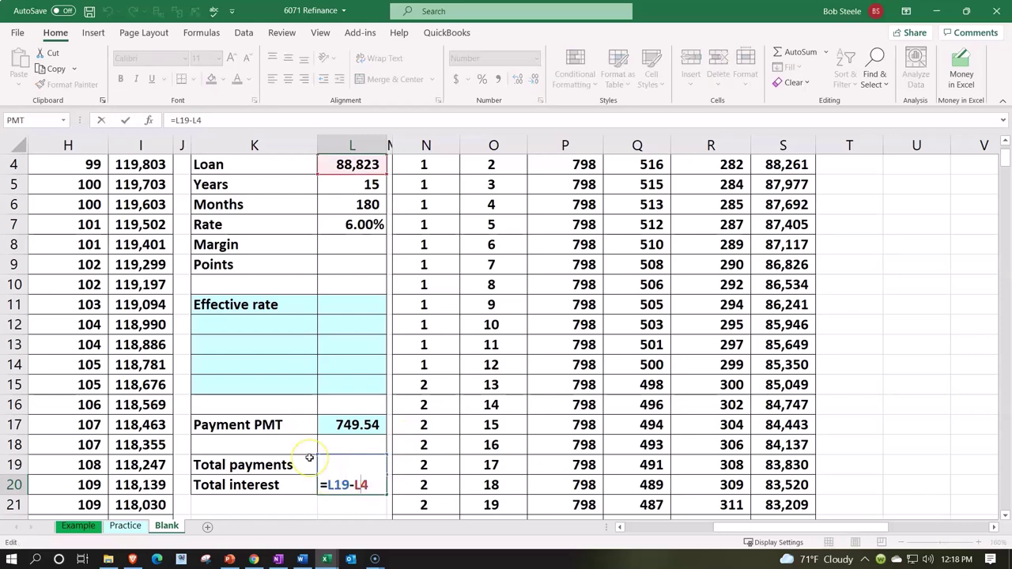
key("Return")
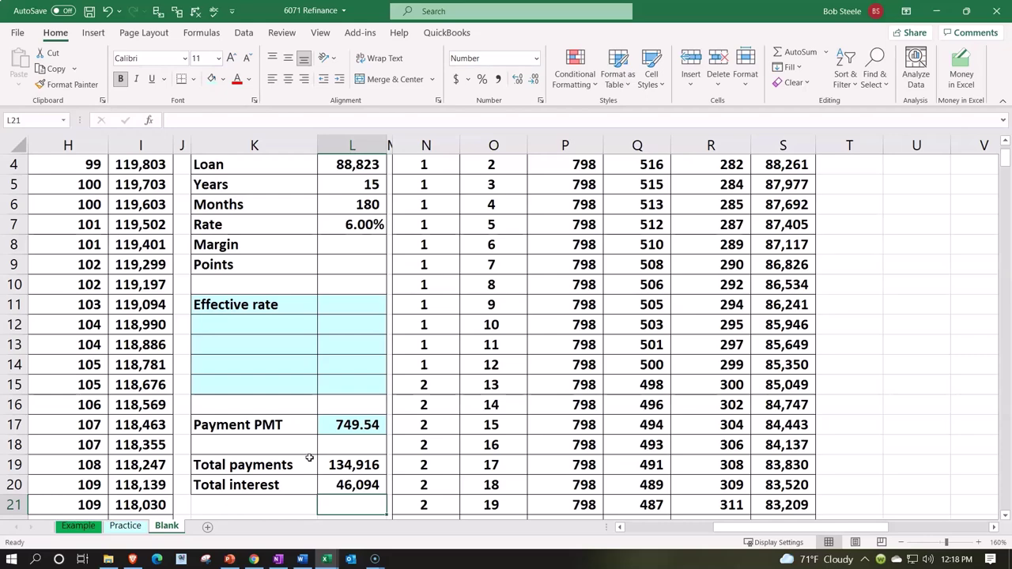
Step: Re-enter the month 0 Loan Balance in S2 as a link to the new loan amount, =L4
scroll(309, 457, "up", 1)
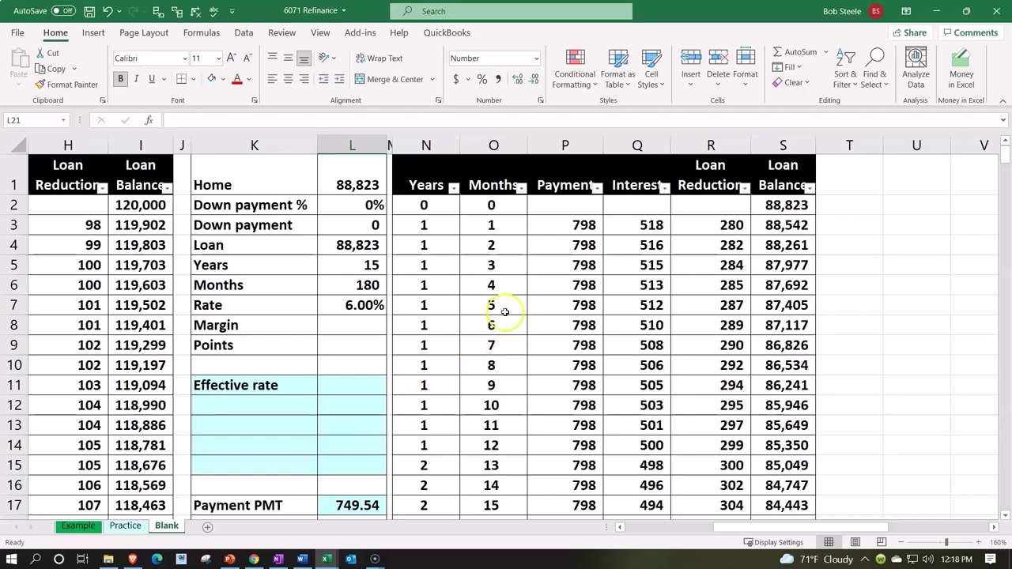
left_click(759, 204)
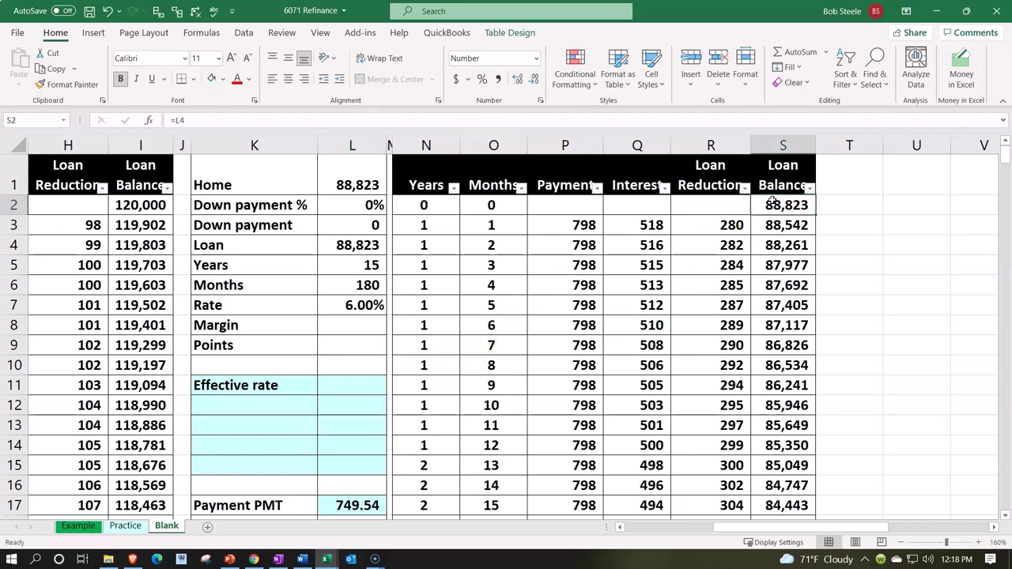
type("=")
key("Left")
key("Left")
key("Left")
key("Left")
key("Left")
key("Left")
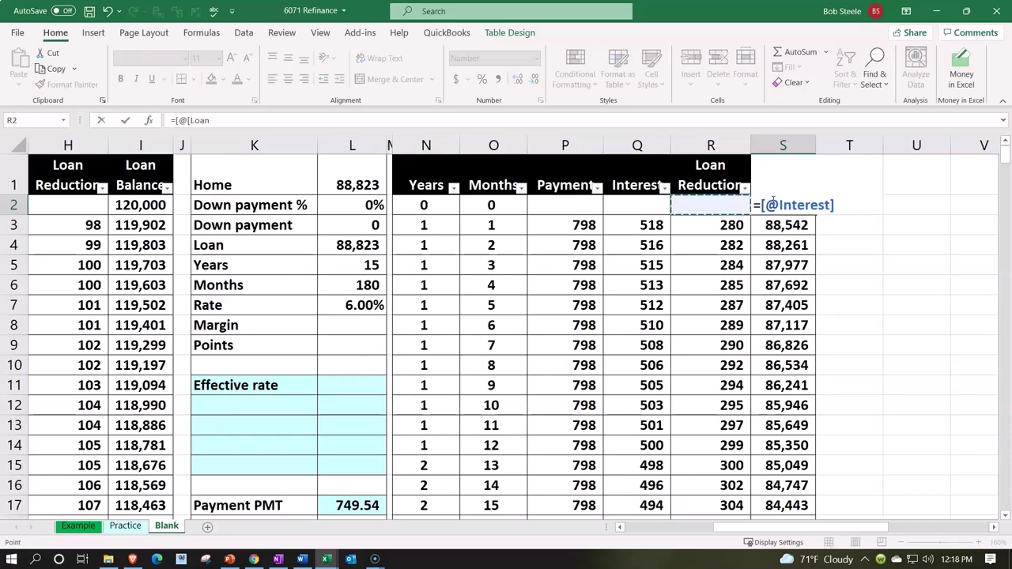
key("Down")
key("Down")
key("Left")
key("Return")
Step: Link the month 1 Payment in P3 to the new payment with =$L$17 and fill it down the Payment column
double_click(549, 225)
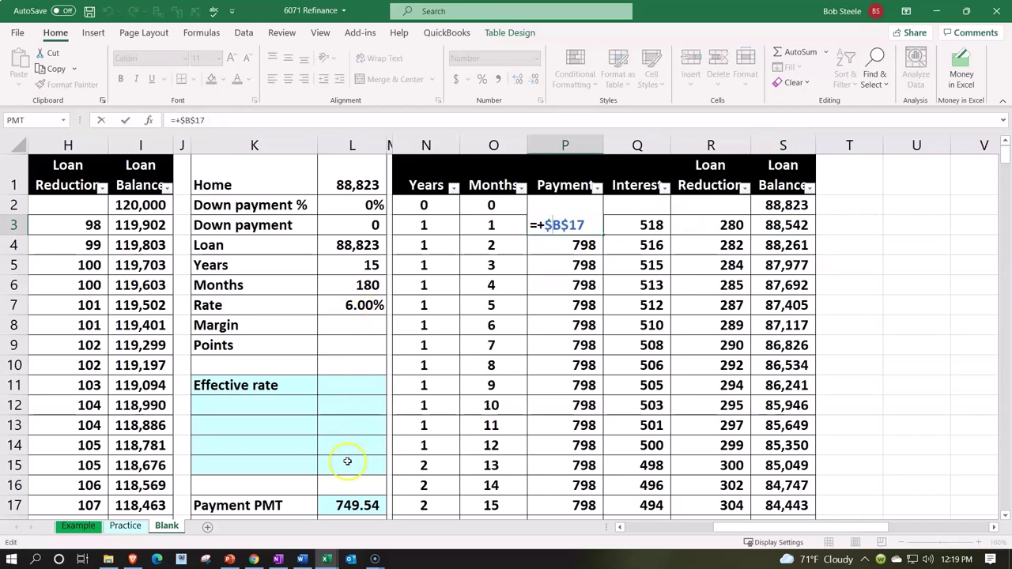
left_click(597, 224)
key("BackSpace")
key("BackSpace")
key("BackSpace")
key("BackSpace")
key("BackSpace")
key("BackSpace")
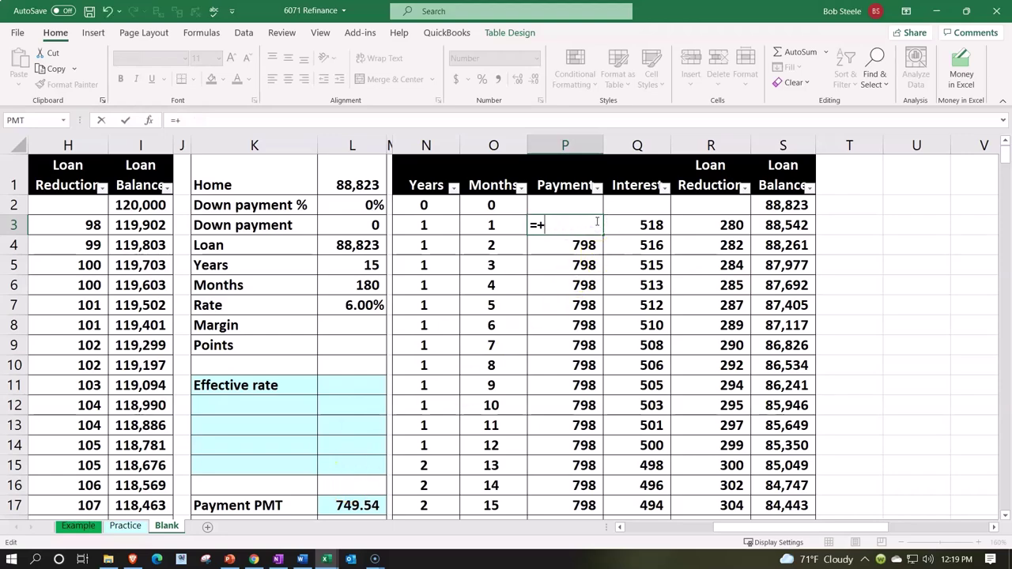
left_click(364, 504)
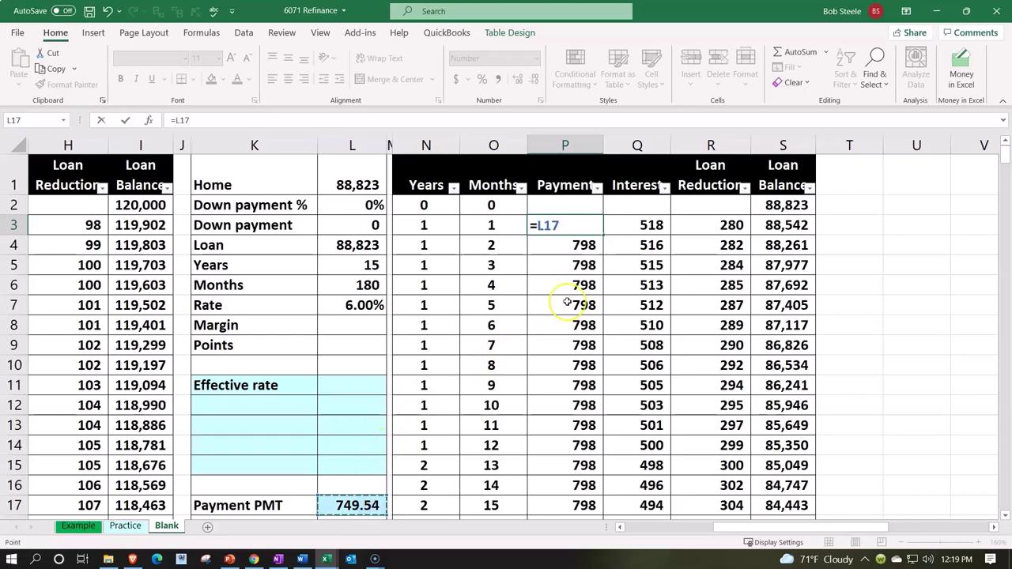
key("F4")
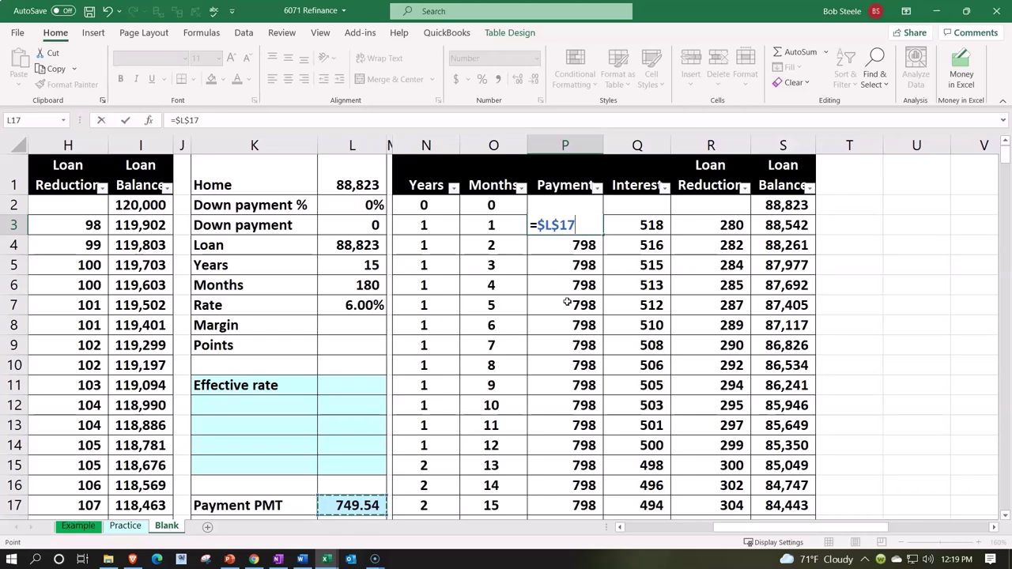
key("Return")
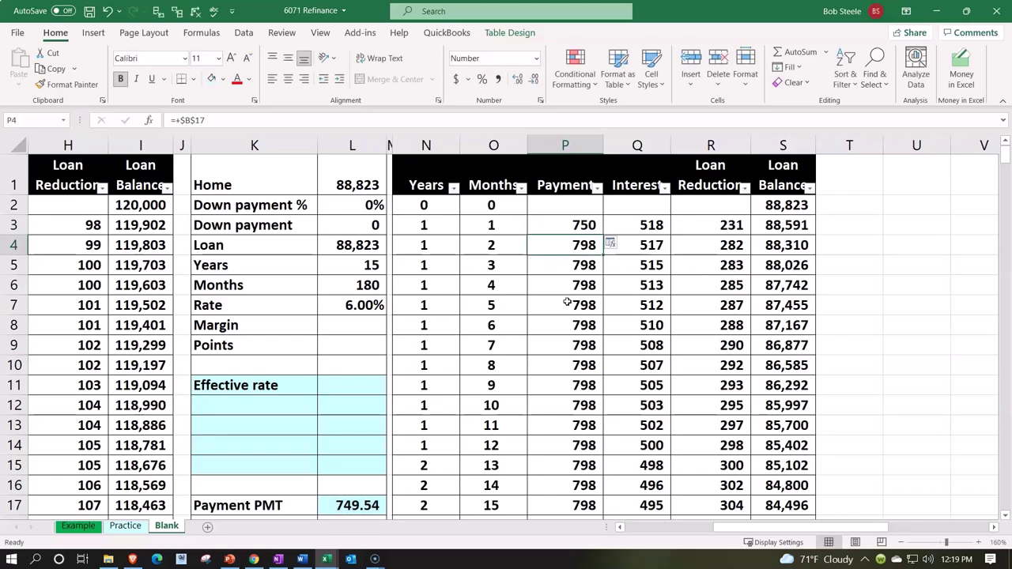
left_click(582, 226)
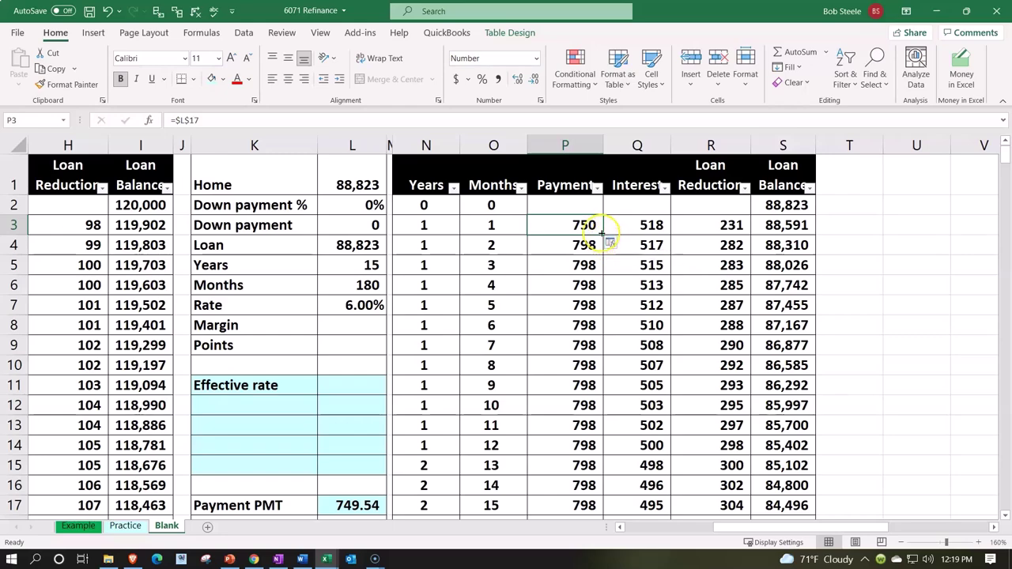
double_click(602, 234)
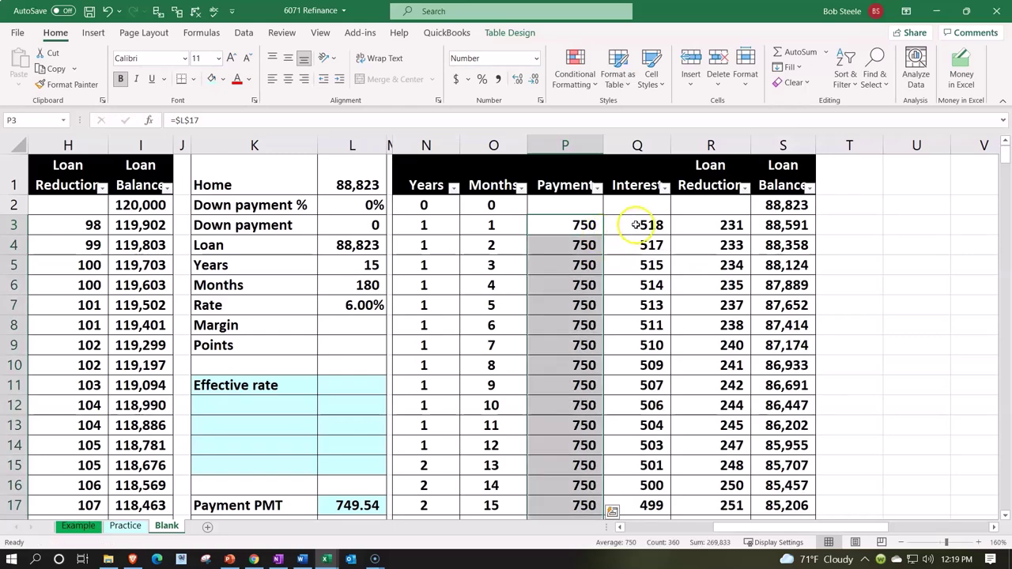
Step: Point the month 1 Interest formula in Q3 to the new rate, =+S2*$L$7/12, and fill it down the Interest column
double_click(636, 225)
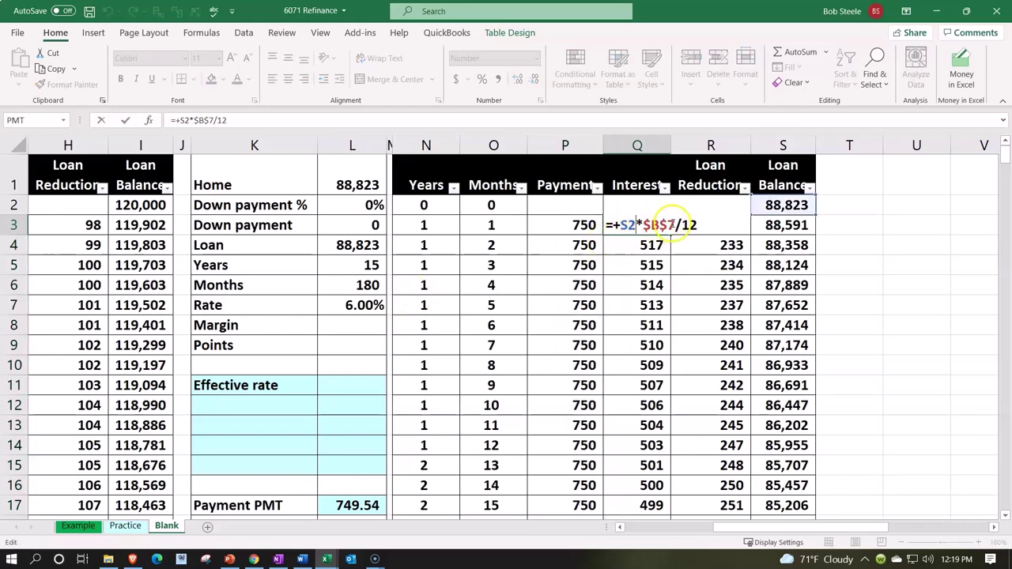
key("BackSpace")
key("BackSpace")
key("BackSpace")
key("BackSpace")
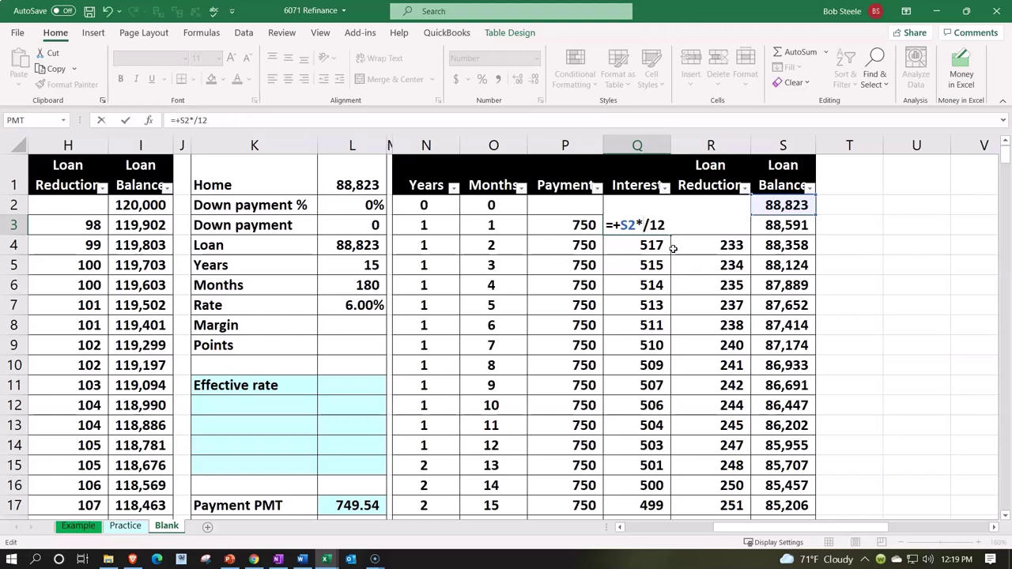
left_click(378, 304)
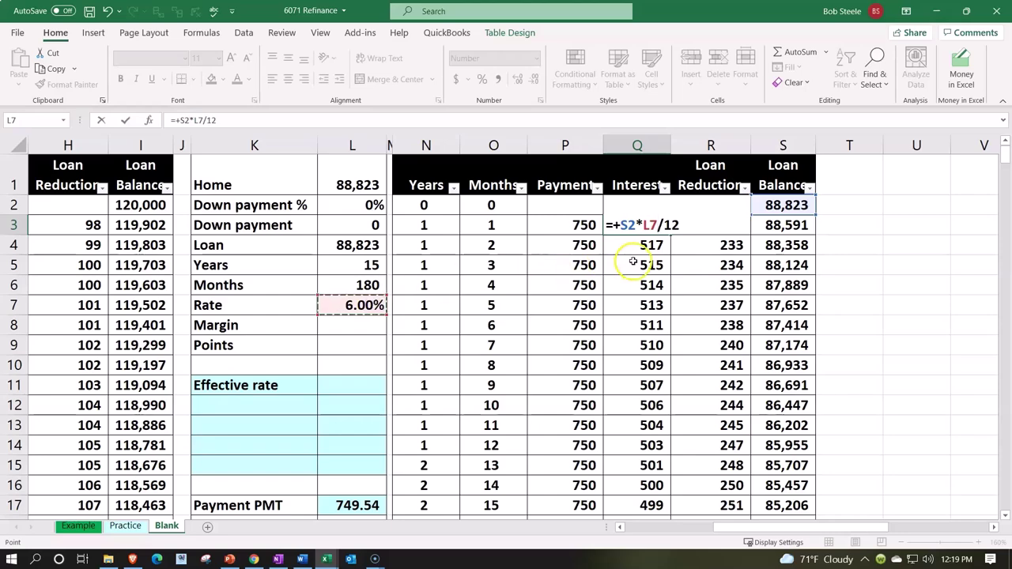
key("F4")
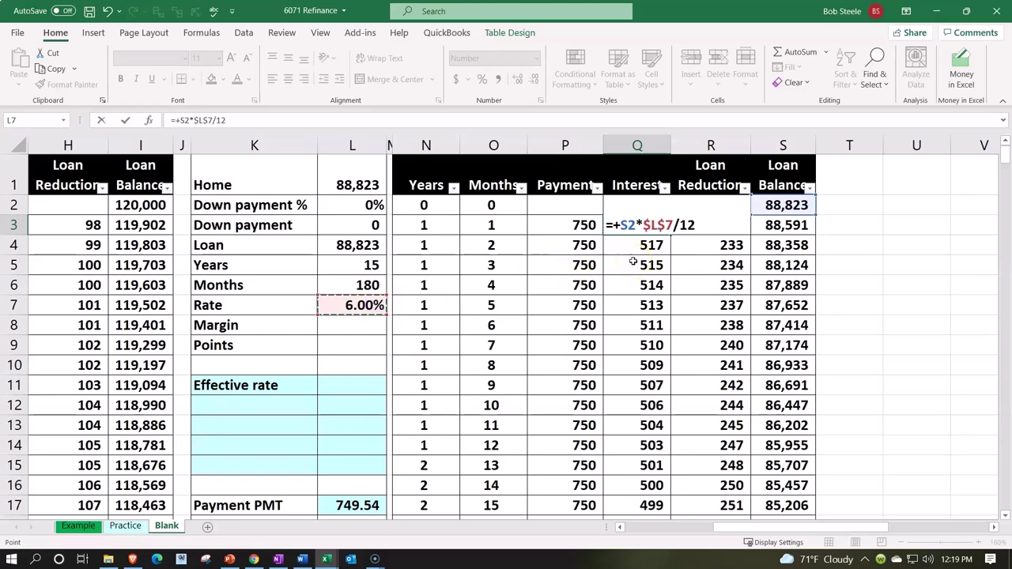
key("Return")
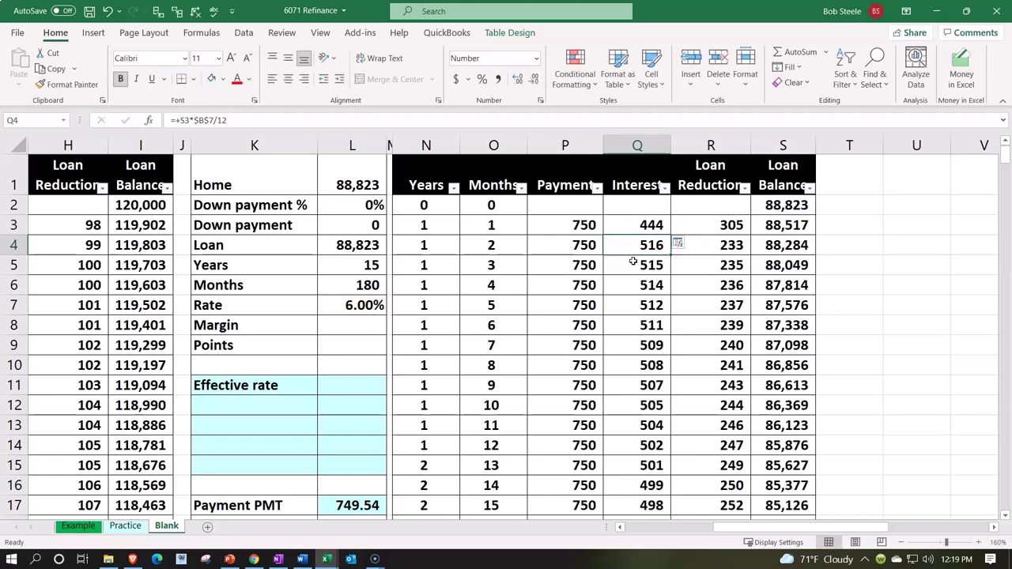
left_click(644, 224)
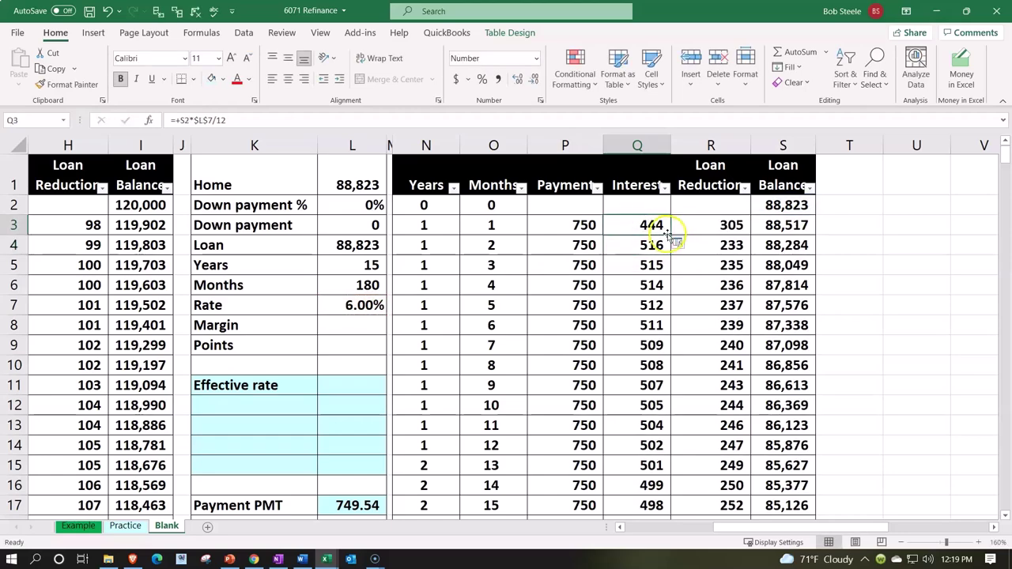
double_click(670, 234)
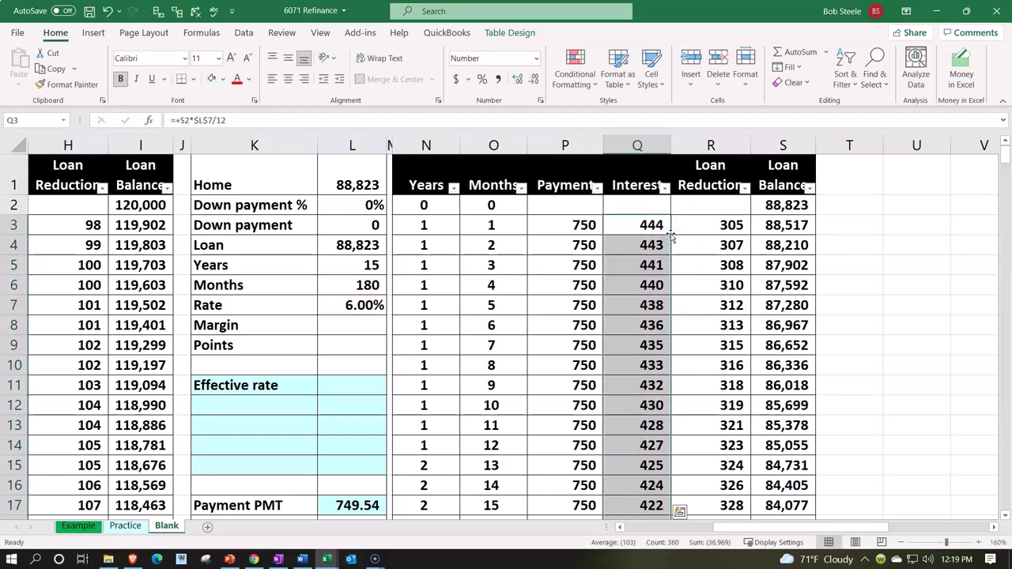
Step: Check the month 180 row of the new amortization table against the original loan's balance for the same month
left_click(776, 303)
scroll(775, 299, "down", 17)
scroll(775, 299, "down", 20)
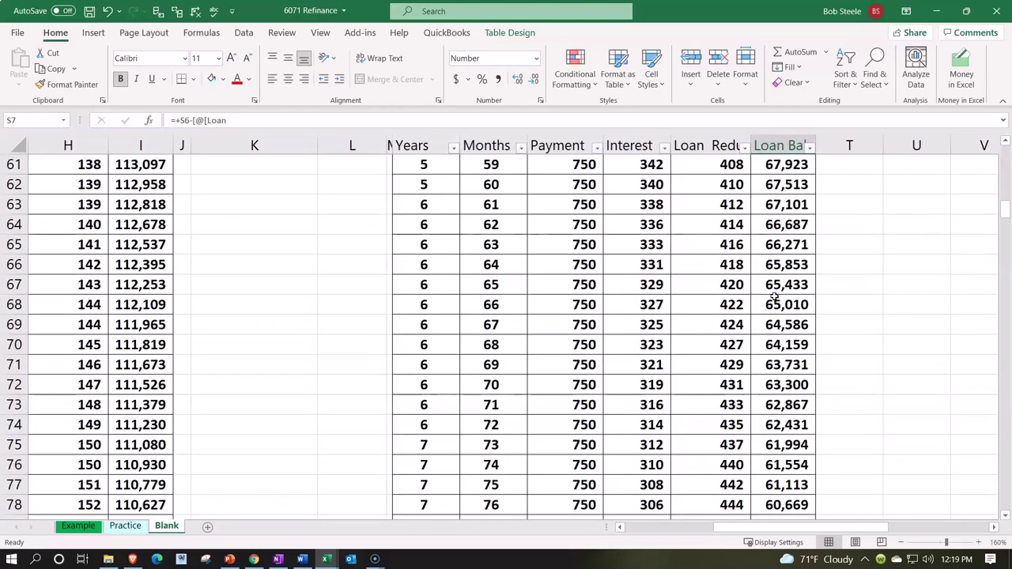
scroll(778, 305, "down", 16)
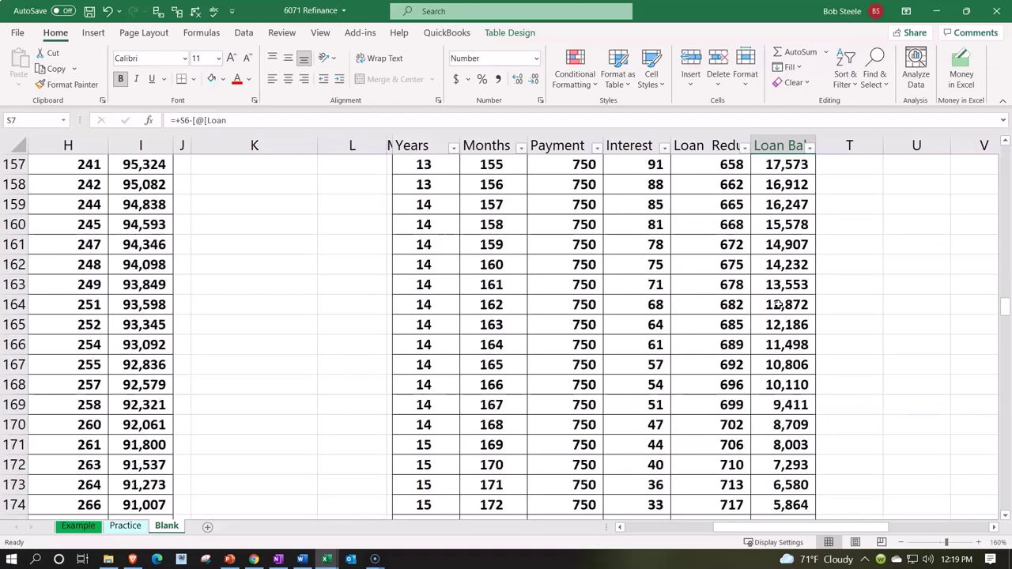
left_click(778, 304)
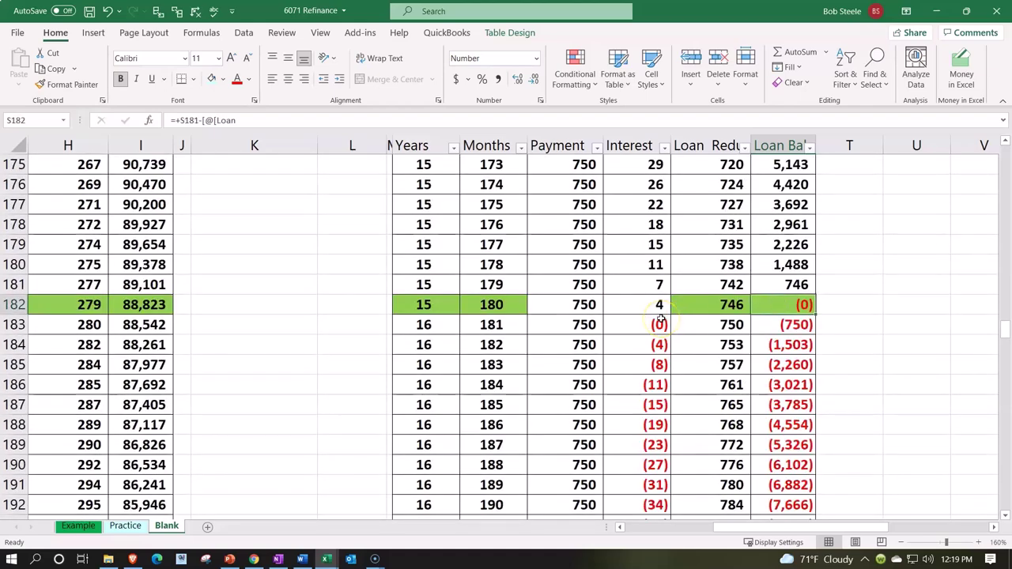
left_click(137, 306)
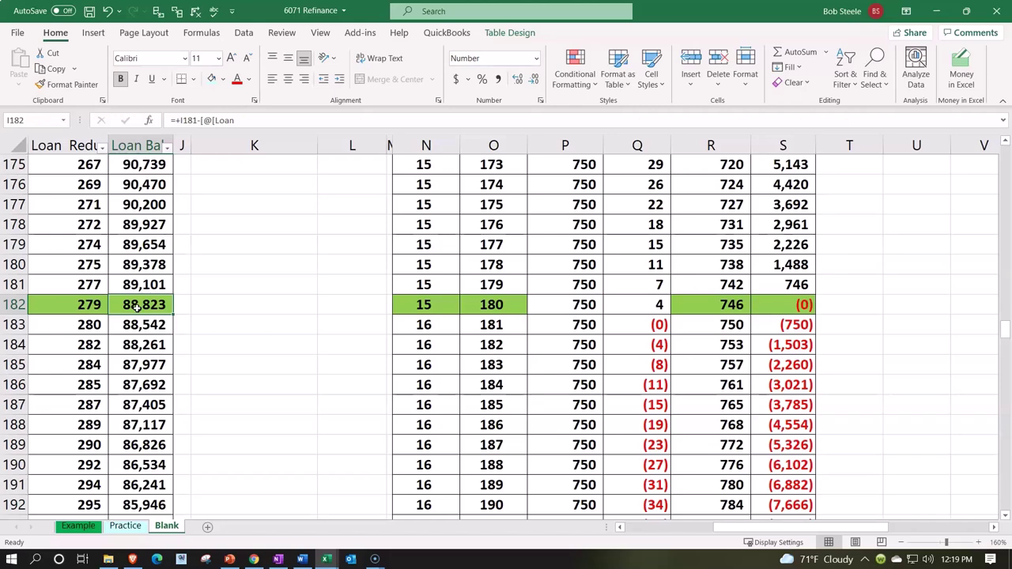
left_click_drag(445, 299, 787, 302)
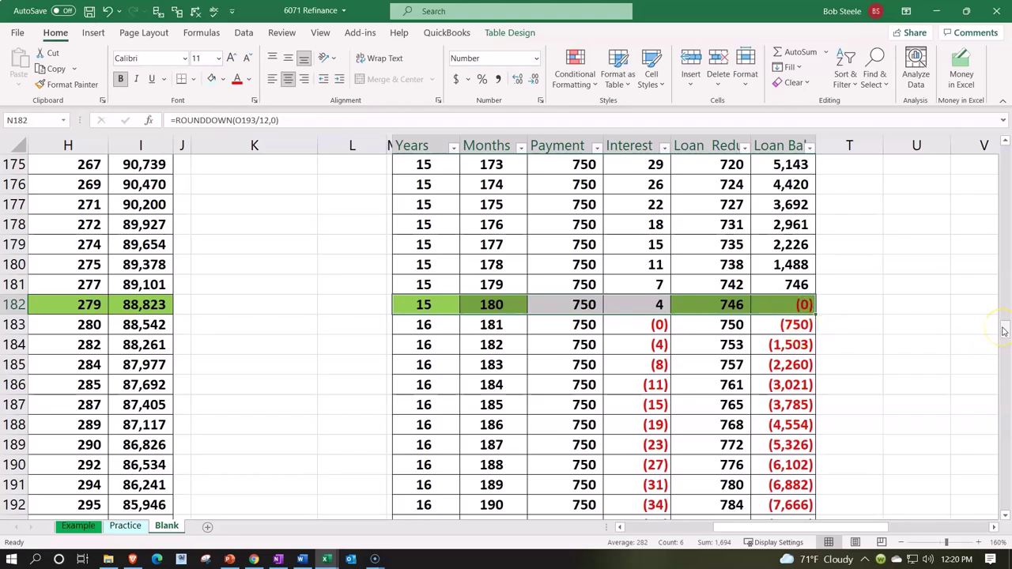
left_click_drag(1003, 331, 982, 138)
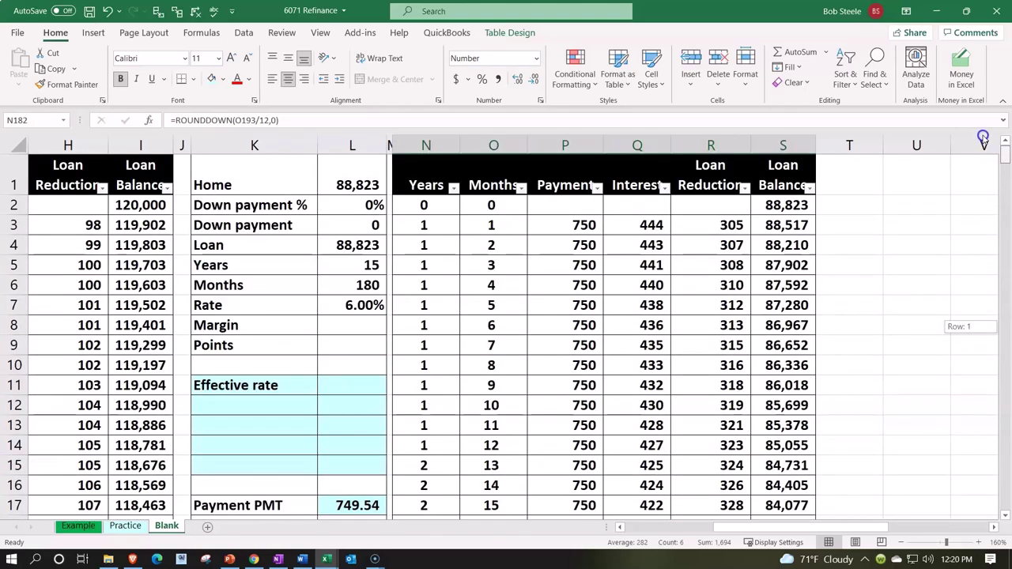
left_click(776, 225)
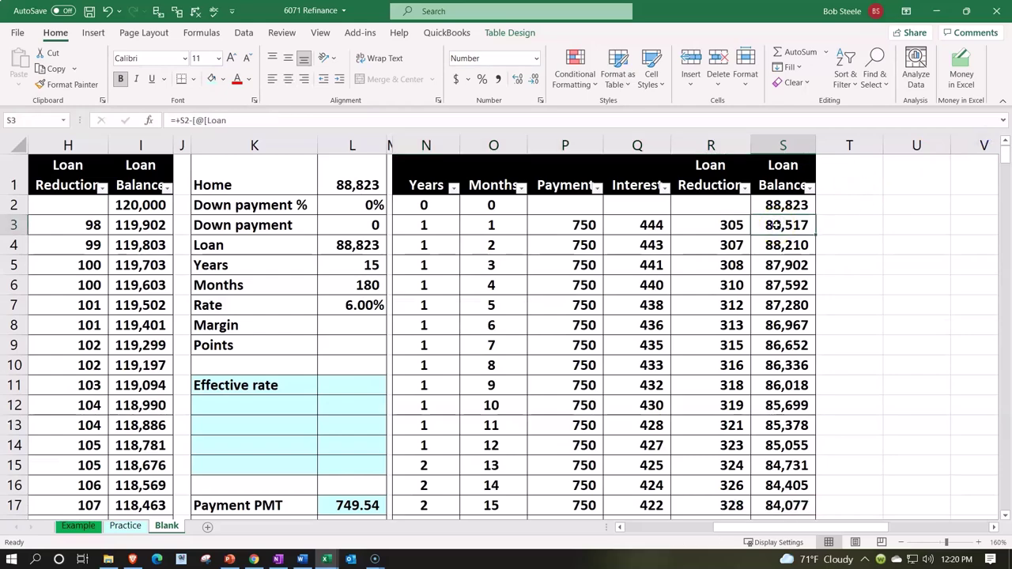
Step: Add a Fees label in K12 under Effective rate and enter 2,500 beside it in L12
left_click(370, 385)
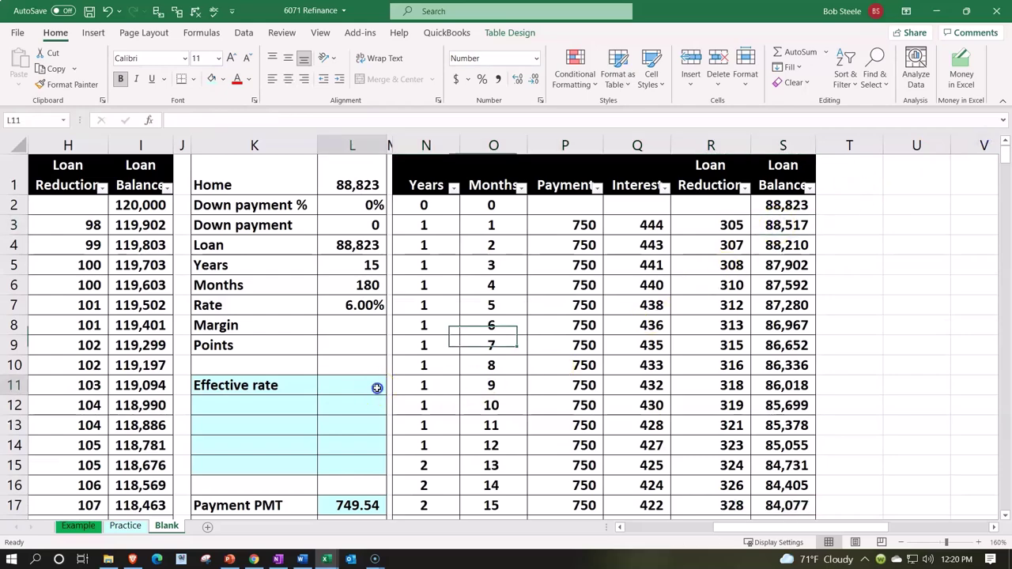
scroll(284, 419, "down", 1)
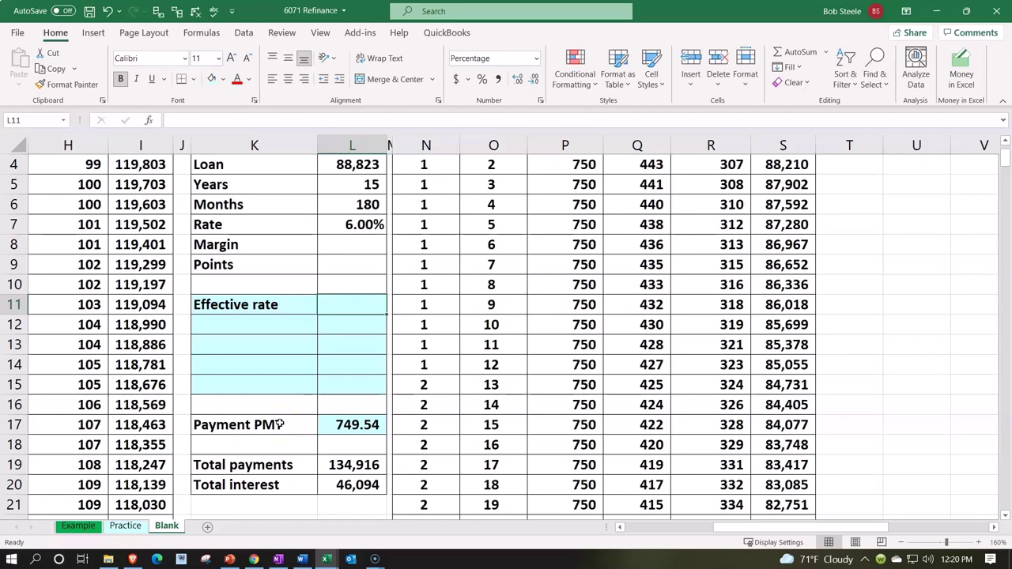
key("Down")
key("Left")
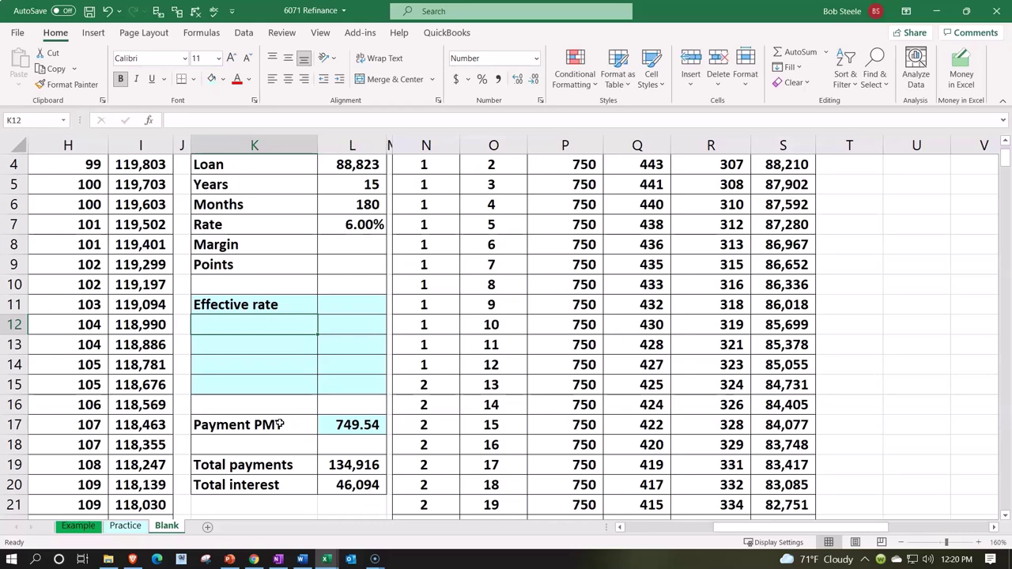
type("Fees")
key("Tab")
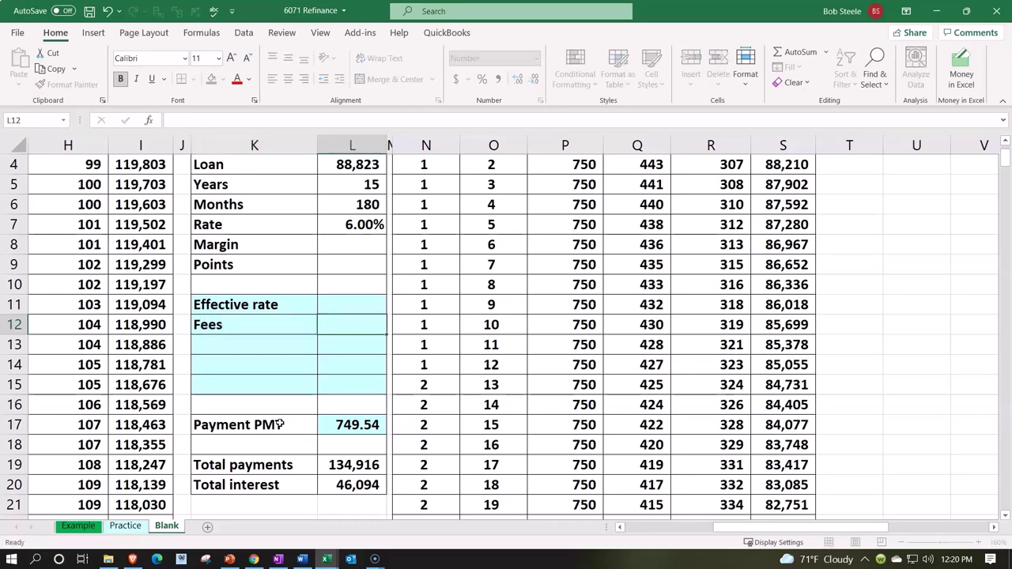
type("25")
type("0")
key("Return")
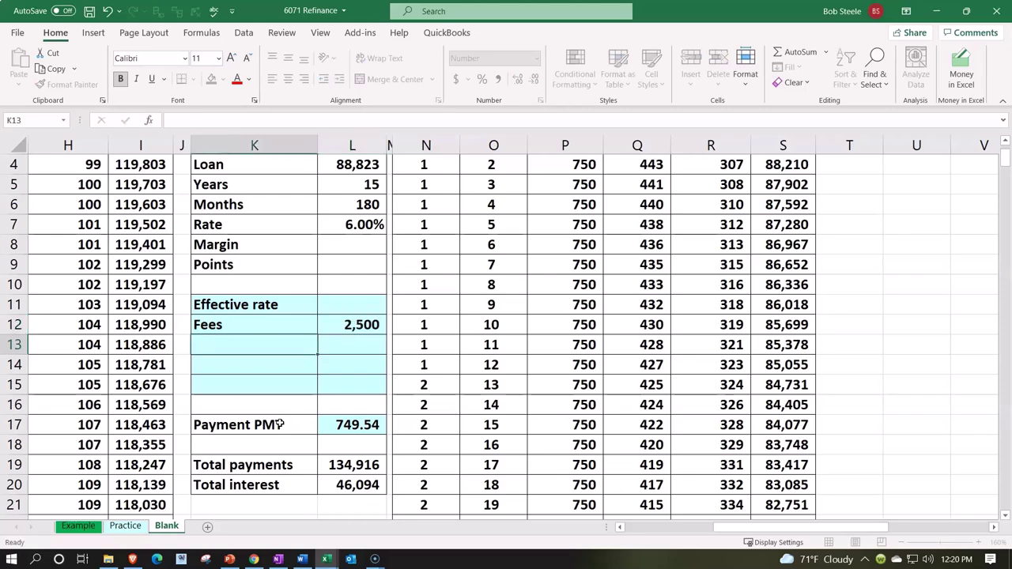
Step: Calculate the annual effective rate in L11 from the months, payment and loan less fees with =RATE(L6,L17,L4-L12)*12
key("Up")
key("Up")
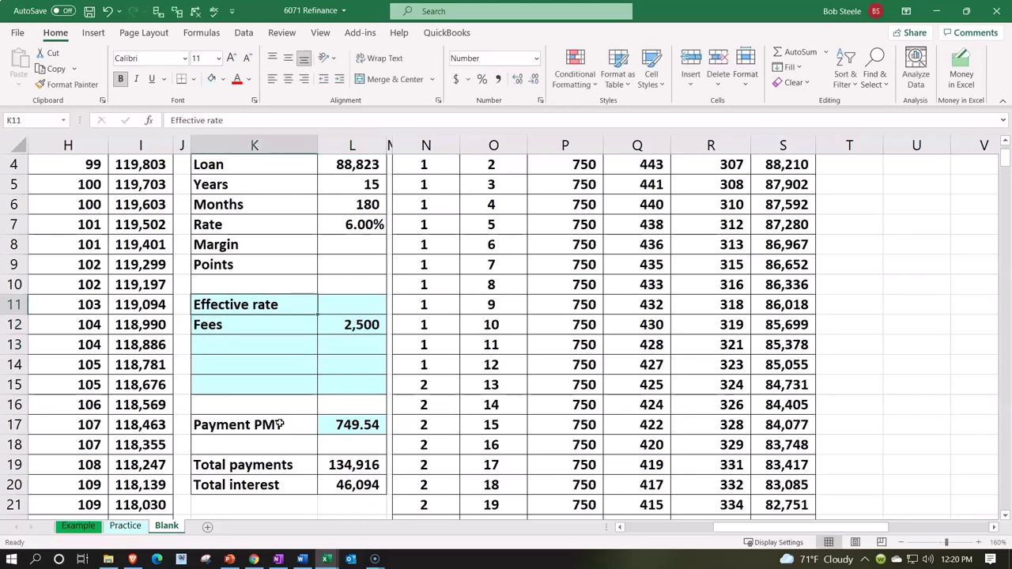
key("Right")
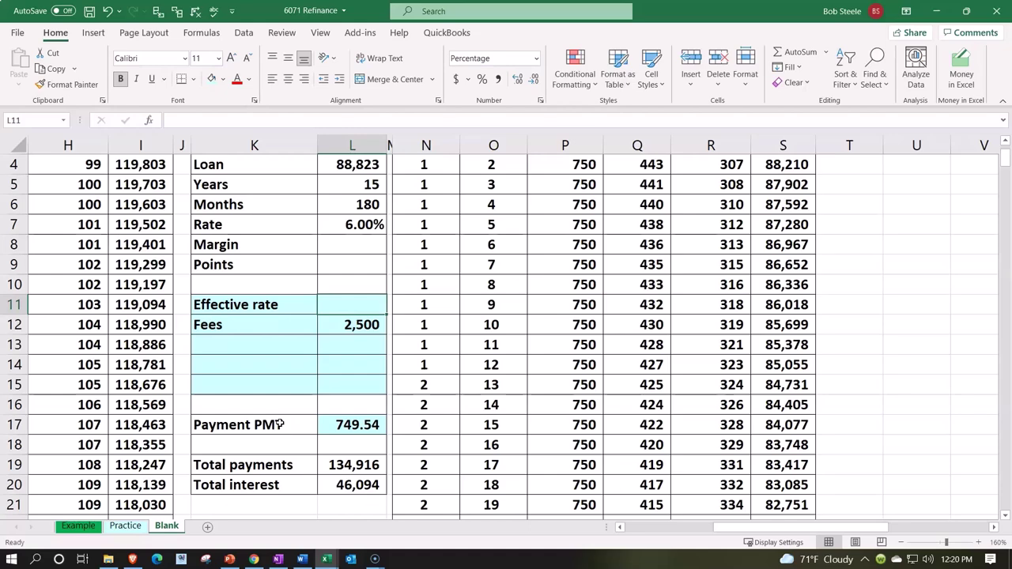
type("=")
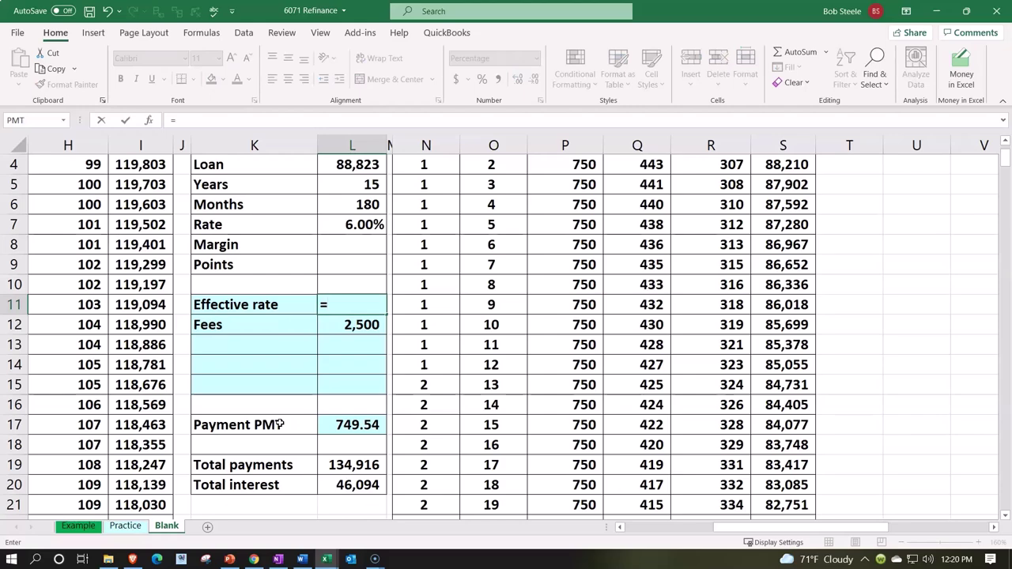
type("rate")
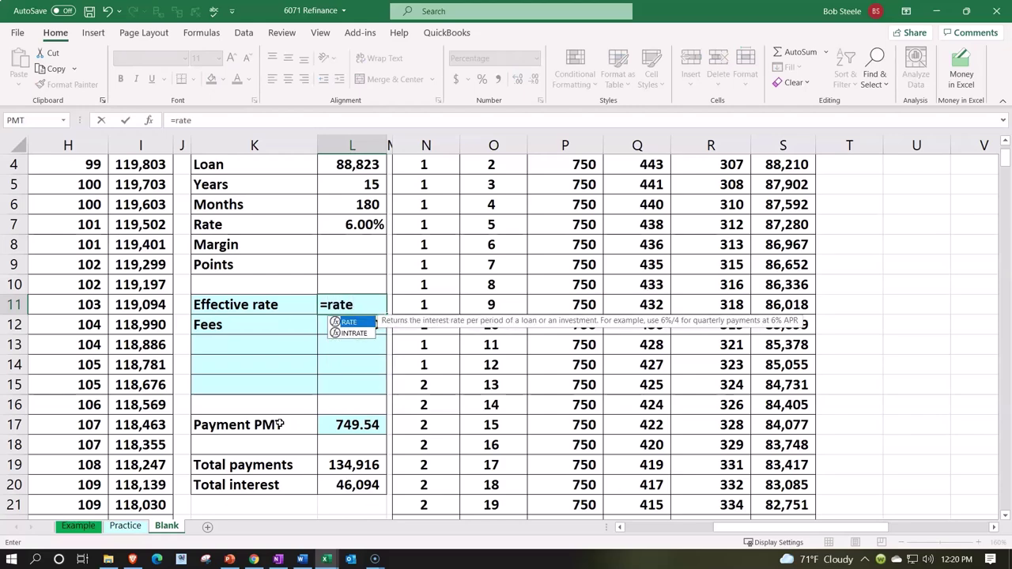
type("(")
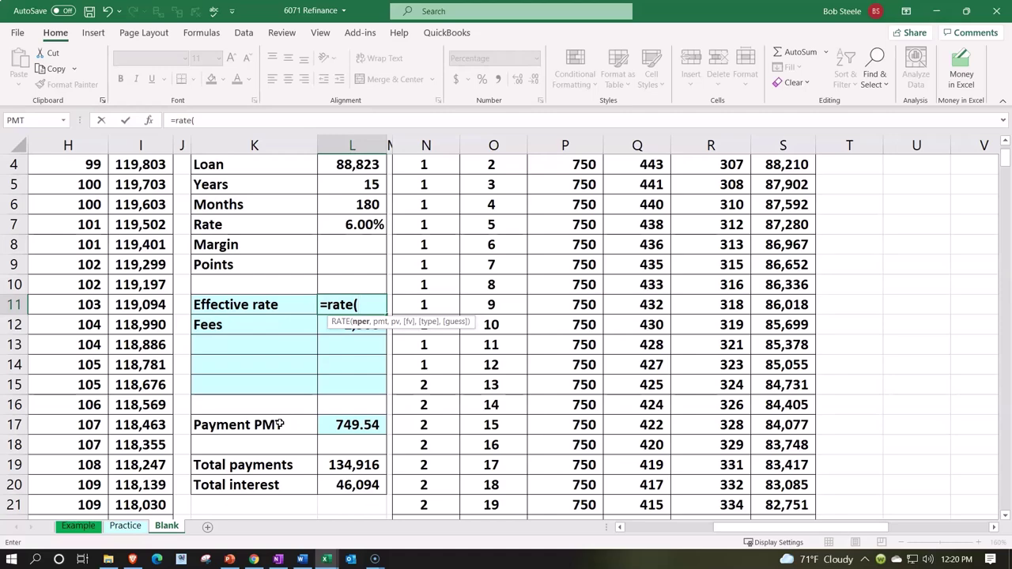
key("Up")
key("Up")
key("Up")
key("Up")
key("Up")
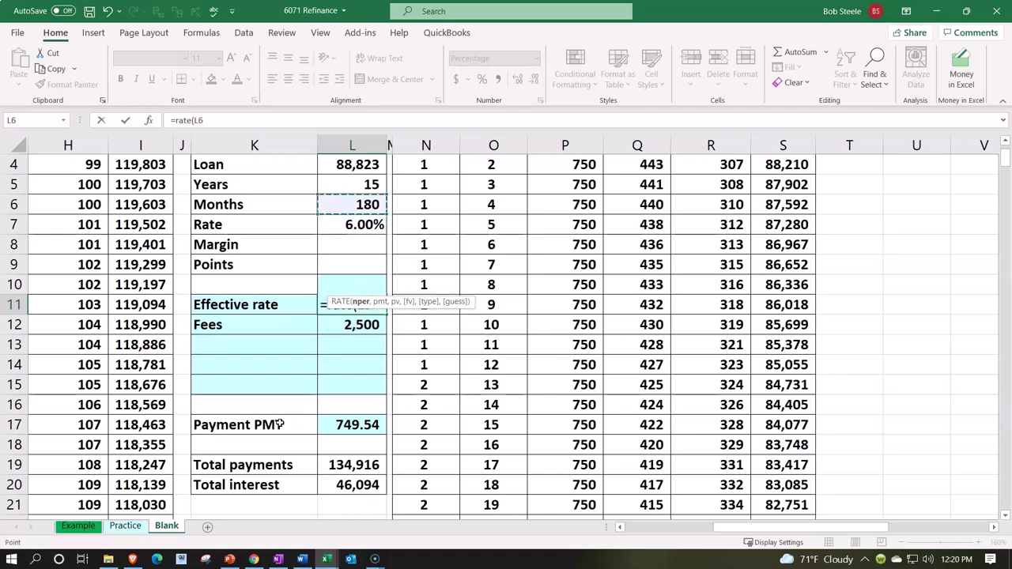
type(",")
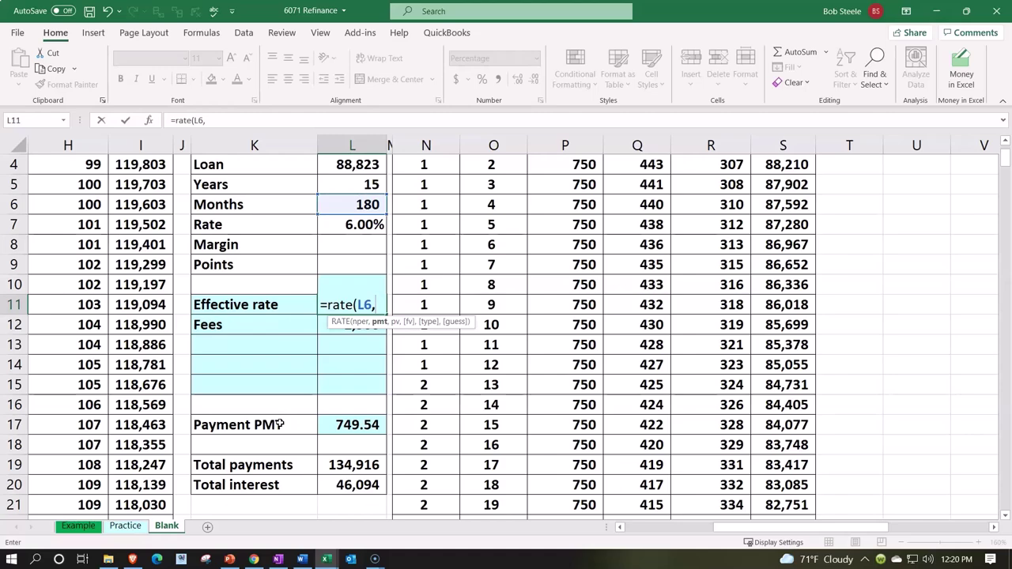
key("Down")
key("Down")
key("Down")
key("Down")
key("Down")
key("Down")
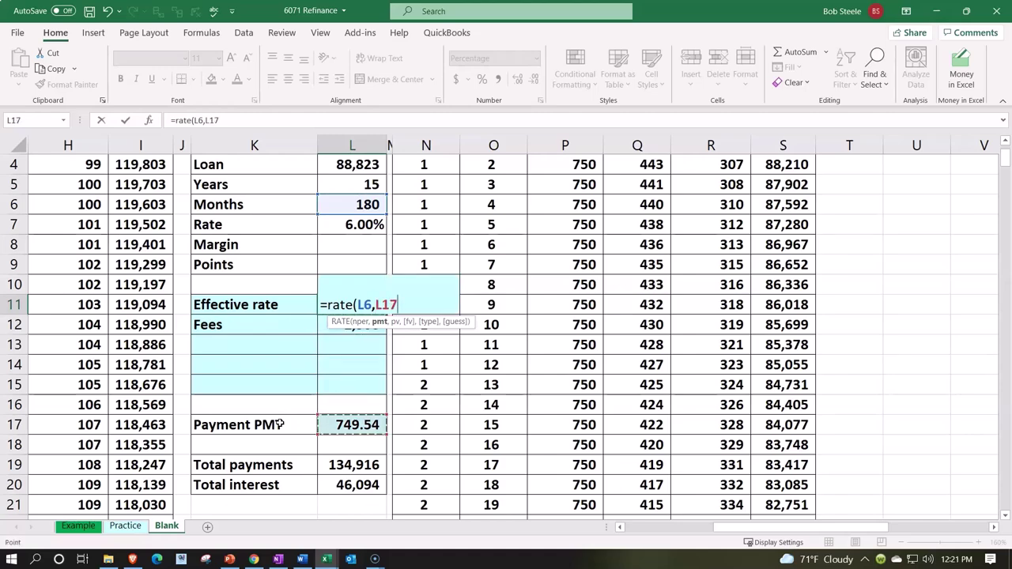
type(",")
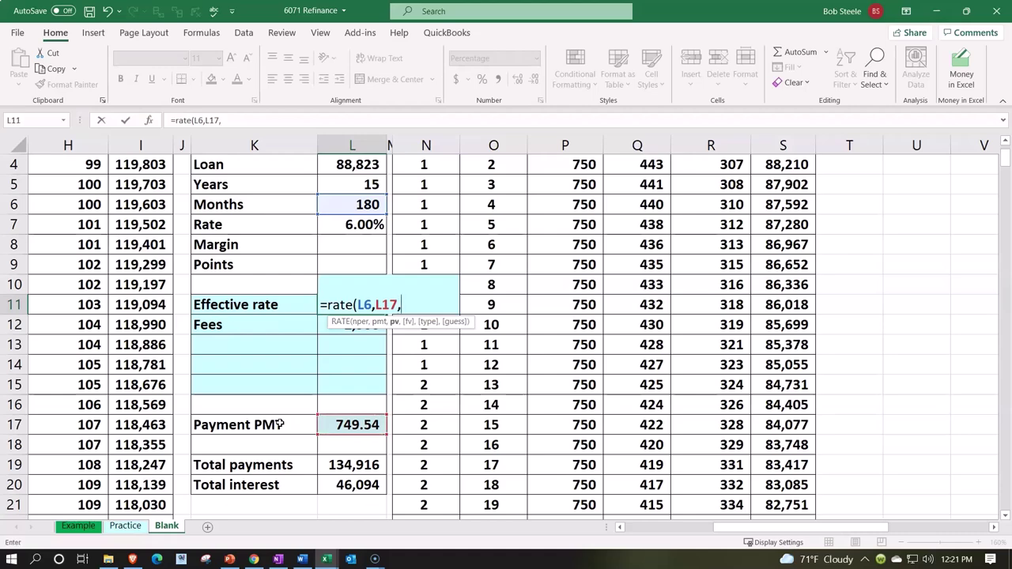
key("Up")
key("Up")
key("Up")
key("Up")
key("Up")
key("Up")
key("Up")
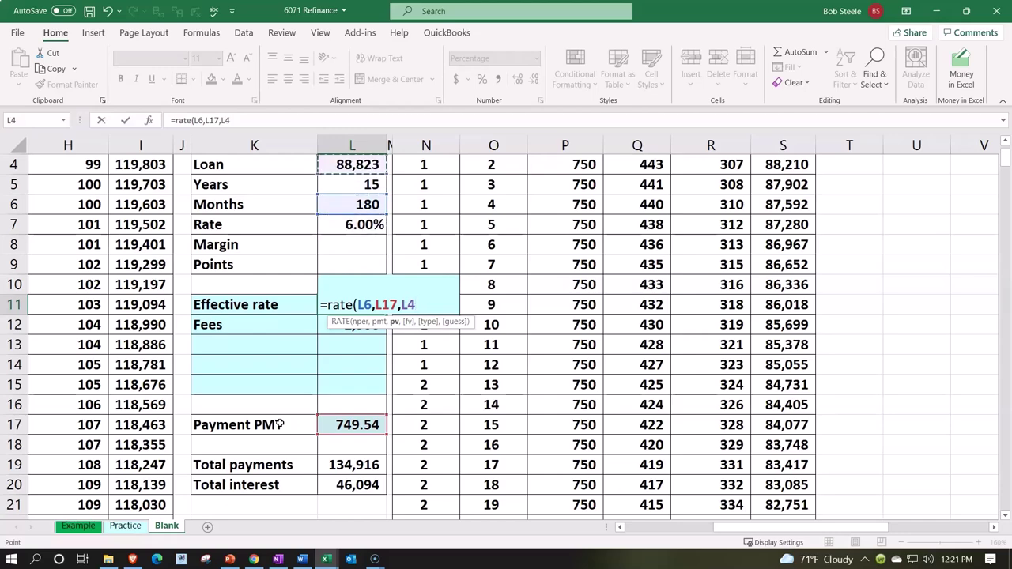
type("-")
left_click(290, 319)
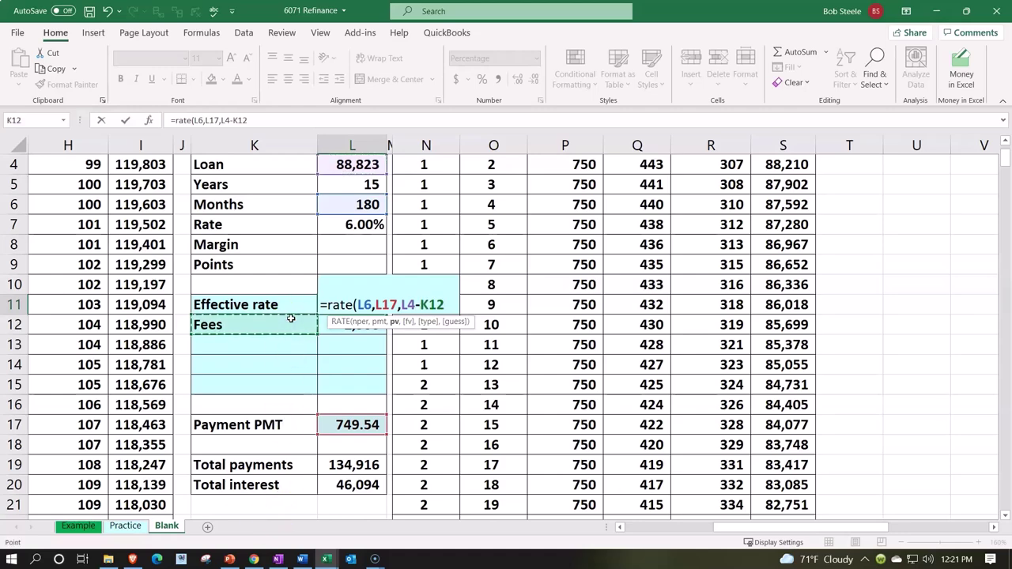
key("Right")
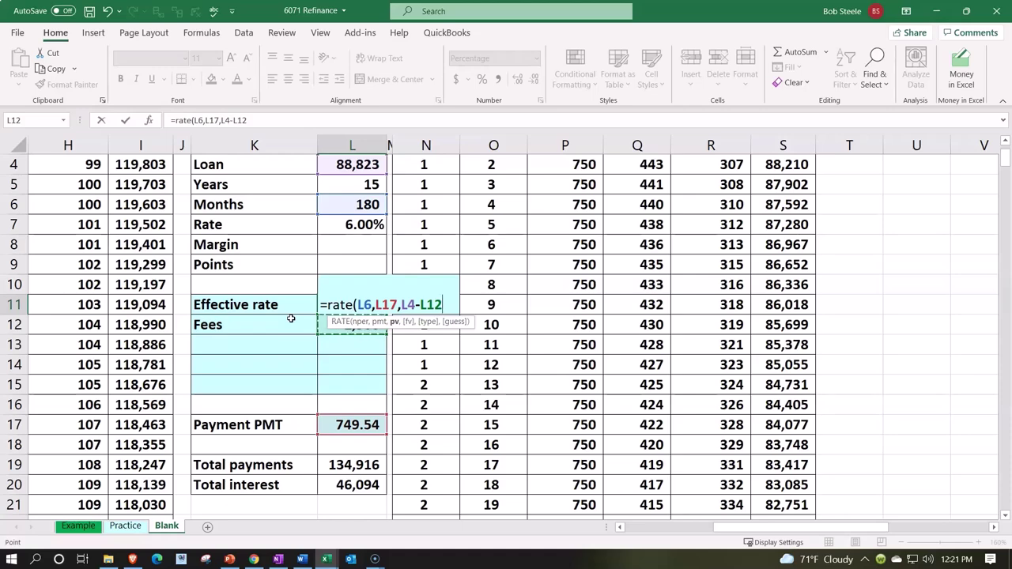
type(")")
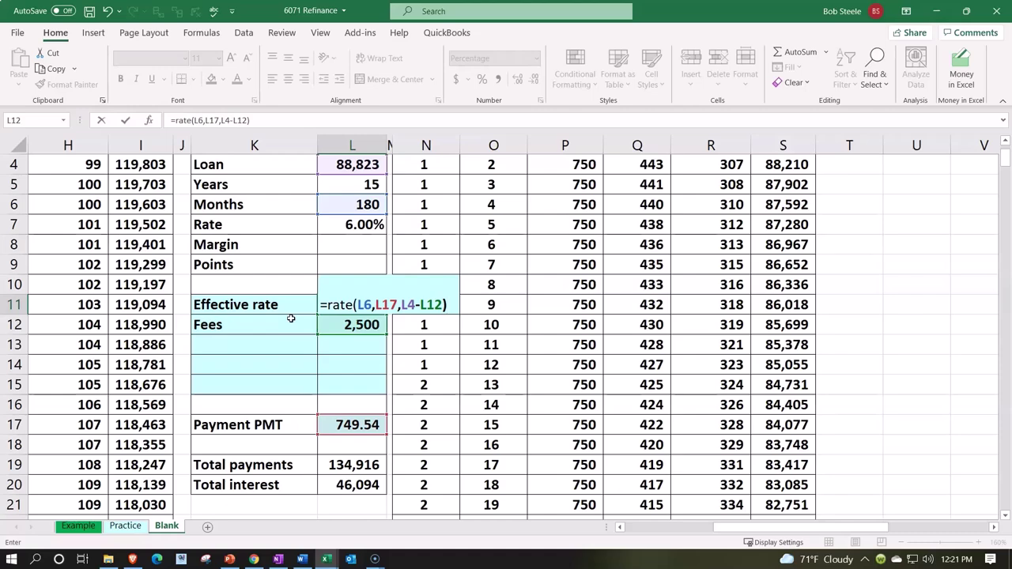
type("*12")
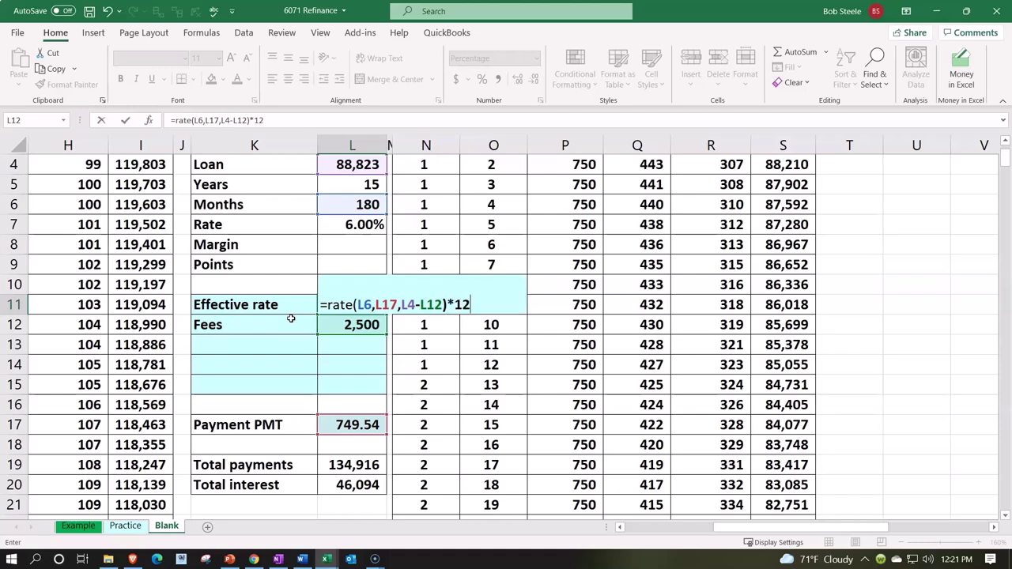
key("Return")
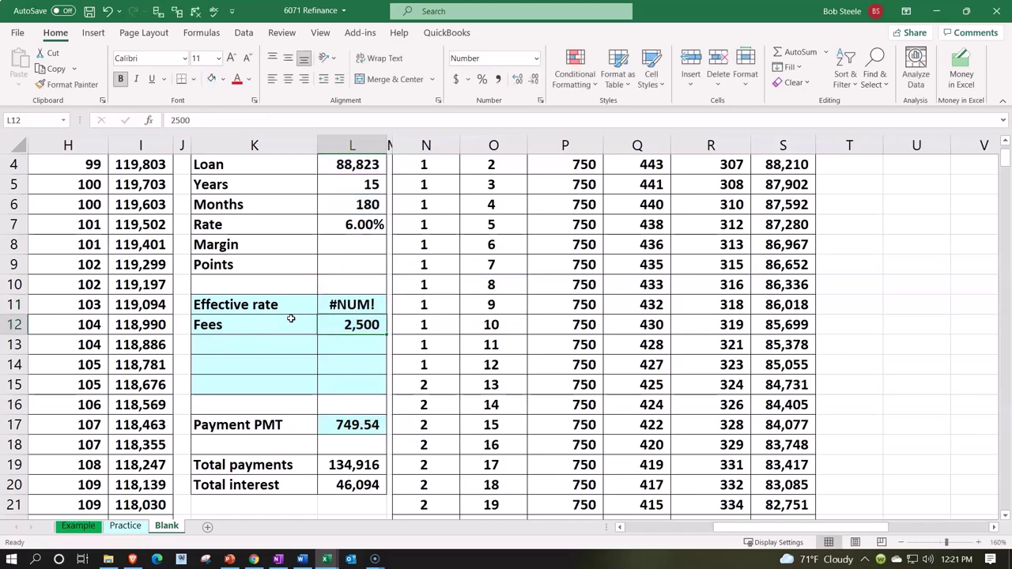
key("Up")
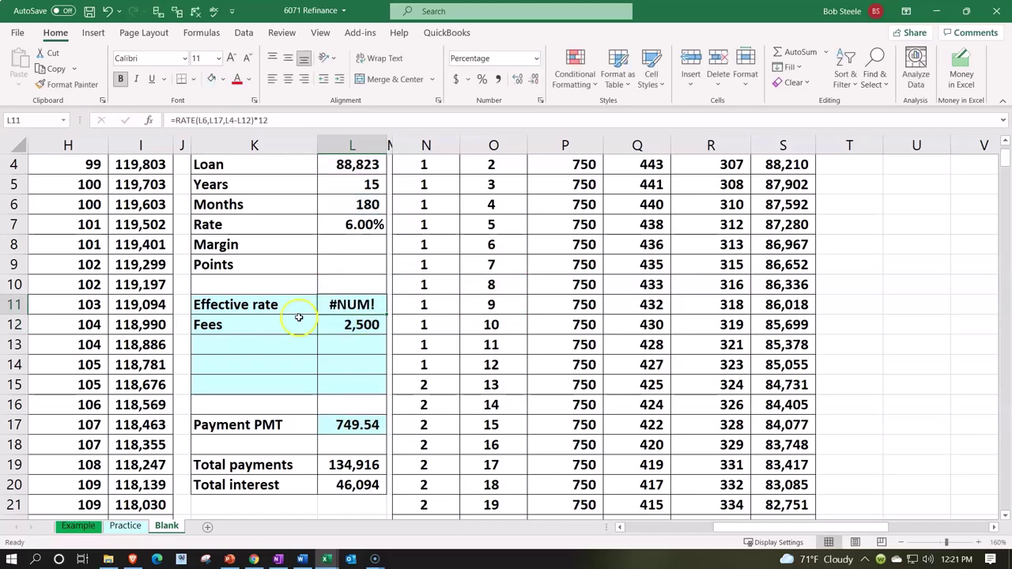
Step: Correct the effective rate formula in L11 by making the payment negative: =RATE(L6,-L17,L4-L12)*12
double_click(351, 302)
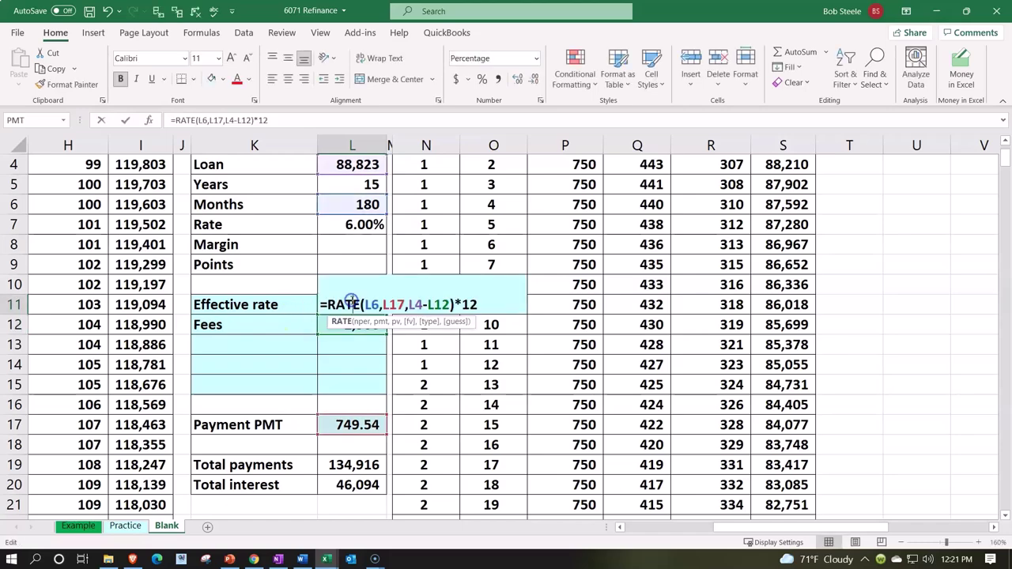
left_click(393, 303)
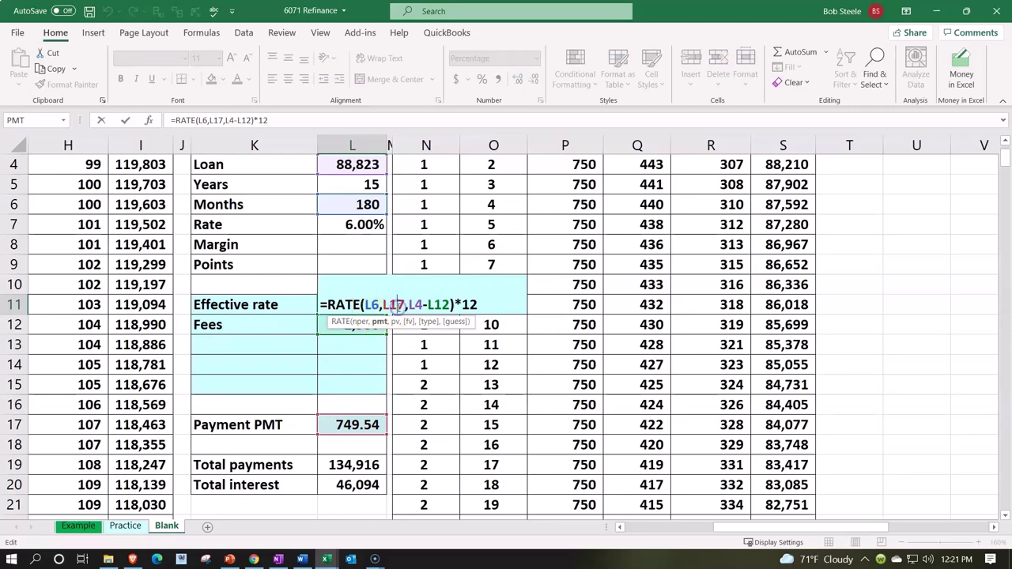
key("Left")
type("-")
key("Return")
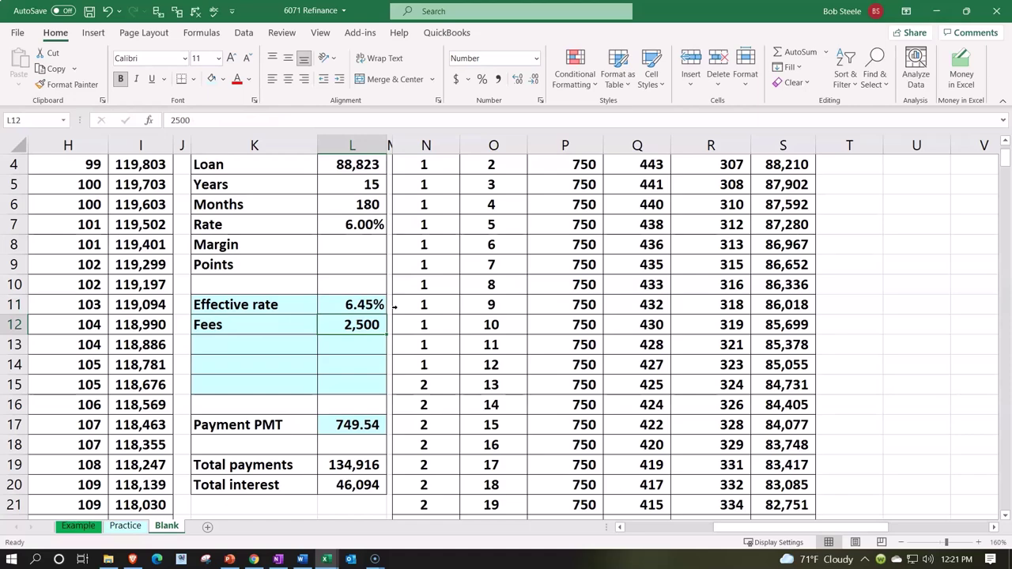
Step: Compare the original loan's data and amortization table with the new loan's effective rate and fees across row 11
left_click(350, 304)
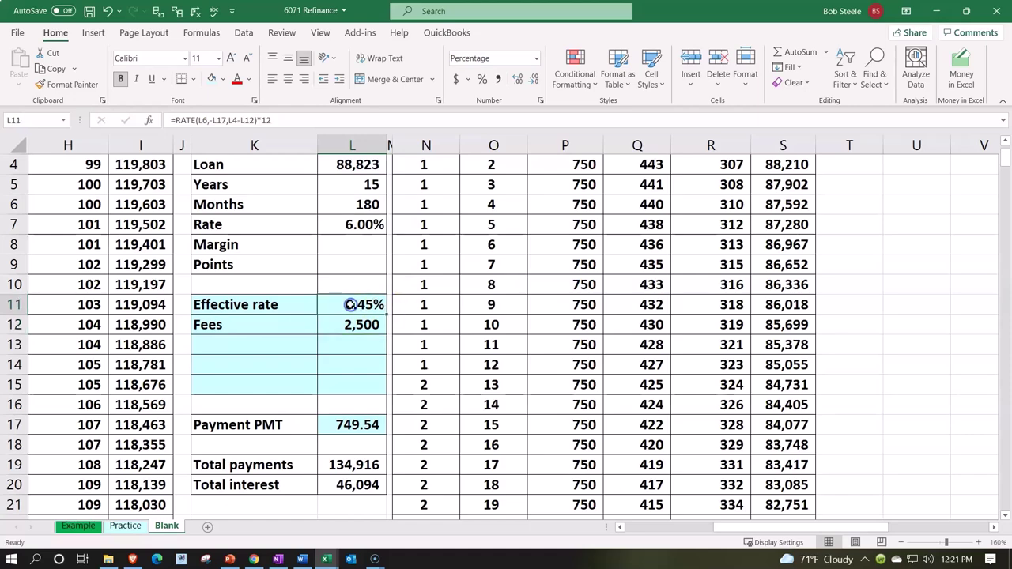
key("Left")
key("Home")
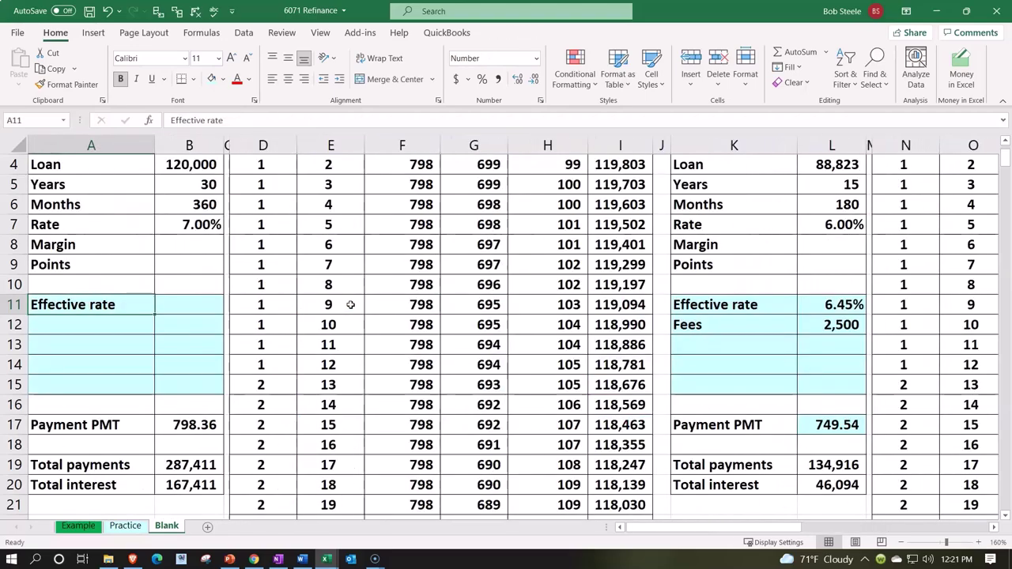
key("Right")
key("Right")
key("Right")
key("Right")
key("Right")
key("Right")
key("Right")
key("Right")
key("Right")
key("Right")
key("Right")
key("Right")
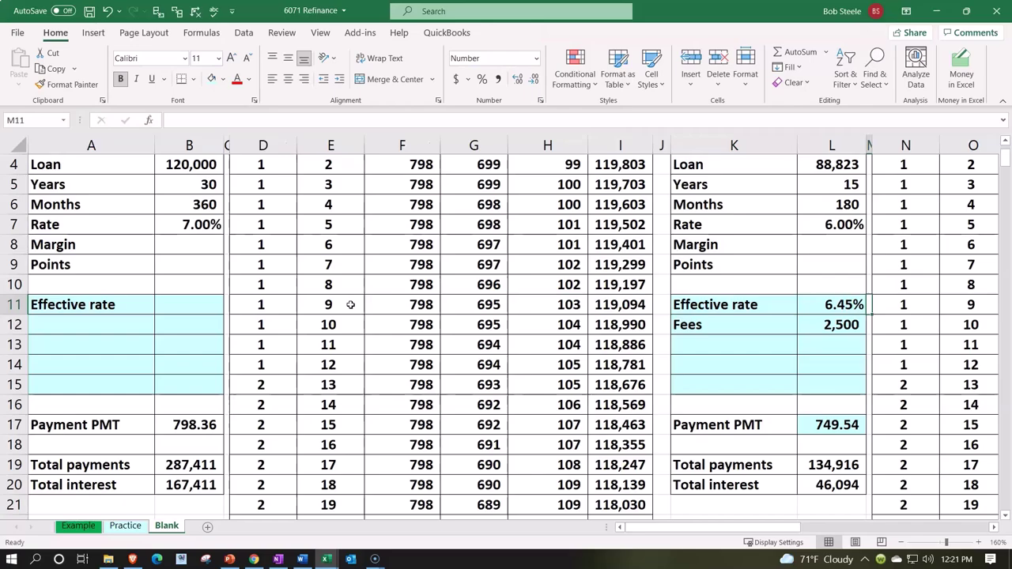
key("Right")
key("Right")
key("Right")
key("Right")
key("Right")
key("Right")
key("Right")
key("Right")
key("Right")
key("Right")
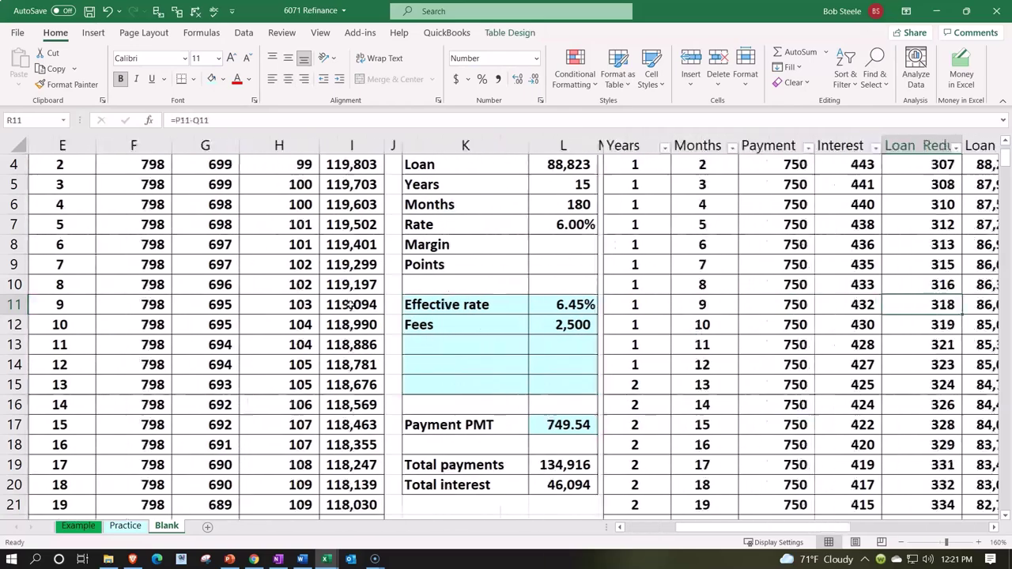
key("Right")
key("Right")
key("Left")
key("Left")
key("Left")
key("Left")
key("Left")
key("Left")
key("Left")
key("Left")
key("Left")
key("Left")
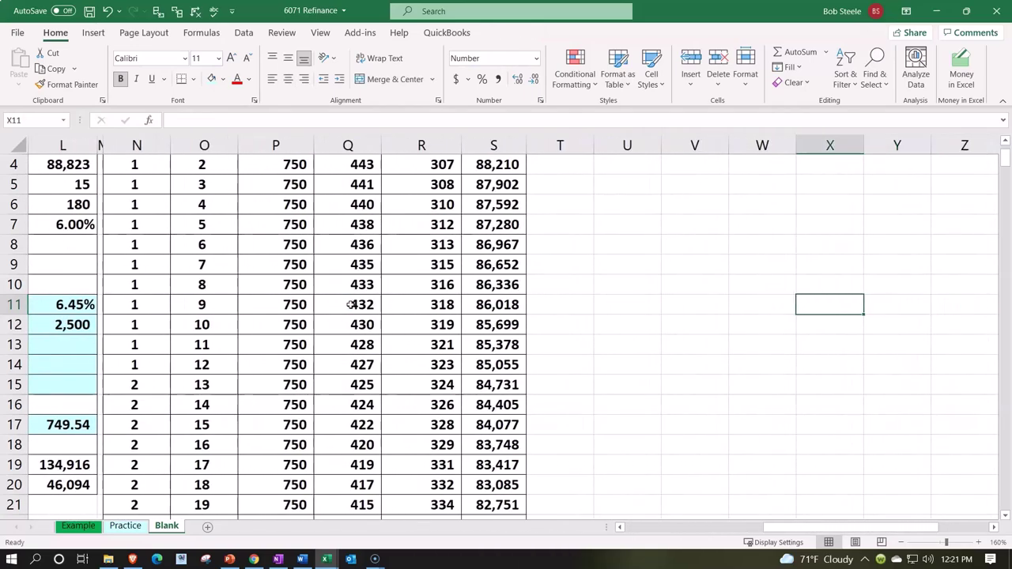
key("Left")
key("Left")
key("Left")
key("Left")
key("Down")
key("Right")
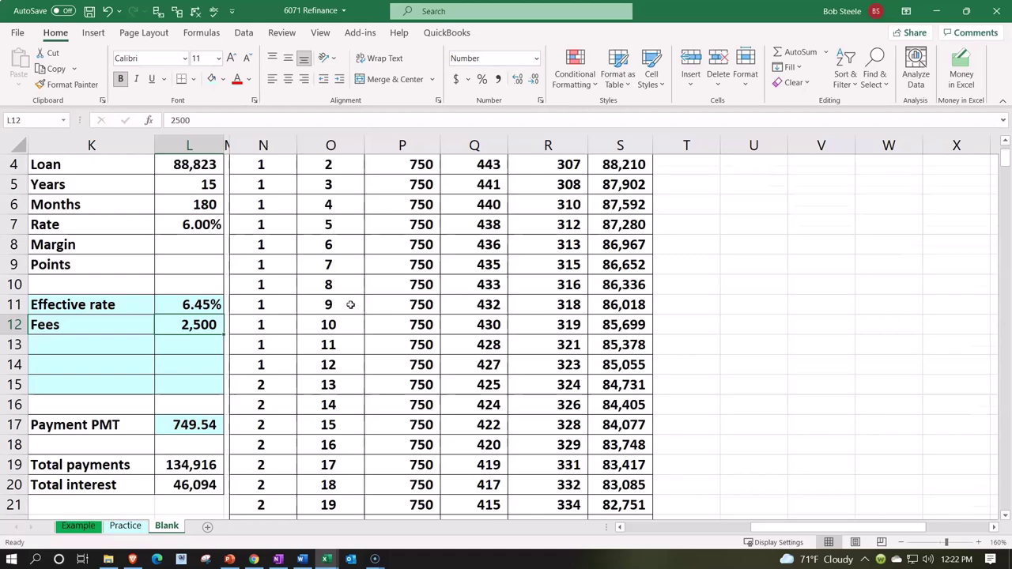
Step: Narrow column T into a spacer and enter the headers IRR in U1 and Cash Flow in V1
scroll(350, 304, "up", 1)
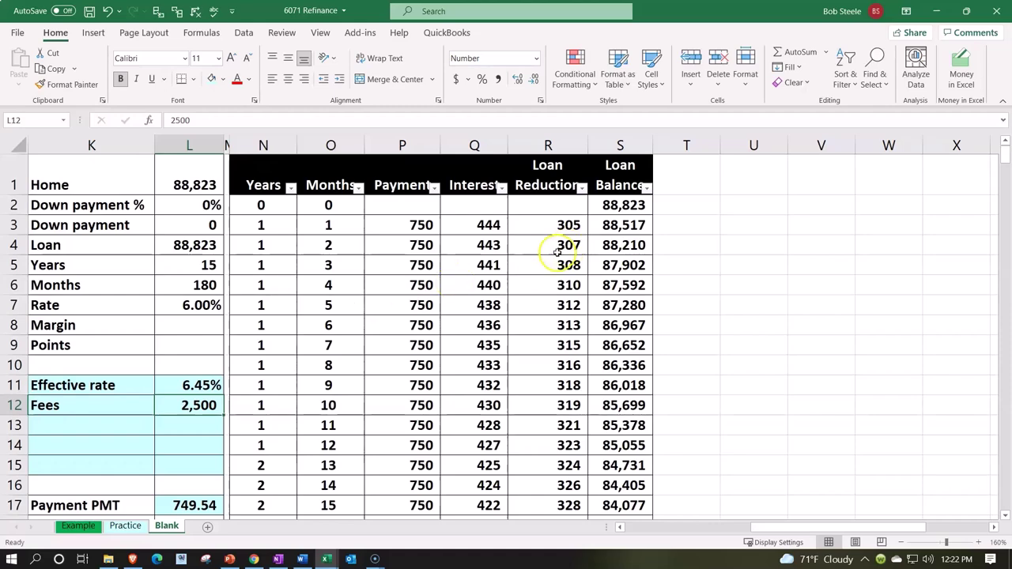
left_click_drag(714, 144, 663, 149)
left_click(694, 172)
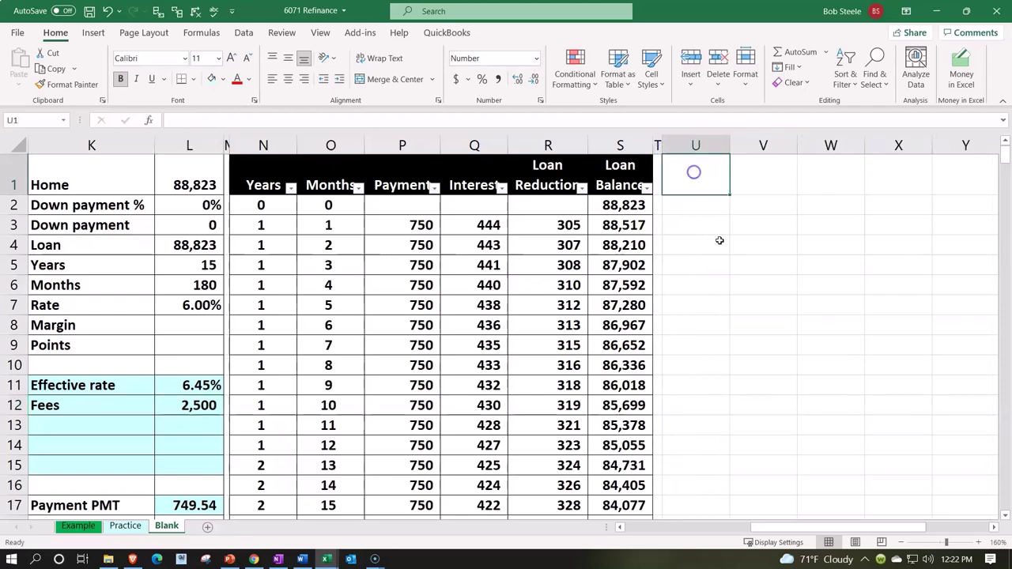
type("IRR")
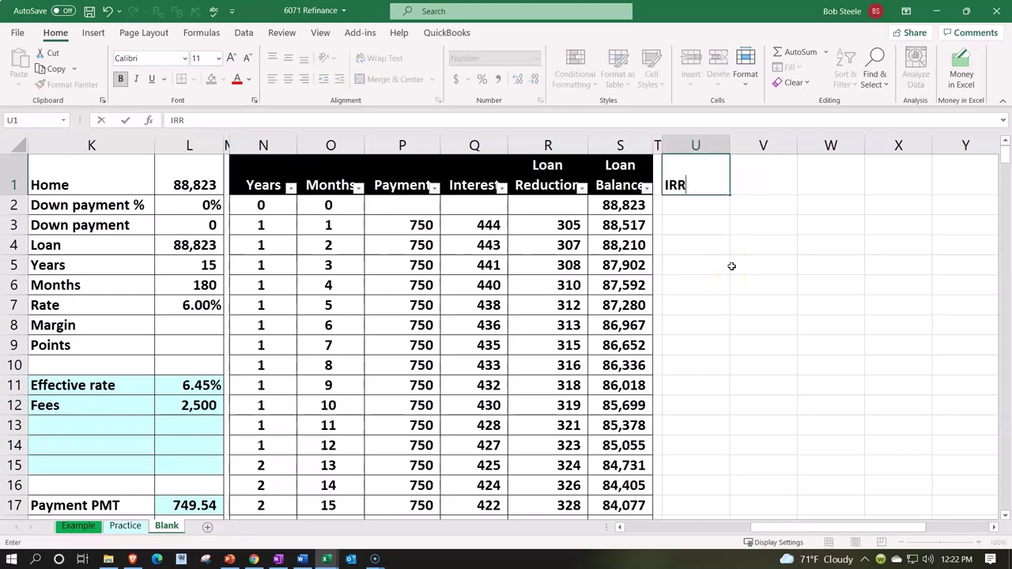
key("Tab")
type("Cash Flow")
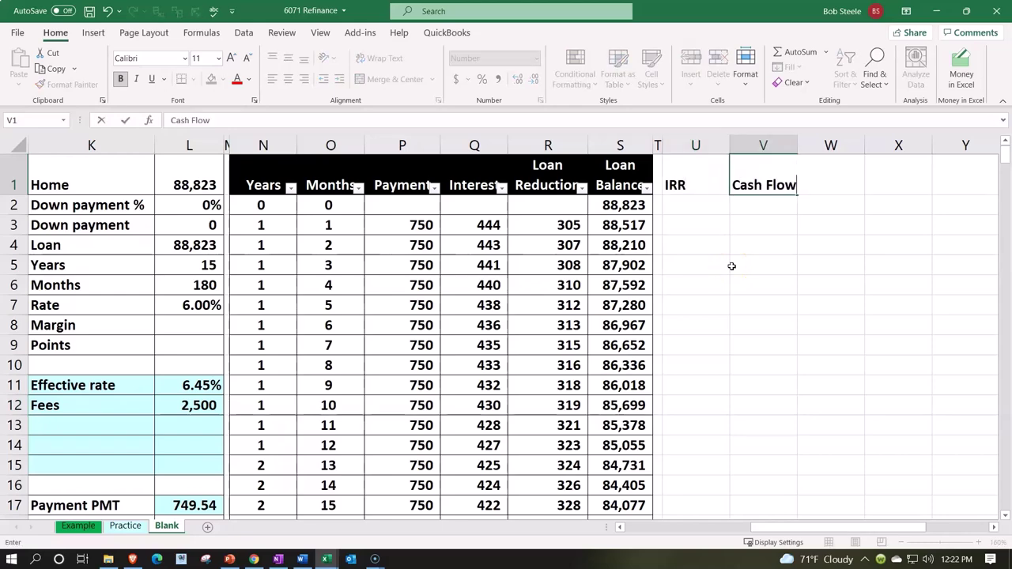
key("Return")
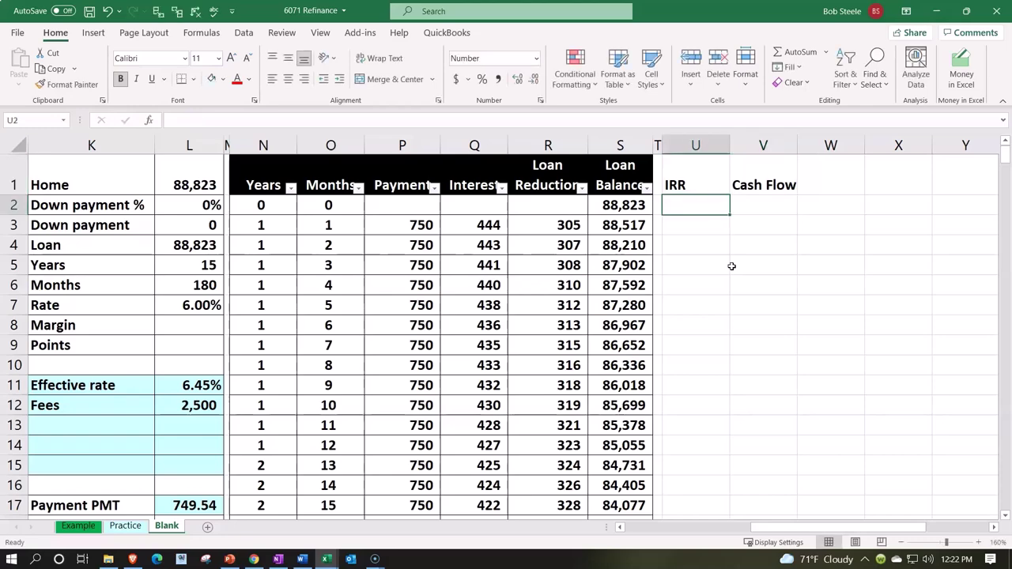
Step: Format the headers in U1:V1 with black fill, white font, wrapped text and centered alignment
left_click_drag(707, 166, 754, 165)
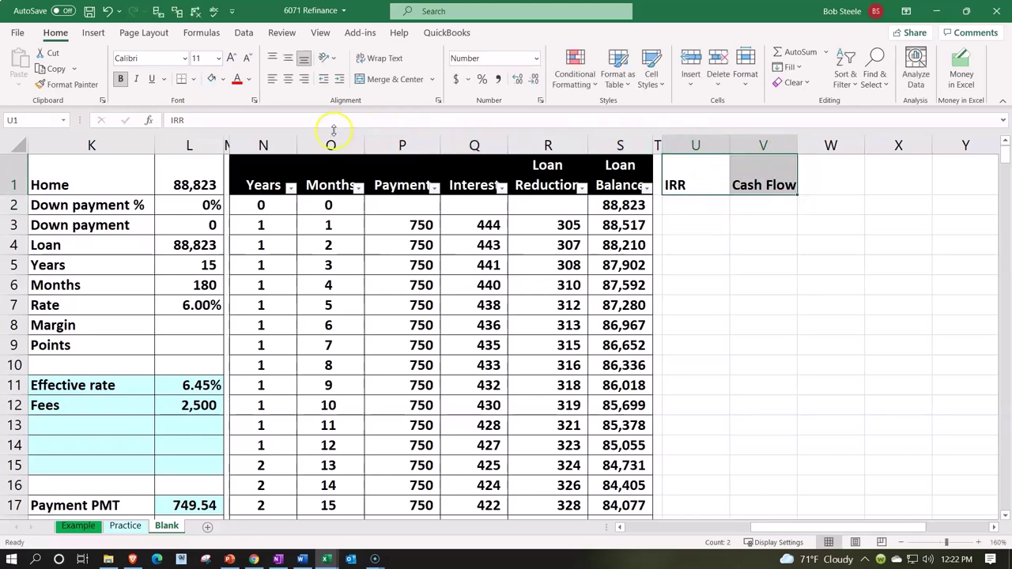
left_click(223, 80)
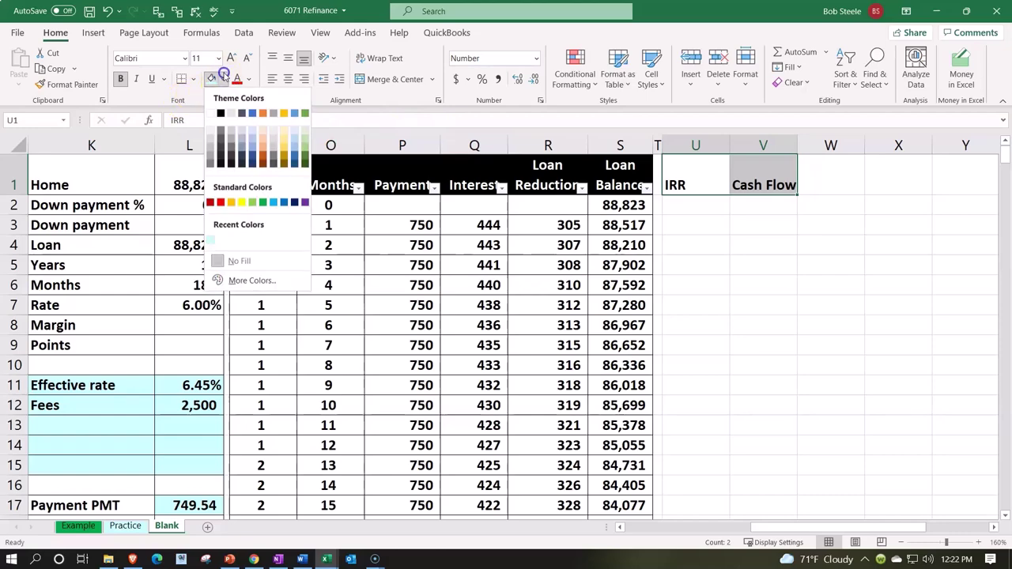
left_click(223, 116)
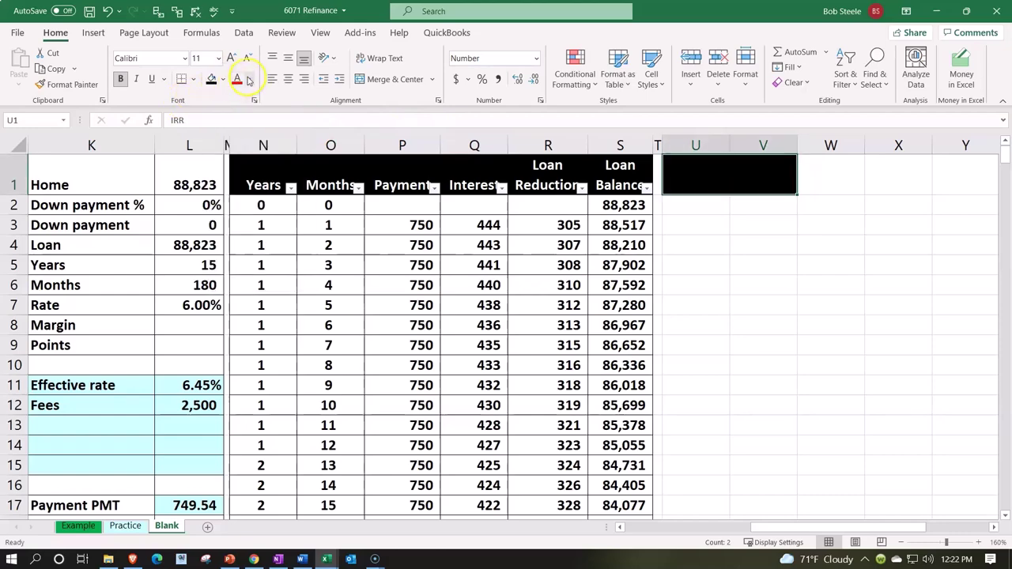
left_click(248, 80)
left_click(236, 135)
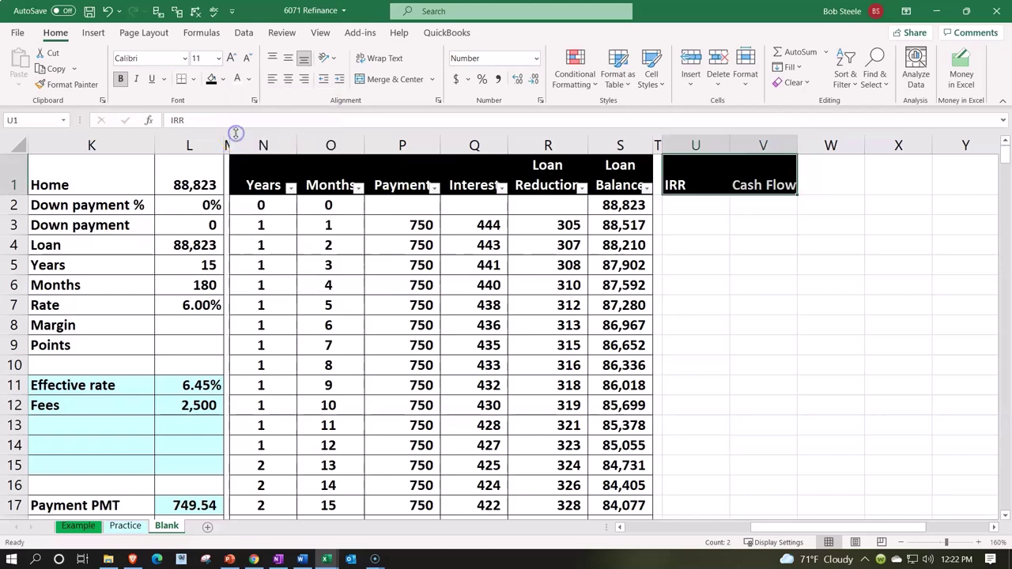
left_click(383, 61)
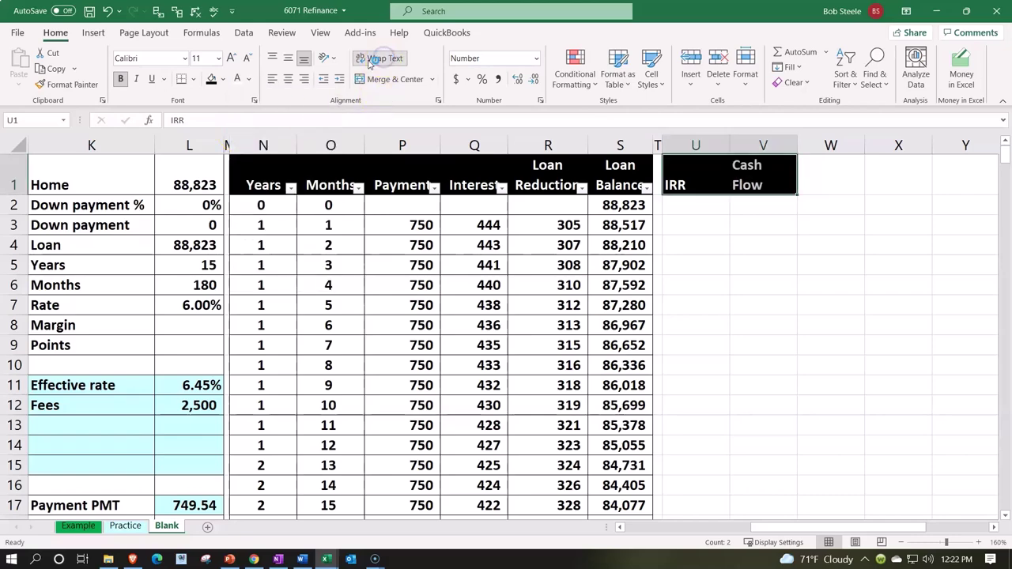
left_click(287, 79)
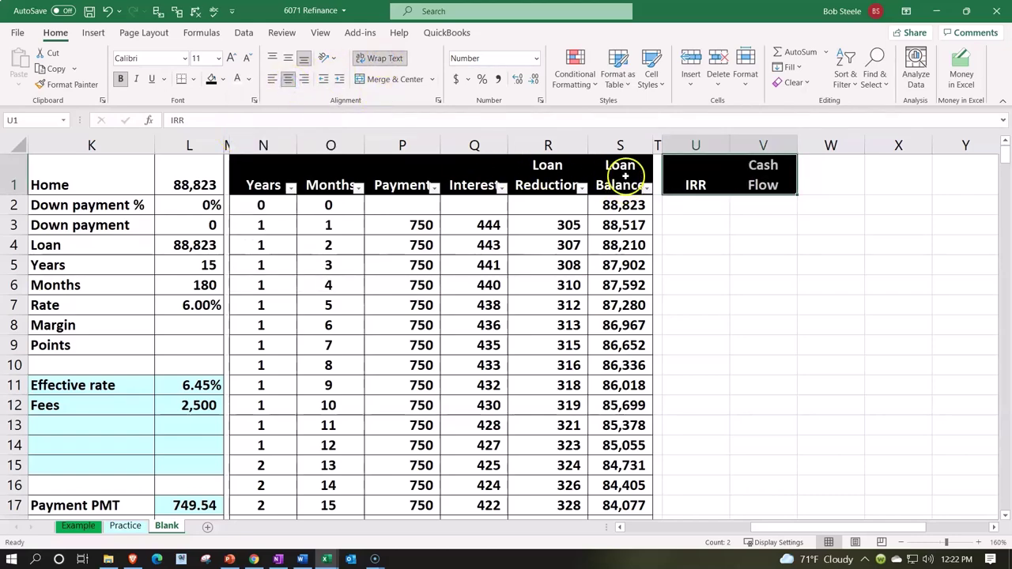
Step: Number the IRR column from 0 in U2 down to 180 in U182 and center the numbers
left_click(711, 202)
type("0")
key("Return")
type("1")
key("Return")
type("2")
key("Return")
left_click_drag(711, 204, 715, 488)
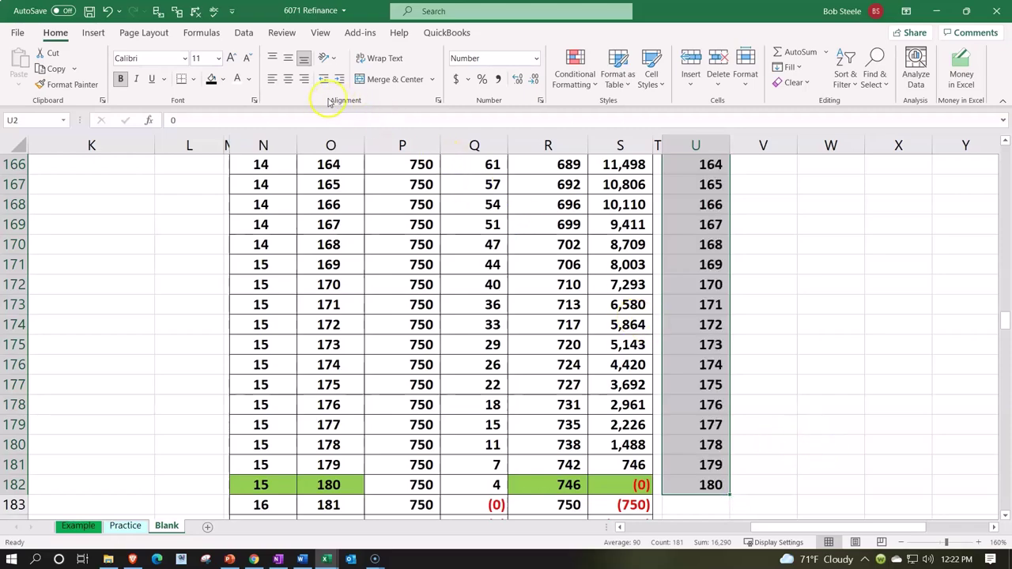
left_click(288, 79)
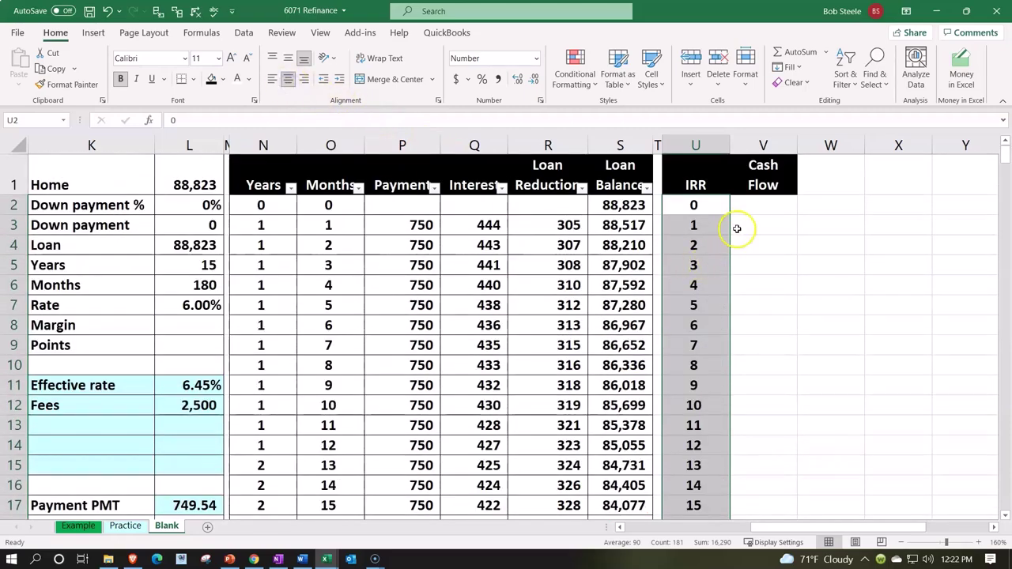
Step: Enter the fees as a negative cash flow for month 0 in V2 with =-L12
left_click(753, 206)
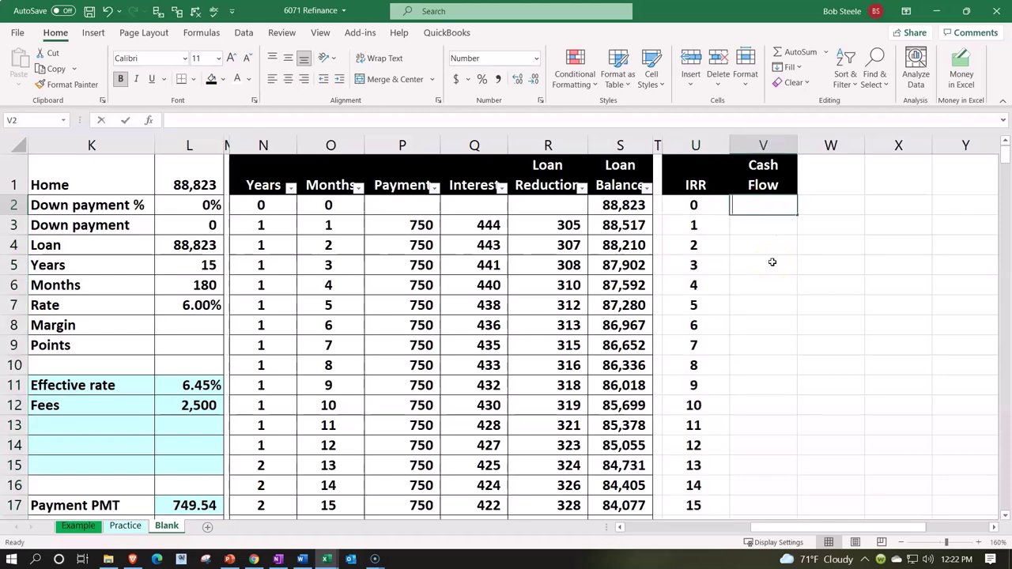
type("-")
key("Left")
key("Left")
key("Left")
key("Left")
key("Left")
key("Left")
key("Left")
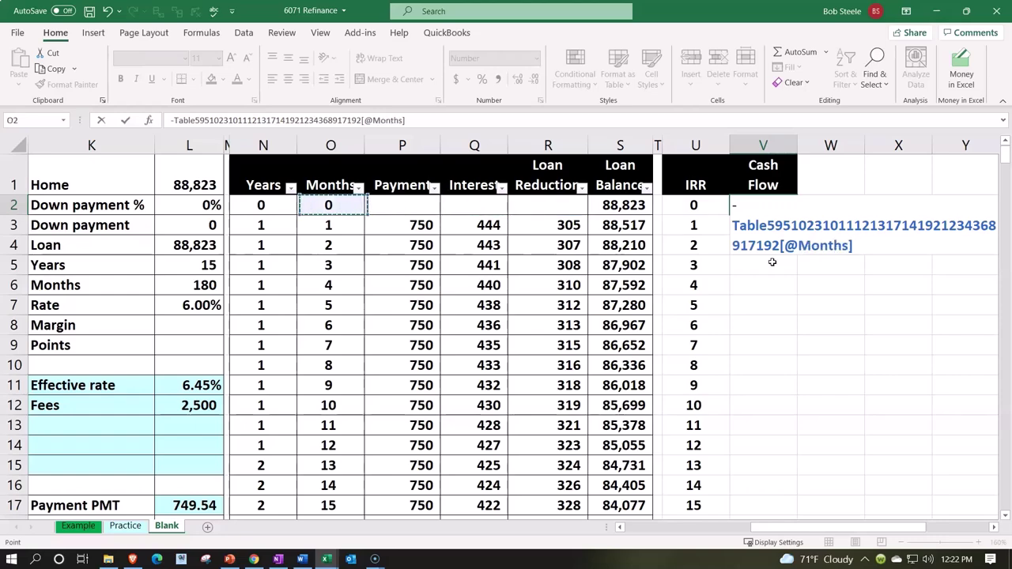
key("Left")
key("Left")
key("Down")
key("Down")
key("Down")
key("Down")
key("Down")
key("Down")
key("Down")
key("Down")
key("Down")
key("Down")
key("Down")
key("Left")
key("Up")
key("Return")
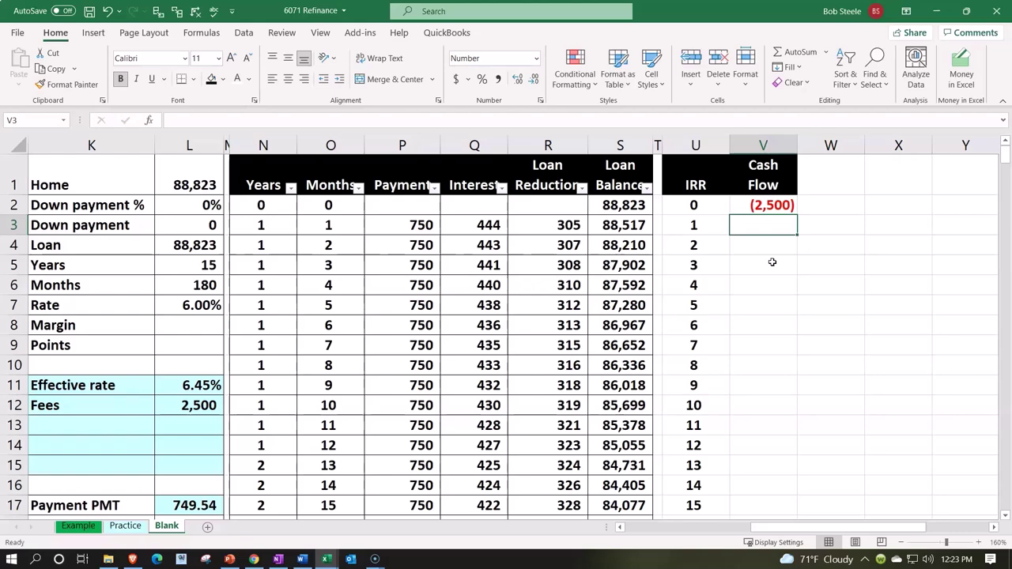
Step: Calculate the month 1 cash flow in V3 as the old payment less the new payment, =B17-L17
type("=")
key("Left")
key("Left")
key("Left")
key("Left")
key("Left")
key("Left")
key("Left")
key("Left")
key("Left")
key("Left")
key("Left")
key("Left")
key("Left")
key("Left")
key("Left")
key("Left")
key("Left")
key("Left")
key("Left")
key("Left")
key("Down")
key("Down")
key("Down")
key("Down")
key("Down")
key("Down")
key("Down")
key("Down")
key("Down")
key("Down")
key("Down")
key("Down")
key("Down")
key("Right")
key("Down")
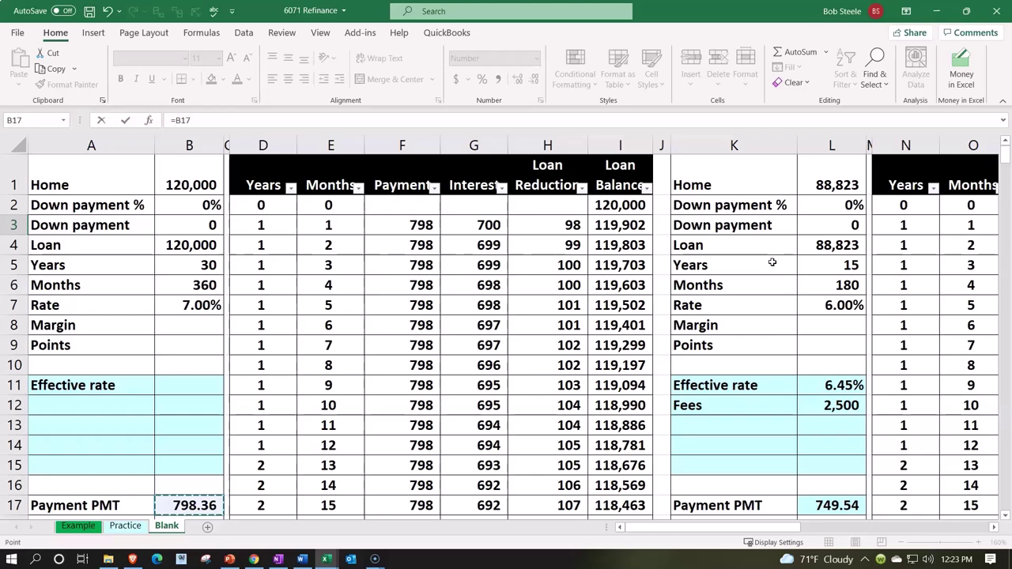
type("-")
left_click(836, 504)
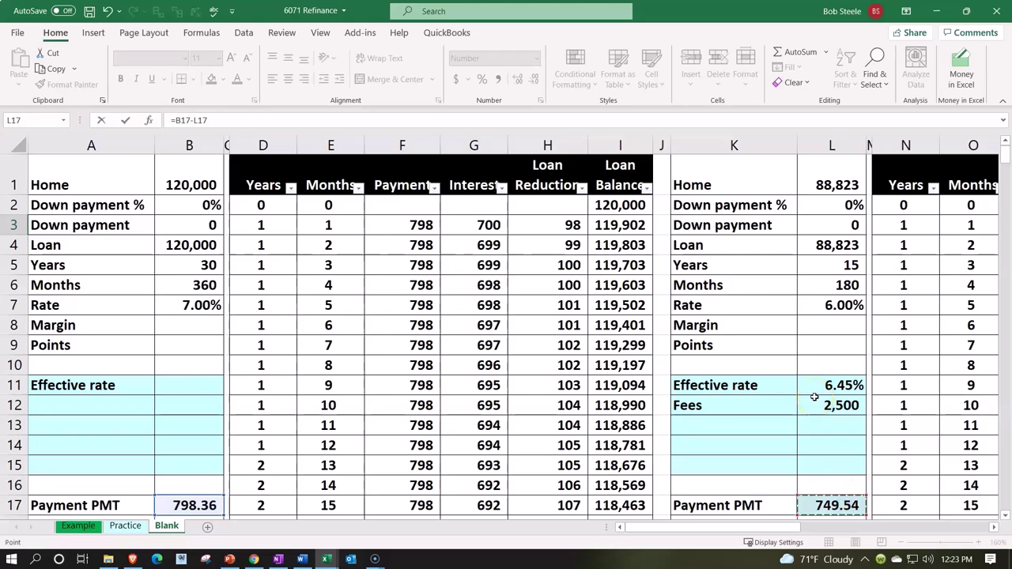
key("Return")
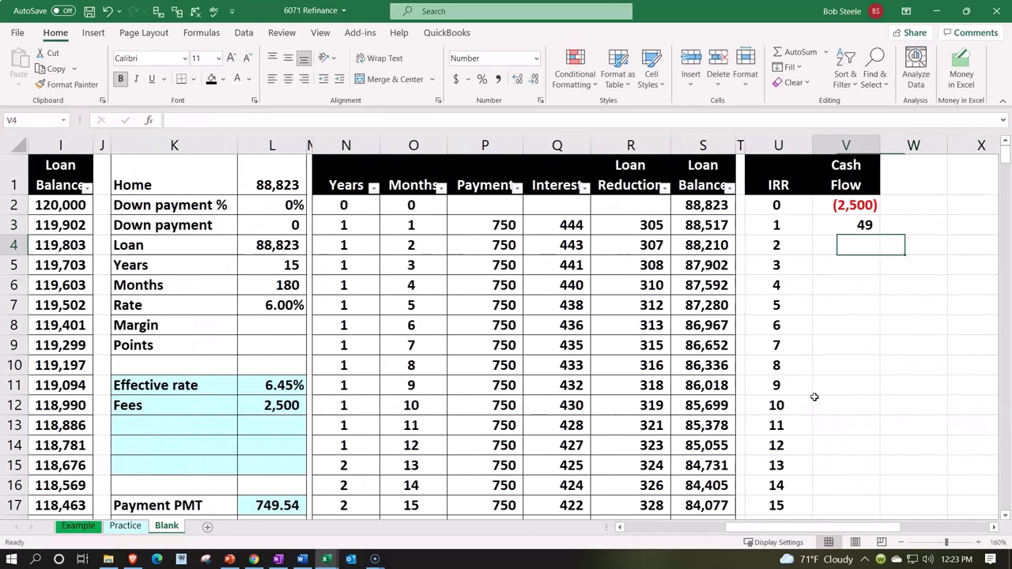
key("Up")
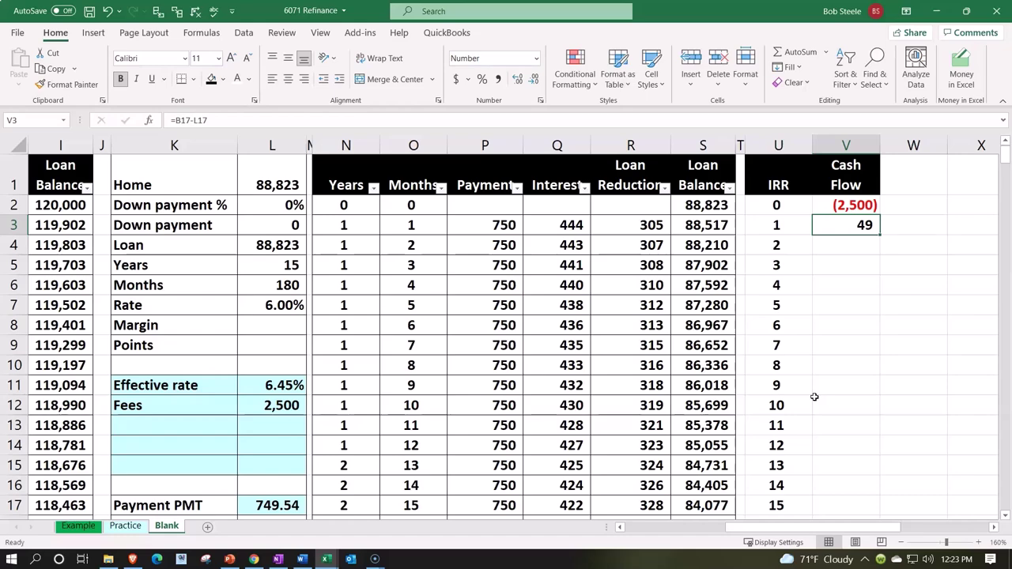
Step: Fill the month 1 cash flow formula in V3 down the Cash Flow column to month 180
left_click(856, 207)
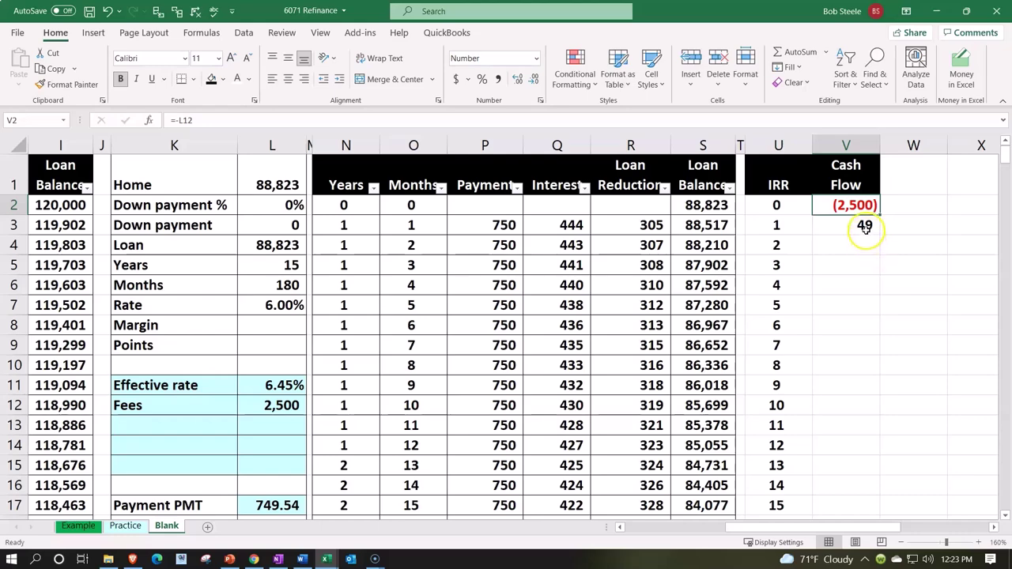
left_click(865, 229)
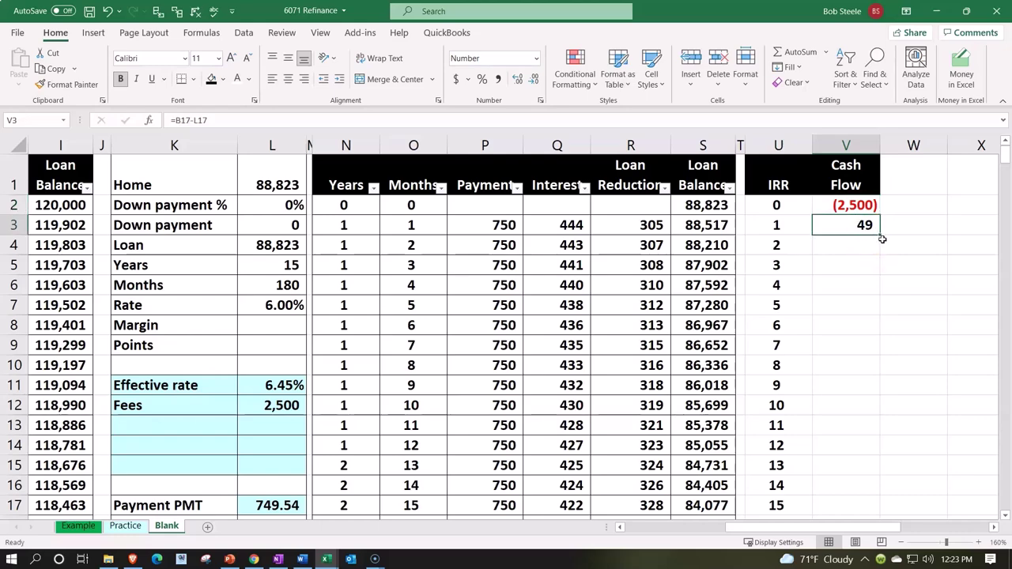
double_click(880, 235)
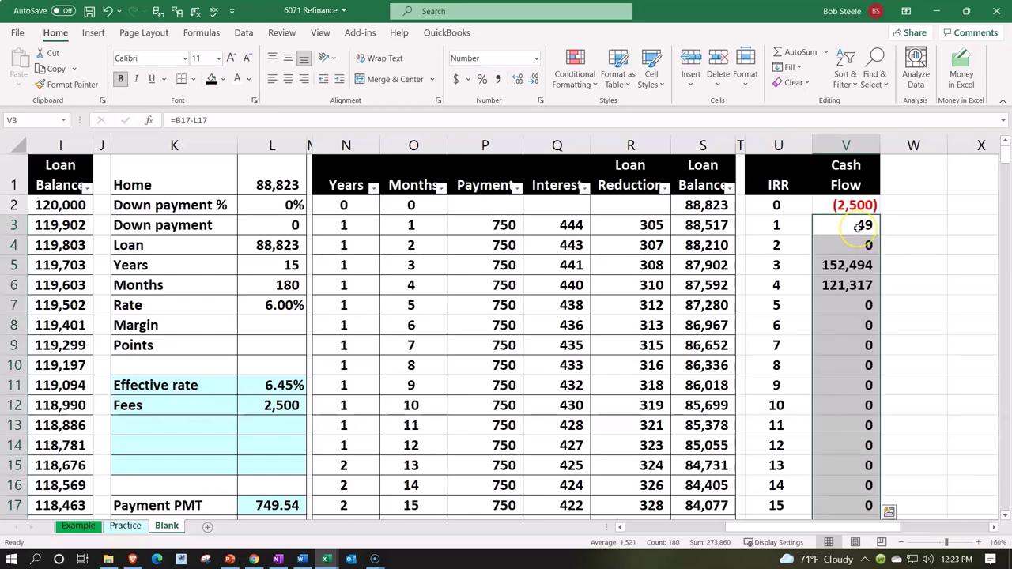
Step: Make both references in the month 1 cash flow formula in V3 absolute, giving =$B$17-$L$17
double_click(858, 228)
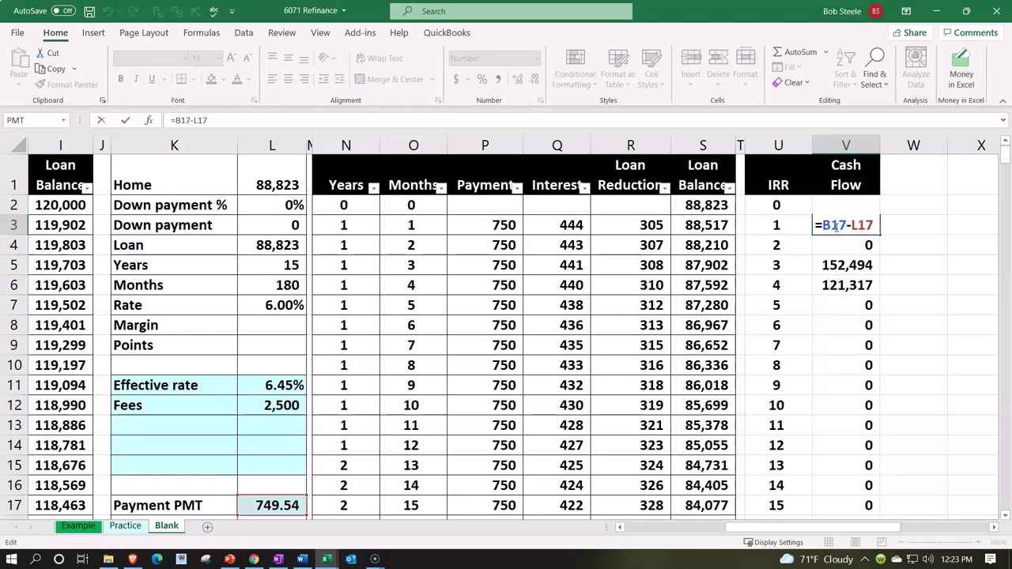
double_click(836, 227)
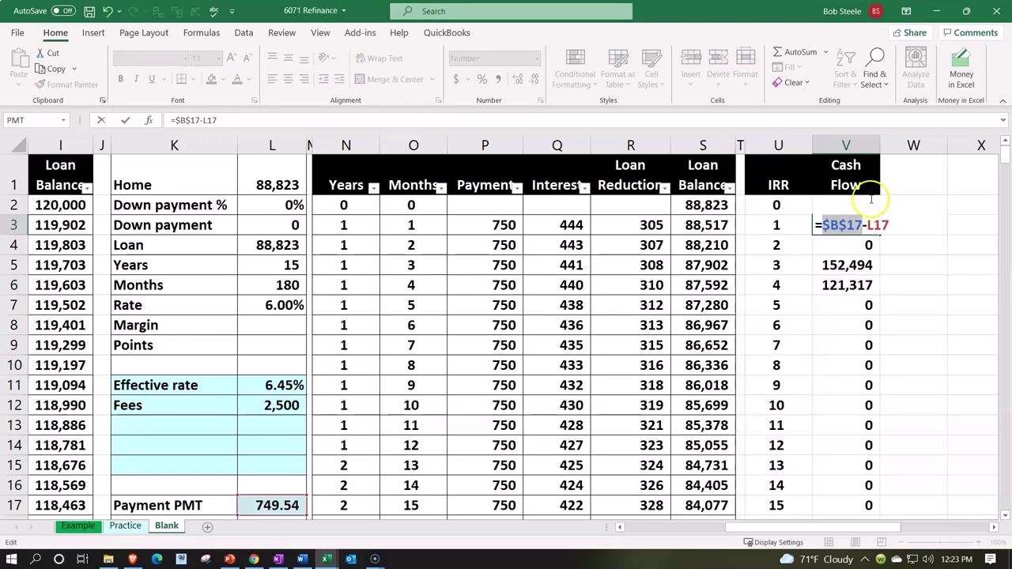
key("F4")
double_click(875, 225)
key("F4")
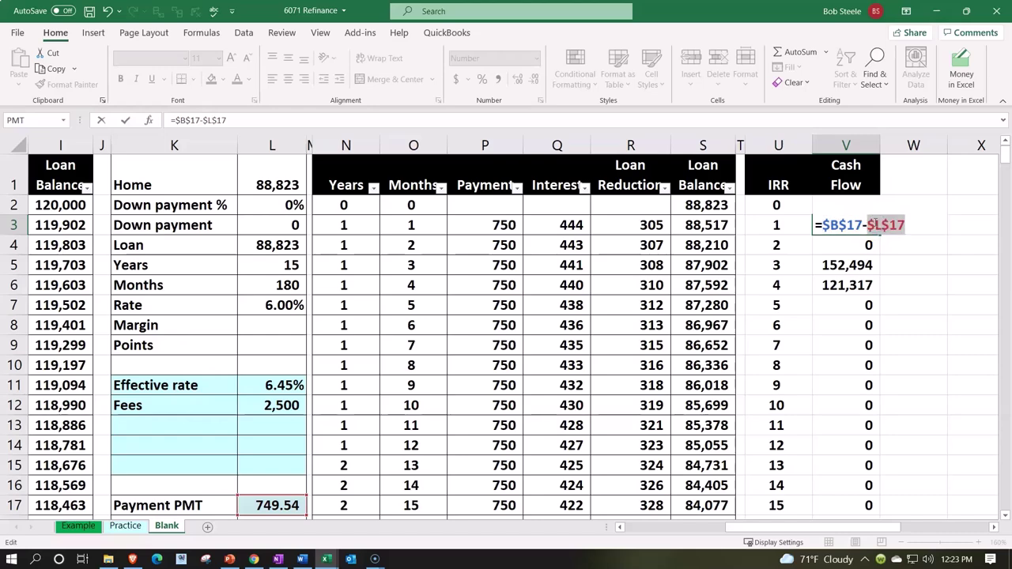
key("Return")
Step: Refill the Cash Flow column from V3 down to month 180 with the absolute-reference formula
left_click(870, 227)
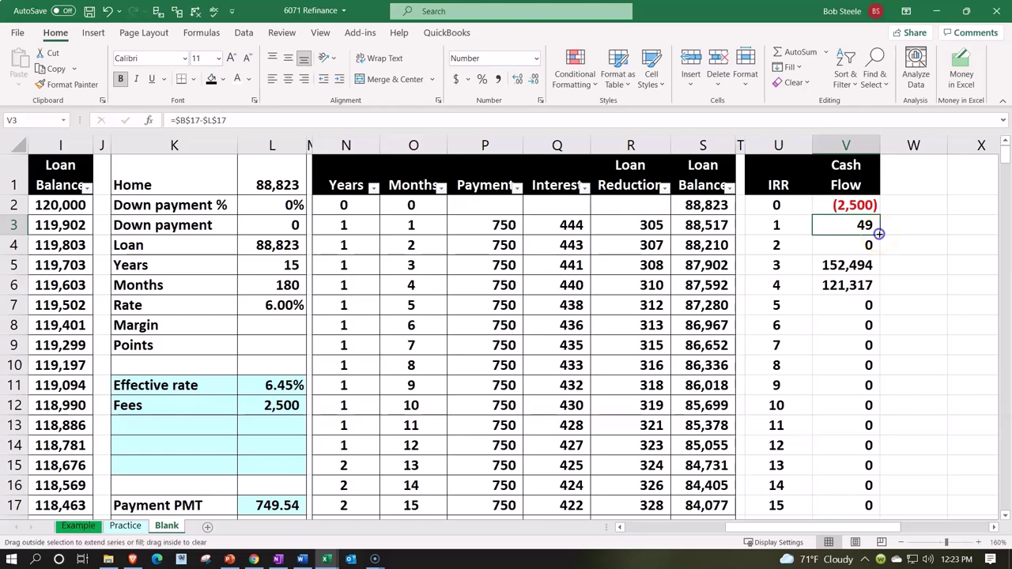
double_click(878, 234)
left_click(936, 314)
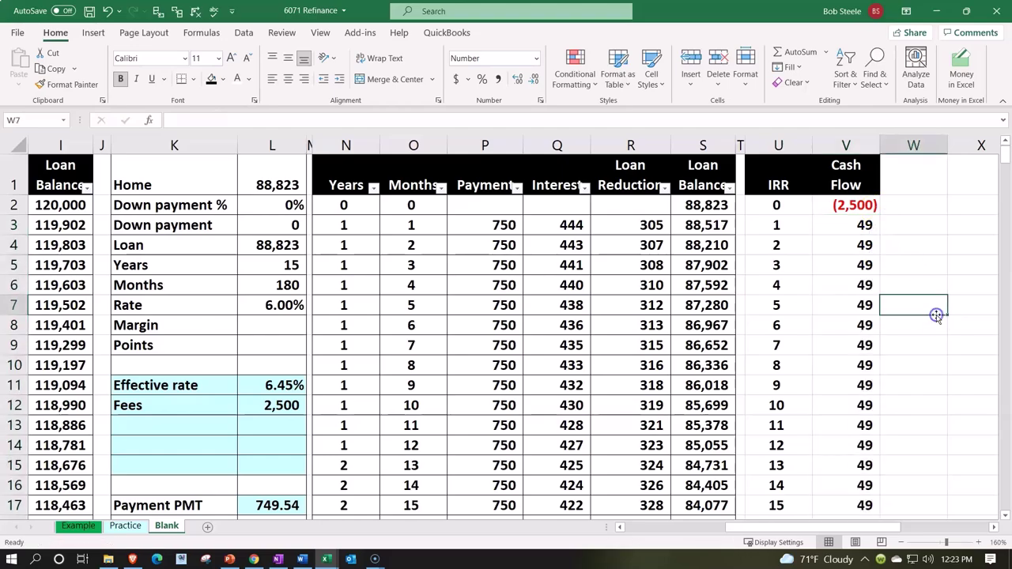
Step: Label U183 "Total" and sum the cash flows in V183 with =SUM(V2:V182)
scroll(919, 336, "down", 18)
scroll(918, 344, "down", 20)
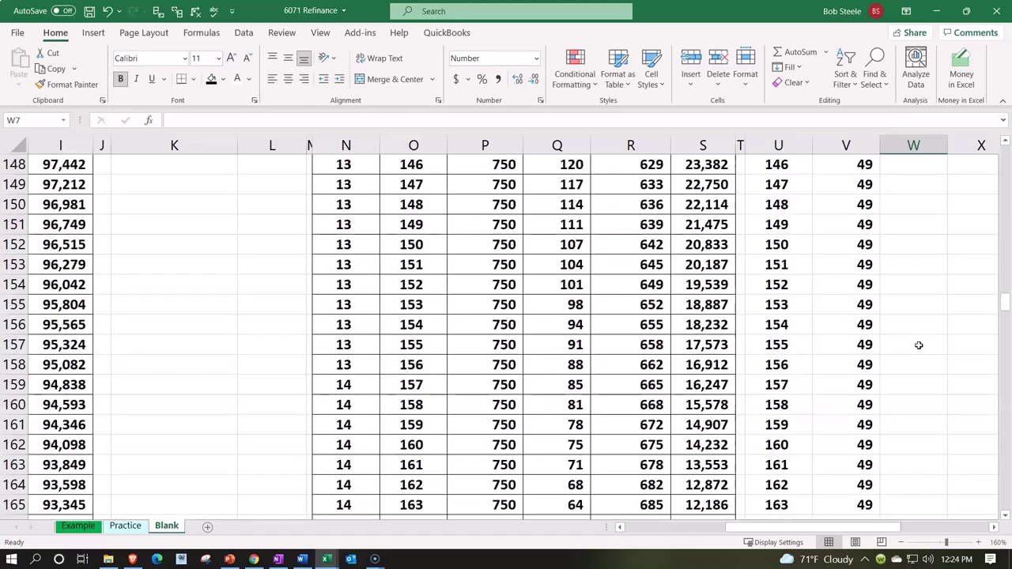
scroll(918, 344, "down", 14)
scroll(916, 344, "up", 7)
scroll(913, 345, "down", 2)
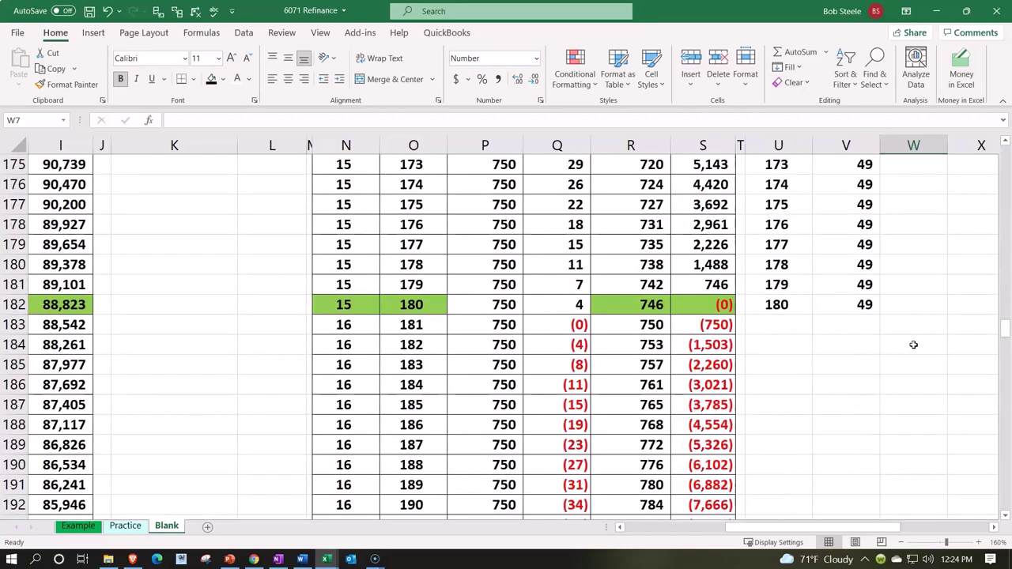
left_click(781, 325)
type("Total")
key("Tab")
type("=")
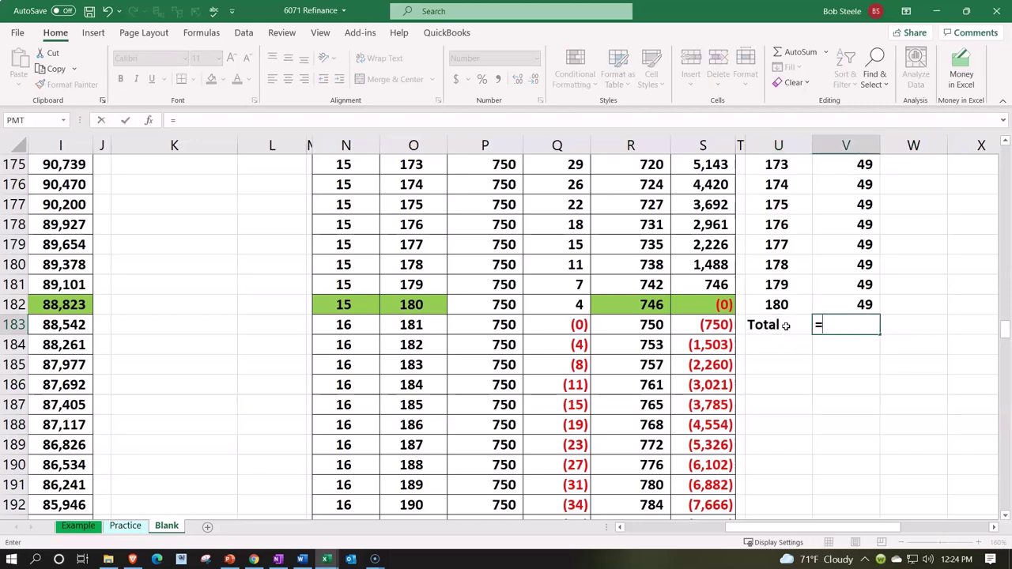
type("sum")
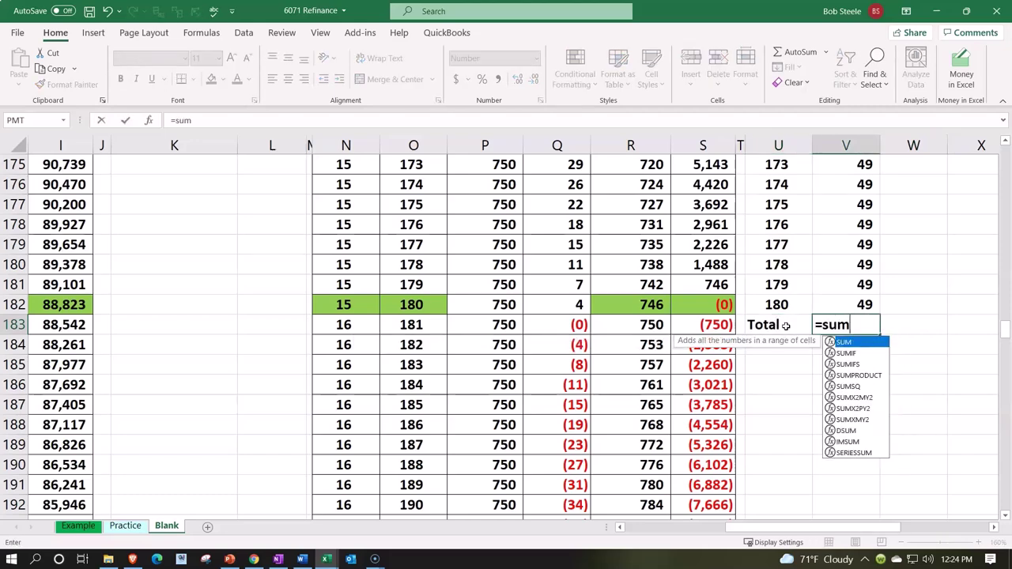
type("(")
key("Up")
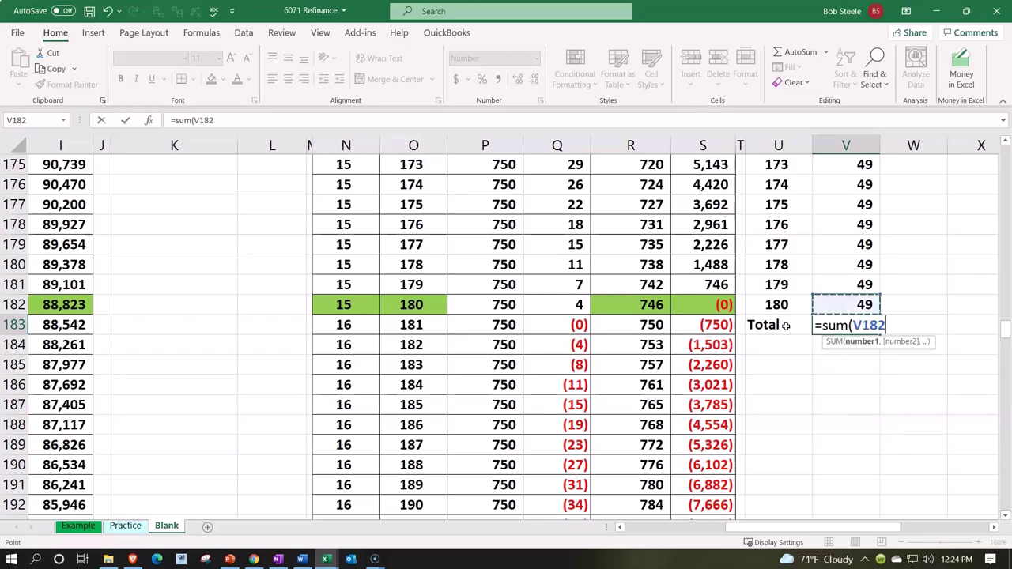
key("shift+Up")
key("shift+Up")
key("shift+Up")
key("shift+Up")
key("shift+Up")
key("shift+Up")
key("shift+Up")
key("shift+Up")
key("shift+Up")
key("shift+Up")
key("shift+Up")
key("shift+Up")
key("shift+Up")
key("shift+Up")
key("shift+Up")
key("shift+Up")
key("shift+Up")
key("shift+Up")
key("shift+Up")
key("shift+Up")
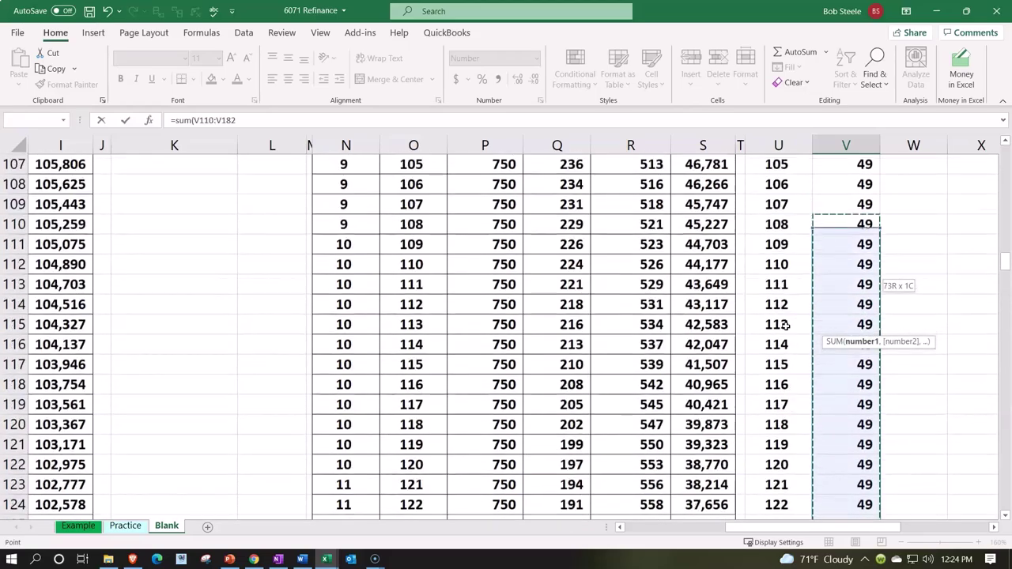
key("shift+Up")
key("shift+Up")
key("shift+Up")
key("shift+Up")
key("shift+Up")
key("shift+Up")
key("shift+Up")
key("shift+Up")
key("shift+Up")
key("shift+Up")
key("shift+Up")
key("shift+Up")
key("shift+Up")
key("shift+Up")
key("shift+Up")
key("shift+Up")
key("shift+Up")
key("shift+Up")
key("shift+Up")
key("shift+Up")
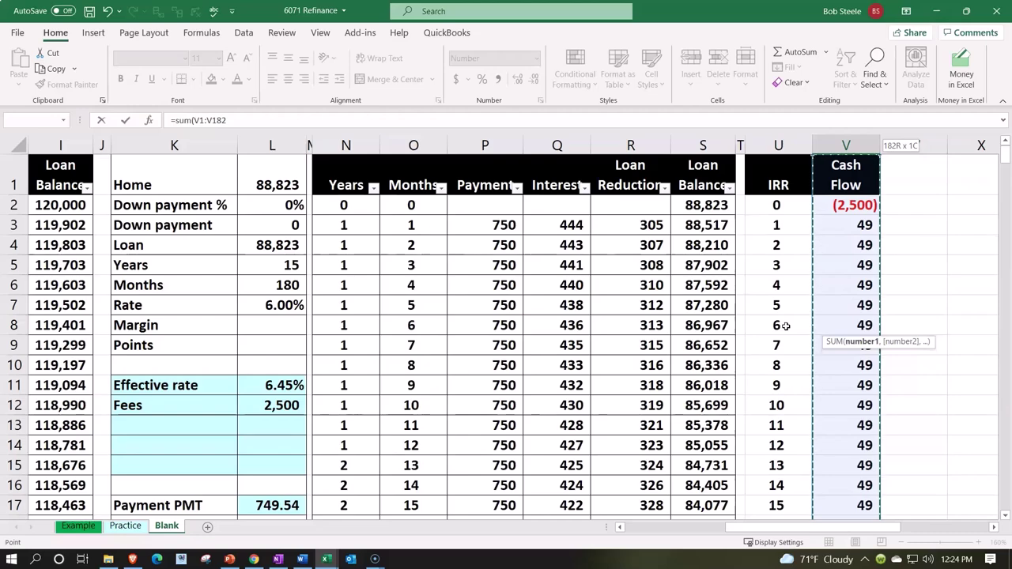
key("shift+Down")
type(")")
key("Return")
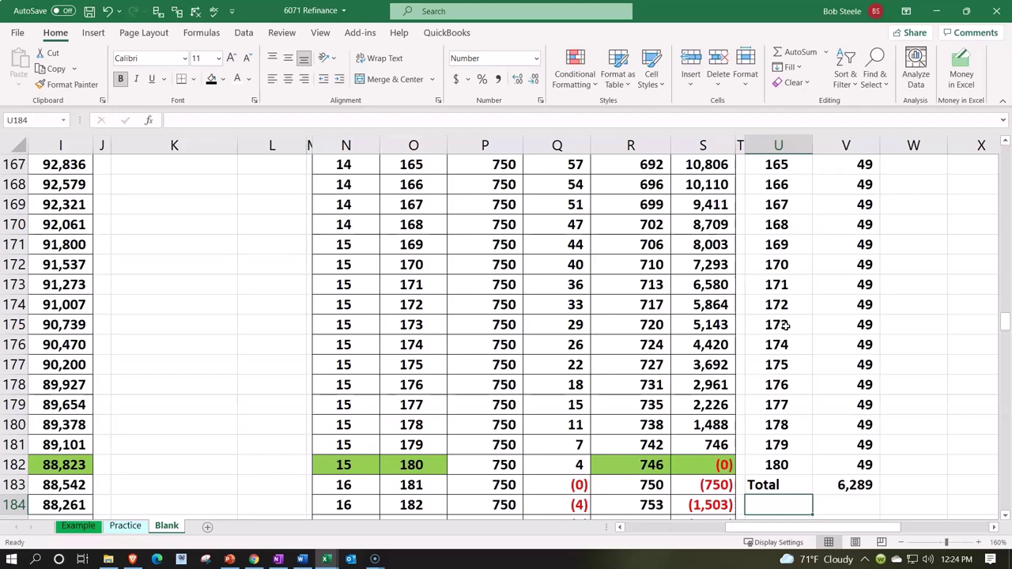
Step: Label U184 "IRR" and calculate the monthly internal rate of return in V184 with =IRR(V2:V182)
type("IRR")
key("Tab")
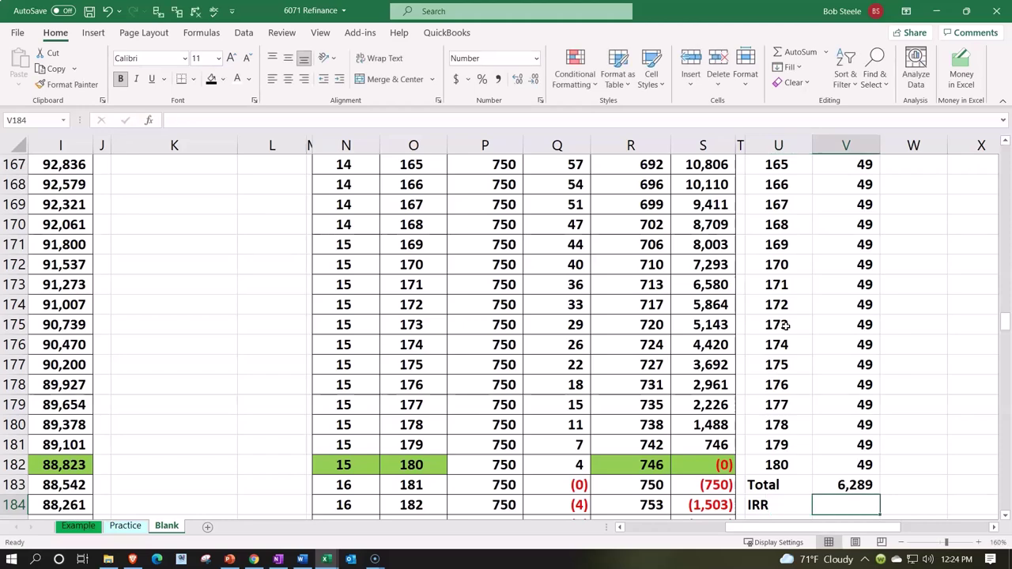
type("=irr(")
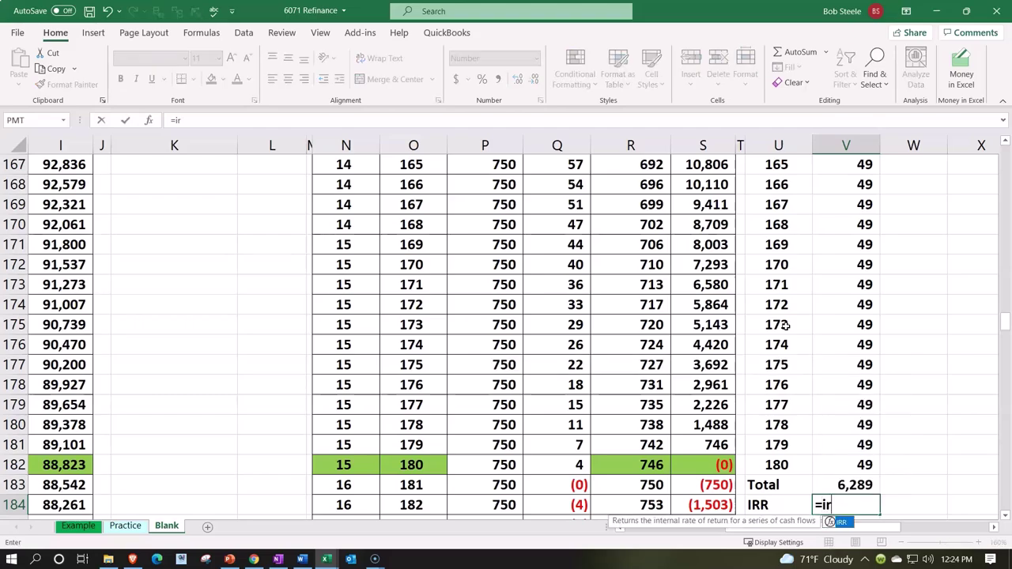
key("Up")
key("Up")
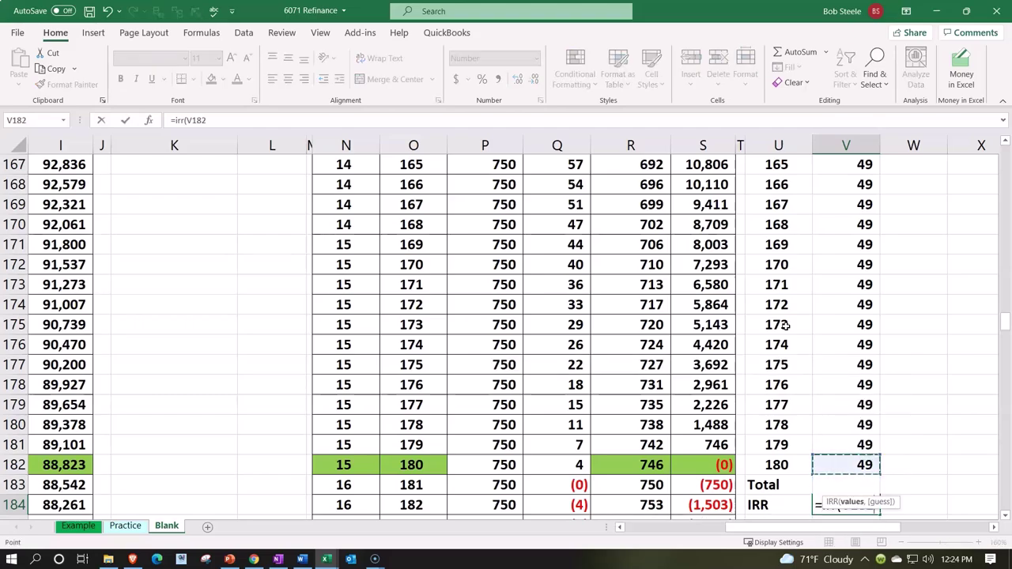
key("shift+Page_Up")
key("shift+Page_Up")
key("shift+Page_Up")
key("shift+Page_Up")
key("shift+Page_Up")
key("shift+Page_Up")
key("shift+Page_Up")
key("shift+Page_Up")
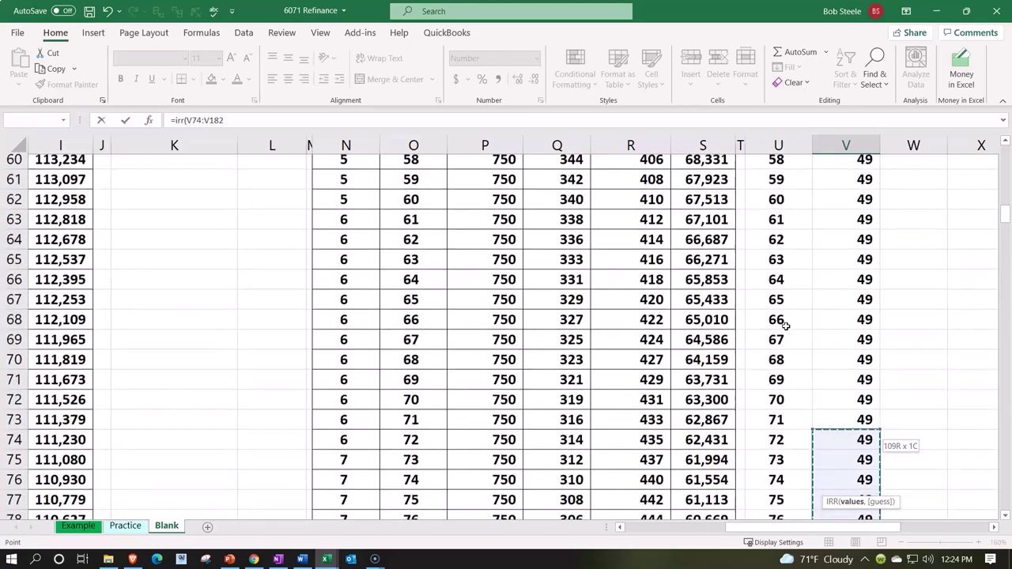
key("shift+Page_Up")
key("shift+Page_Up")
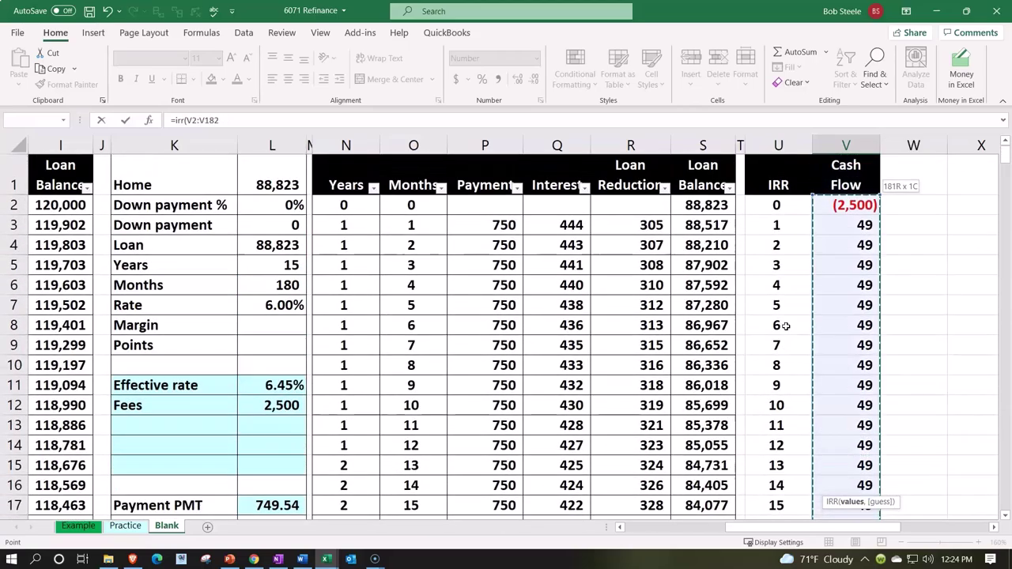
type(")")
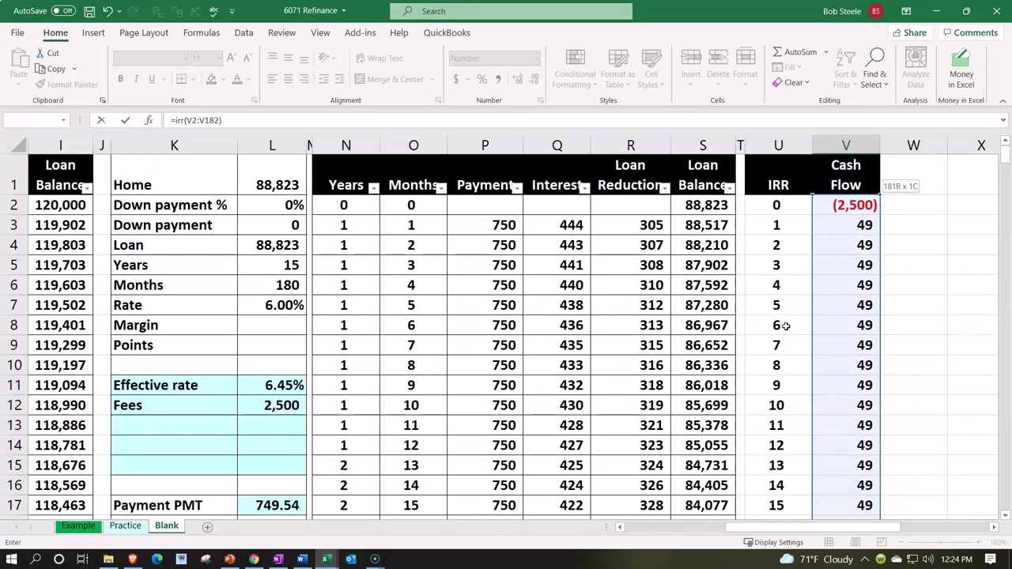
key("Return")
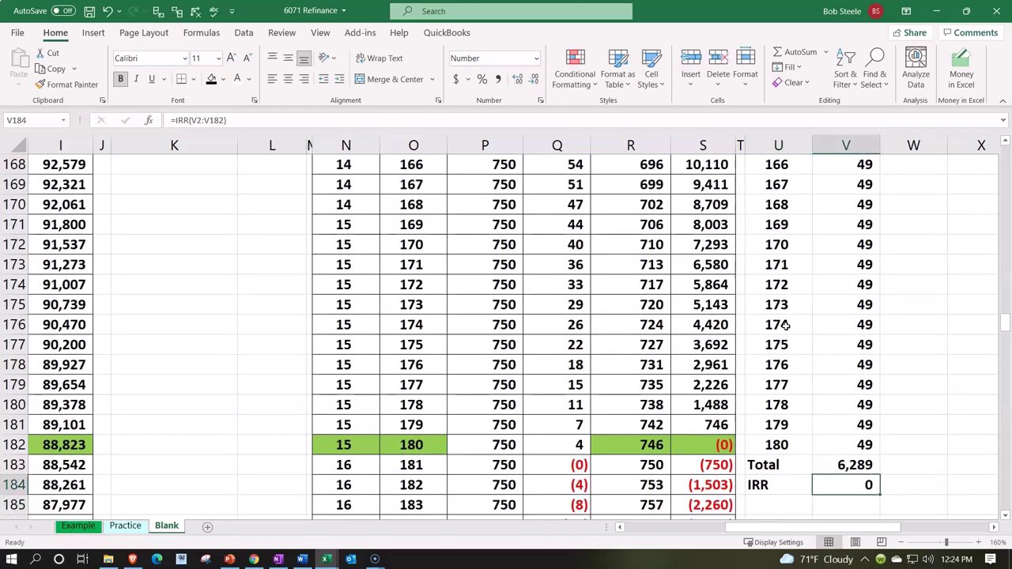
Step: Format the IRR result in V184 as a percentage with two decimal places
left_click(483, 81)
left_click(516, 81)
left_click(516, 80)
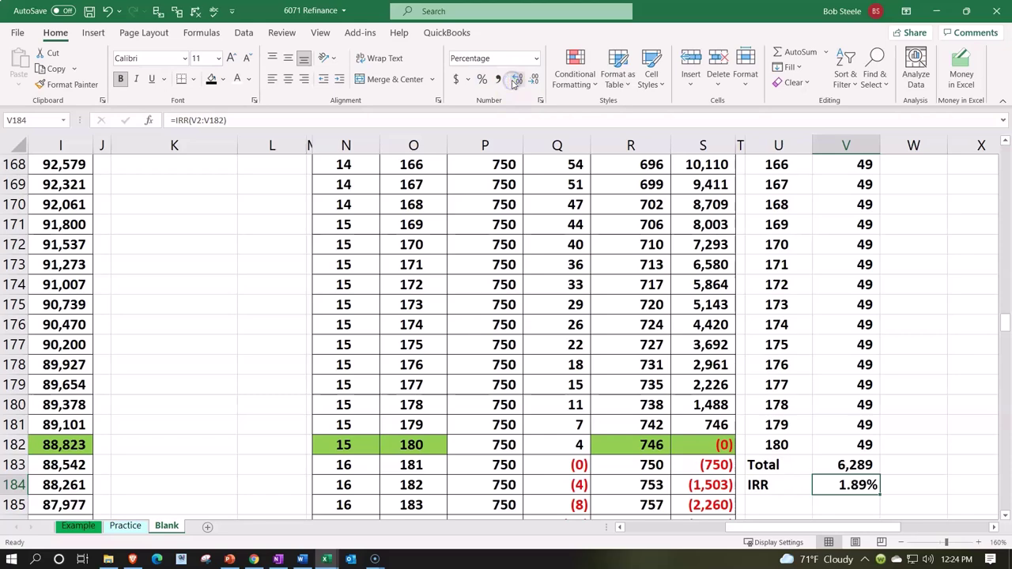
Step: Annualize the IRR in V184 by multiplying it by 12, giving =IRR(V2:V182)*12
double_click(866, 484)
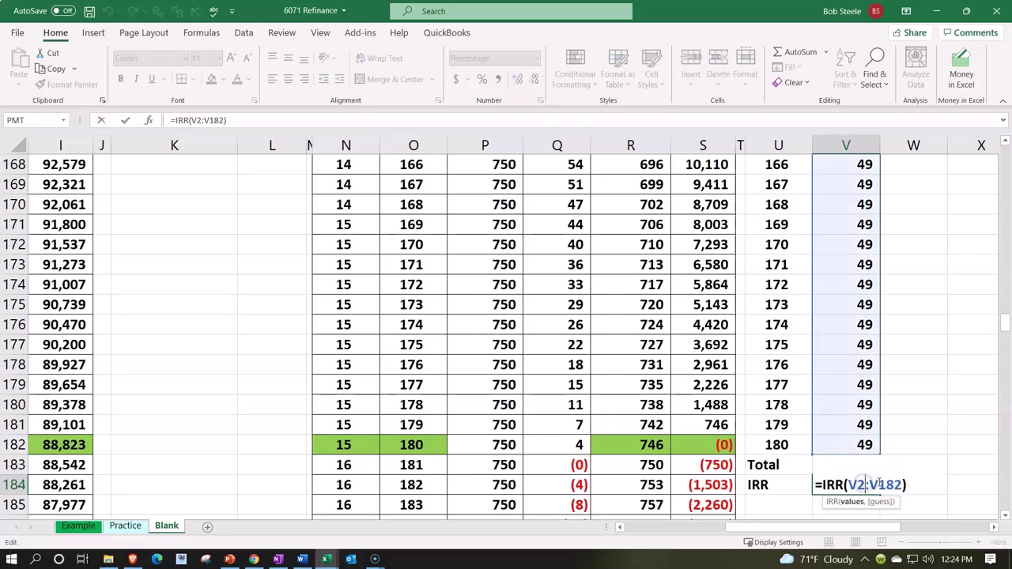
left_click(913, 484)
type("*1")
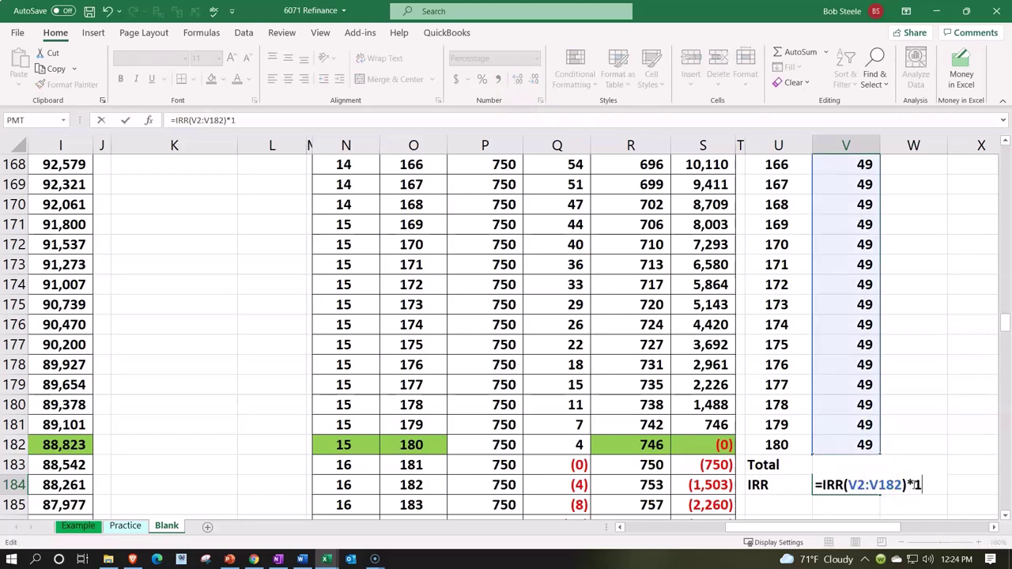
type("2")
key("Return")
key("Up")
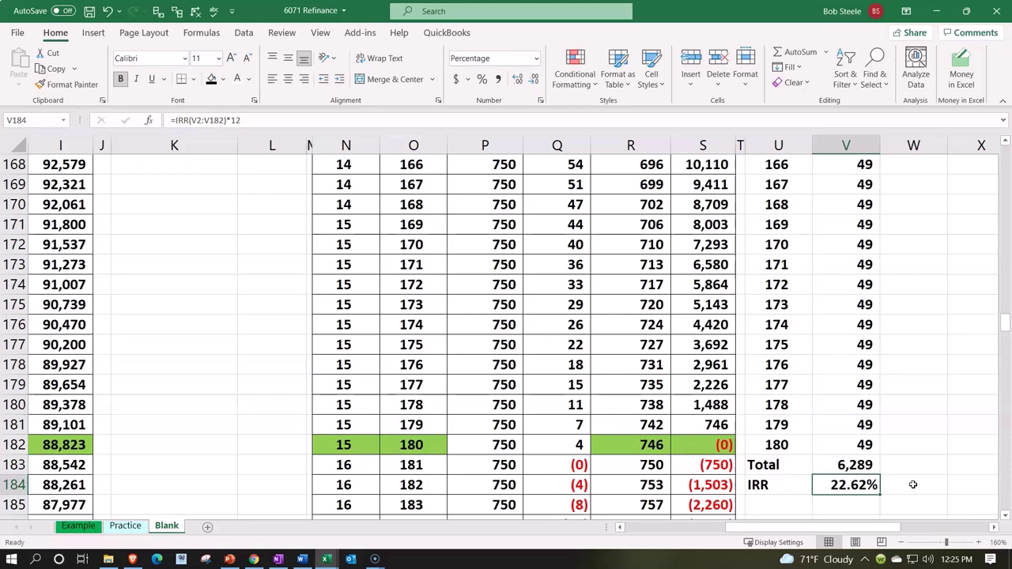
Step: Narrow column W into a thin spacer beside the Cash Flow column and widen column X to roughly twice its width
left_click_drag(1005, 324, 1001, 155)
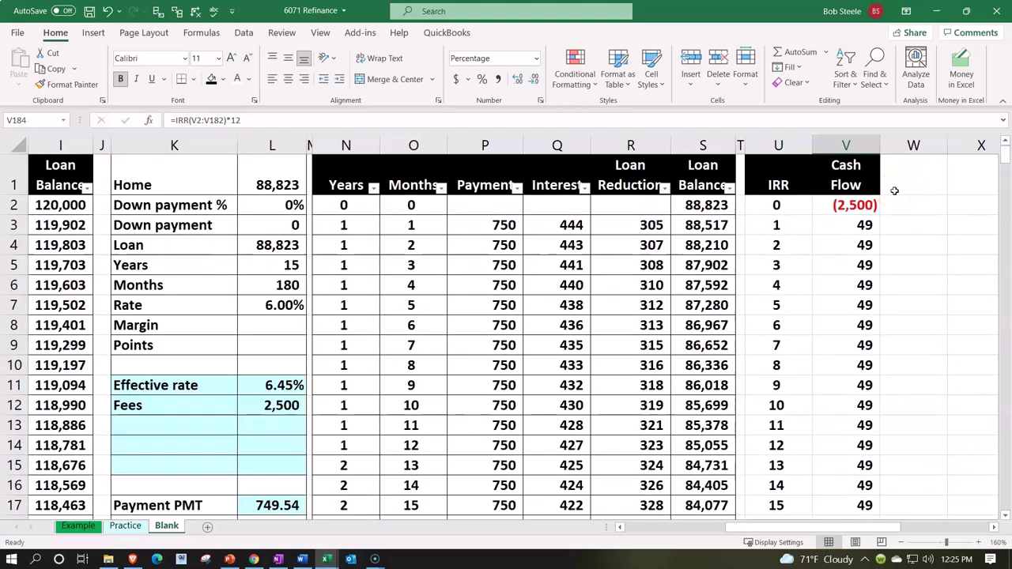
left_click_drag(1003, 155, 991, 128)
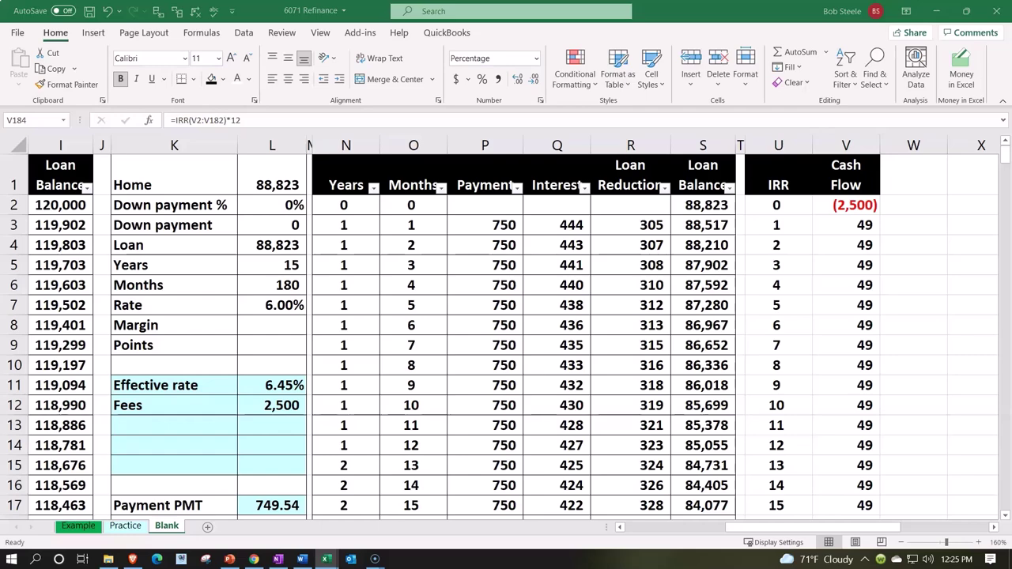
left_click(913, 175)
left_click_drag(947, 145, 887, 147)
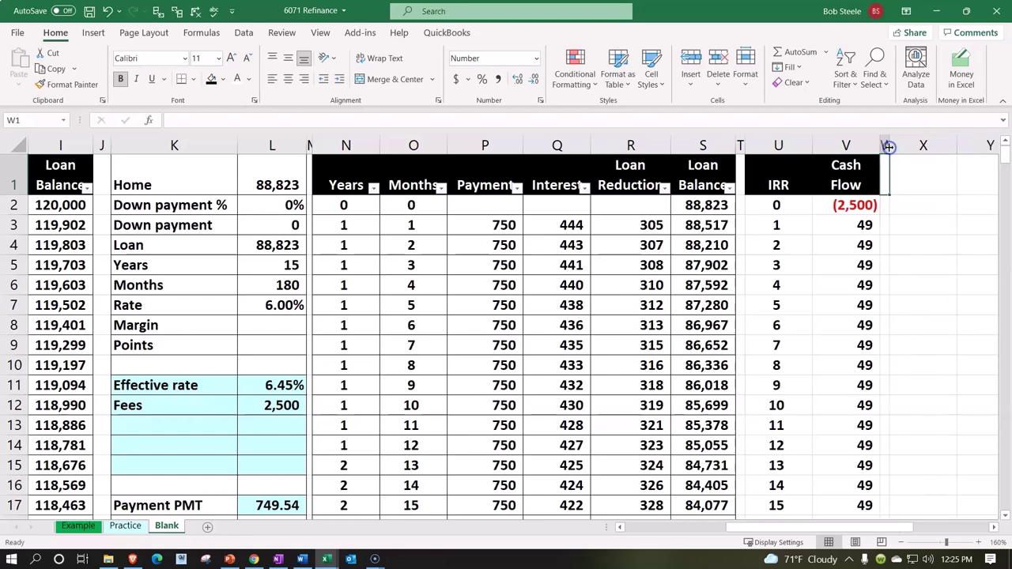
key("Right")
key("Right")
key("Right")
key("Right")
key("Right")
key("Right")
key("Right")
key("Right")
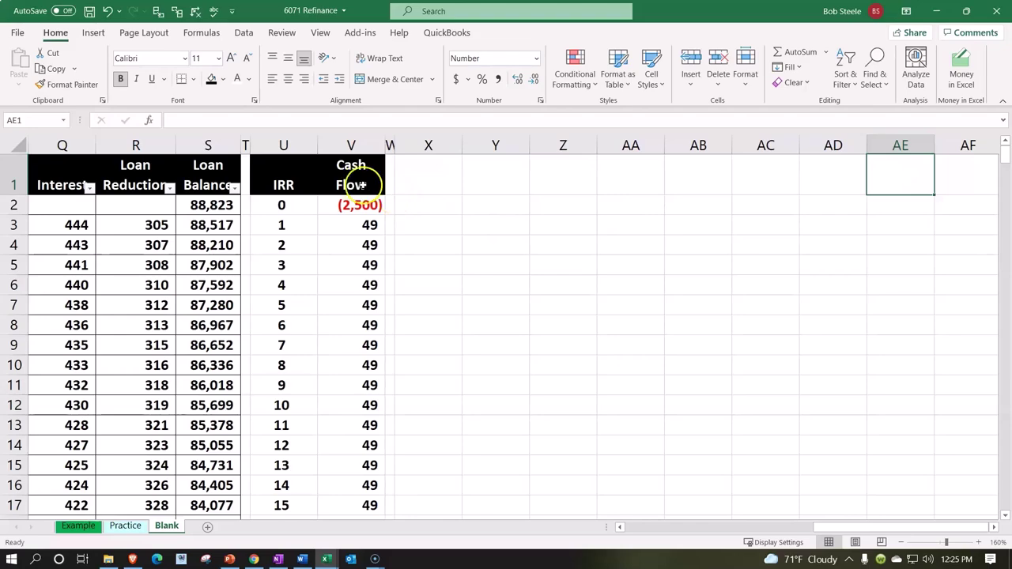
left_click_drag(464, 151, 542, 149)
Step: Enter the label "Return on investment (ROI)" in X1
left_click(485, 184)
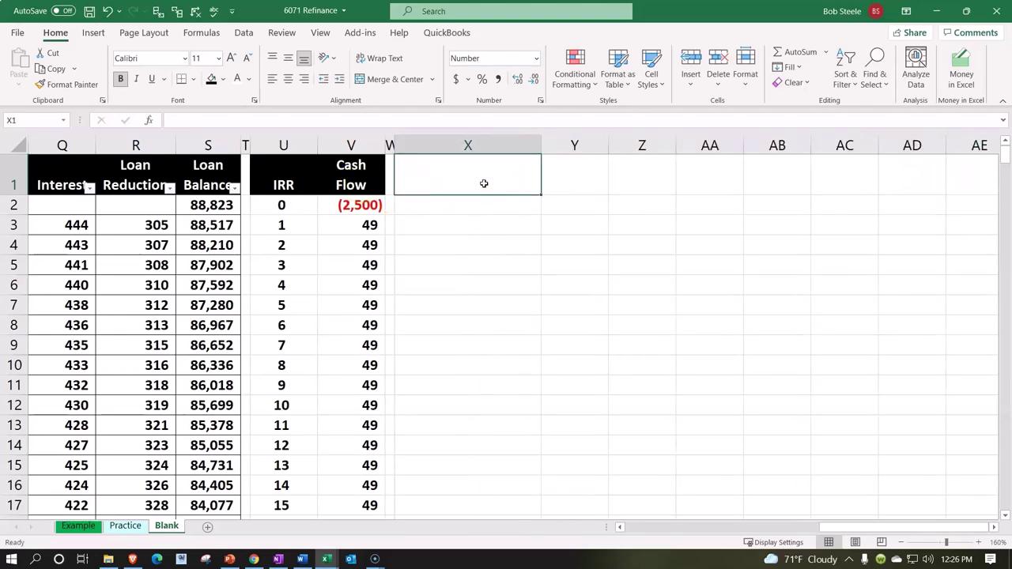
type("R")
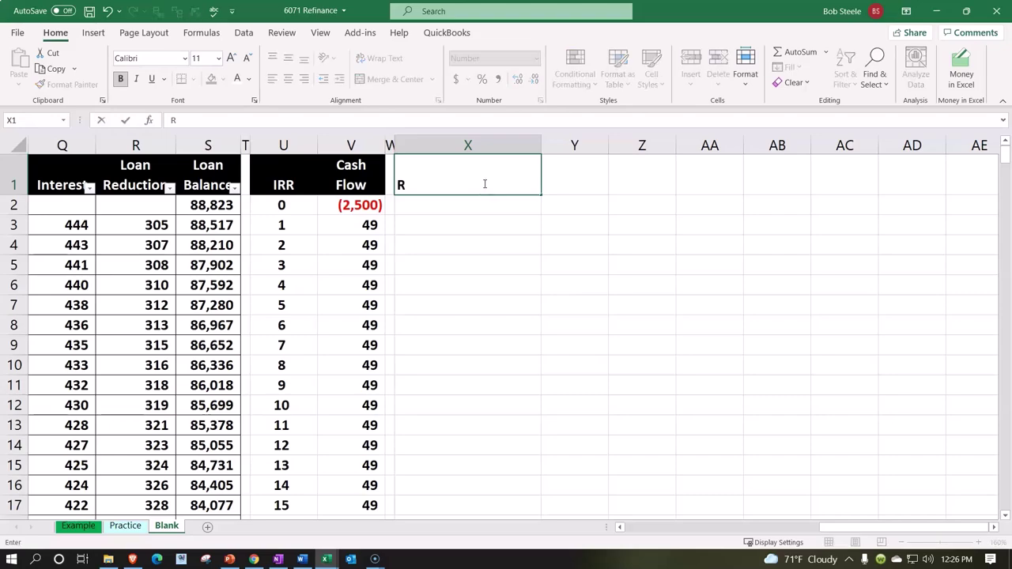
type("eturn on investment (ROI")
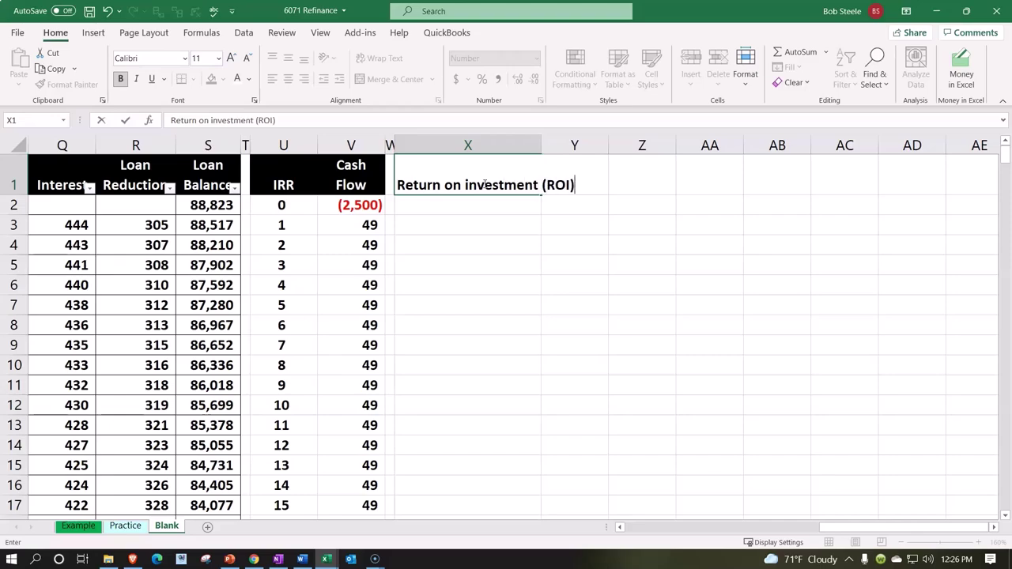
key("Return")
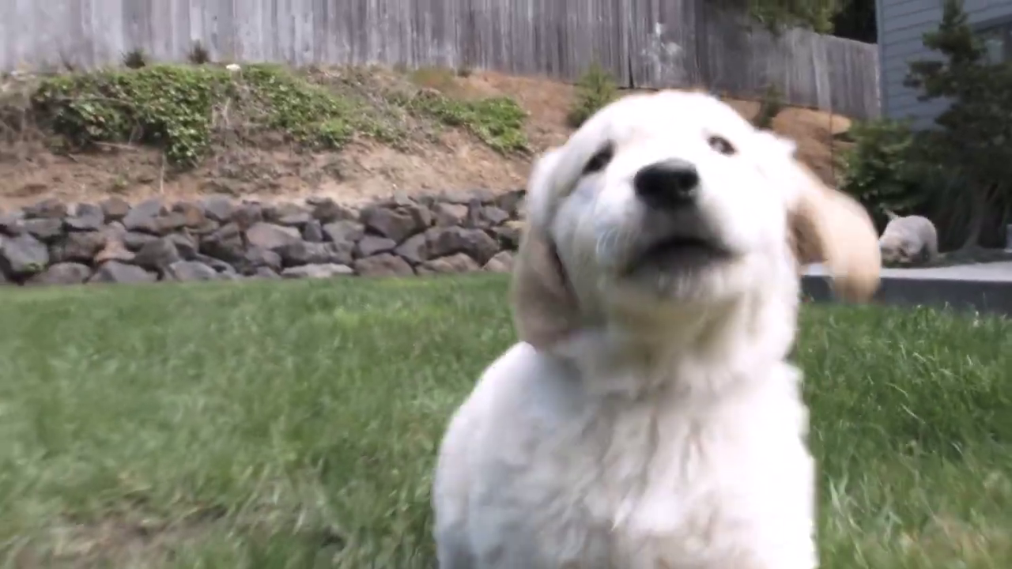
Step: Start a RATE formula in Y1 using the refinance loan's months in L6 as the number of periods
key("Down")
key("Down")
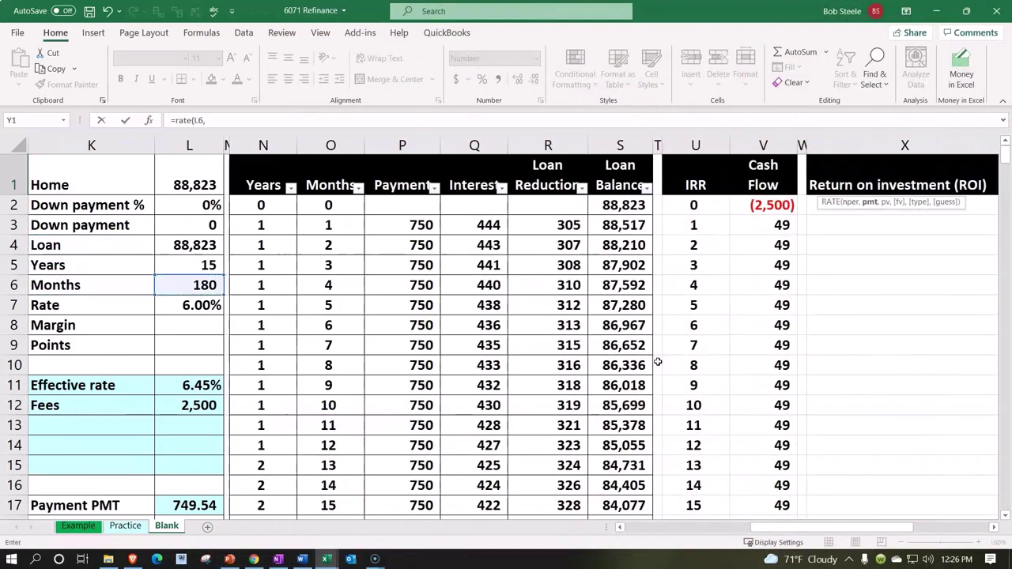
left_click_drag(862, 528, 920, 486)
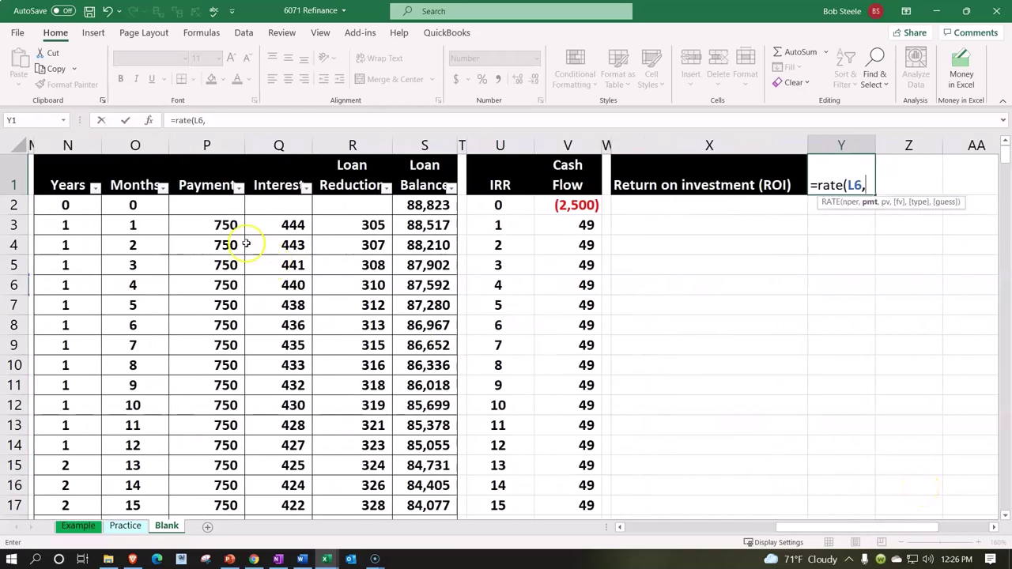
Step: Set the payment argument of Y1's RATE formula to B17-L17, the original loan payment minus the refinance payment
left_click(226, 229)
key("Left")
key("Left")
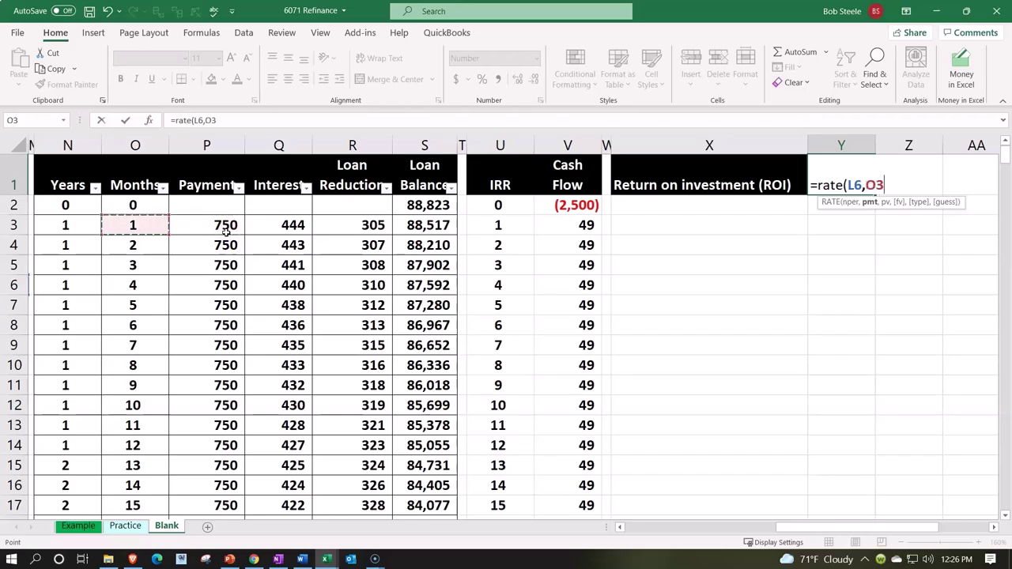
key("Left")
key("Left")
key("Left")
key("Left")
key("Left")
key("Left")
key("Left")
key("Left")
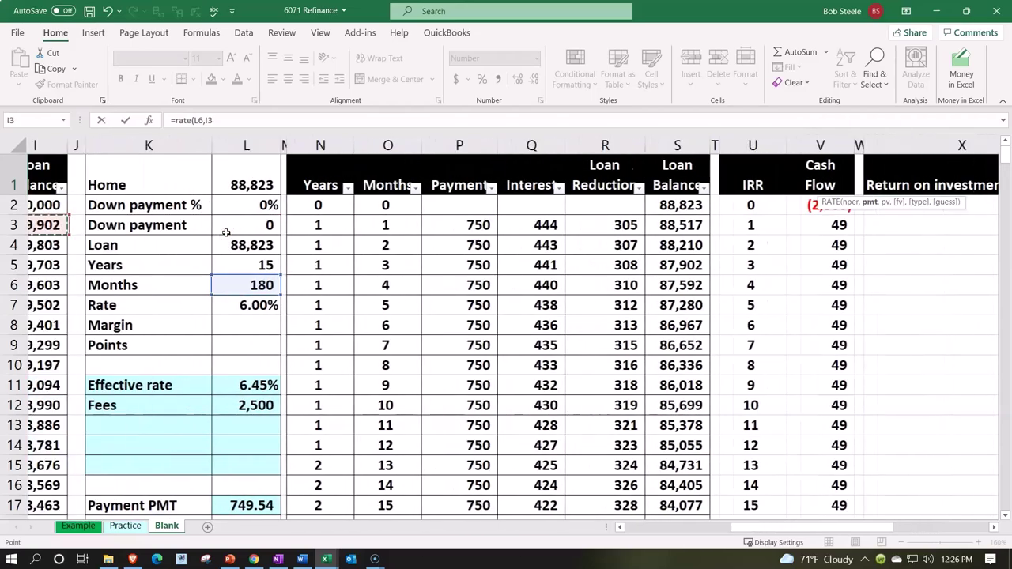
key("Left")
key("Left")
key("Left")
key("Left")
key("Left")
key("Down")
key("Down")
key("Down")
key("Down")
key("Down")
key("Down")
key("Down")
key("Down")
key("Down")
key("Down")
key("Down")
key("Down")
key("Down")
key("Down")
key("Right")
type("-")
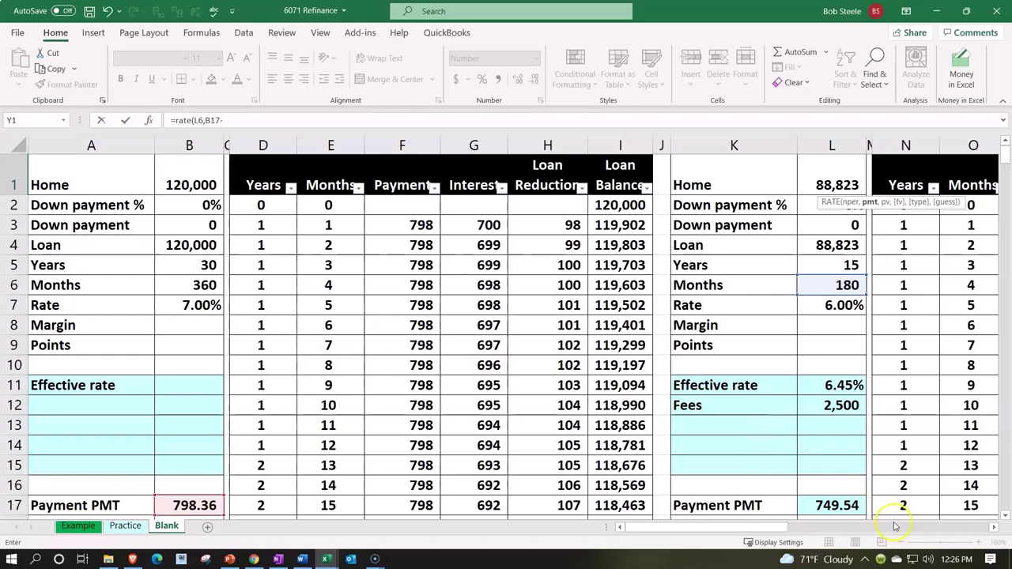
left_click(840, 506)
left_click_drag(767, 527, 906, 527)
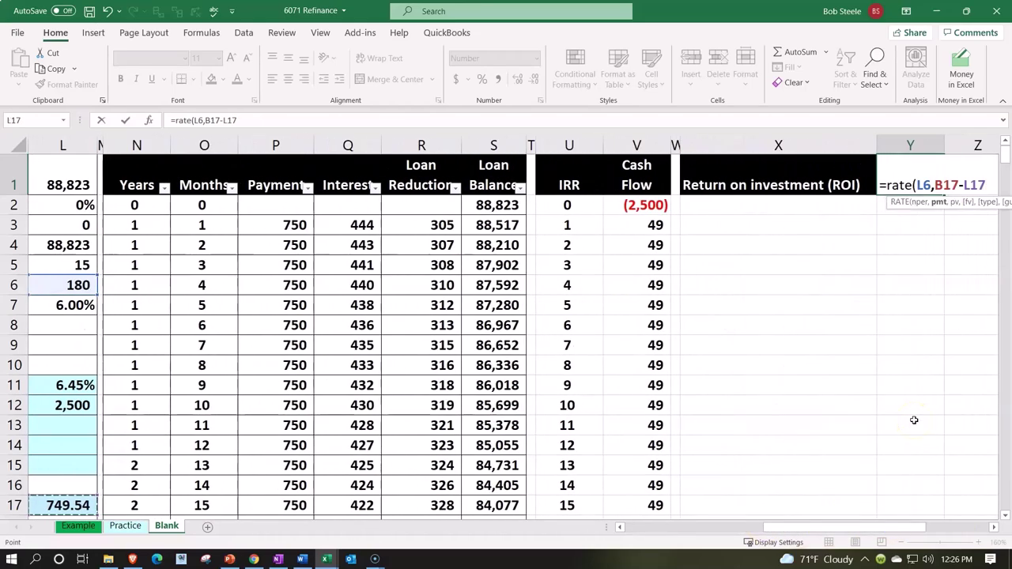
type(",")
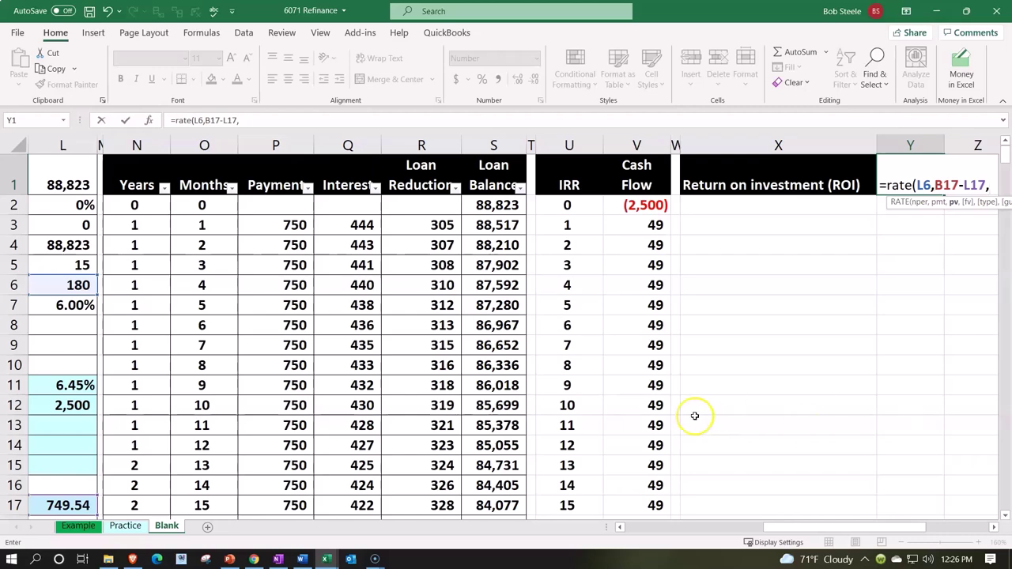
Step: Use the fees in L12 as the present value and annualize the rate, making Y1's formula =RATE(L6,B17-L17,L12)*12
left_click(145, 348)
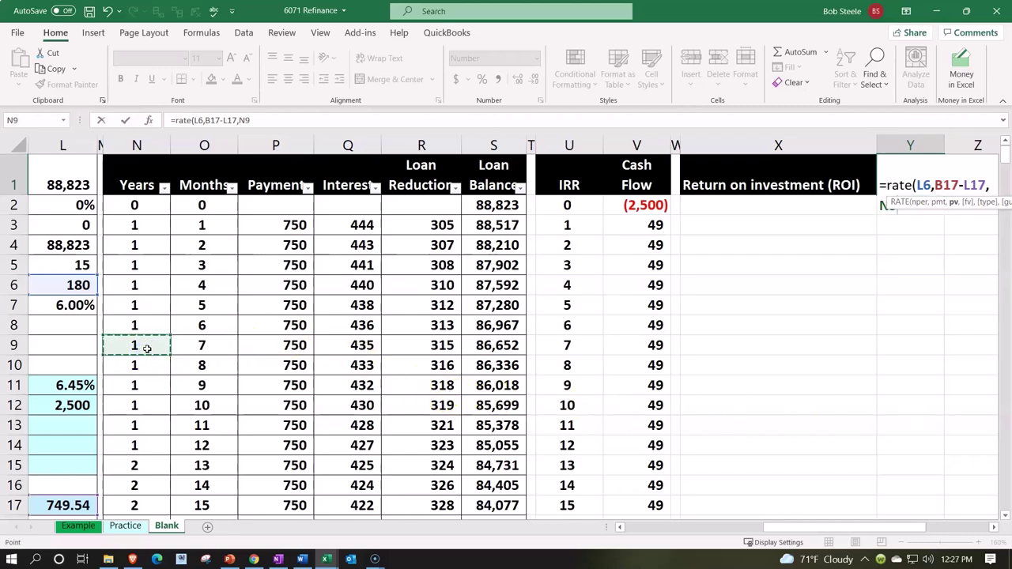
key("Left")
key("Left")
key("Left")
key("Down")
key("Down")
key("Down")
key("Right")
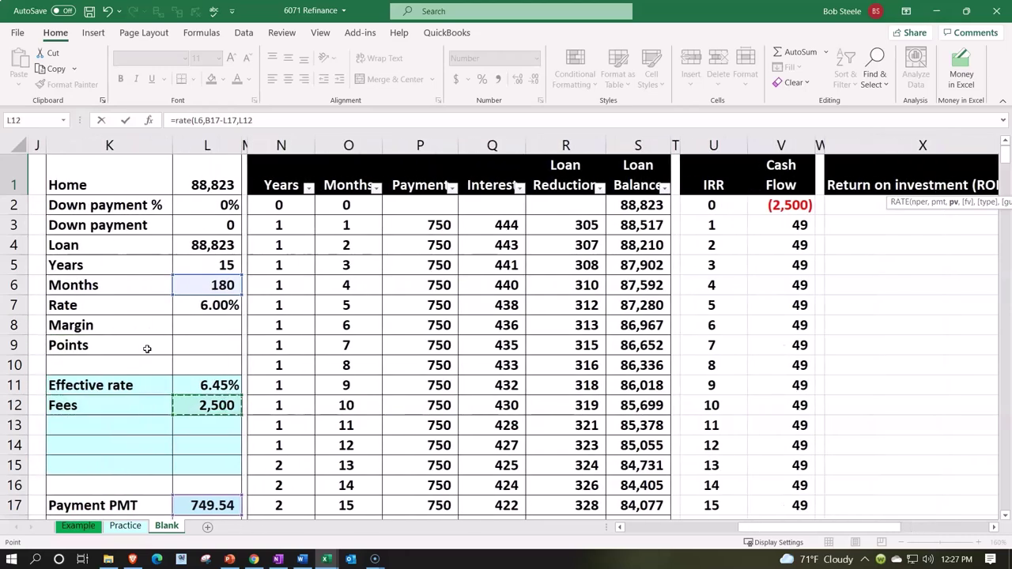
type(",")
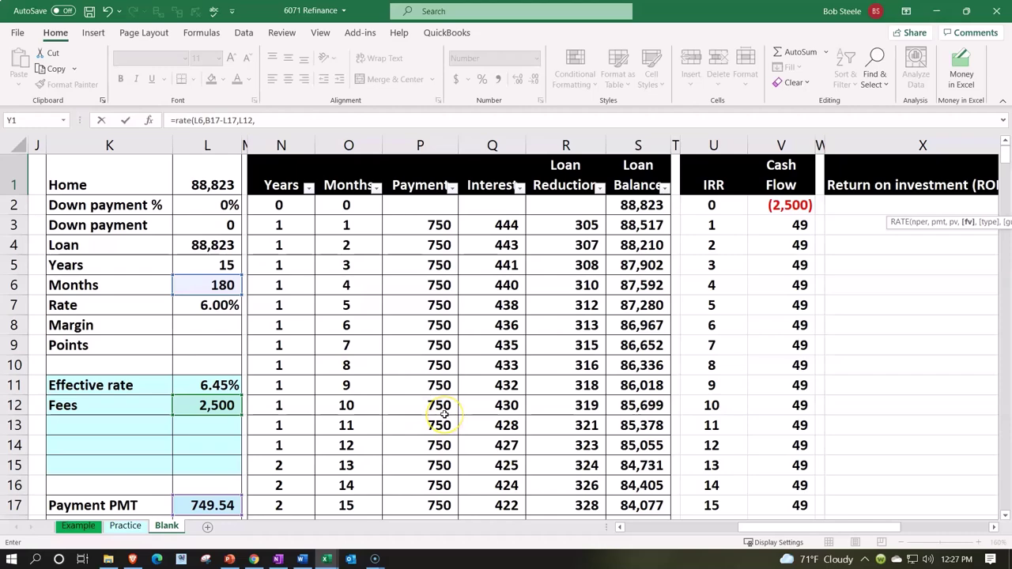
key("BackSpace")
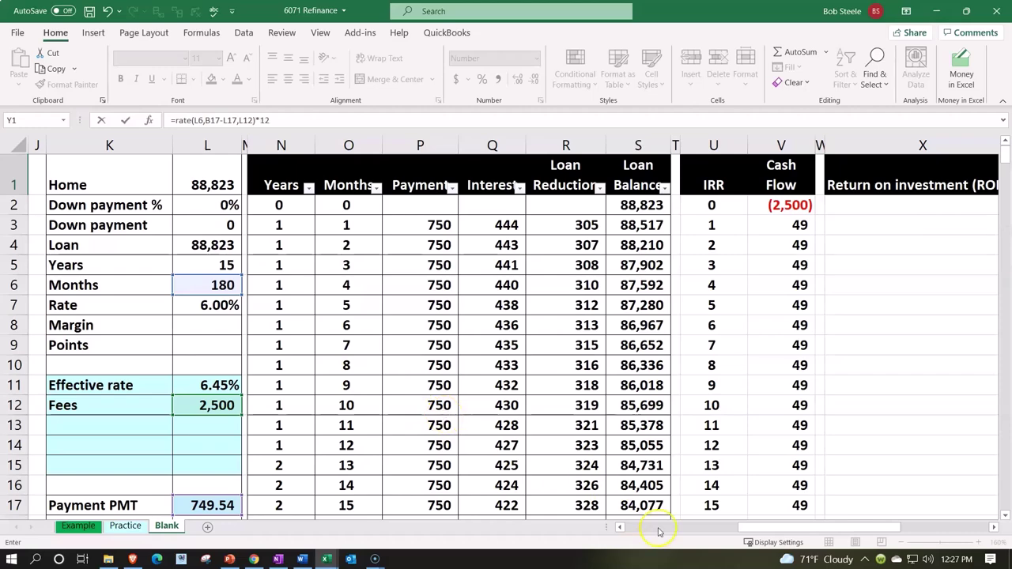
left_click_drag(803, 527, 895, 520)
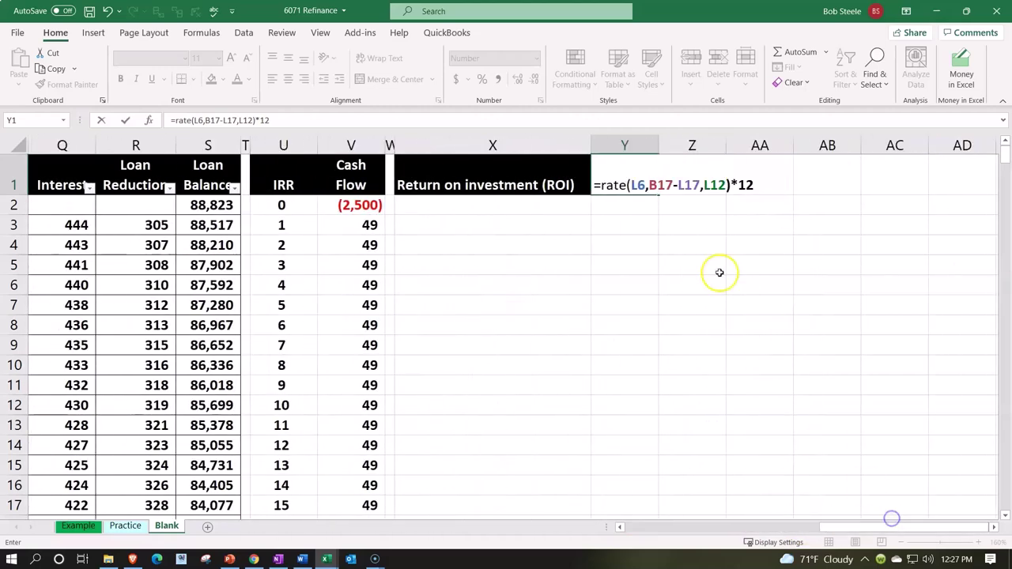
Step: Negate the payment difference in Y1's formula so it reads =RATE(L6,-(B17-L17),L12)*12
left_click(674, 185)
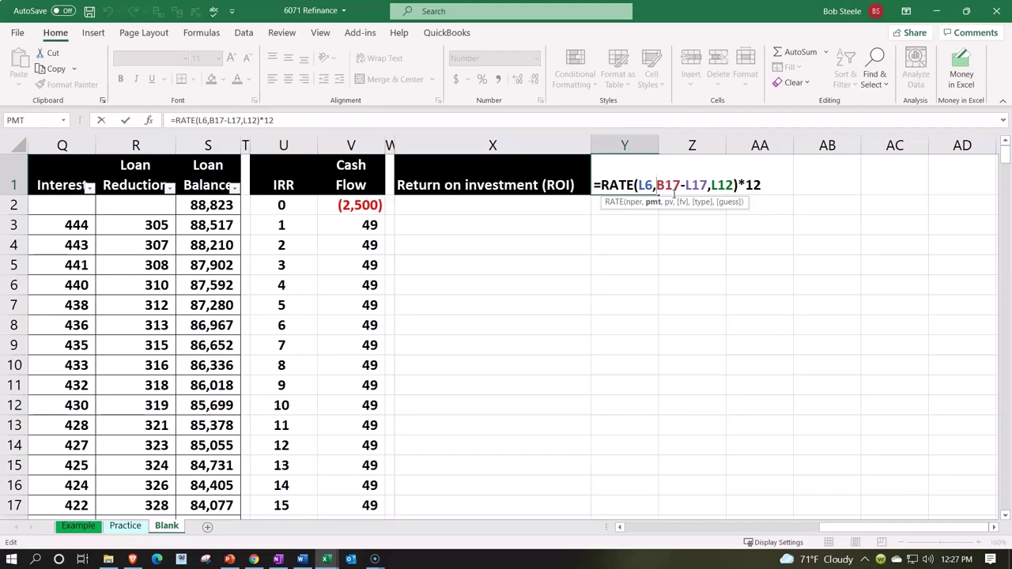
type("-(")
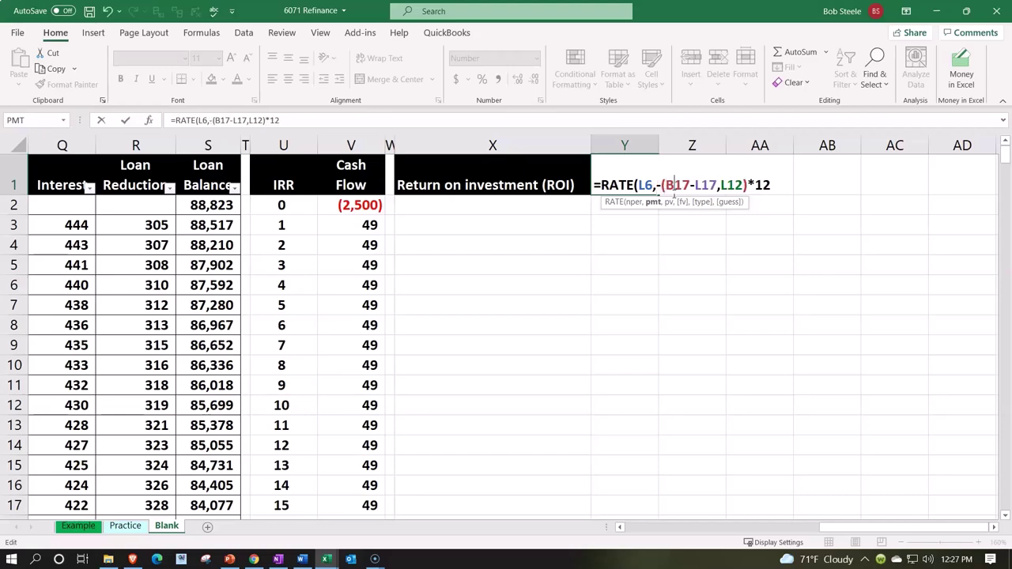
type(")")
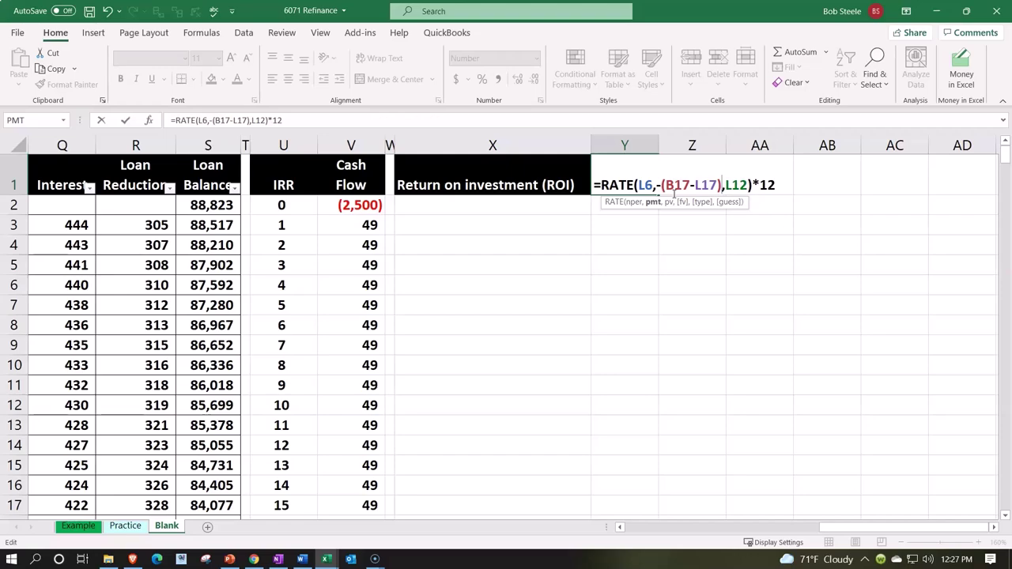
key("Return")
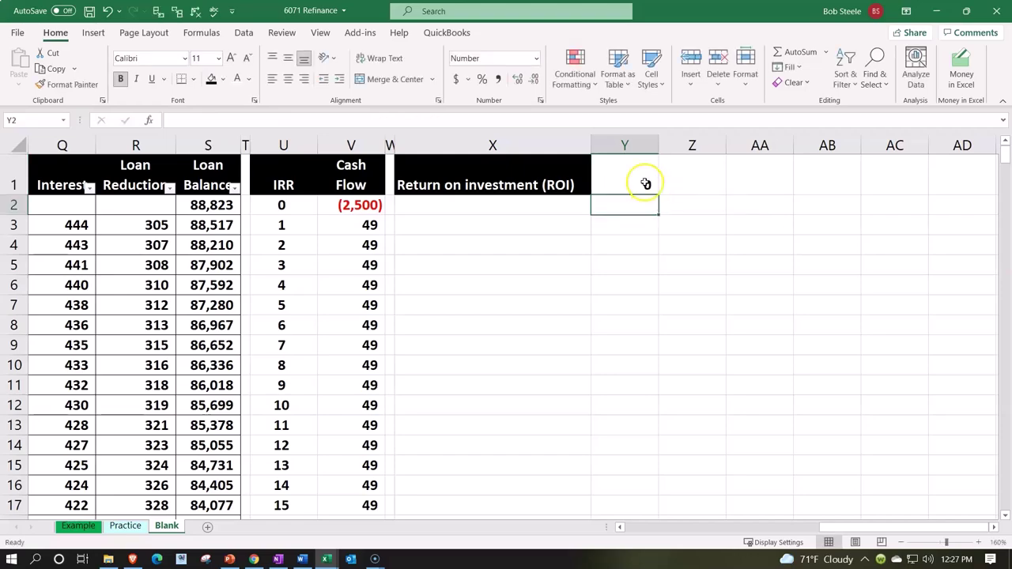
Step: Format the return on investment in Y1 as a percentage with two decimal places
left_click(648, 183)
left_click(481, 81)
left_click(517, 79)
left_click(517, 79)
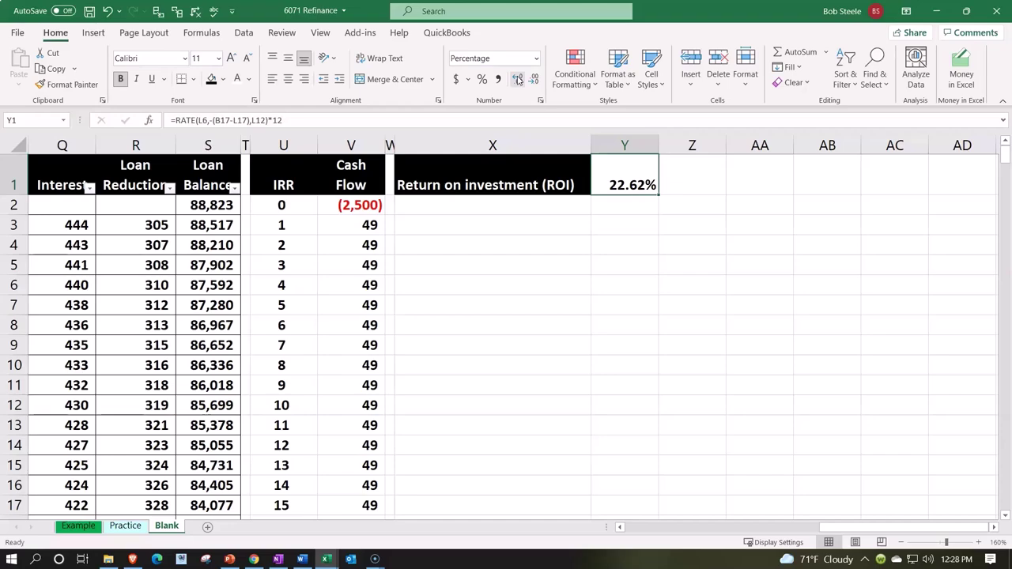
Step: Give the ROI cell Y1 the recent light blue fill and apply all borders to it
left_click(291, 181)
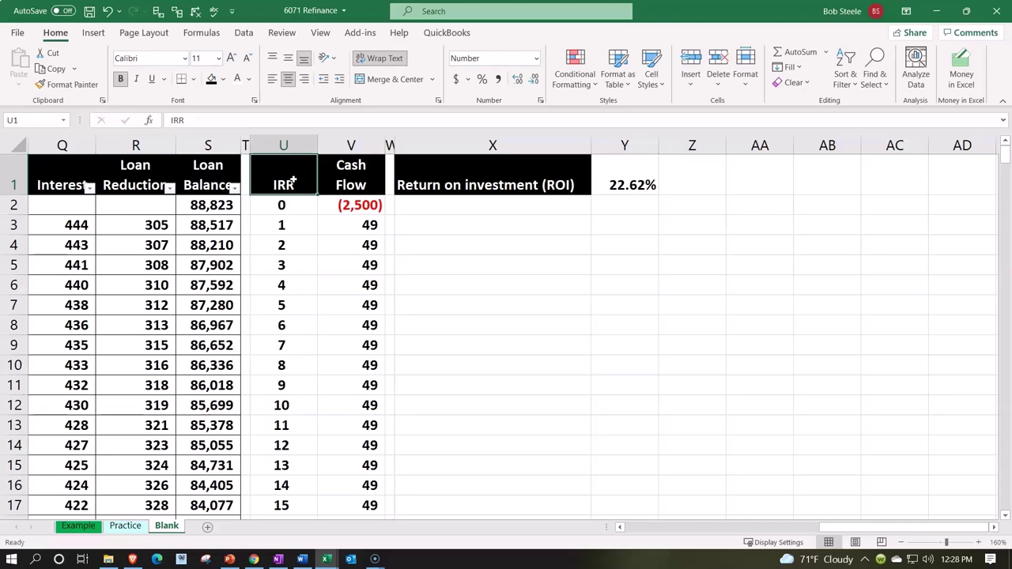
left_click(607, 186)
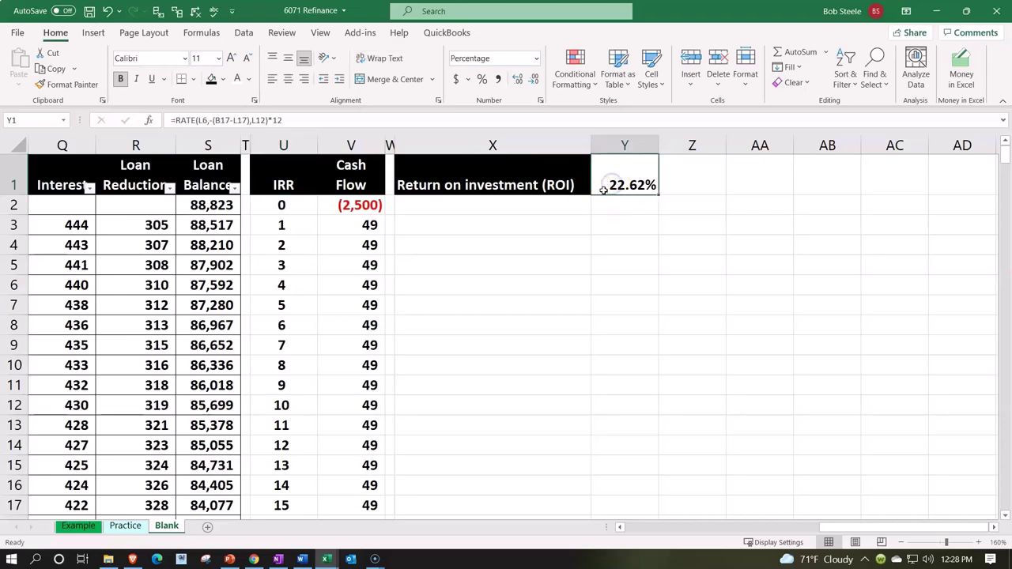
left_click(223, 79)
left_click(210, 239)
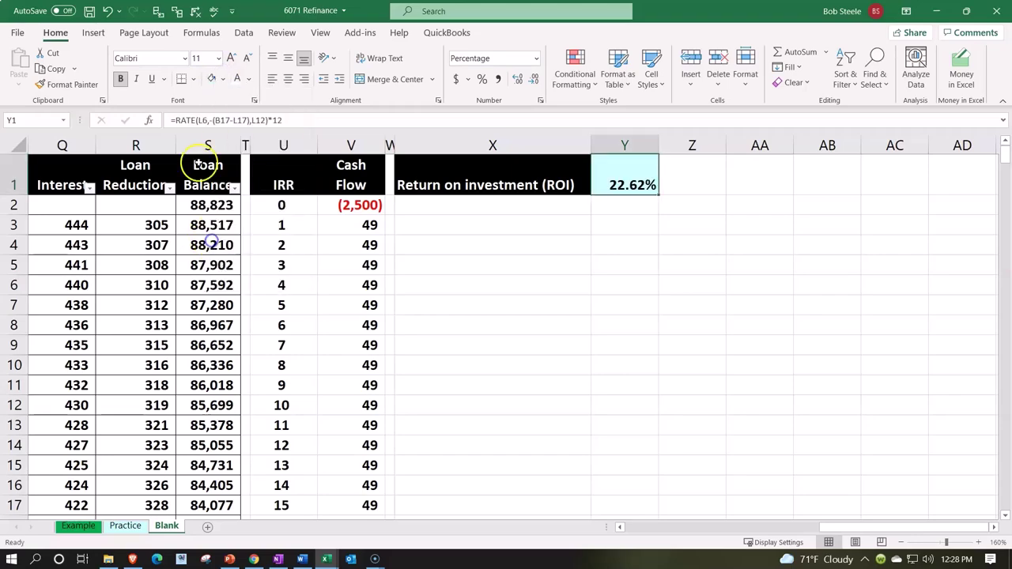
left_click(193, 79)
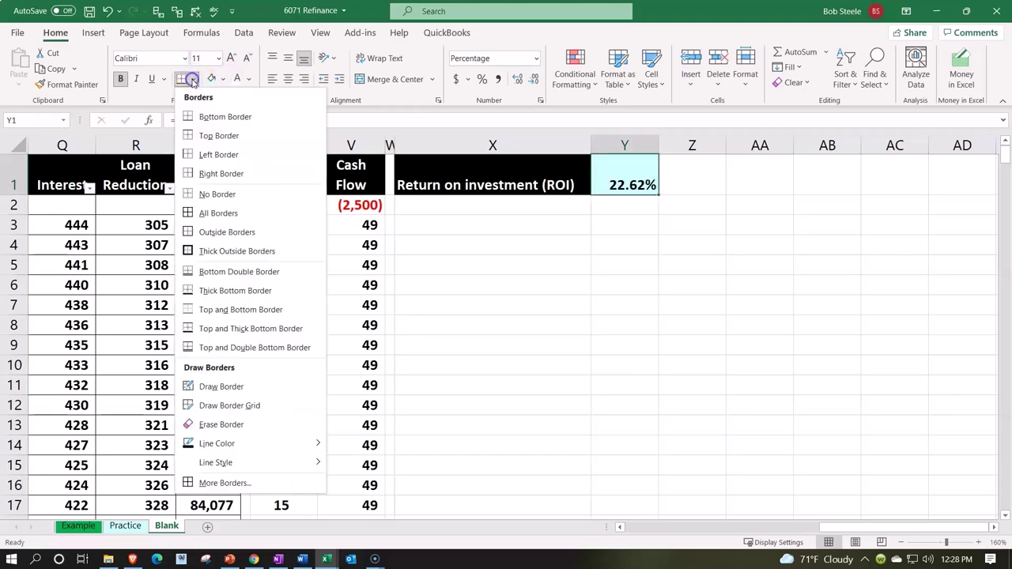
left_click(215, 213)
Step: Enter the label "Relocate in years" in X3 and the value 7 in Y3
left_click(436, 238)
left_click(431, 227)
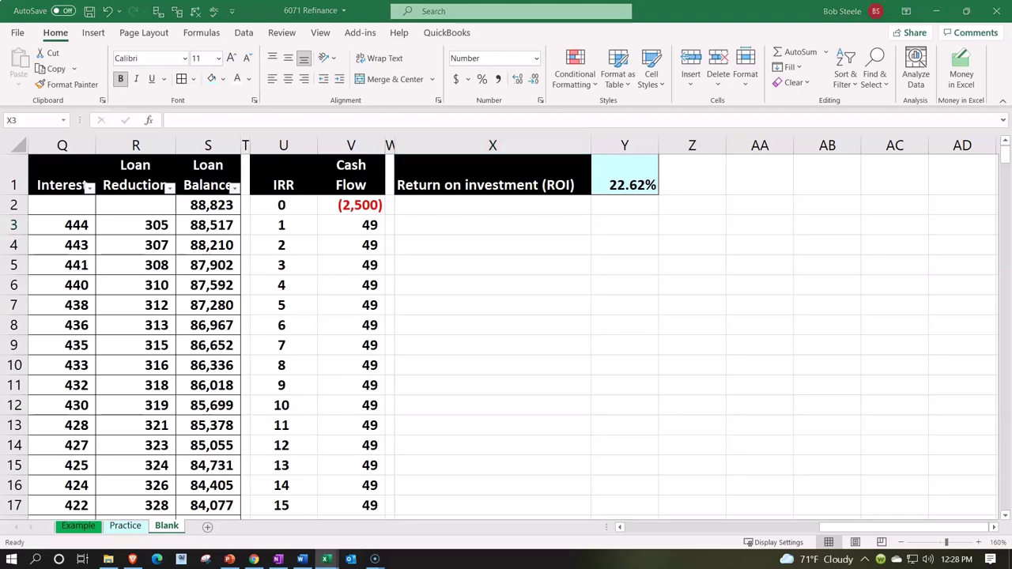
left_click(456, 217)
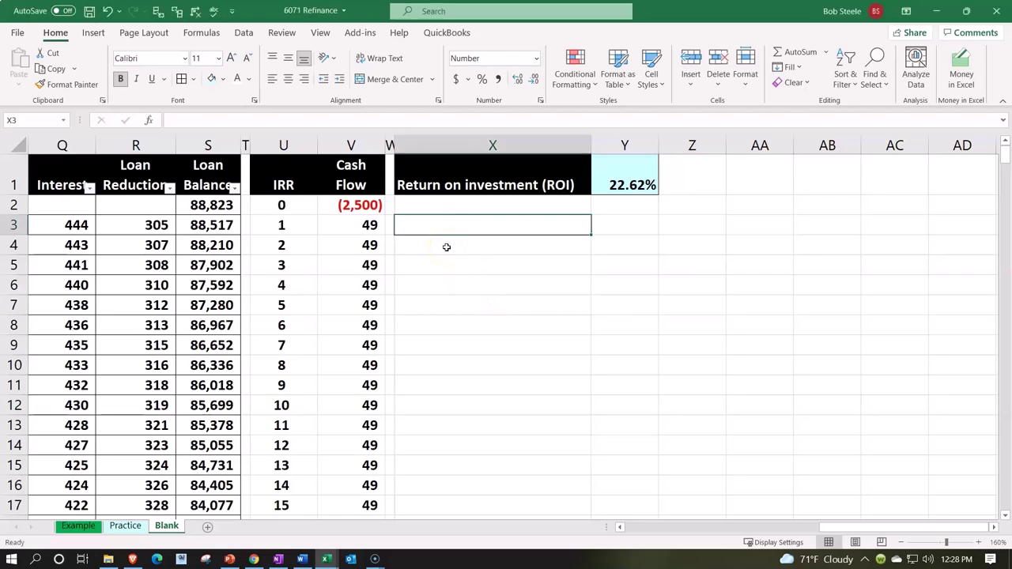
type("Or")
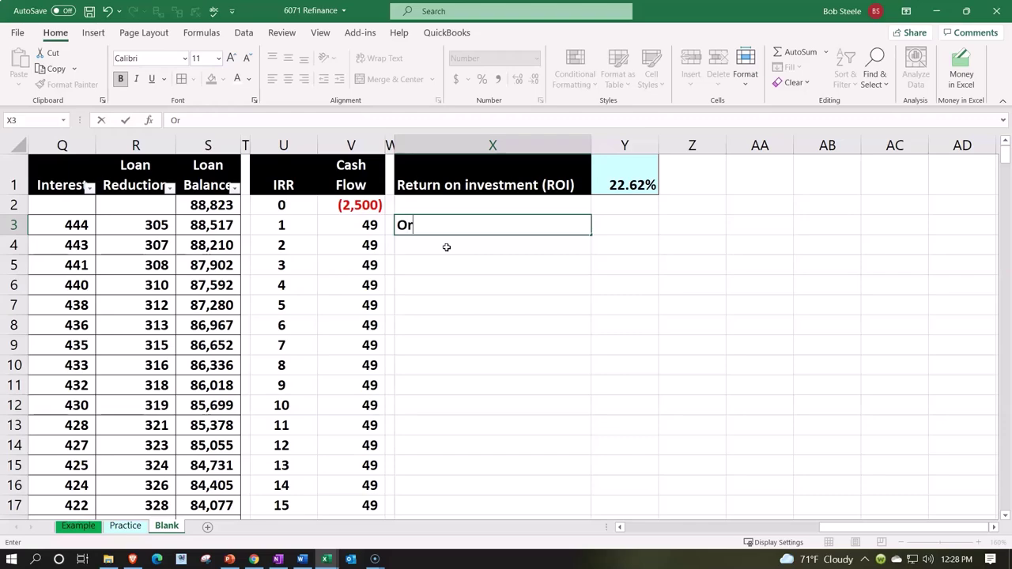
key("BackSpace")
key("BackSpace")
type("Reloca")
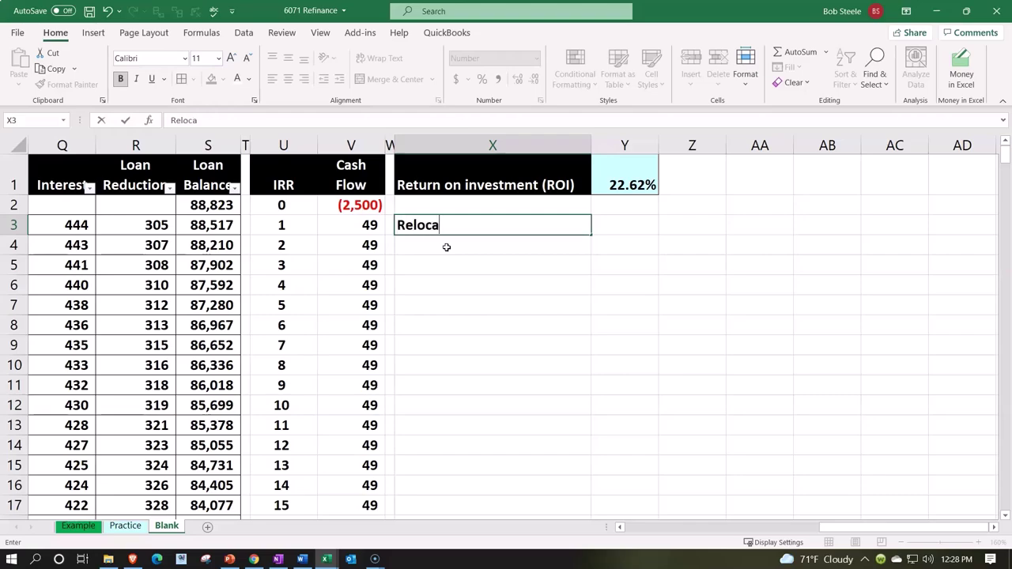
type("te in years")
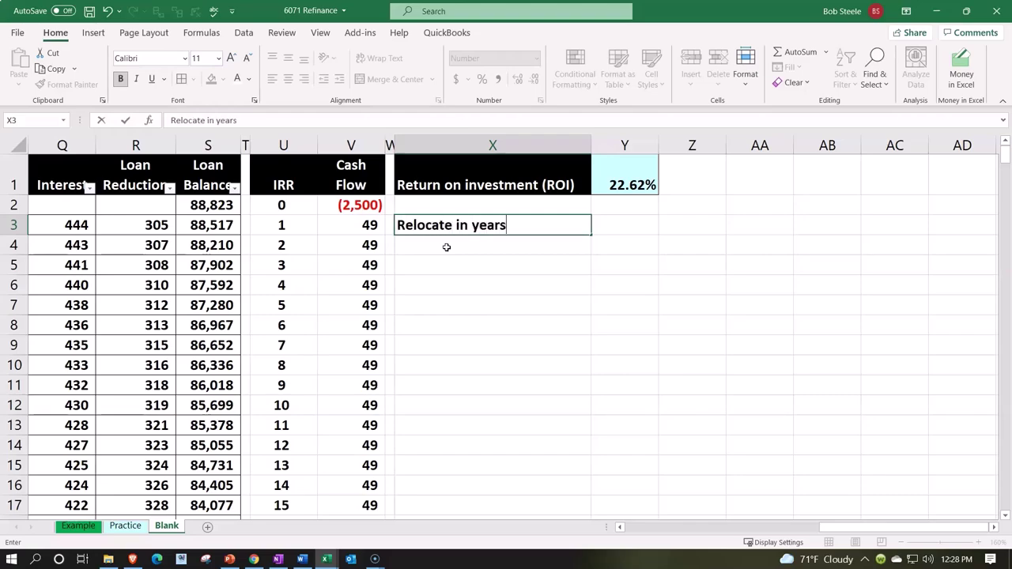
key("Tab")
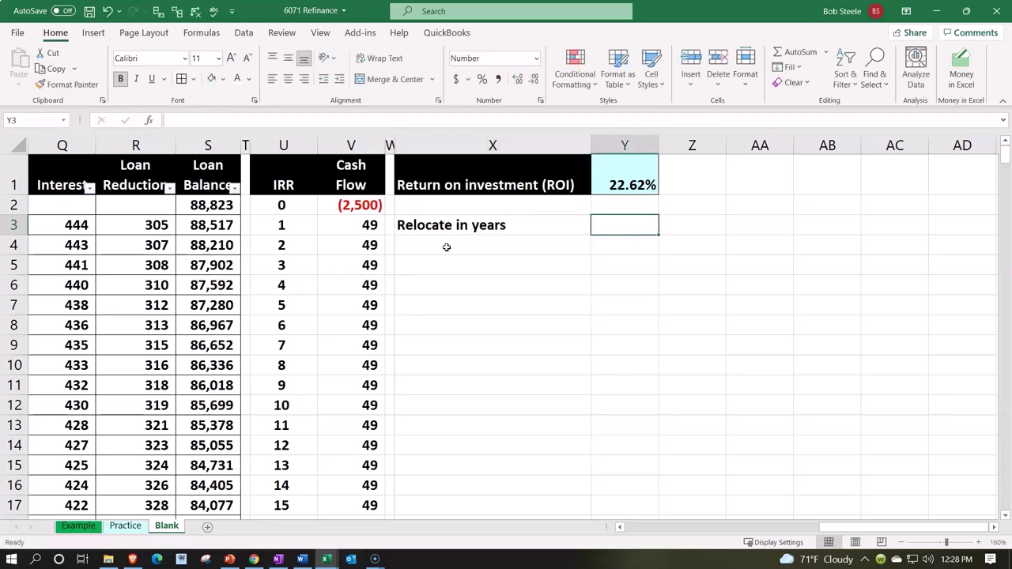
type("7")
key("Return")
Step: Format the relocation header row X3:Y3 with a black fill and white text
left_click_drag(472, 225, 602, 225)
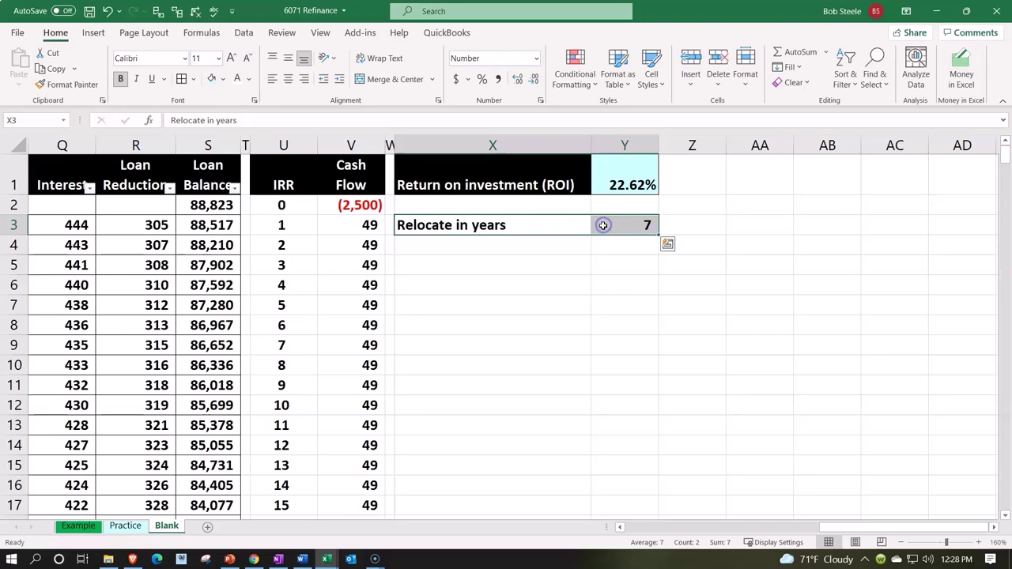
left_click(225, 79)
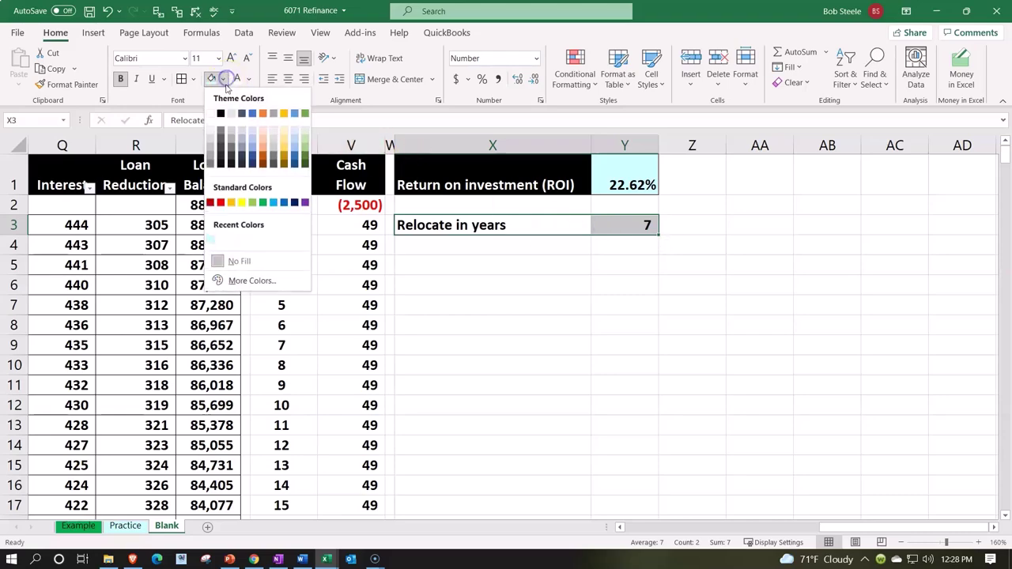
left_click(224, 111)
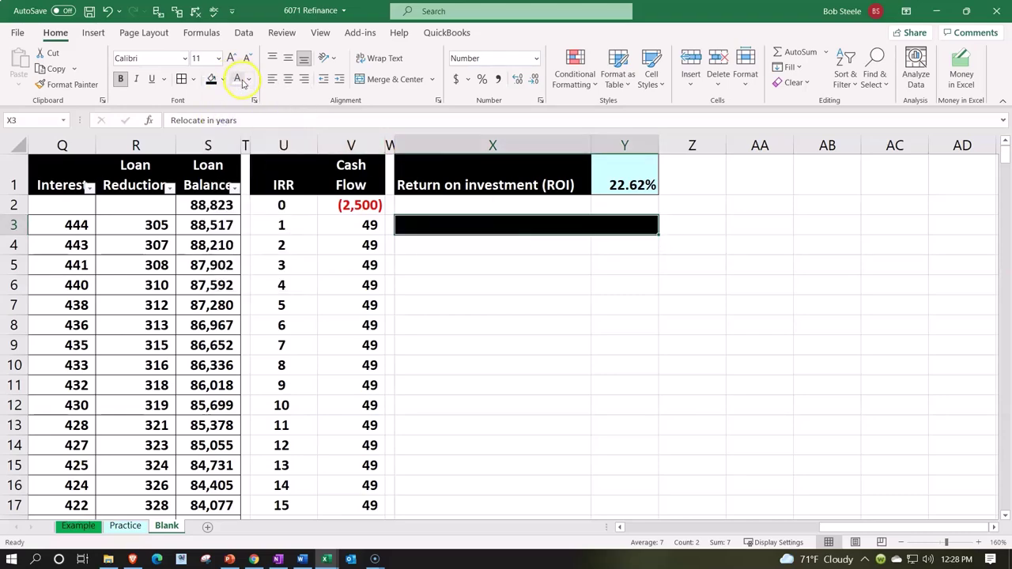
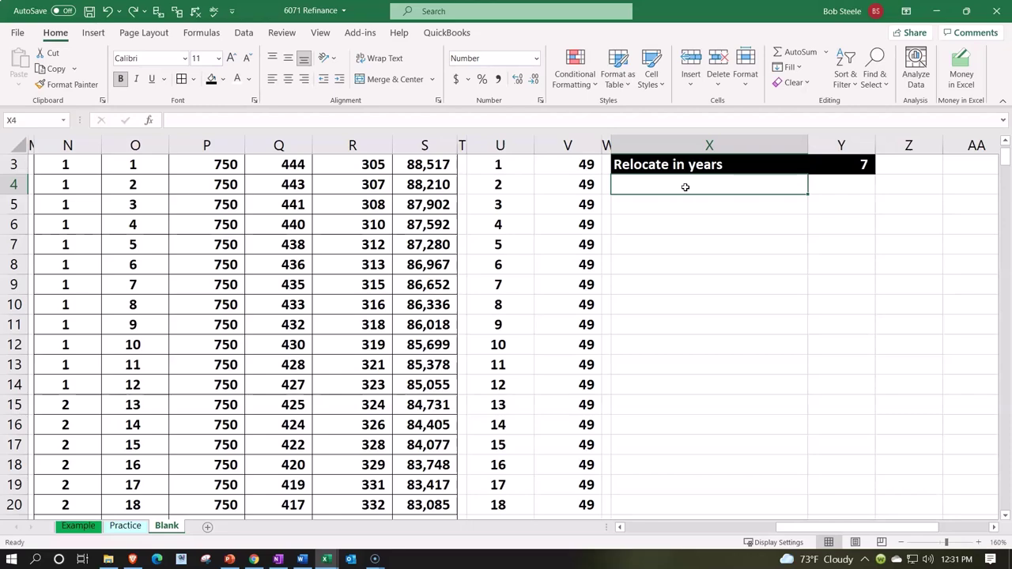
Step: Enter the labels "Original loan balance" in X4 and "Refinance loan balance" in X5
type("Original ")
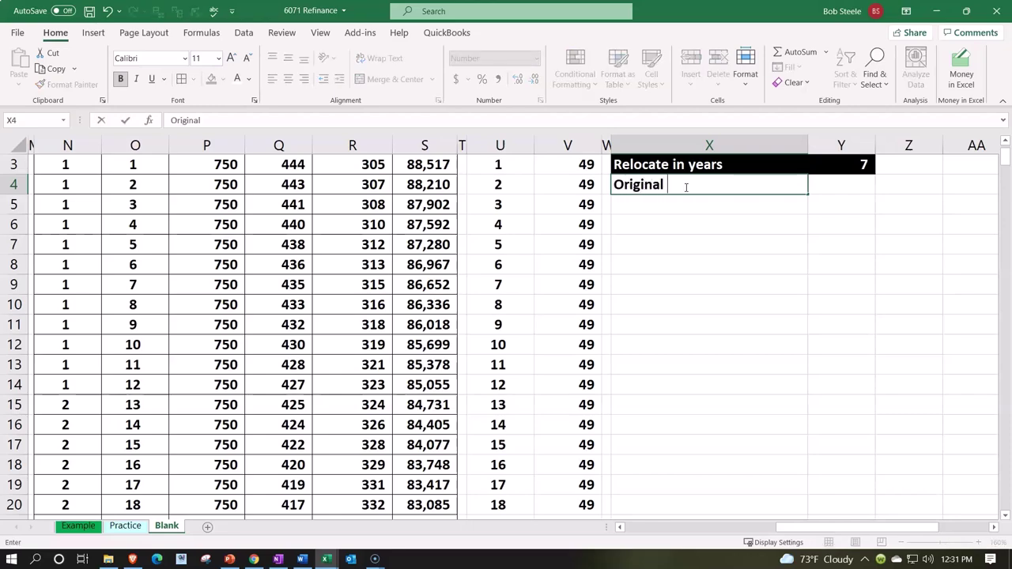
type("loan balance")
key("Return")
type("Refin")
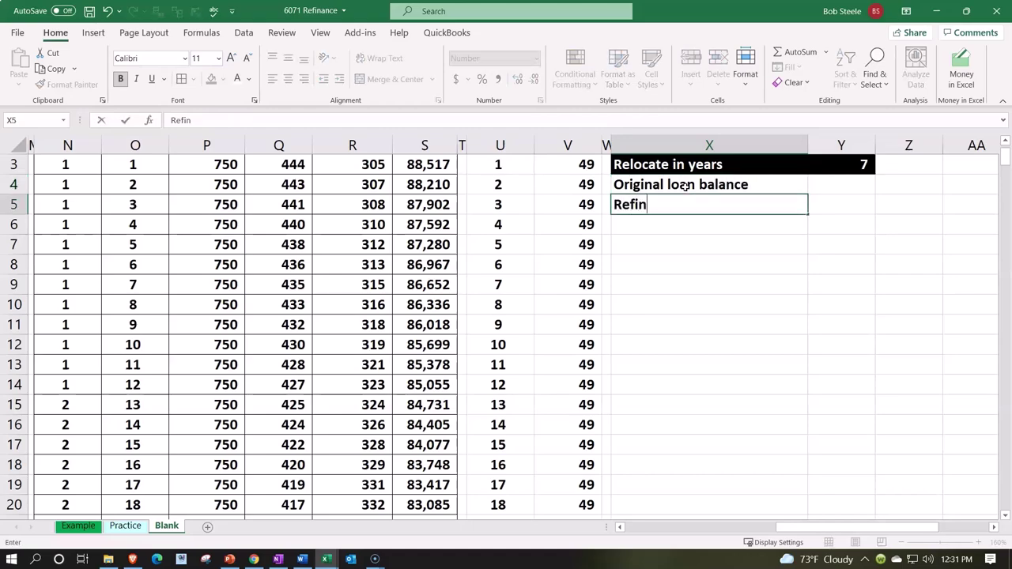
type("ance loan b")
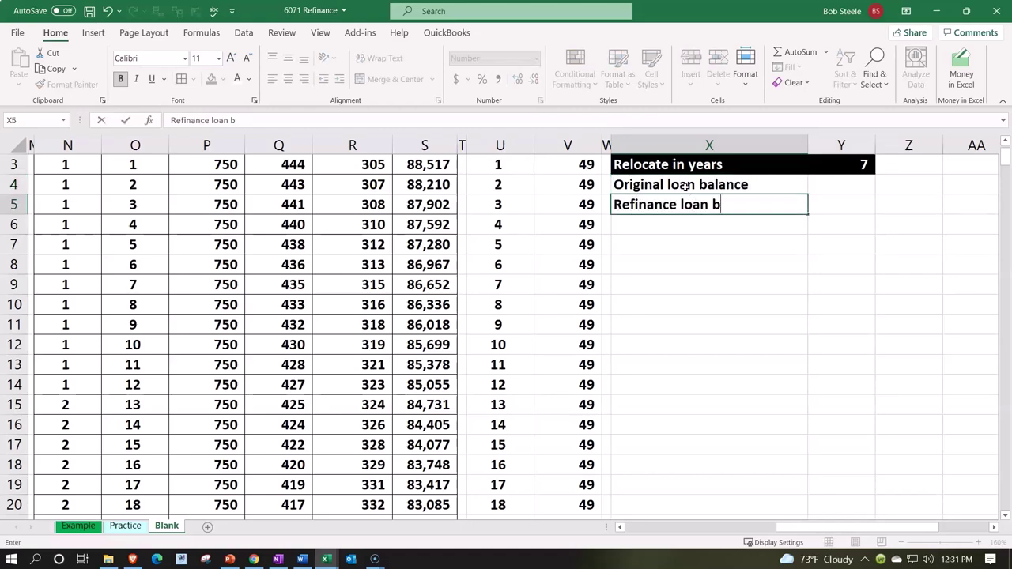
type("alance")
key("Tab")
key("Up")
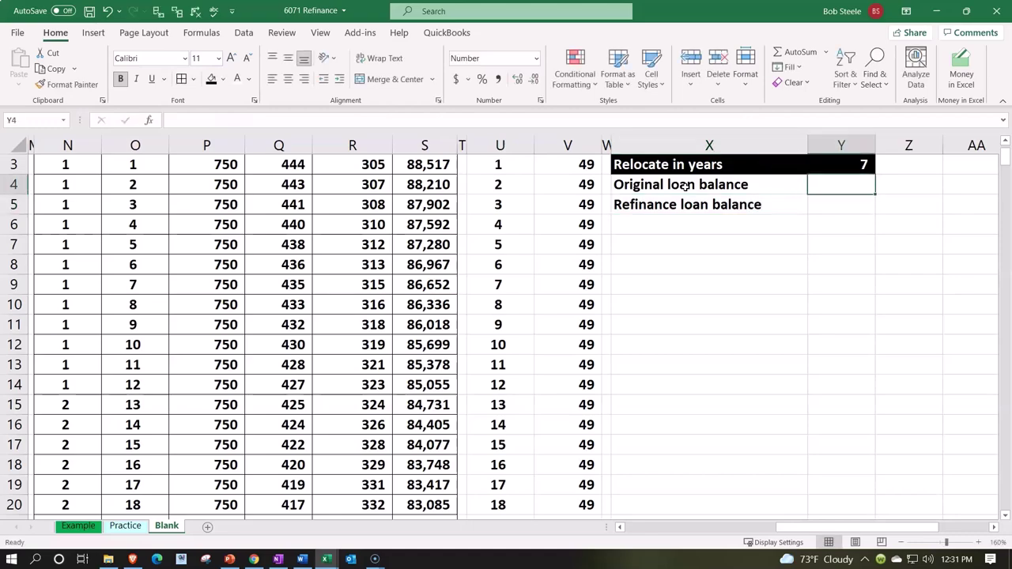
Step: Enter the formula =15+Y3 in Z4 to work out the loan year beside the original loan balance row
key("Right")
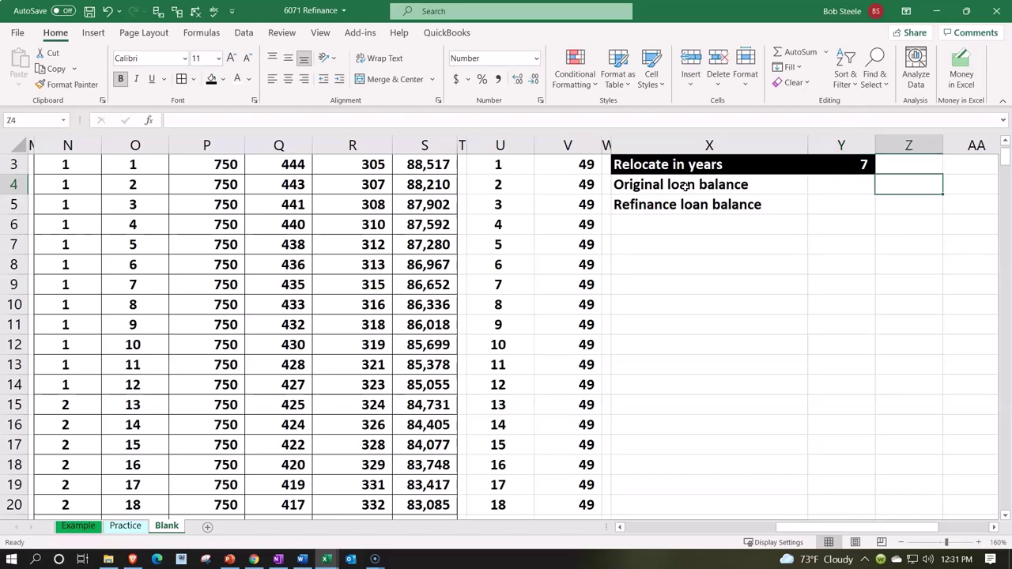
type("=15+Y3")
key("Return")
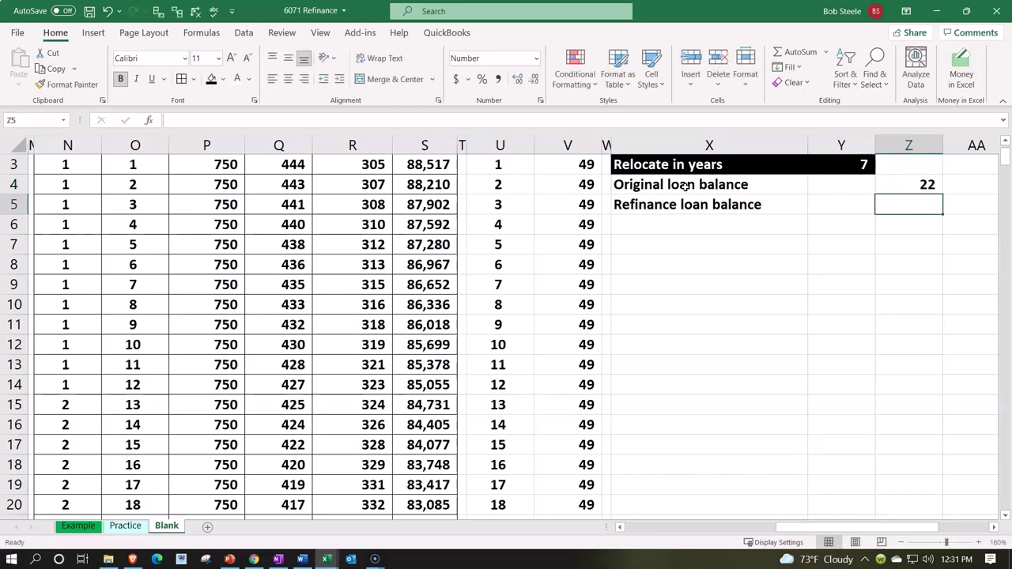
Step: Convert the year count in Z4 to months by entering =Z4*12 in AA4
key("Up")
key("Right")
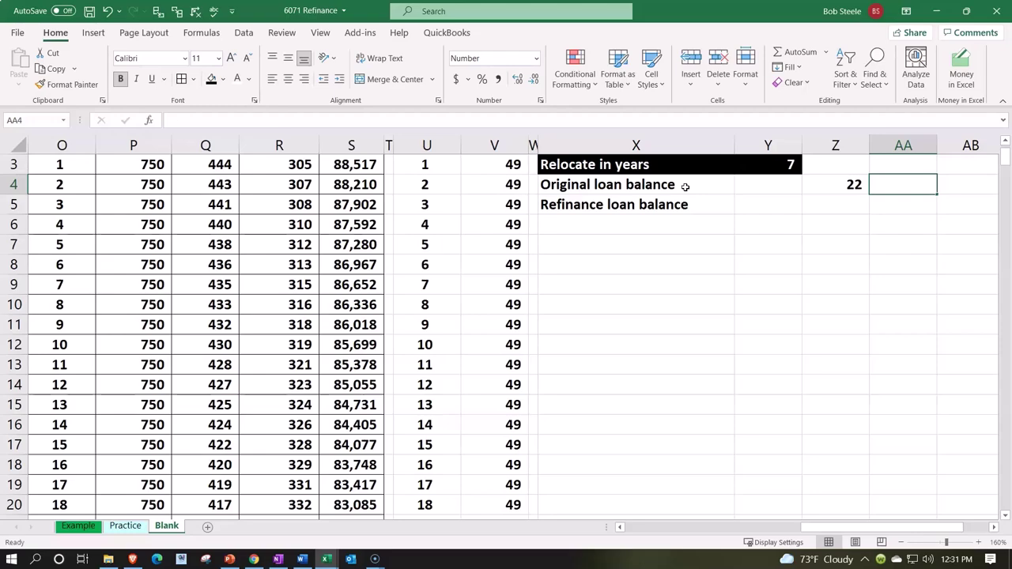
type("=")
key("Left")
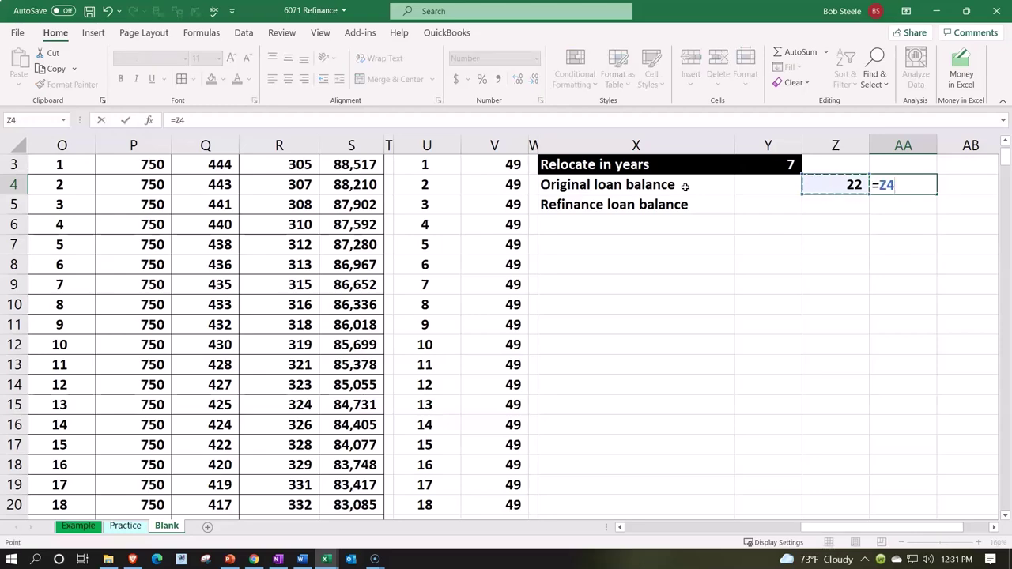
type("*")
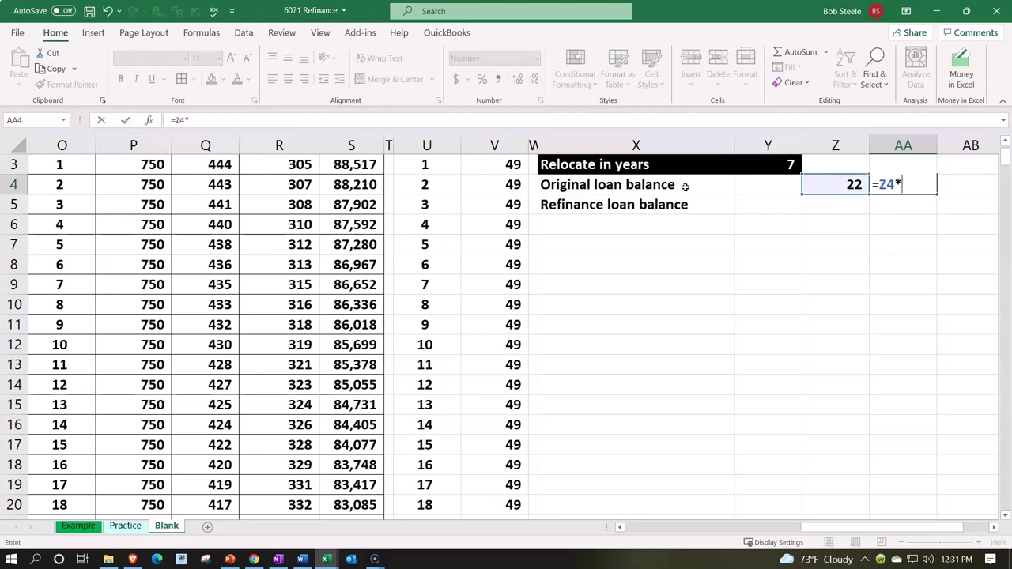
type("12")
key("Return")
key("Up")
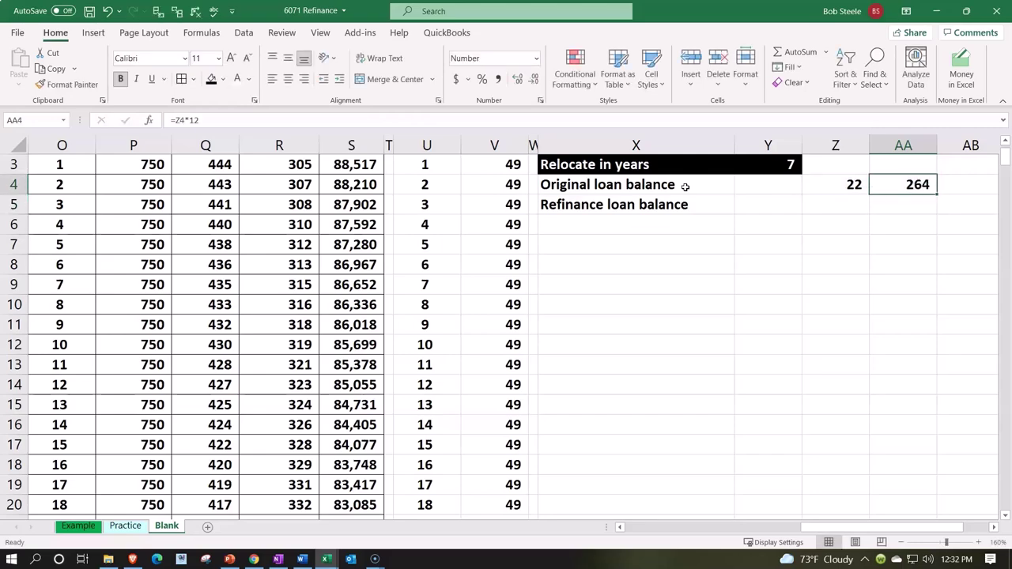
key("Left")
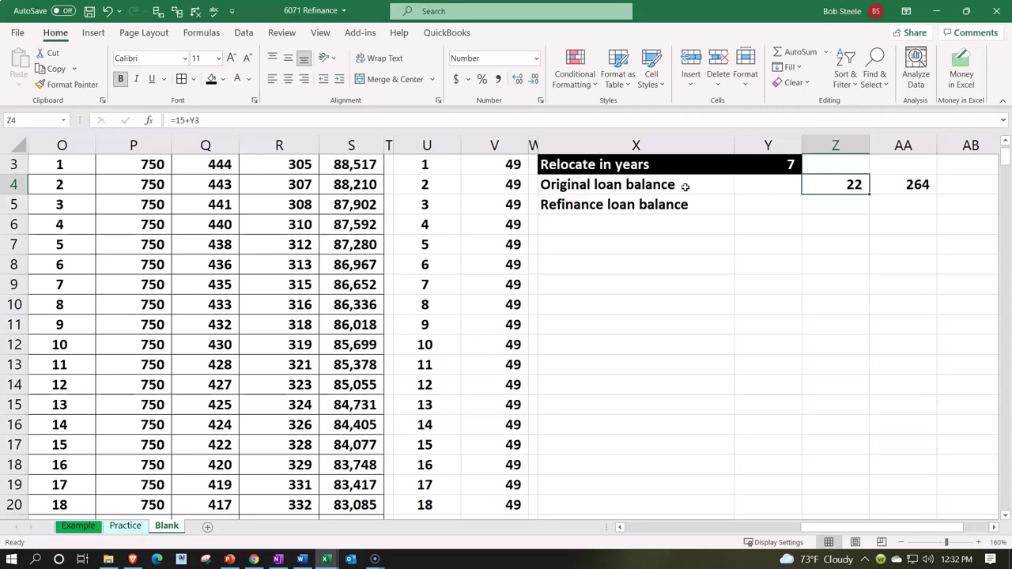
key("Left")
key("Left")
key("Left")
key("Left")
key("Left")
key("Left")
key("Left")
key("Left")
key("Left")
key("Left")
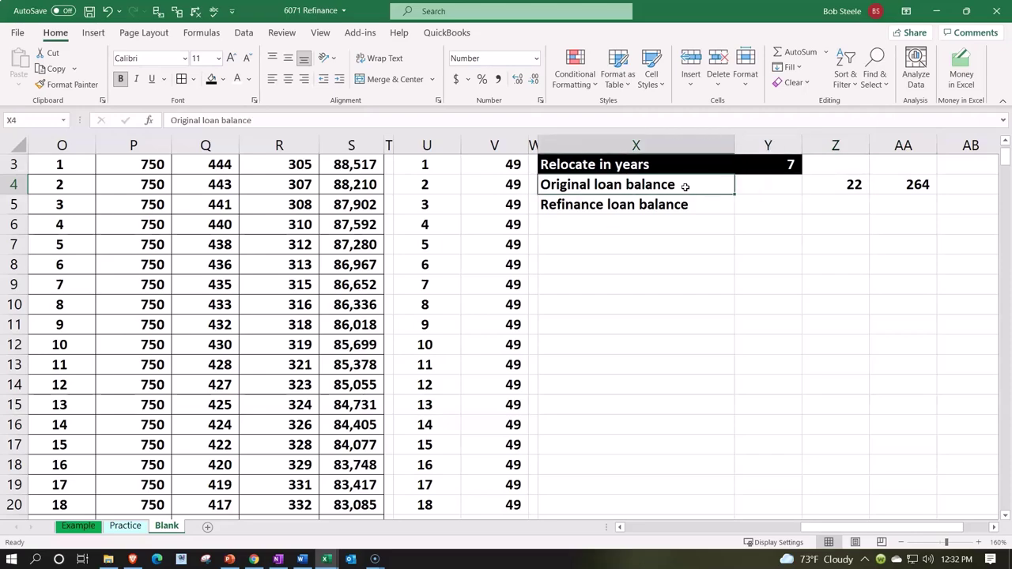
key("Left")
key("Right")
key("Right")
key("Right")
key("Right")
key("Right")
key("Right")
key("Right")
key("Right")
key("Right")
key("Right")
key("Right")
key("Right")
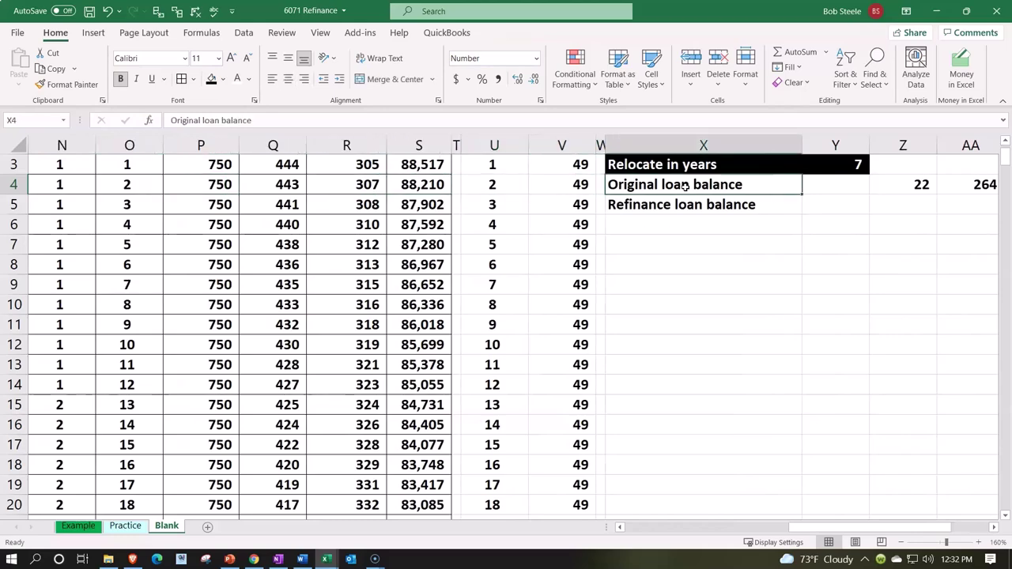
Step: Link the original loan balance cell Y4 to the month 264 balance of the original amortization table, I266
key("Left")
type("=")
key("Left")
key("Left")
key("Left")
key("Left")
key("Left")
key("Left")
key("Left")
key("Left")
key("Left")
key("Left")
key("Left")
key("Left")
key("Left")
key("Left")
key("Left")
key("Left")
key("Left")
key("Left")
key("Left")
key("Left")
key("Left")
key("Left")
key("Left")
key("Left")
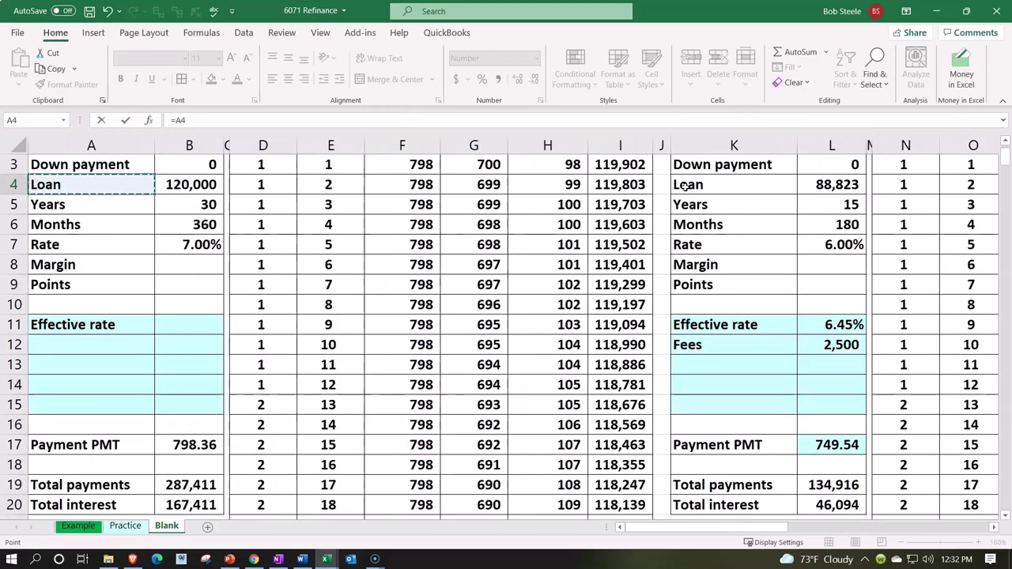
scroll(518, 224, "down", 15)
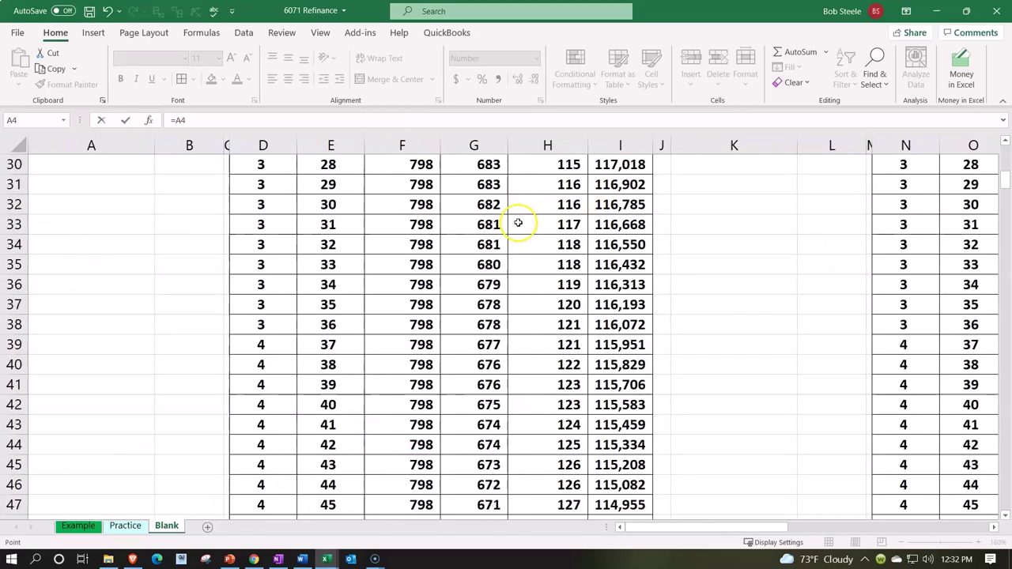
scroll(518, 224, "down", 20)
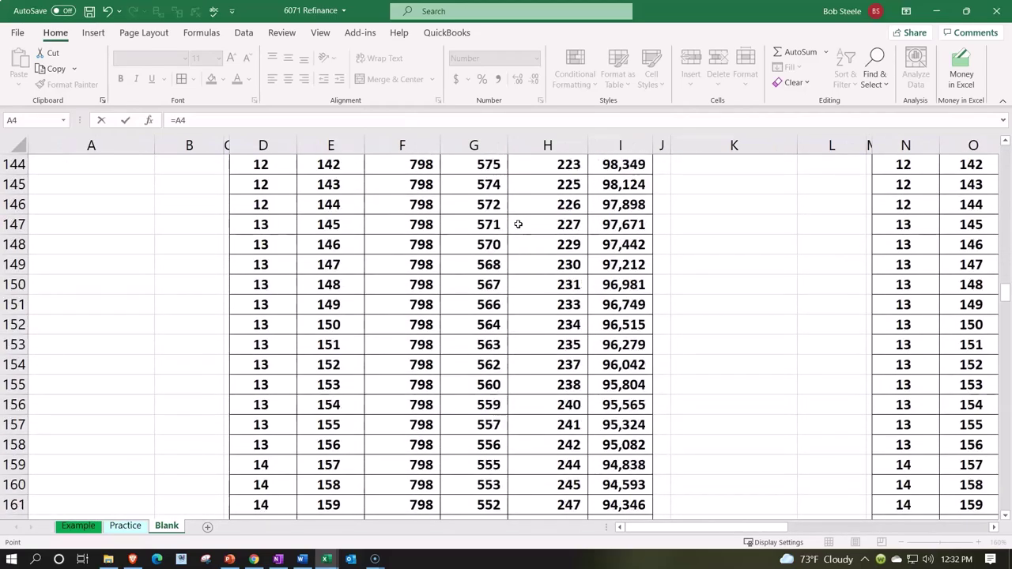
scroll(518, 223, "down", 20)
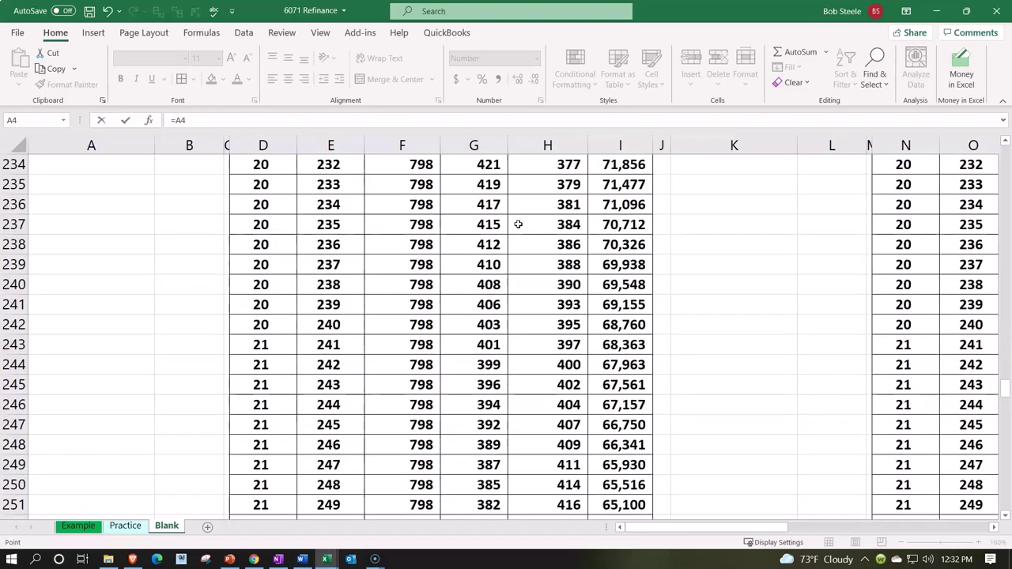
scroll(518, 224, "down", 4)
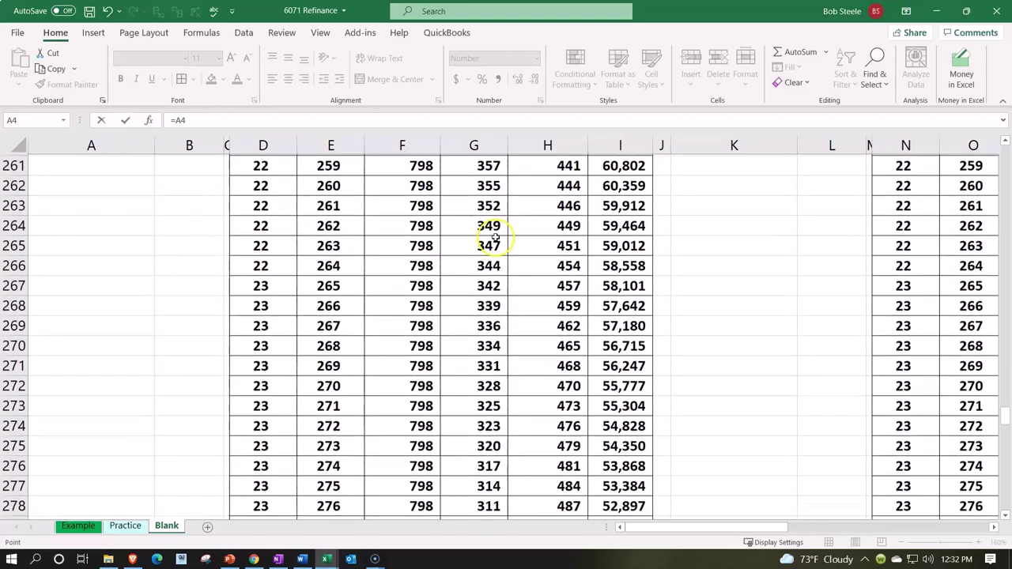
left_click(291, 244)
key("Down")
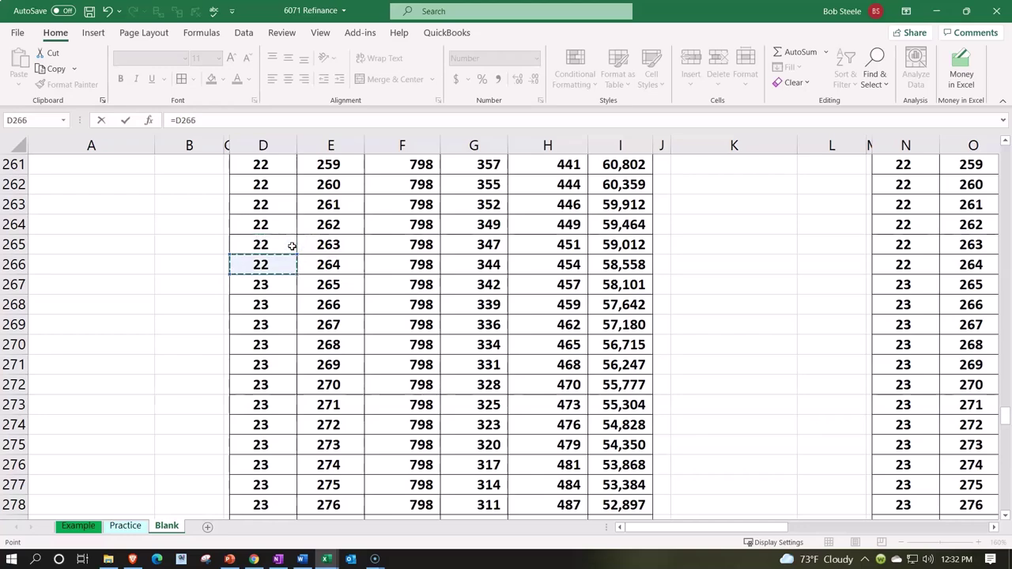
key("Right")
key("Right")
key("Right")
key("Right")
key("Right")
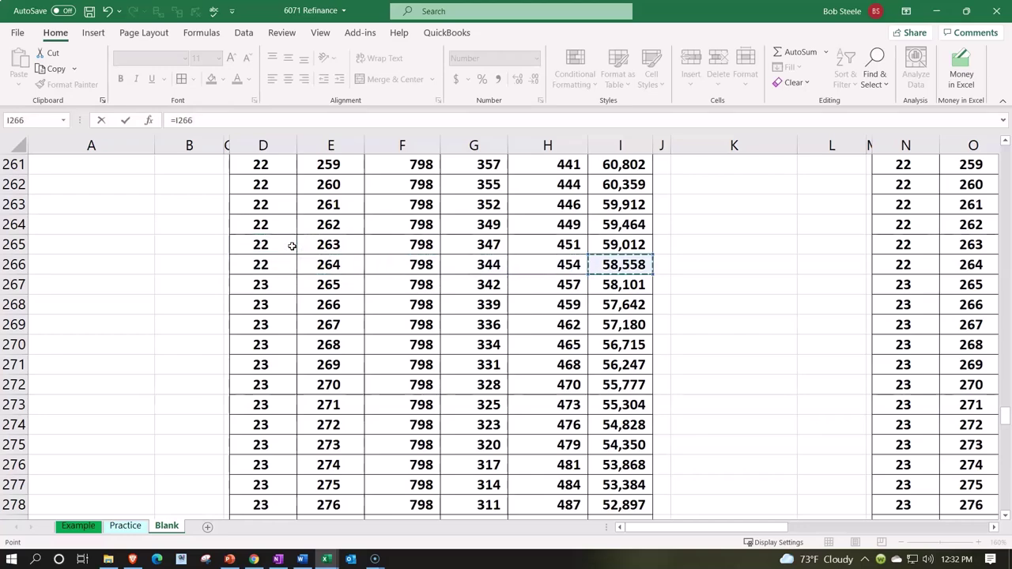
key("Tab")
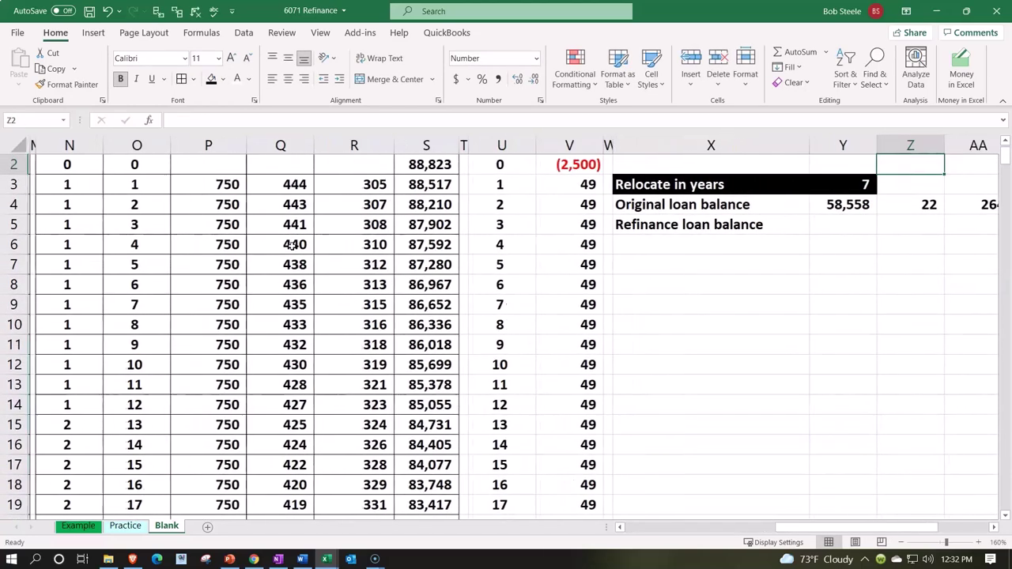
key("Return")
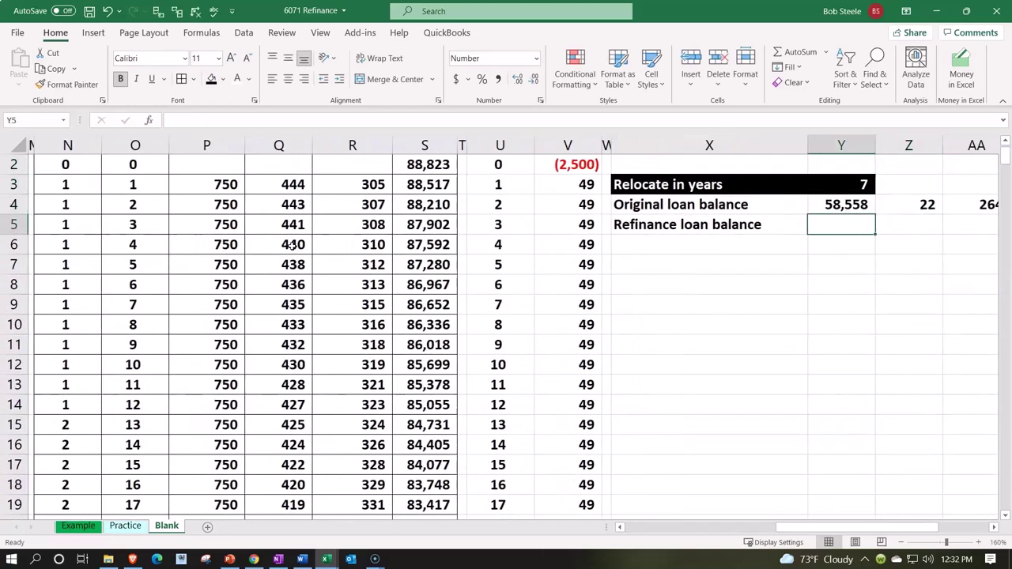
Step: Link the refinance loan balance cell Y5 to the month 84 balance of the refinance amortization table, S86
type("=")
key("Left")
key("Left")
key("Left")
key("Left")
key("Left")
key("Left")
key("Left")
key("Left")
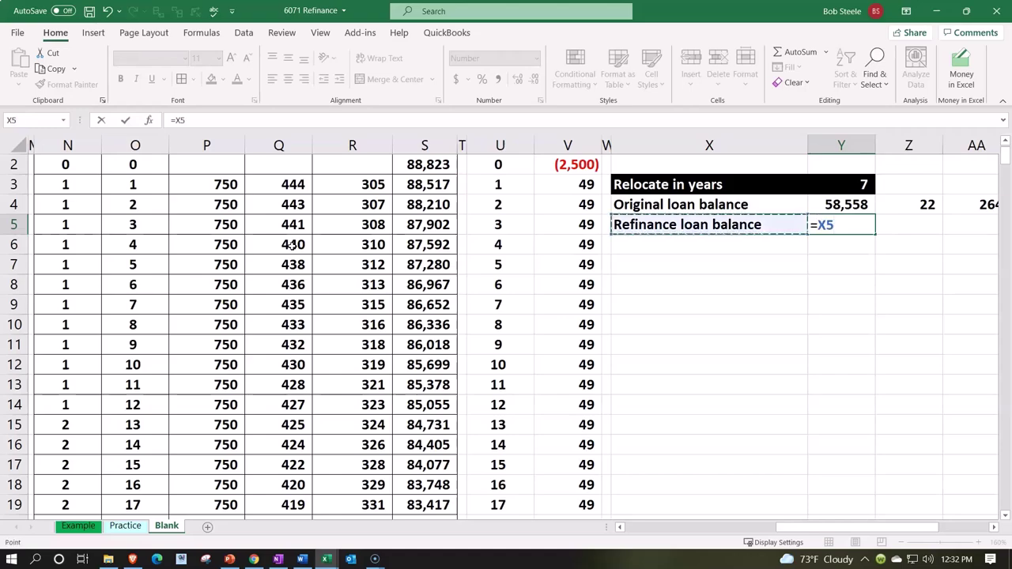
key("Left")
key("Left")
key("Left")
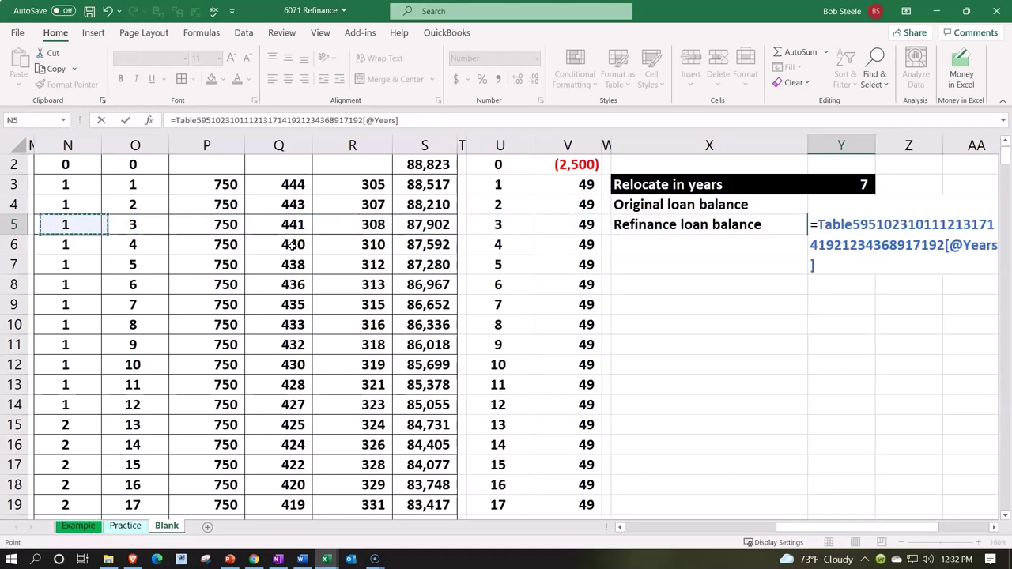
scroll(278, 319, "down", 15)
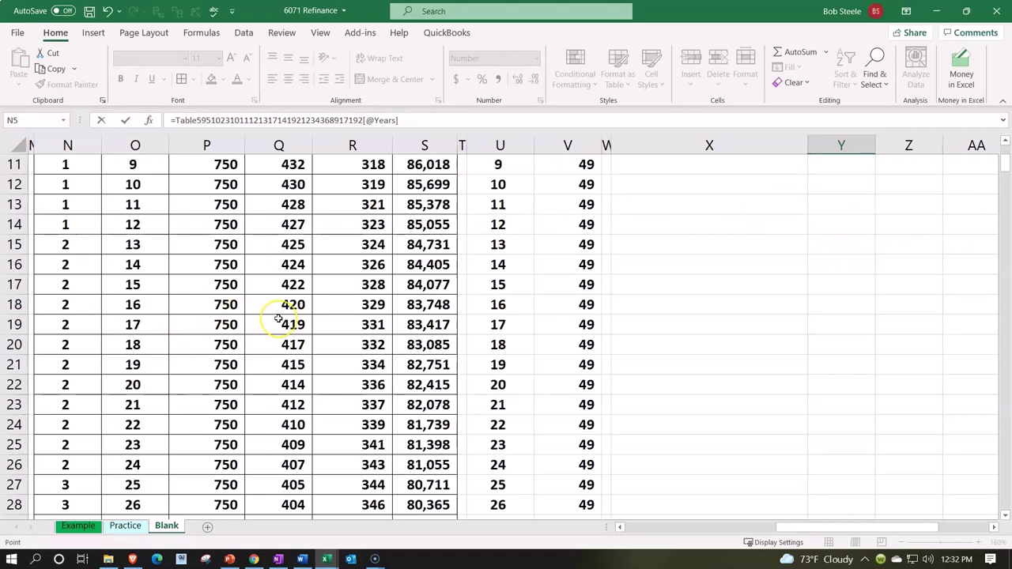
scroll(279, 319, "down", 10)
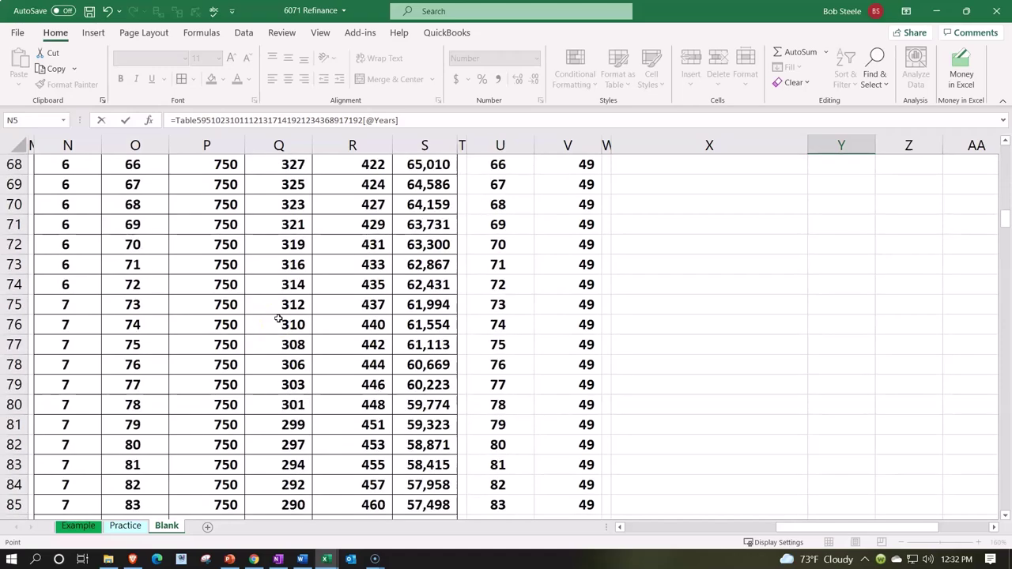
left_click(79, 340)
key("Right")
key("Right")
key("Right")
key("Right")
key("Right")
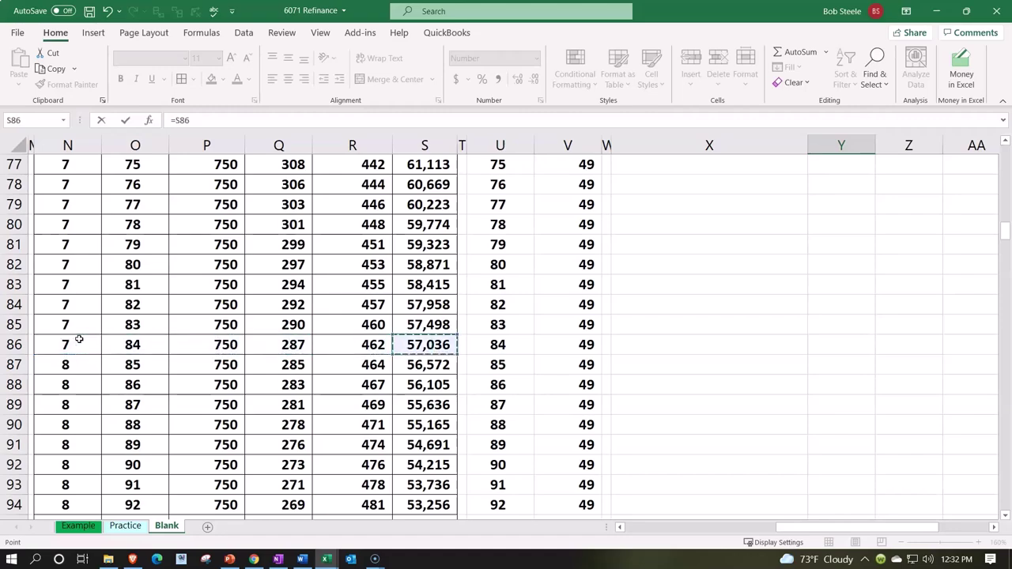
key("Return")
Step: Underline the refinance loan balance value in Y5
key("Right")
key("Right")
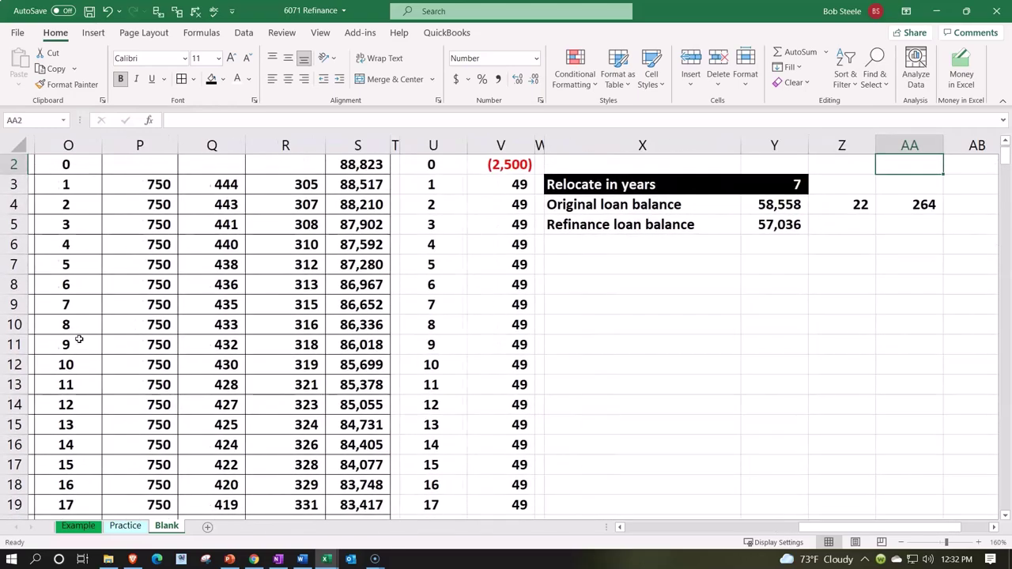
key("Down")
key("Down")
key("Down")
key("Left")
key("Left")
key("Left")
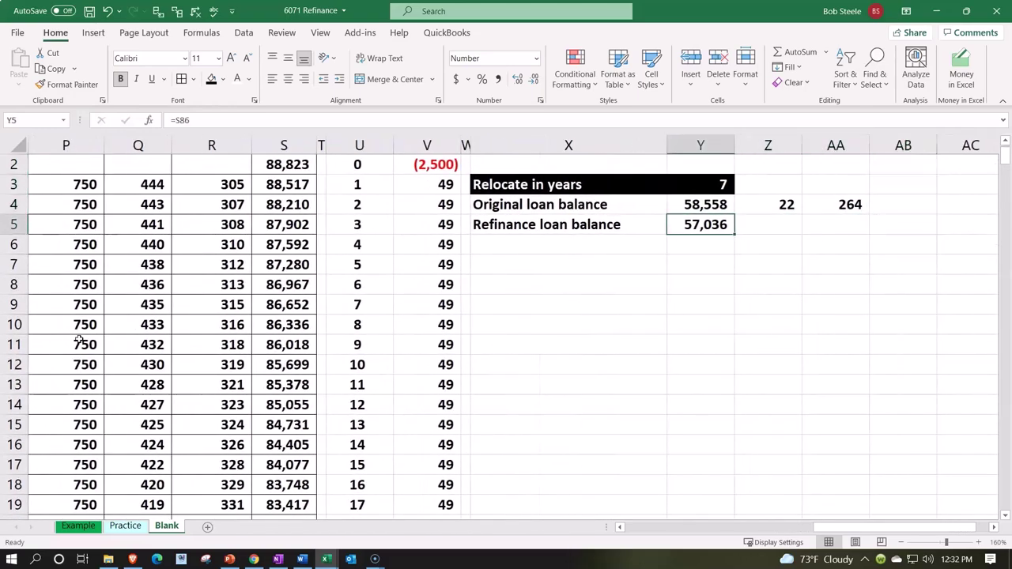
left_click(152, 79)
Step: Enter the label "Difference" in X6 and the formula =Y4-Y5 in Y6
left_click(527, 245)
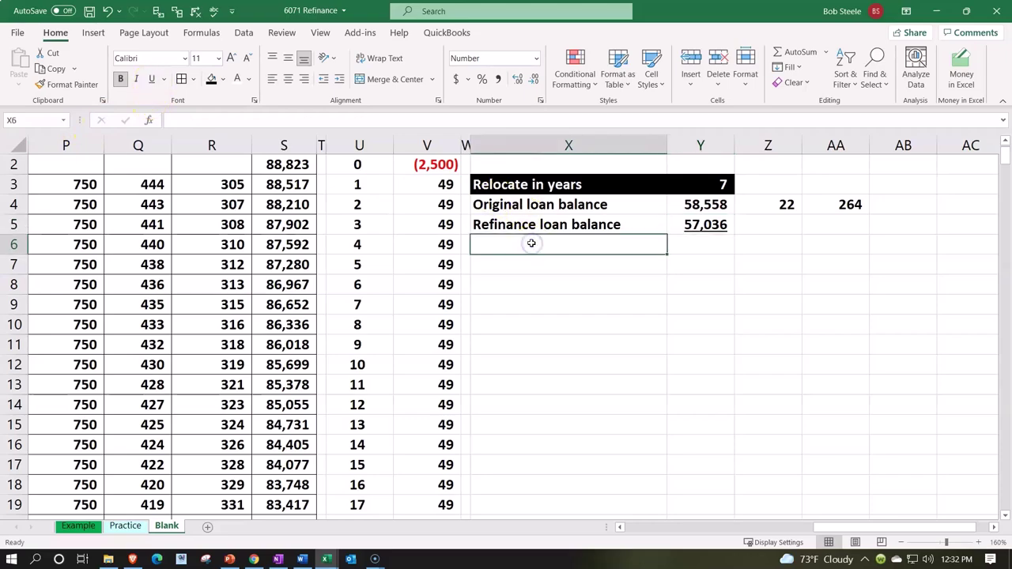
type("Difference")
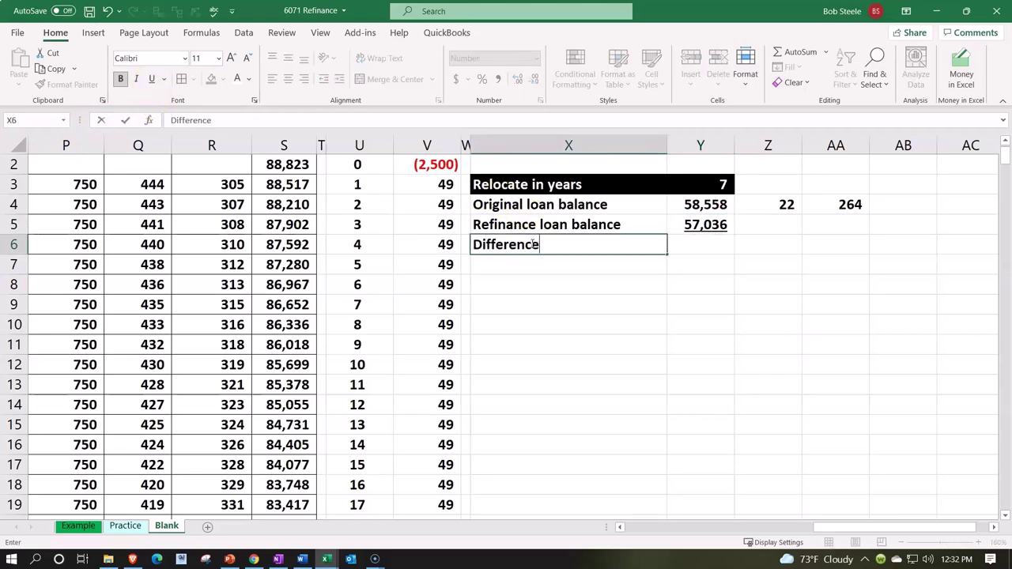
key("Tab")
type("=")
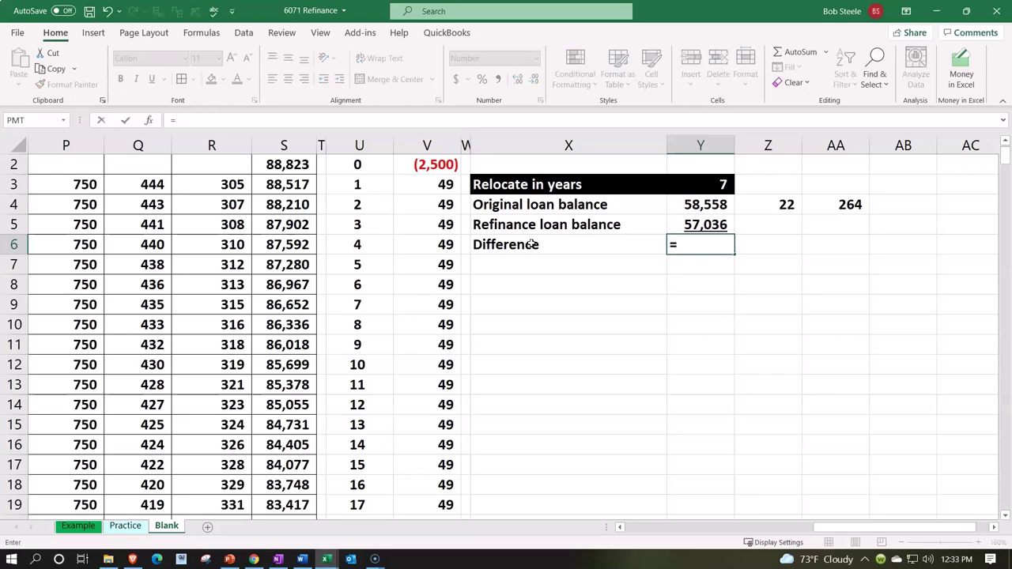
key("Up")
key("Up")
type("-")
key("Up")
key("Return")
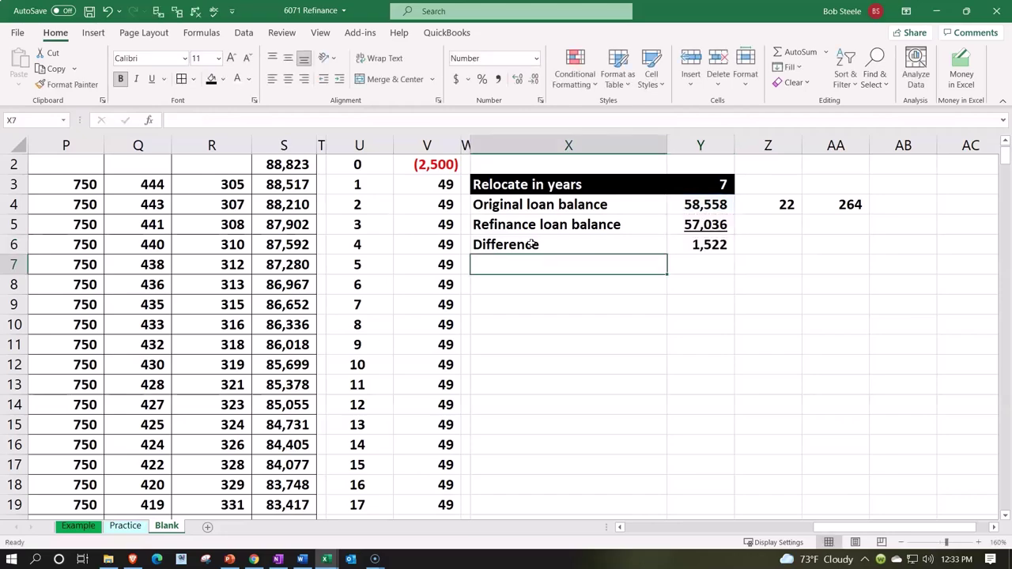
Step: Show the loan balances and their difference in Y4:Y6 with two decimal places
key("Up")
key("Right")
key("shift+Up")
key("shift+Up")
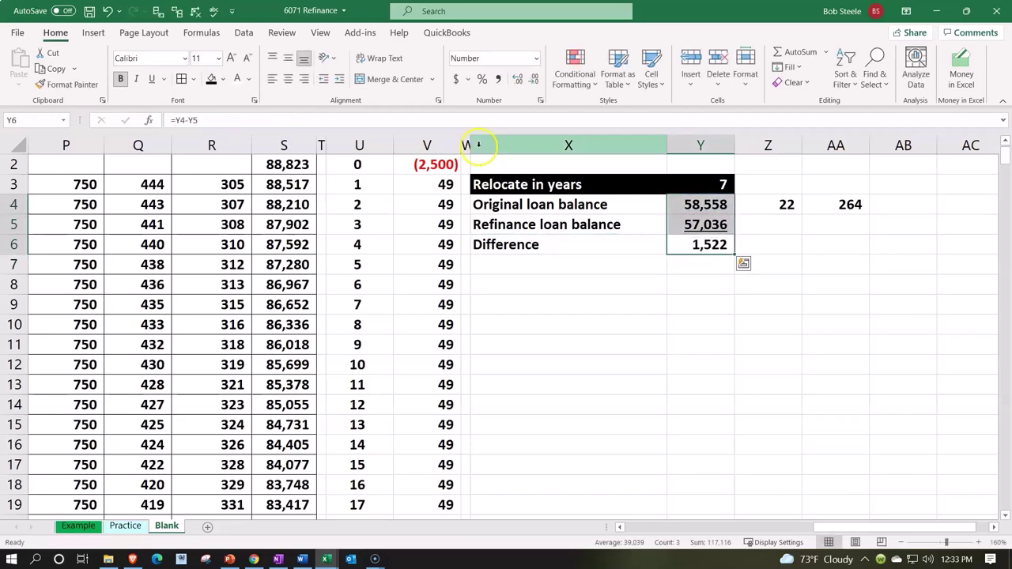
left_click(516, 80)
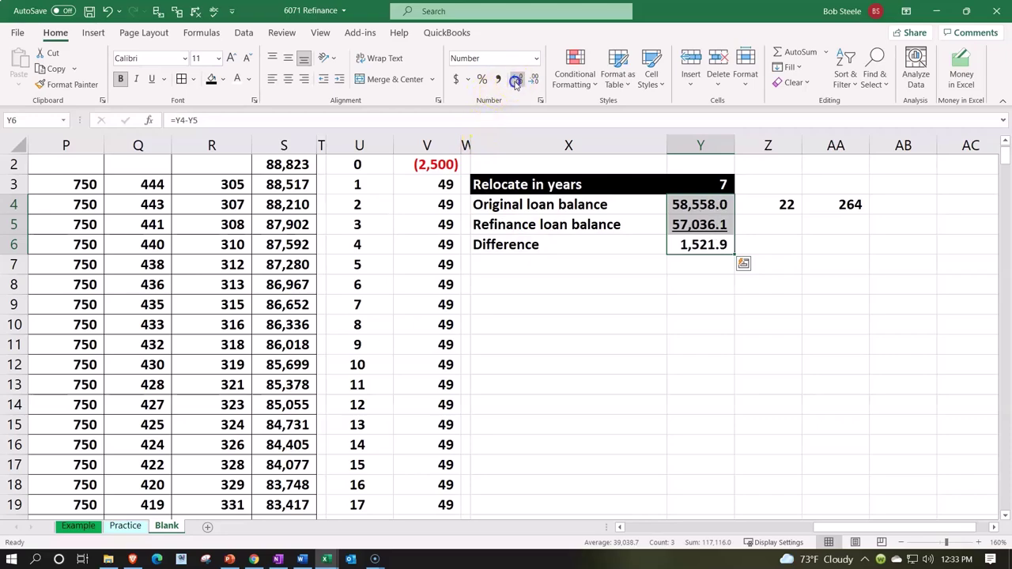
left_click(517, 81)
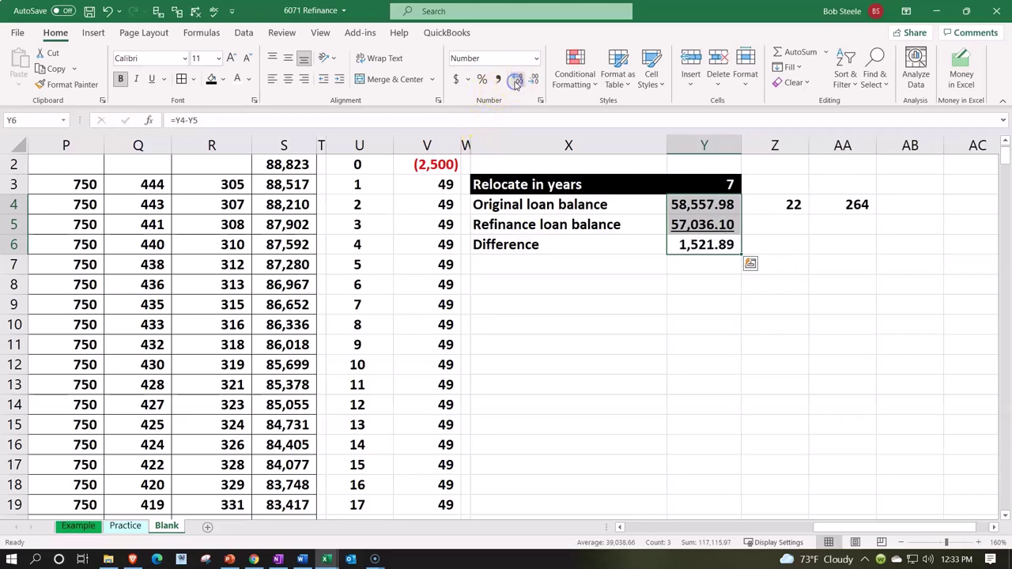
Step: Enter the label "Rate" in X8 and start a RATE formula in Y8 with Y3*12 as the number of periods
left_click(508, 286)
type("Rate")
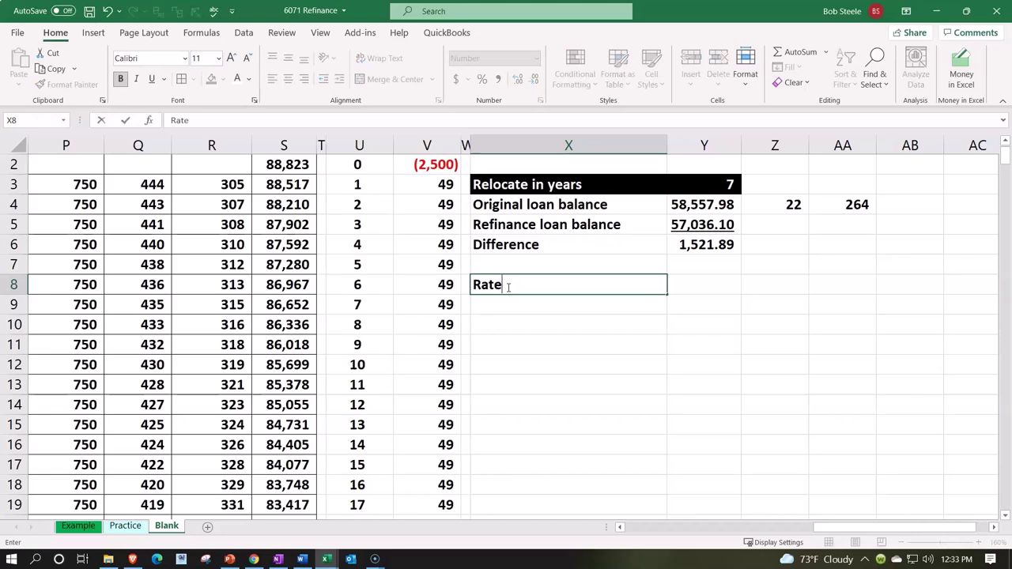
key("Tab")
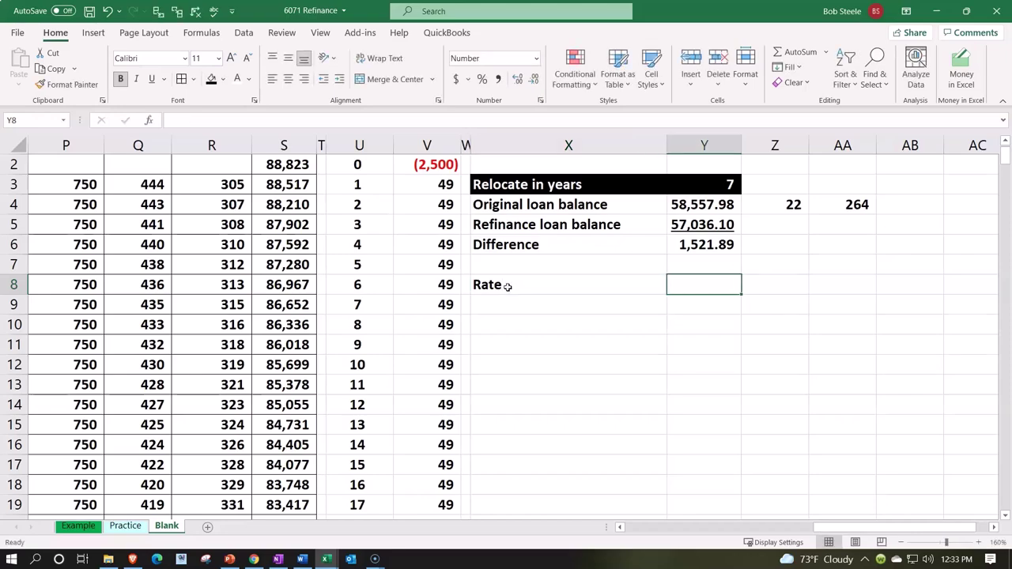
type("=rate")
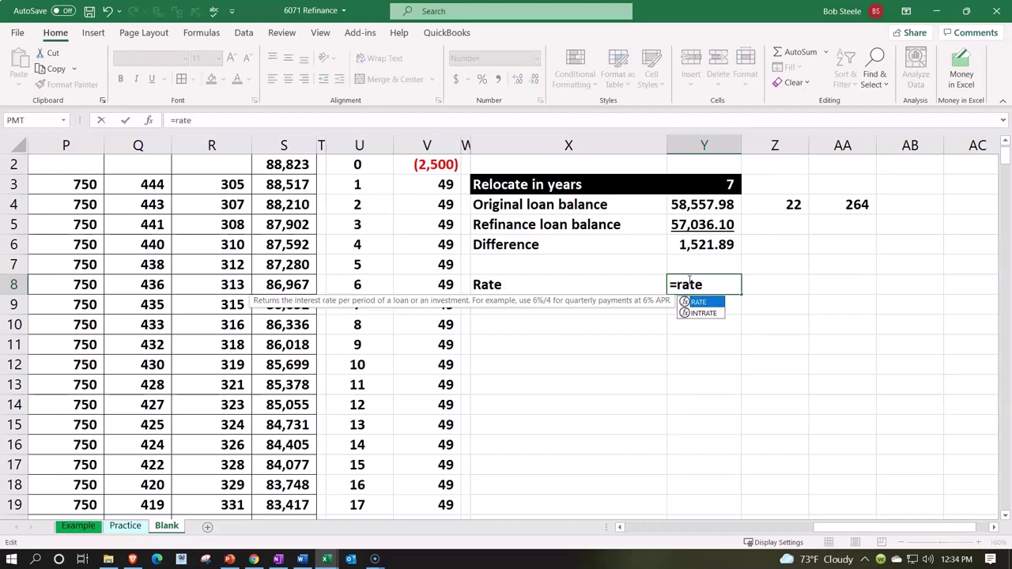
type("(")
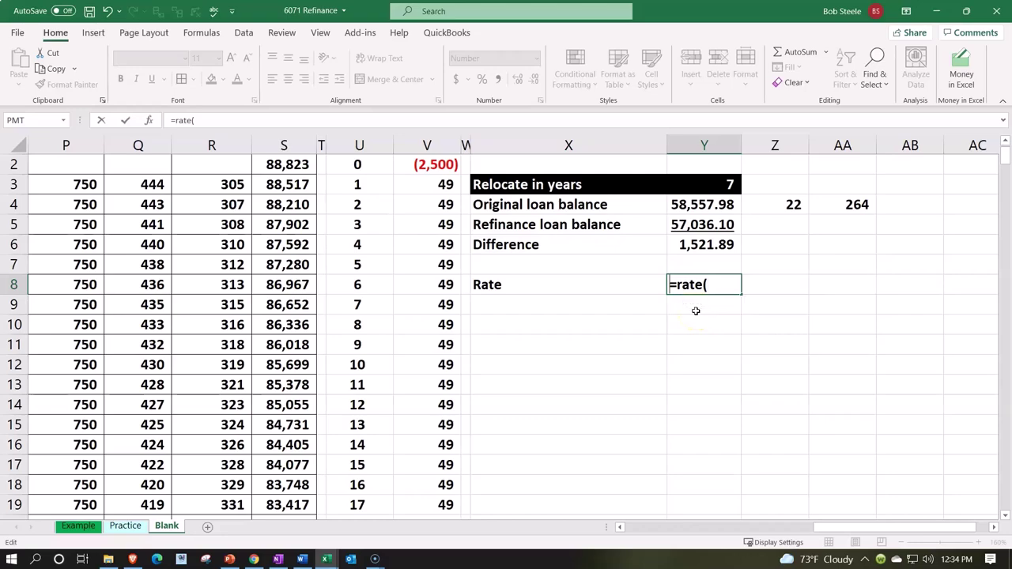
left_click(720, 184)
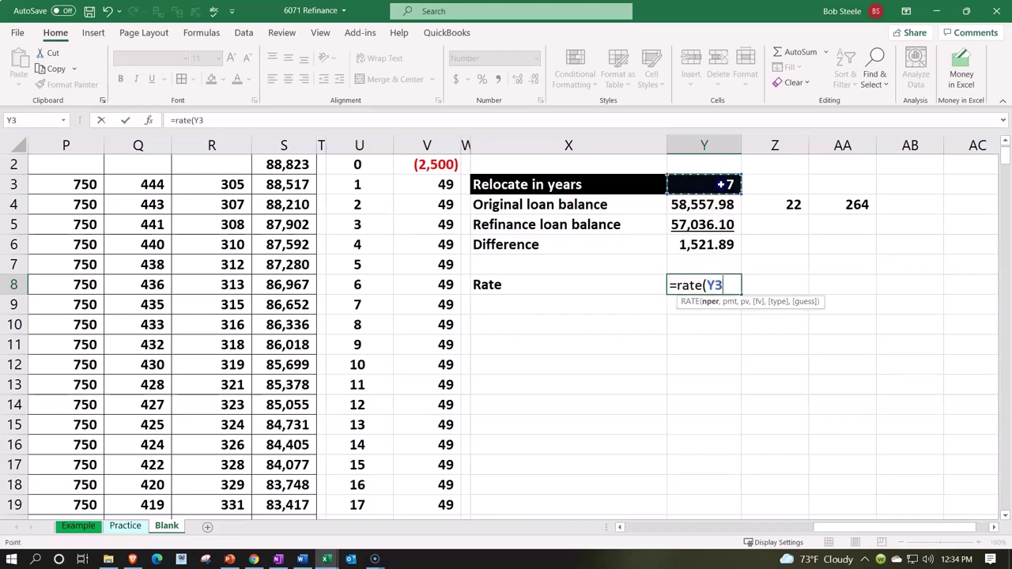
type("*12")
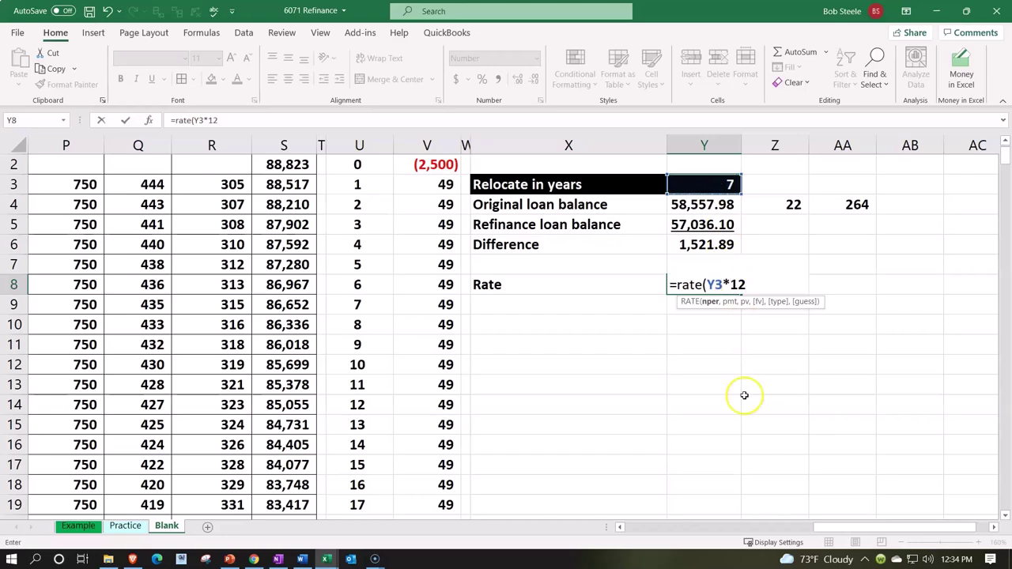
type(",")
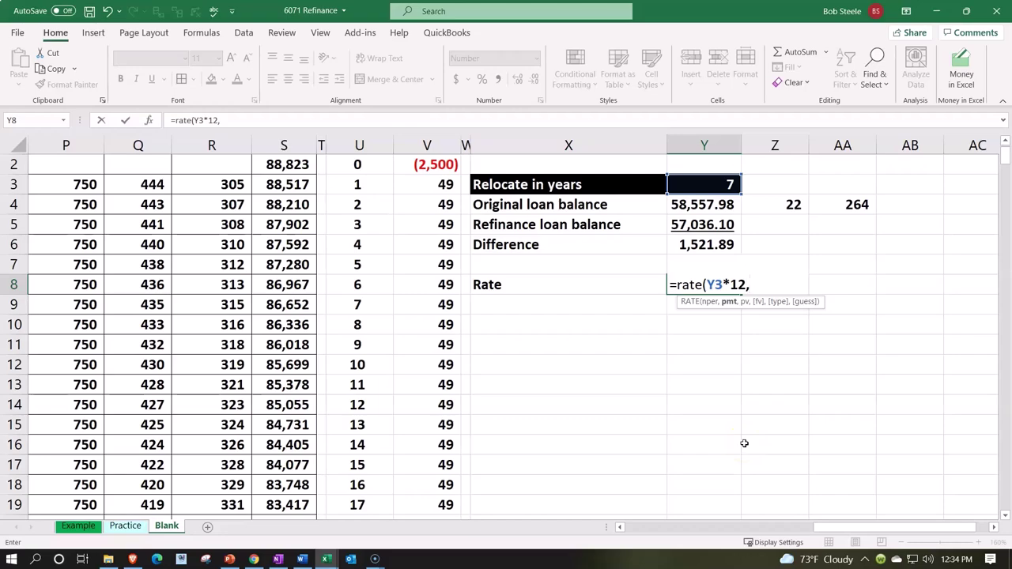
Step: Use the difference between the original and refinance loan payments, B17-L17, as the payment argument of the RATE formula
key("Left")
key("Left")
key("Left")
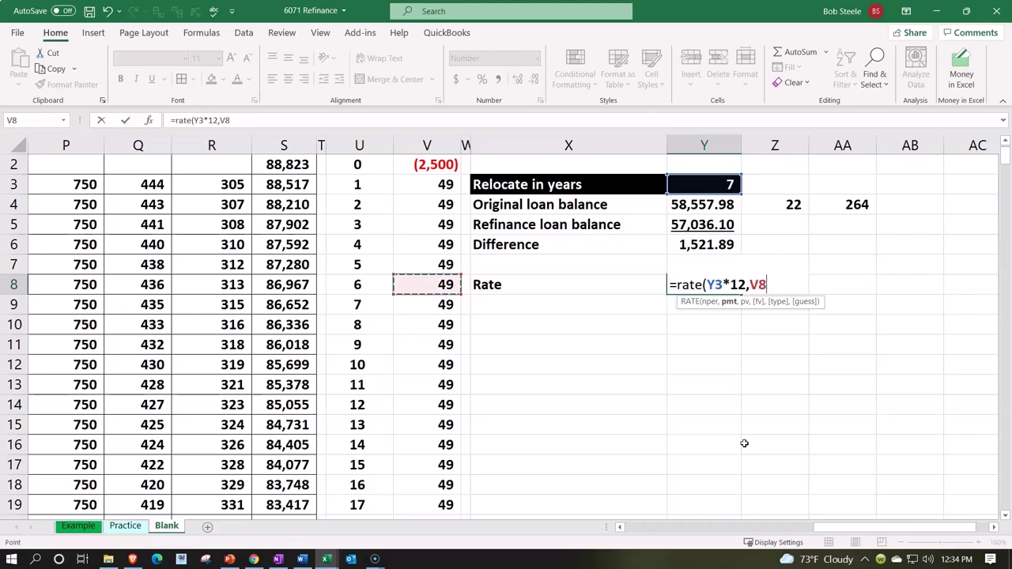
key("Left")
key("Left")
key("Left")
key("Left")
key("Left")
key("Left")
key("Left")
key("Left")
key("Left")
key("Left")
key("Left")
key("Left")
key("Left")
key("Left")
key("Left")
key("Left")
key("Left")
key("Left")
key("Left")
key("Left")
key("Left")
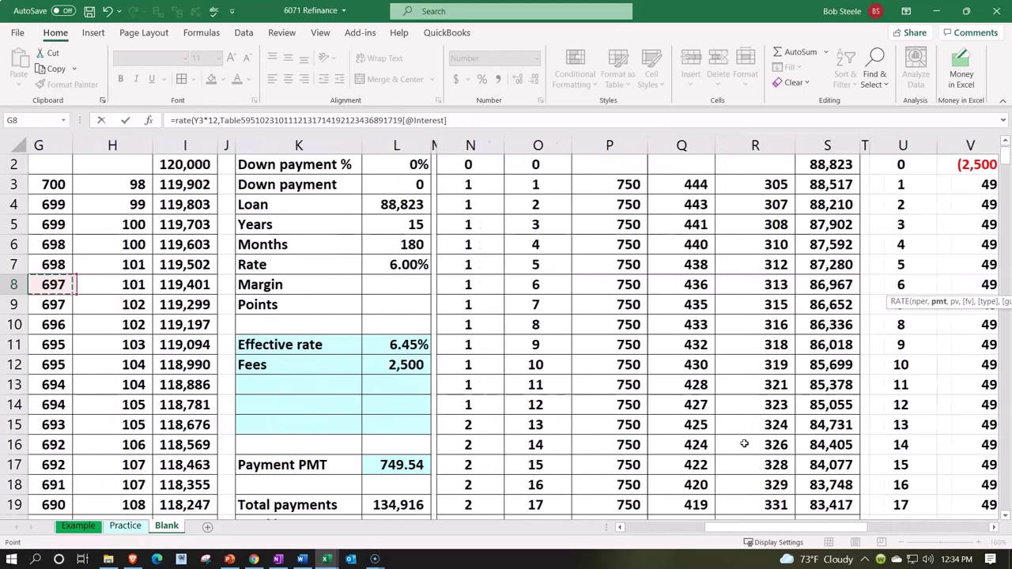
key("Down")
key("Down")
key("Down")
key("Down")
key("Down")
key("Down")
key("Down")
key("Down")
key("Down")
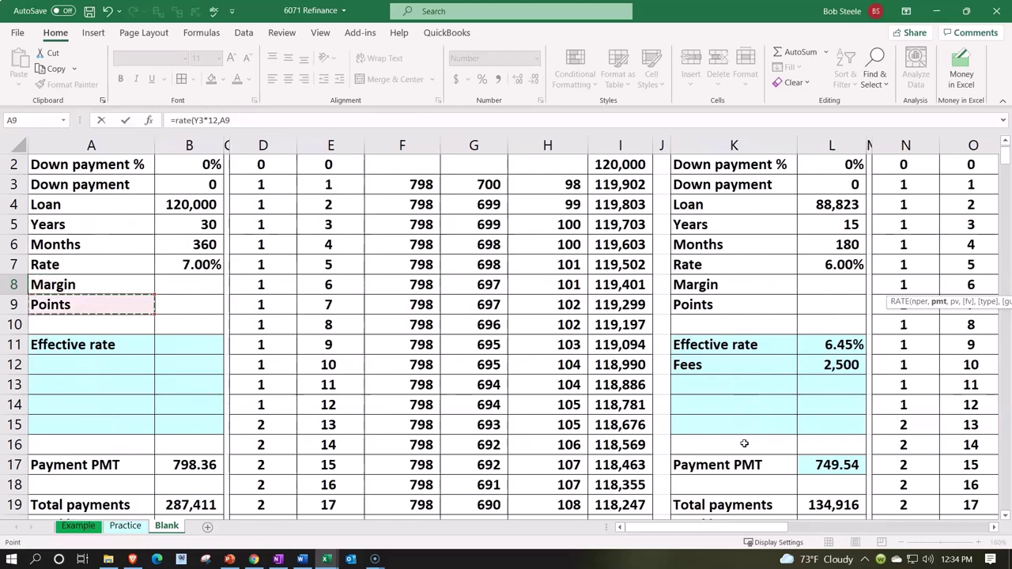
key("Right")
type("-")
left_click(838, 465)
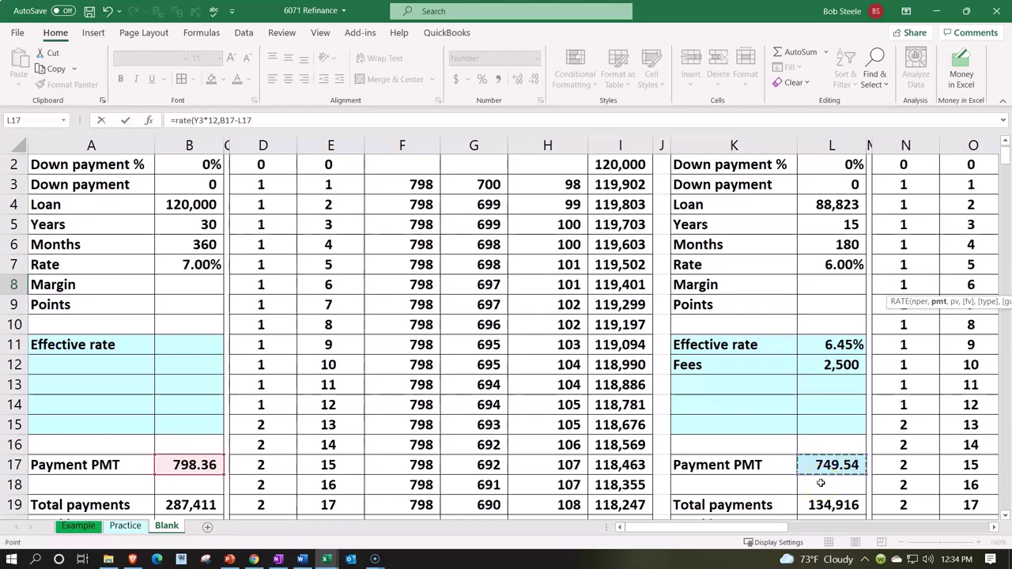
type(",")
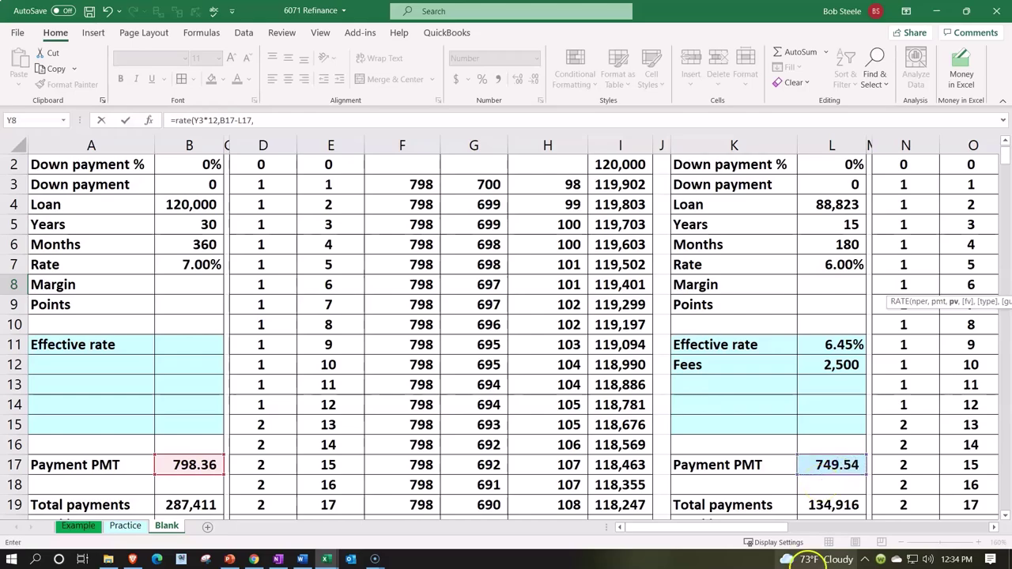
Step: Complete the RATE formula with V2 as present value and Y6 as future value, and multiply the result by 12
left_click_drag(772, 529, 785, 530)
left_click_drag(895, 533, 918, 531)
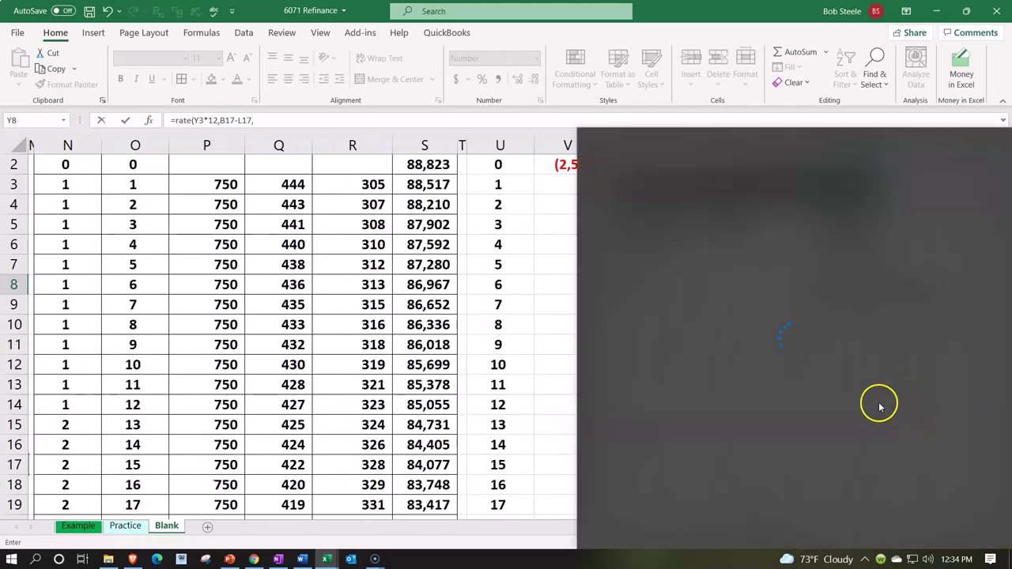
scroll(713, 395, "up", 1)
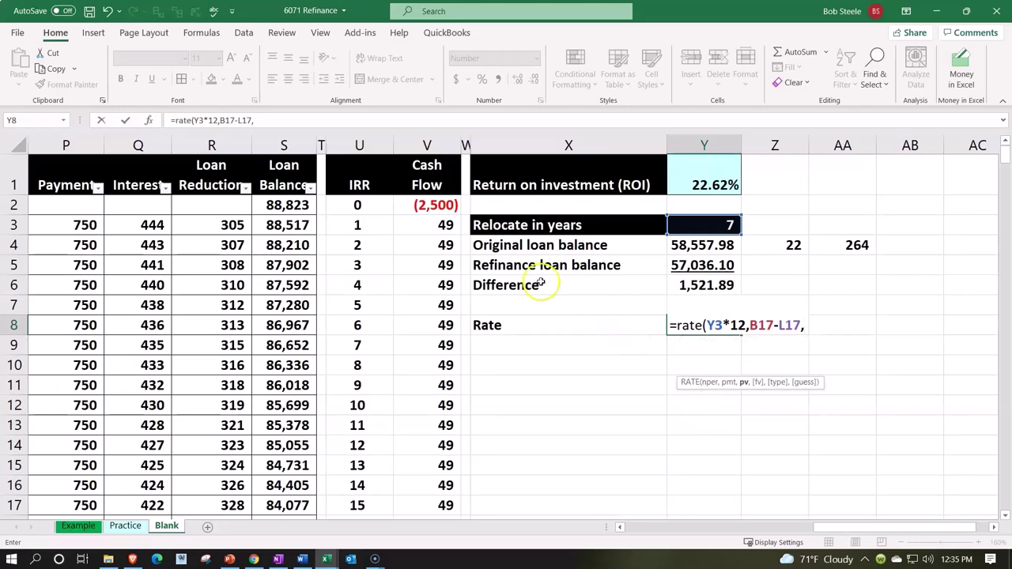
left_click(439, 206)
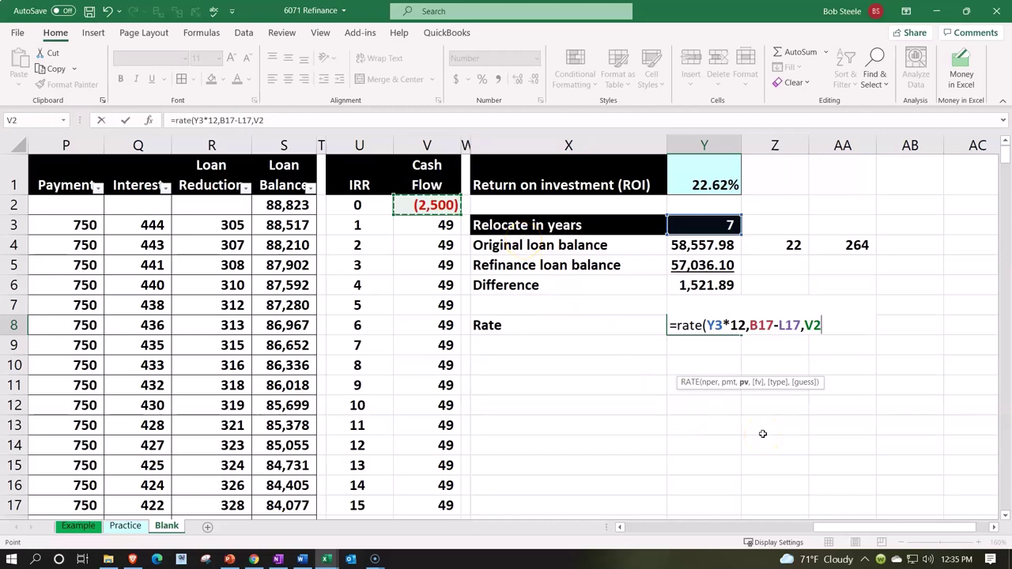
type(",")
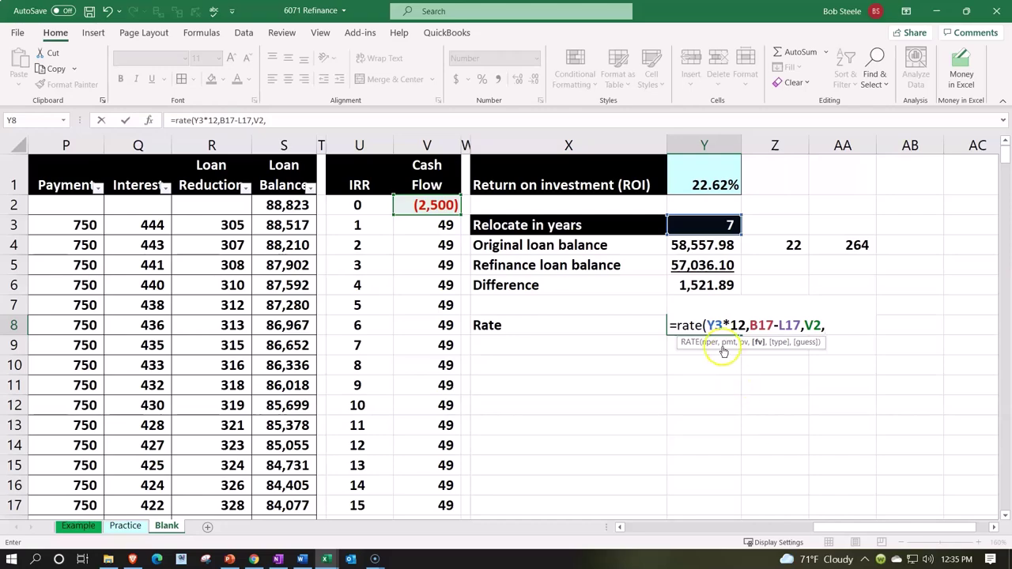
left_click(700, 282)
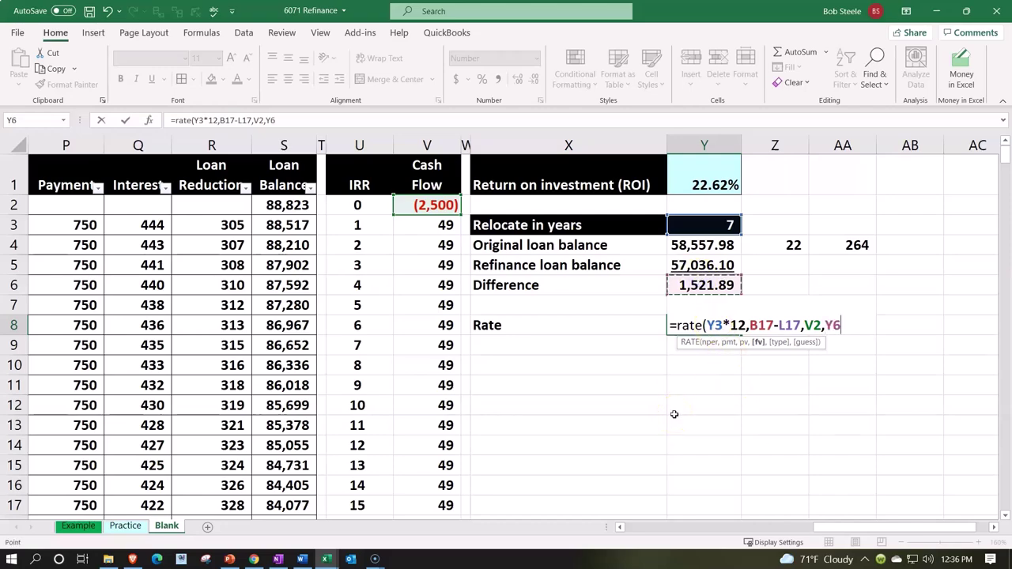
type(")")
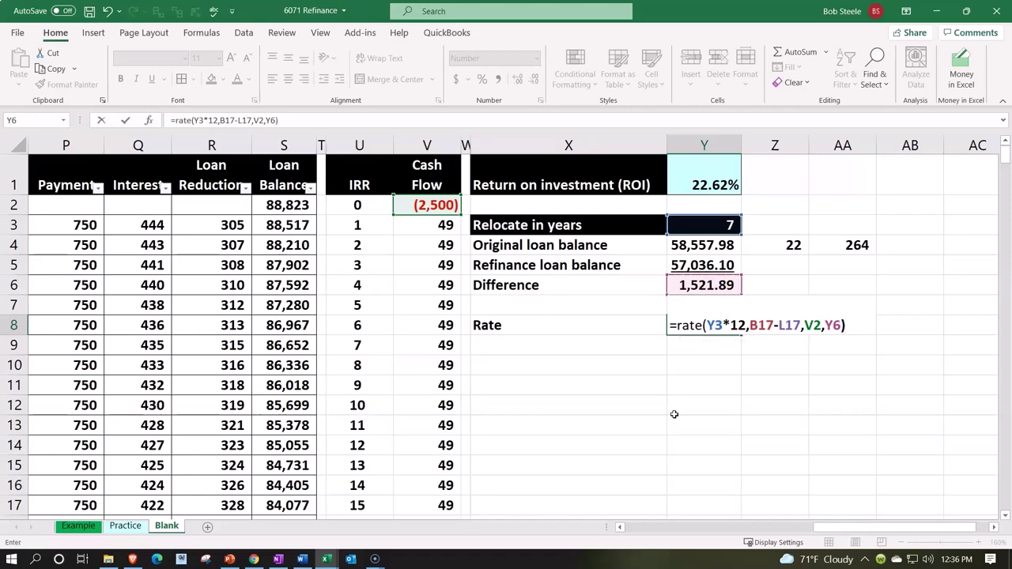
type("*12")
key("Return")
Step: Format the rate in Y8 as a percentage with three decimal places
key("Up")
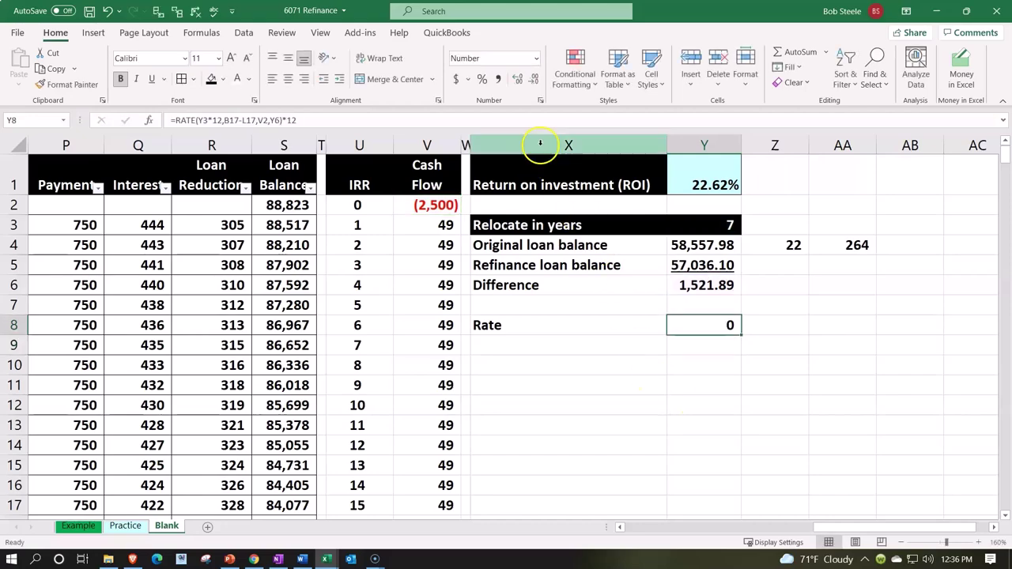
left_click(483, 80)
left_click(516, 79)
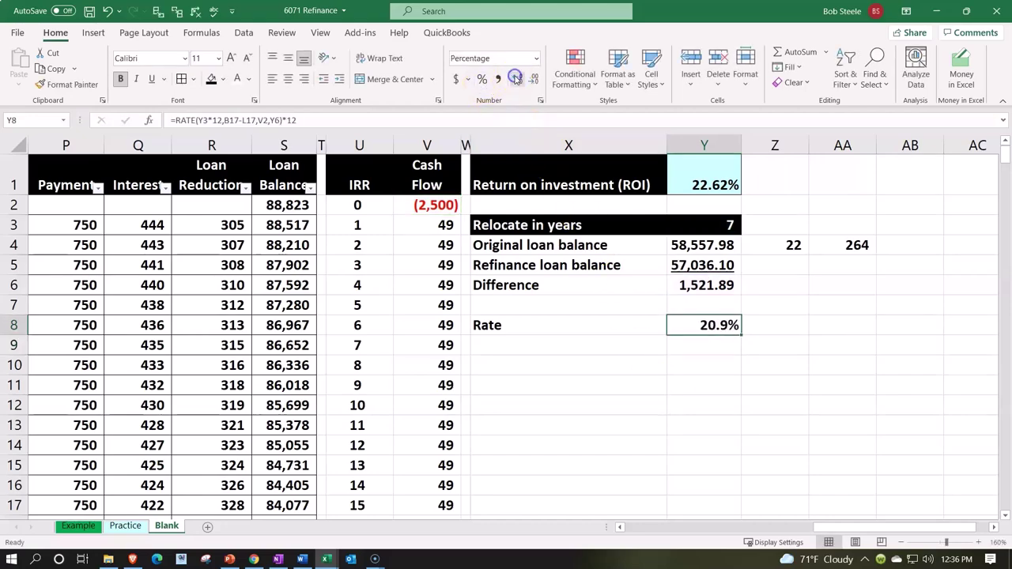
left_click(516, 79)
left_click(517, 79)
Step: Clear the helper values in Z4:AA4 and narrow column Z to a width of about 0.88
left_click_drag(793, 245, 831, 240)
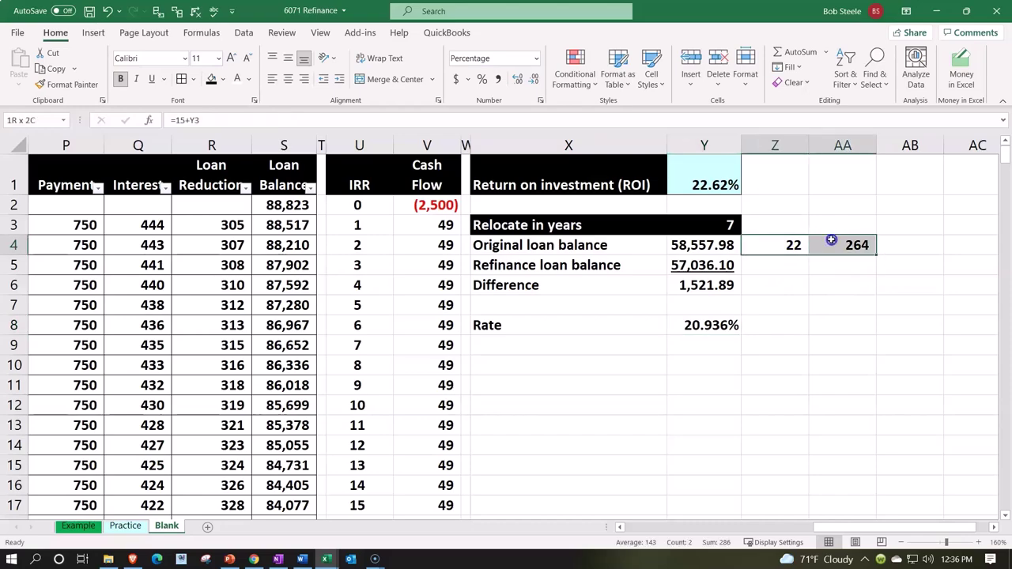
key("Delete")
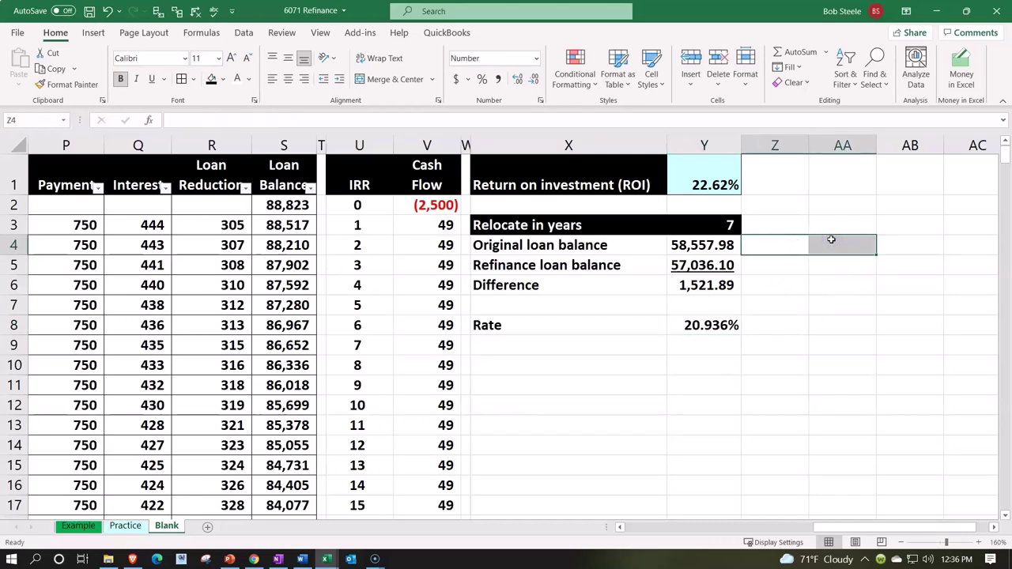
left_click(801, 322)
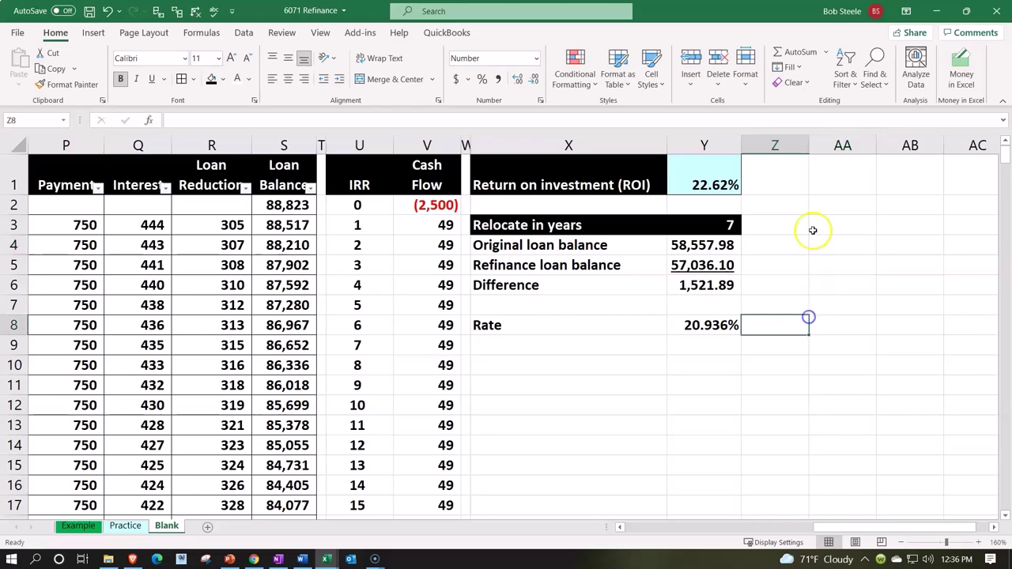
left_click_drag(808, 147, 754, 148)
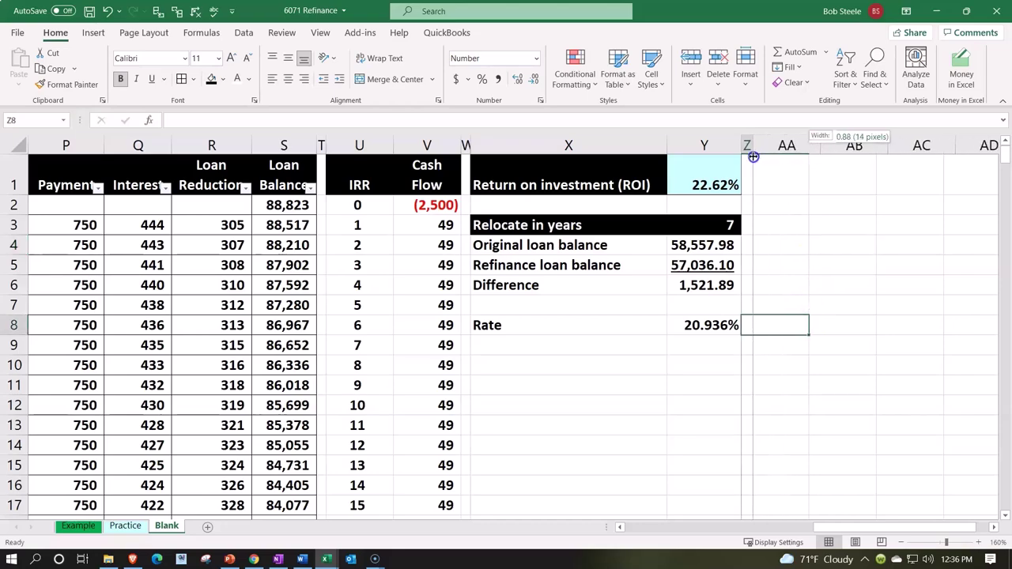
Step: Enter the header "IRR" in AA1 and apply the black header formatting of U1:V1 to AA1:AB1
left_click(776, 169)
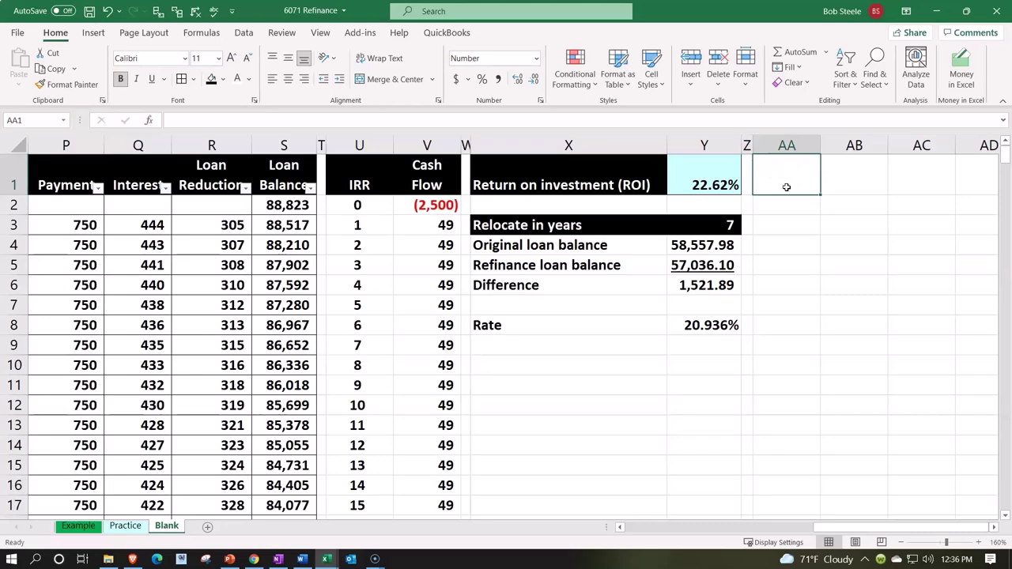
type("IRR")
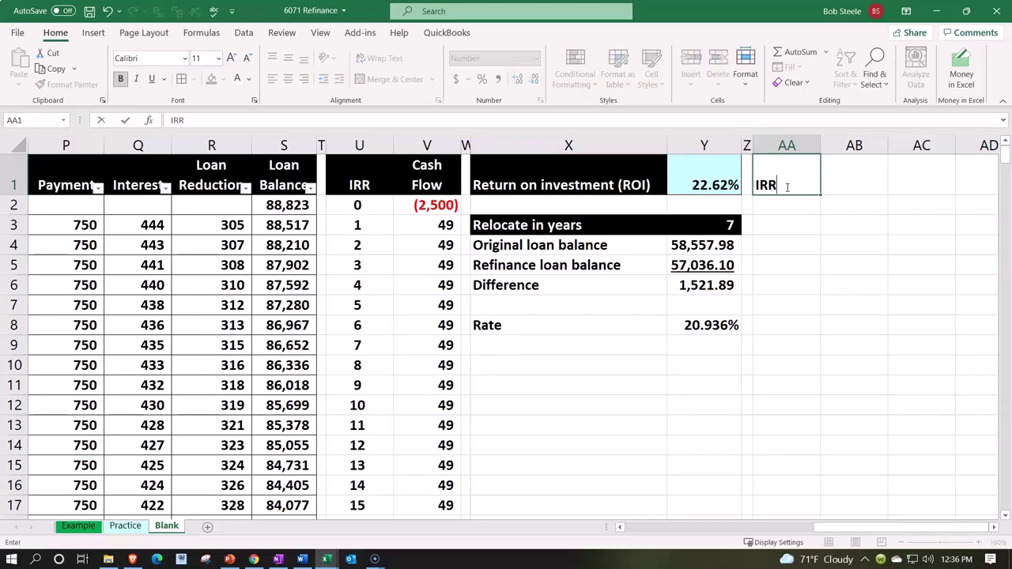
key("Tab")
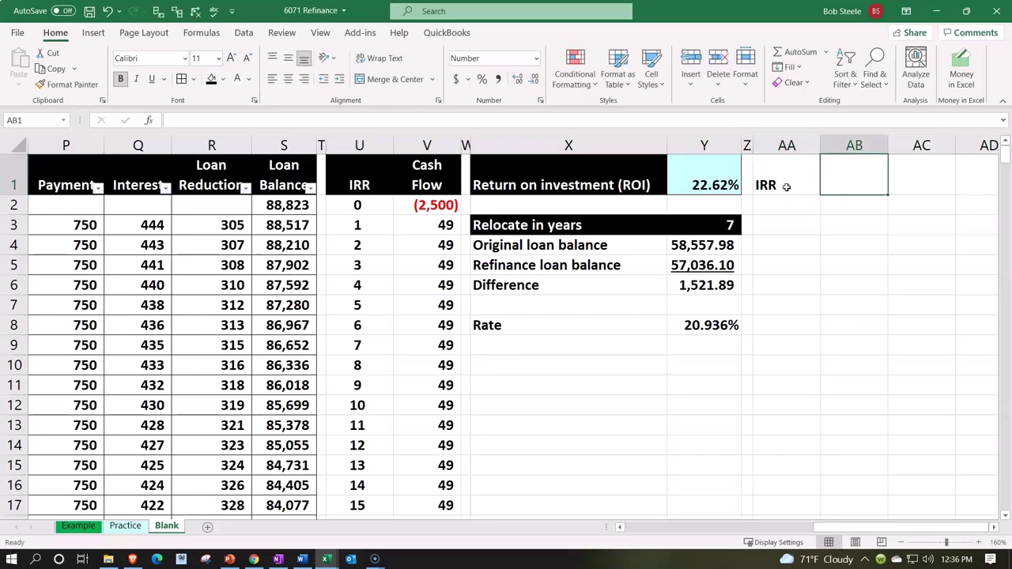
left_click_drag(369, 181, 441, 181)
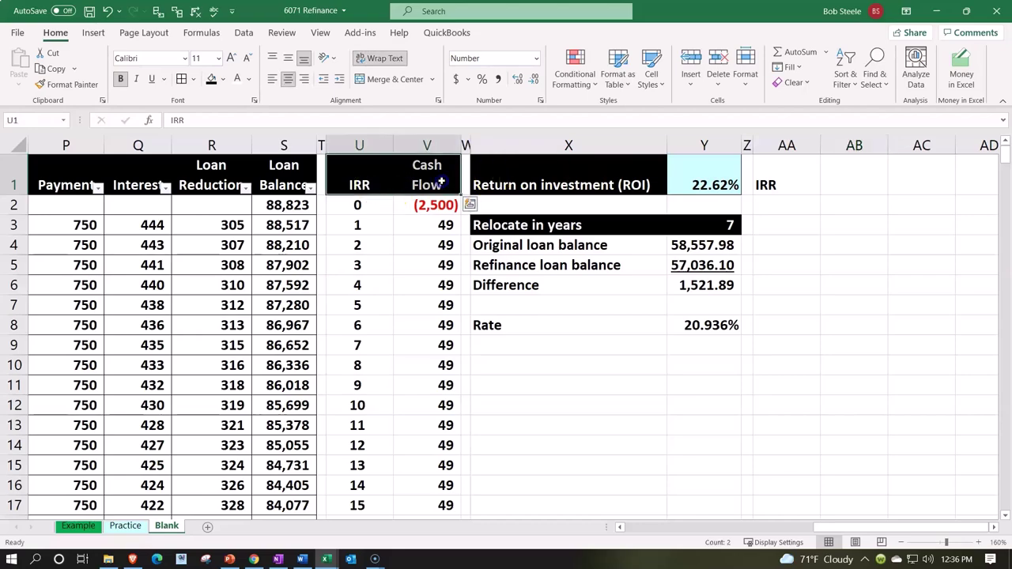
left_click(87, 90)
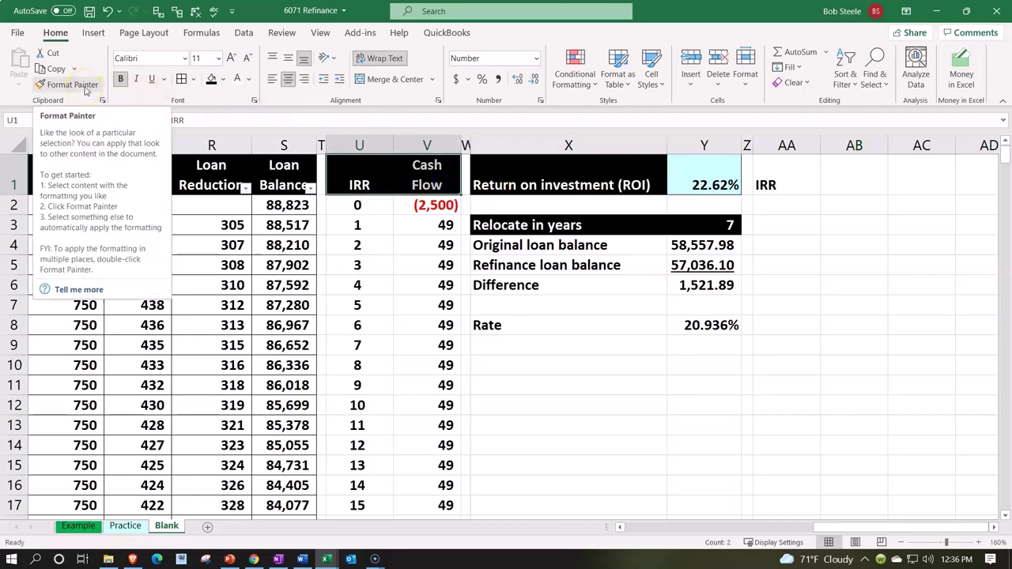
left_click(806, 168)
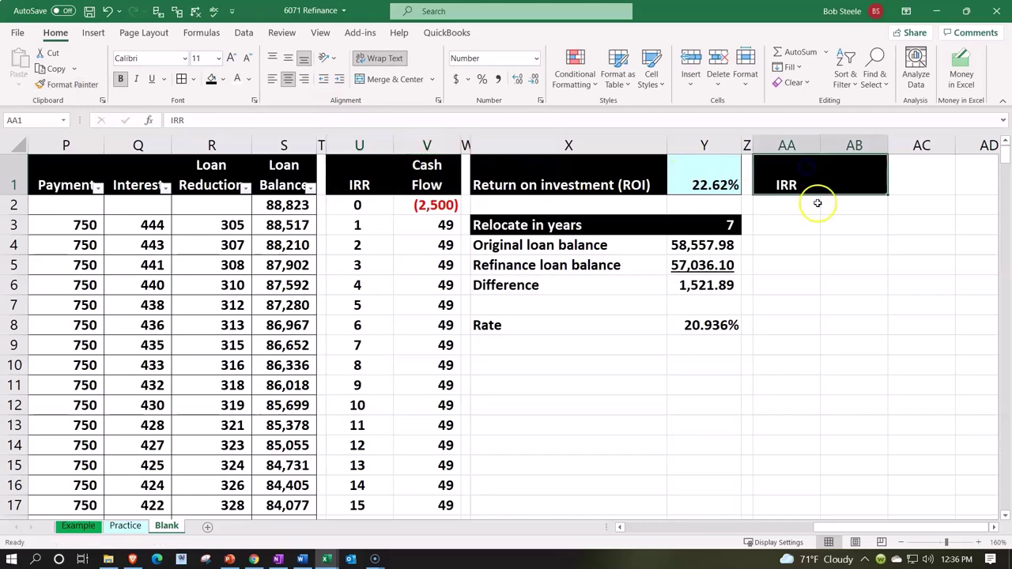
Step: Copy the "Cash Flow" header from V1 into AB1
left_click(410, 172)
key("ctrl+c")
left_click(847, 190)
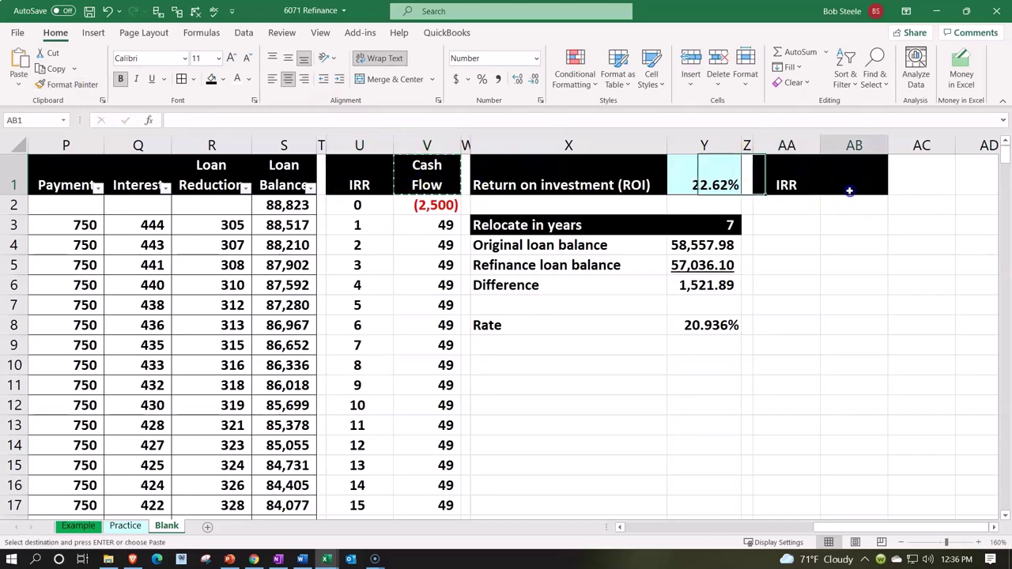
key("ctrl+v")
Step: Enter 0, 1 and 2 in AA2:AA4 and fill the number series down column AA to row 157
left_click(786, 208)
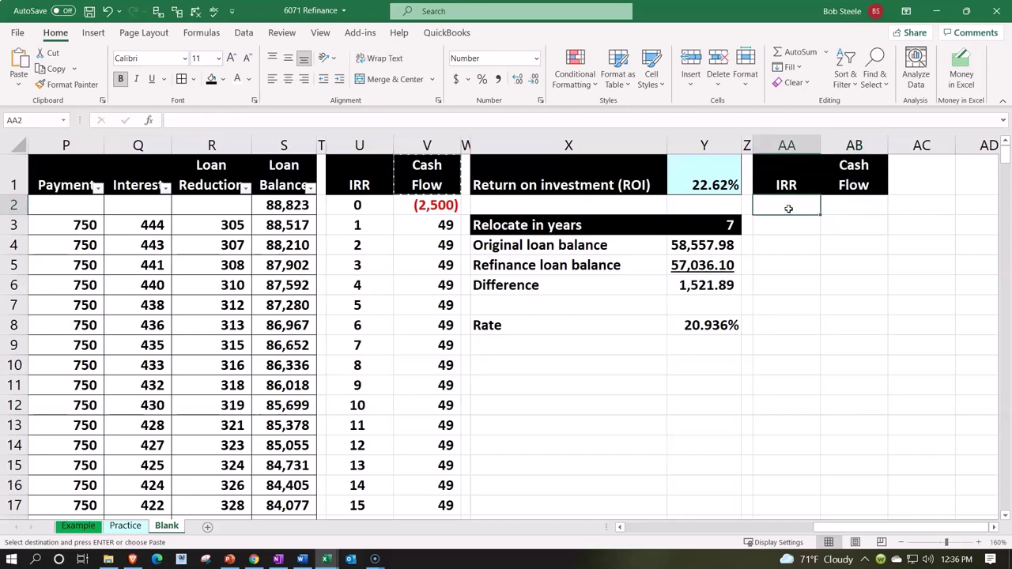
type("0")
key("Return")
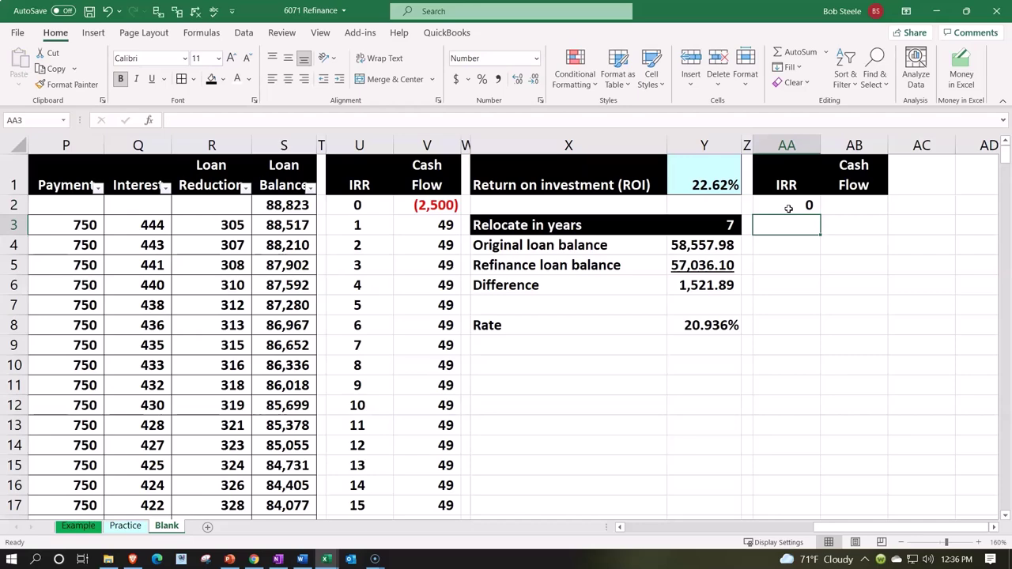
type("1")
key("Return")
type("2")
key("Return")
left_click_drag(788, 207, 780, 248)
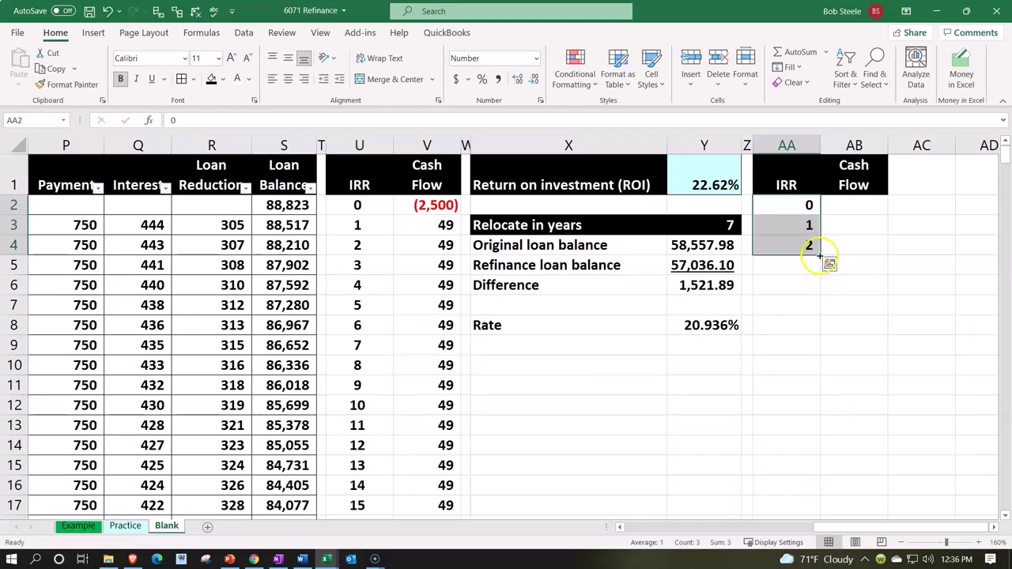
left_click_drag(820, 255, 823, 451)
left_click_drag(807, 558, 799, 393)
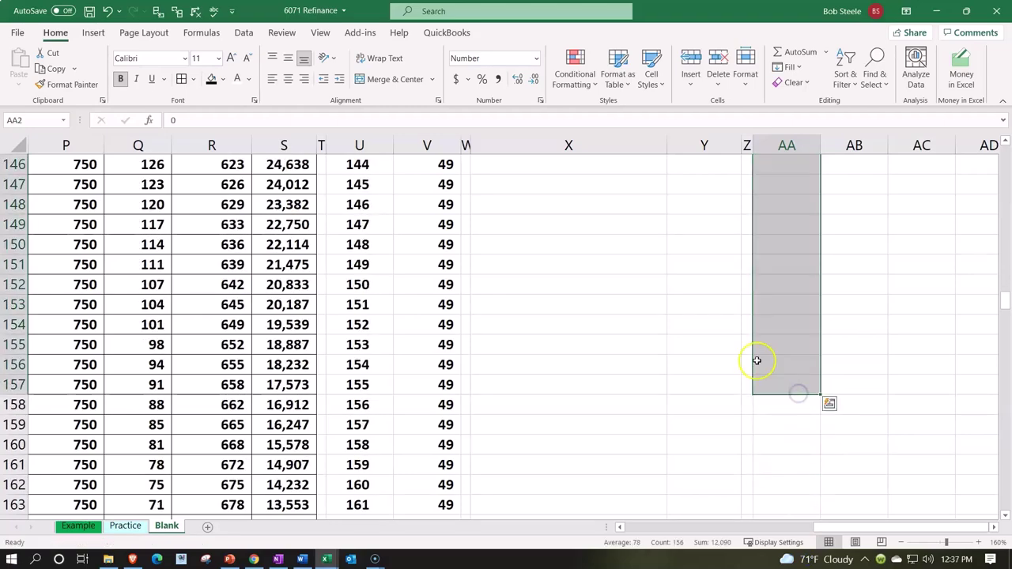
Step: Calculate =7*12 in the spare cell Y154 to get the number of months, and clear the cell
left_click(691, 329)
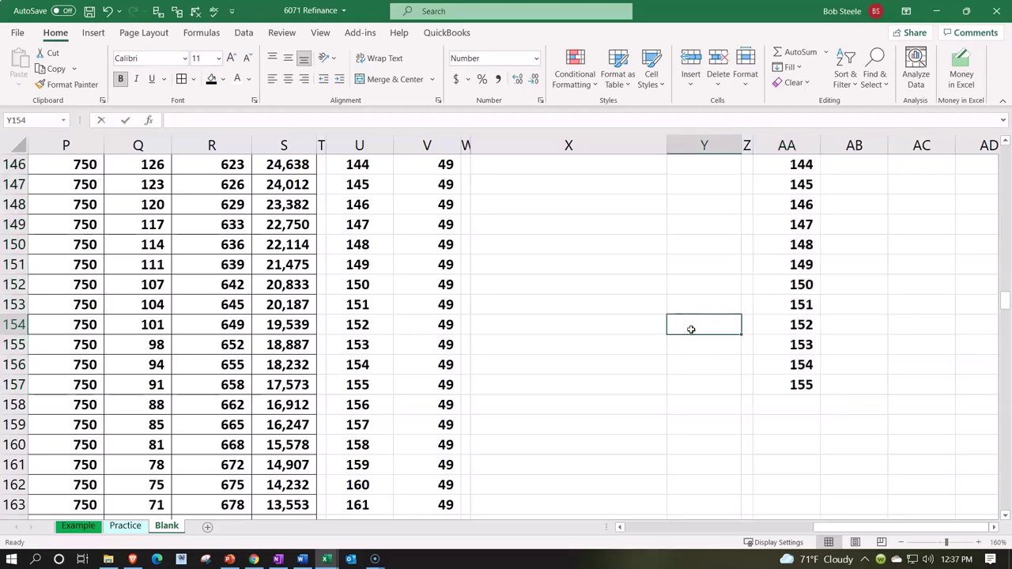
type("7*12")
key("Return")
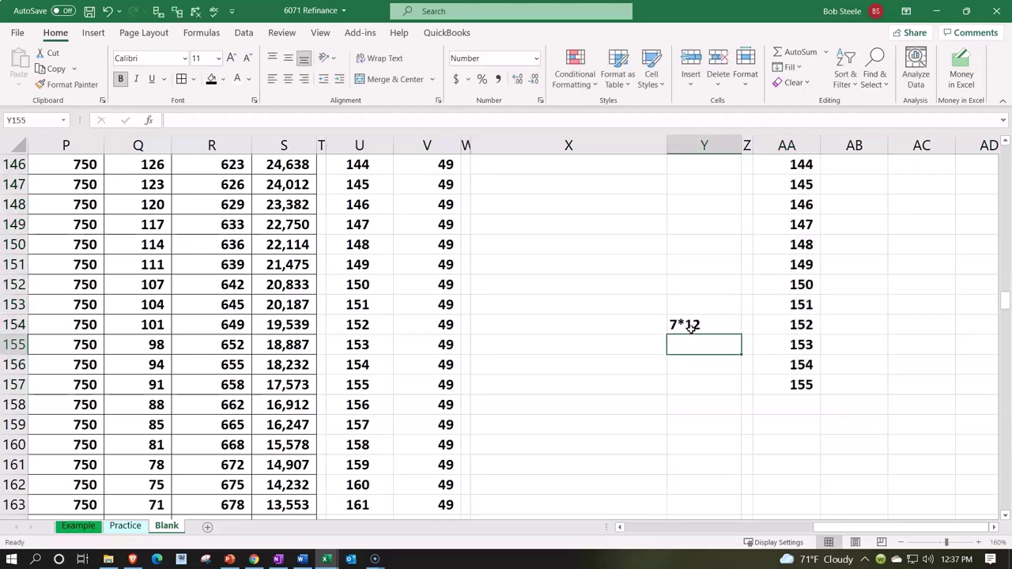
left_click(690, 329)
type("=7*12")
key("ctrl+Return")
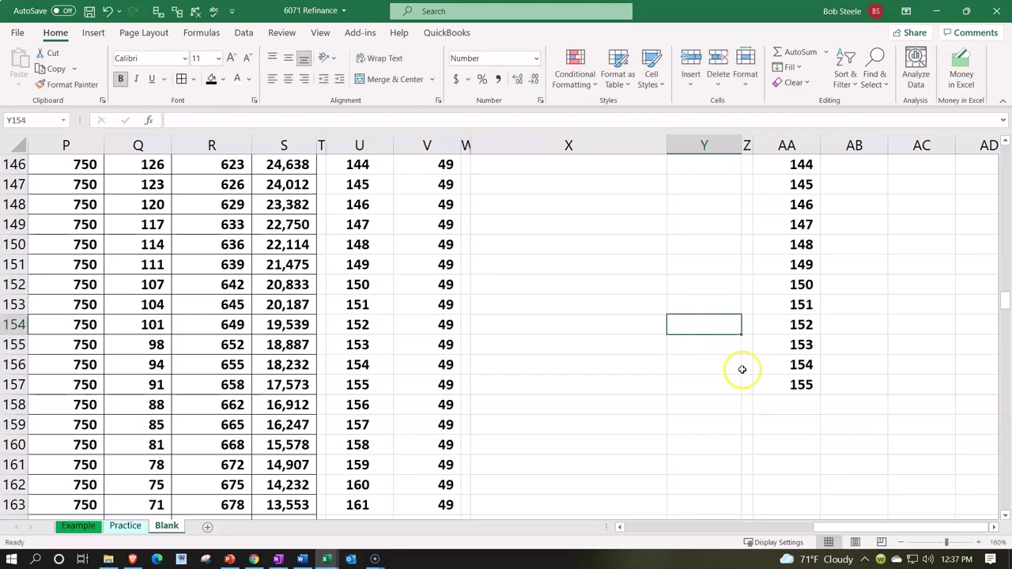
Step: Delete the period numbers in AA87:AA157 so the IRR series ends at month 84
left_click_drag(767, 382, 757, 269)
key("Delete")
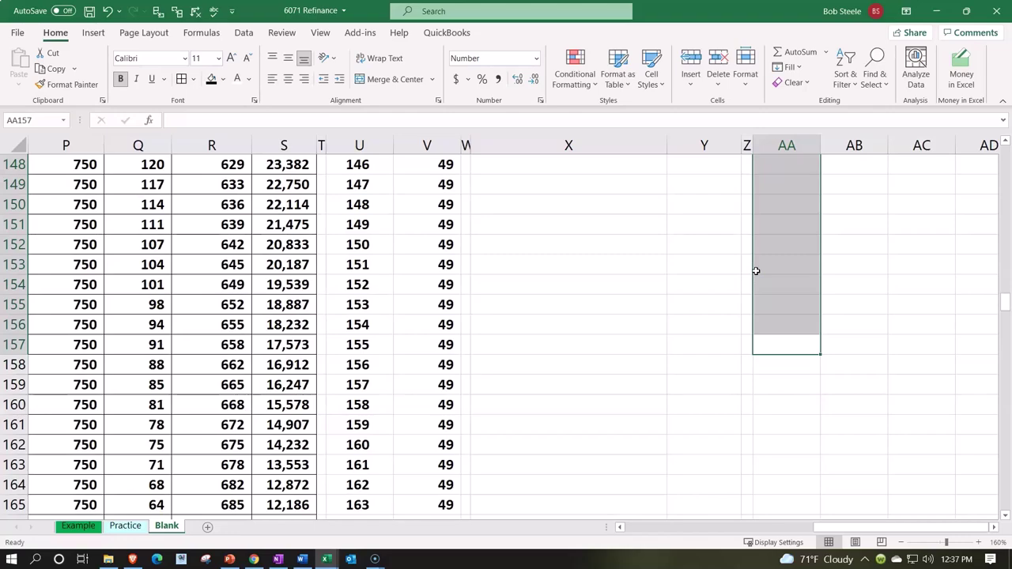
scroll(722, 287, "up", 20)
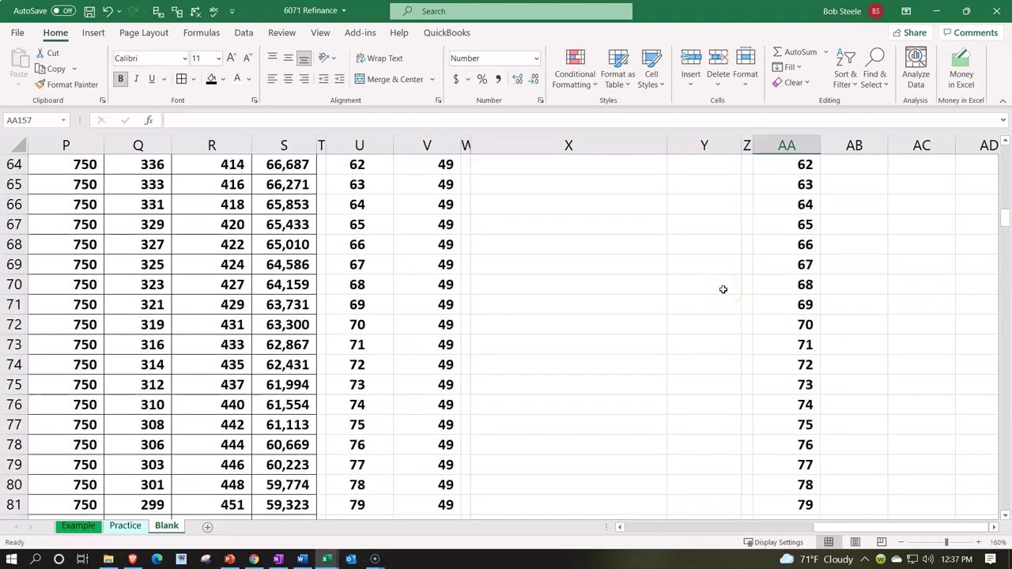
scroll(723, 290, "down", 2)
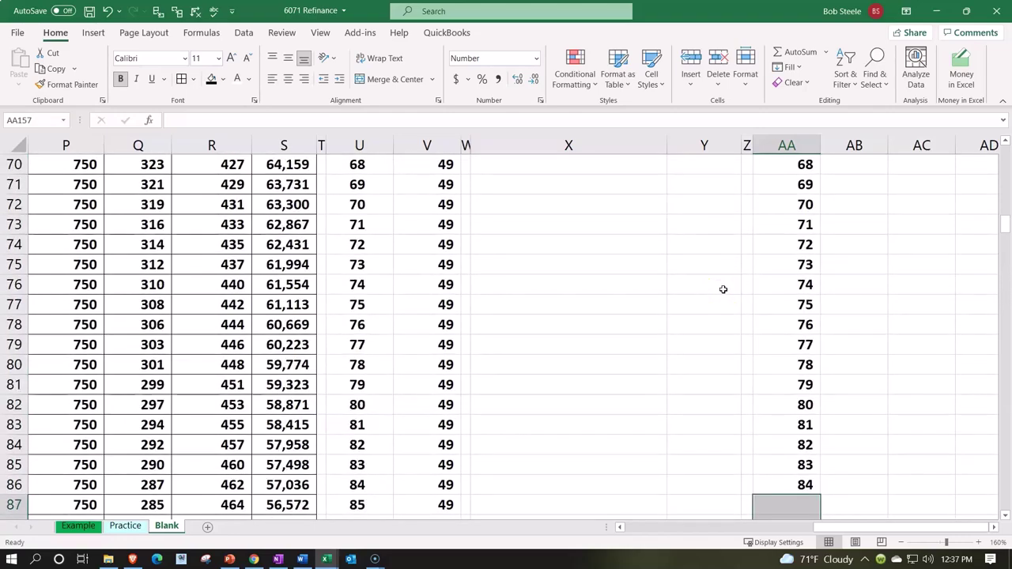
Step: Center the contents of the whole IRR column AA
left_click_drag(1003, 224, 1002, 221)
left_click(786, 146)
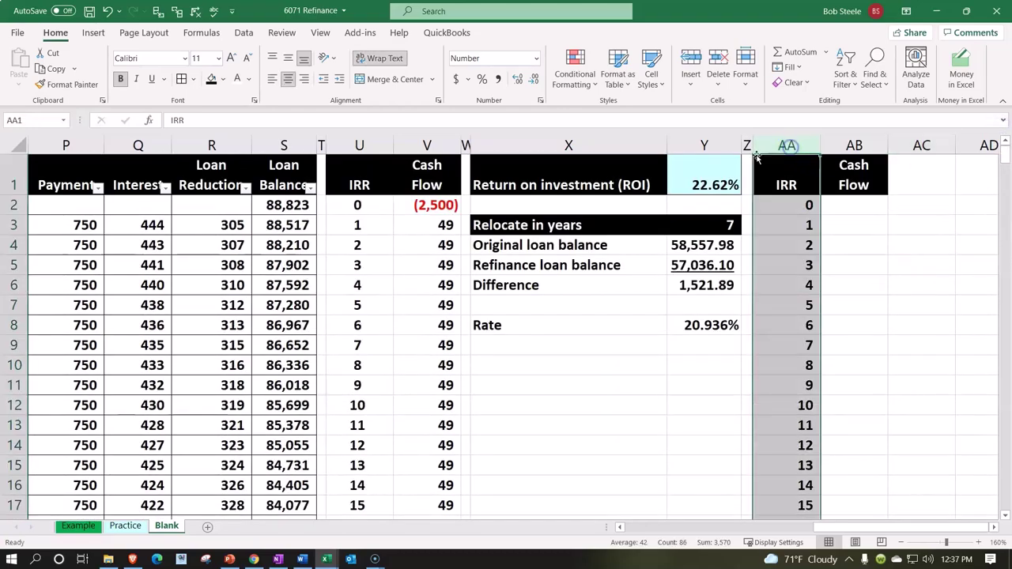
left_click(289, 79)
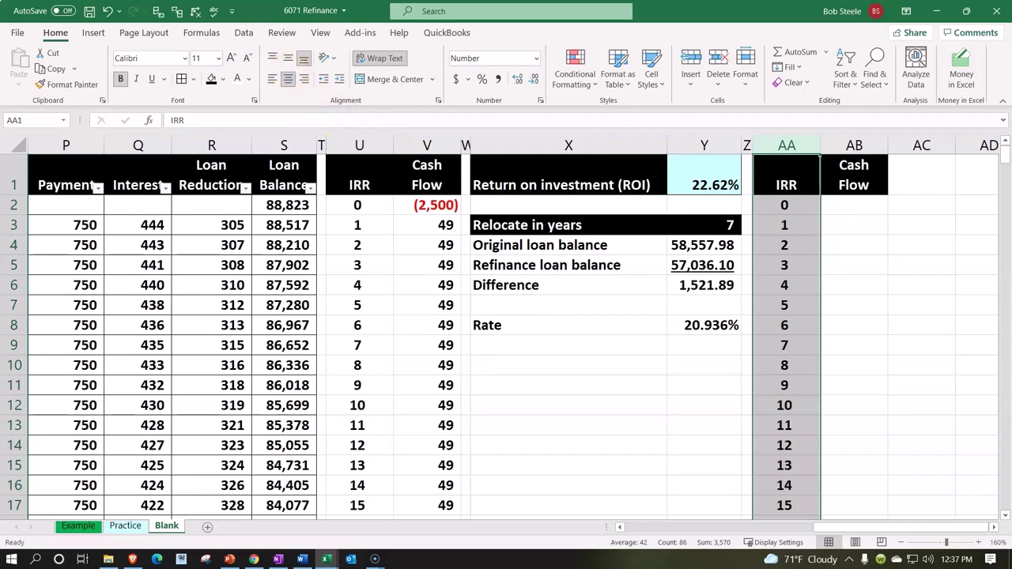
left_click(787, 175)
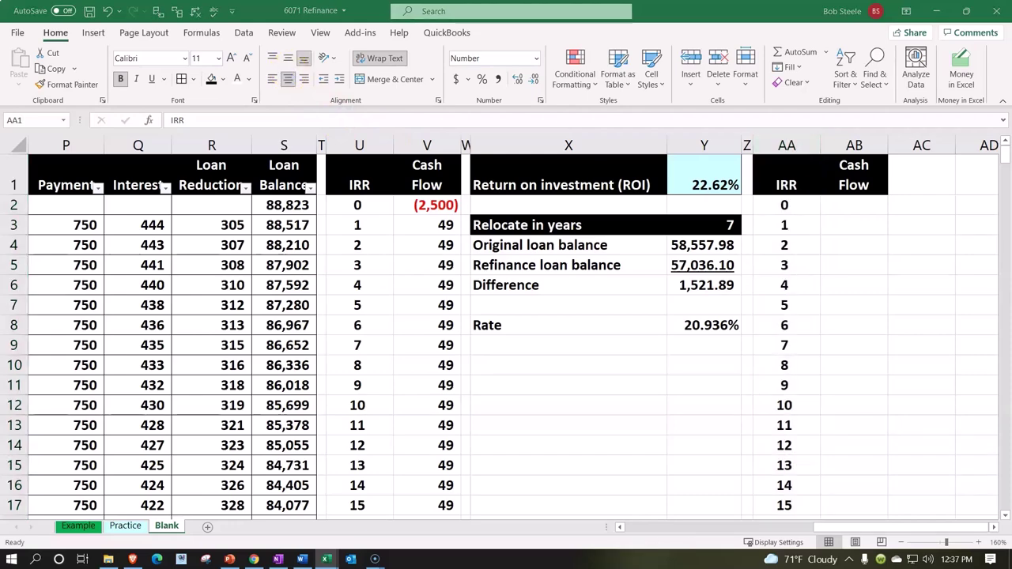
Step: Link the period 0 cash flow in AB2 to the initial cash flow with =V2
left_click(857, 204)
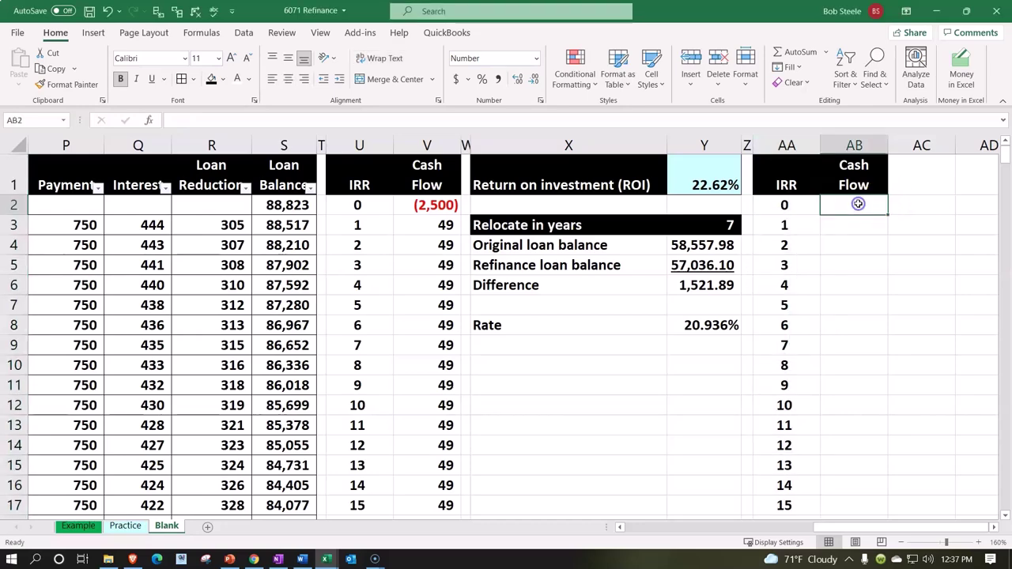
type("=")
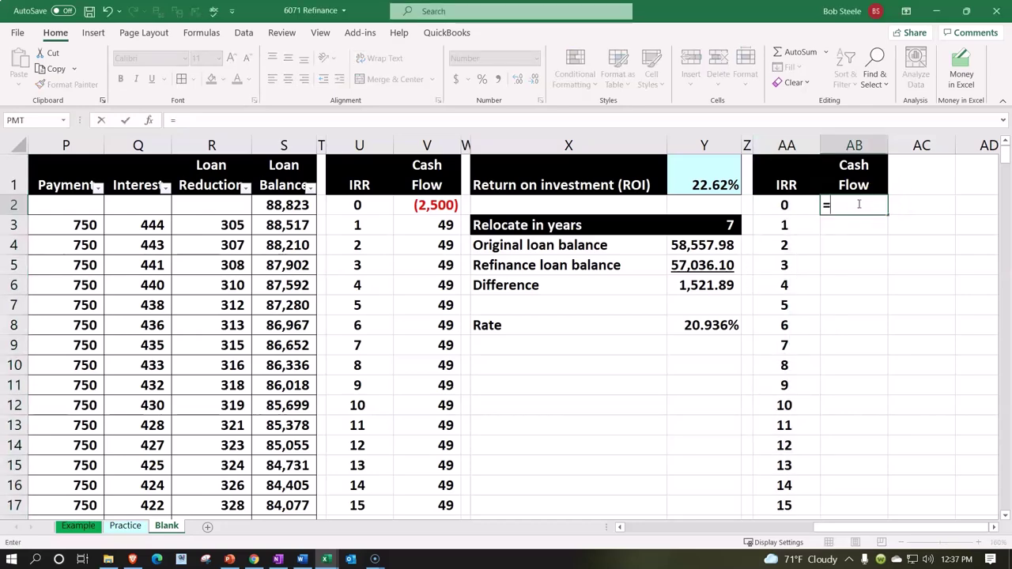
key("Left")
key("Left")
key("Left")
key("Left")
key("Left")
key("Left")
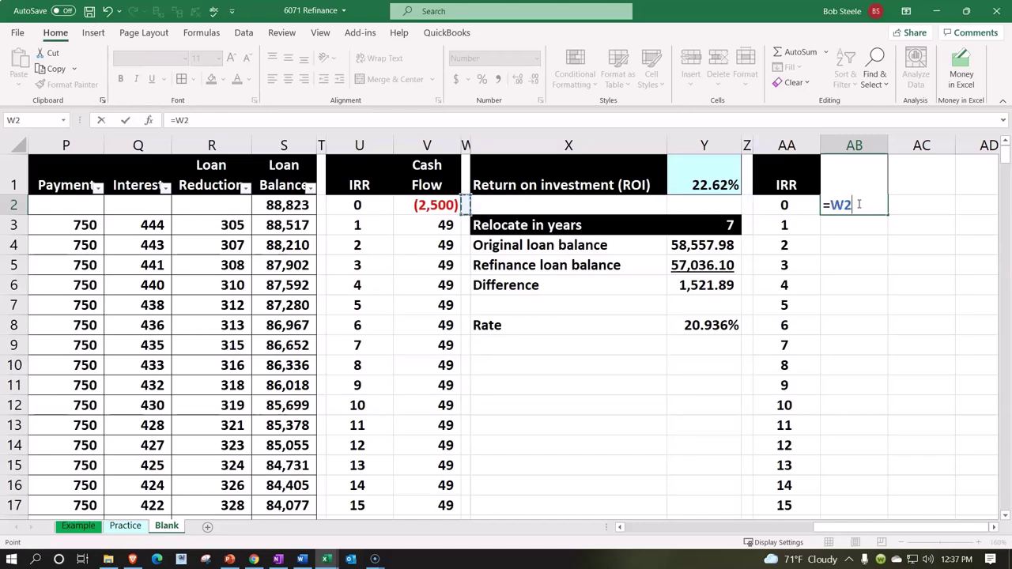
key("Return")
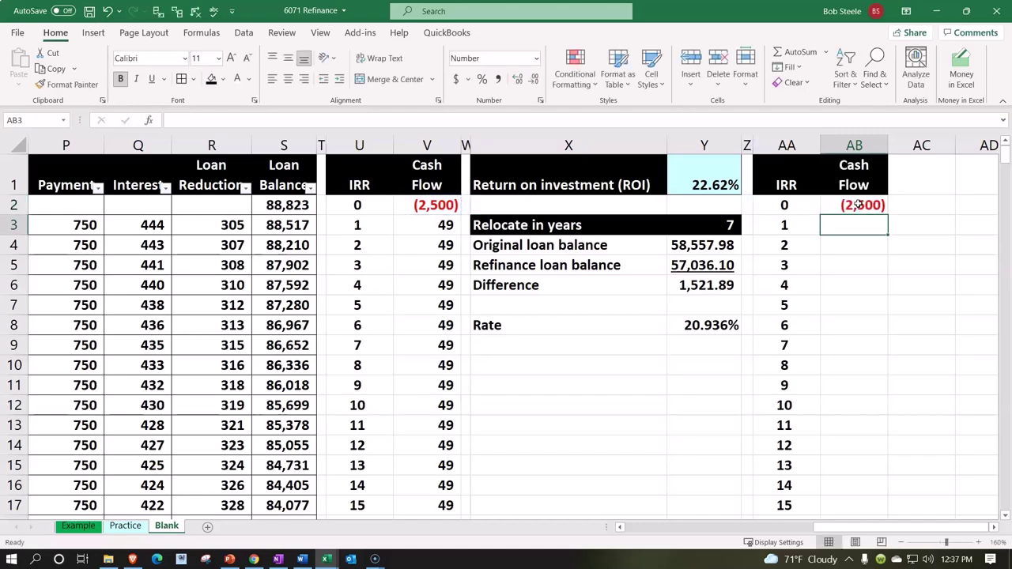
Step: Enter =V3 in AB3 and fill the formula down column AB to month 84 in row 86
type("=")
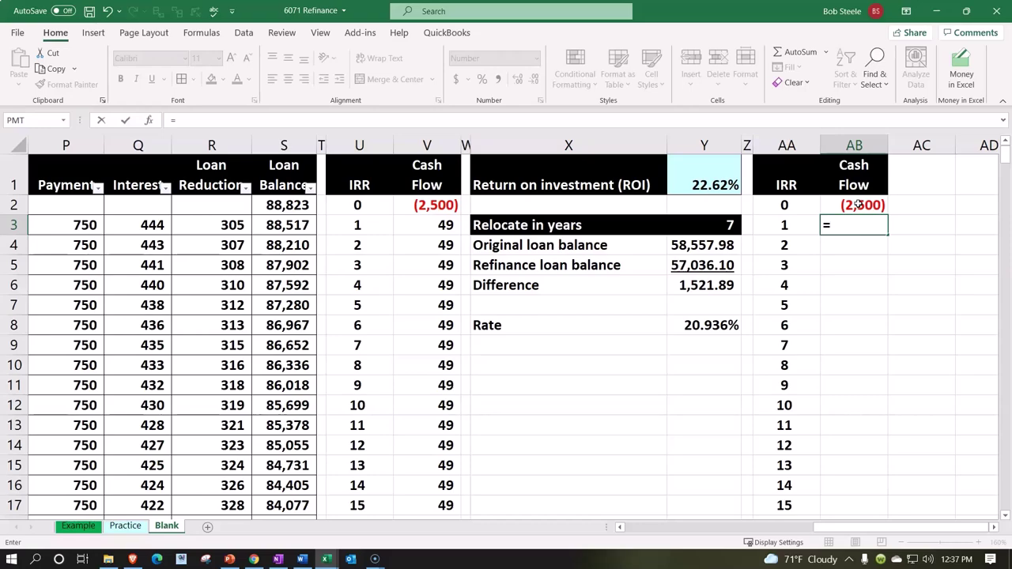
key("Left")
key("Left")
key("Left")
key("Left")
key("Left")
key("Left")
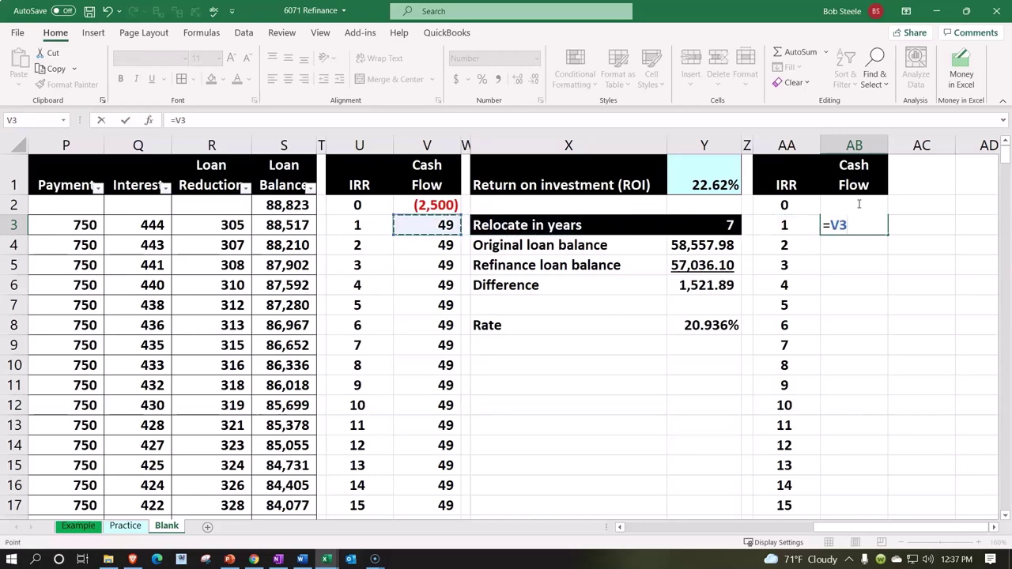
key("Return")
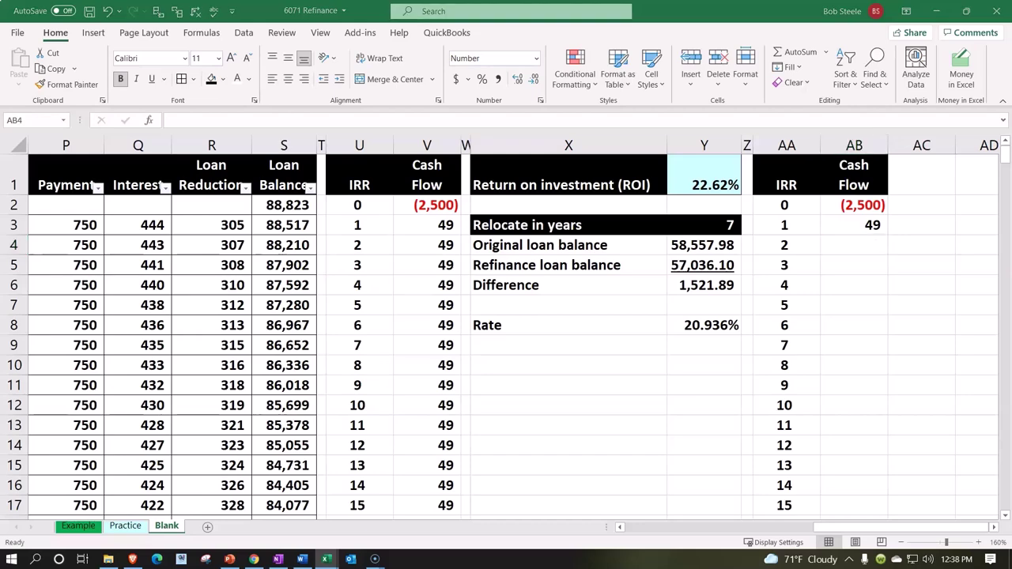
left_click(869, 227)
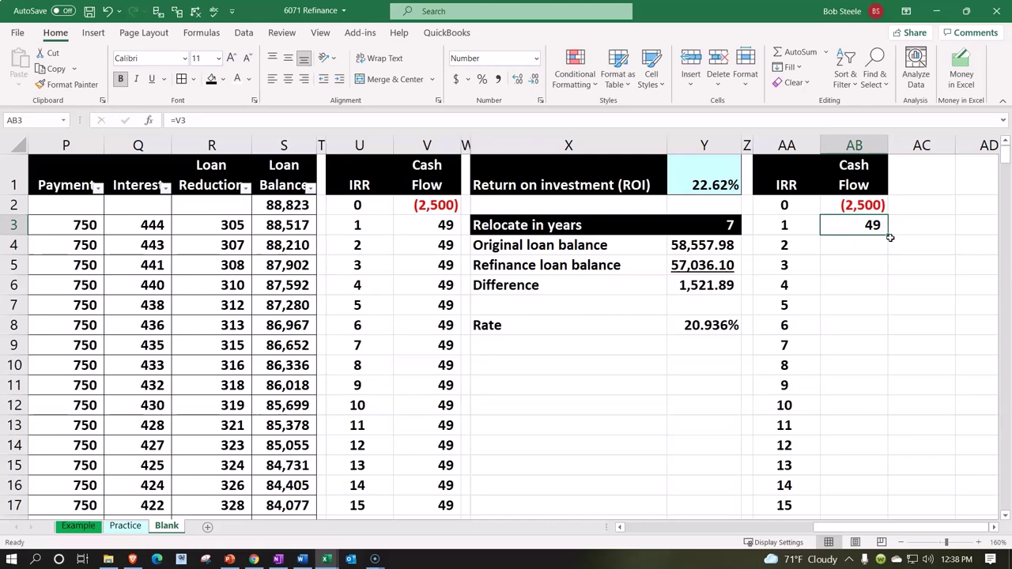
double_click(889, 233)
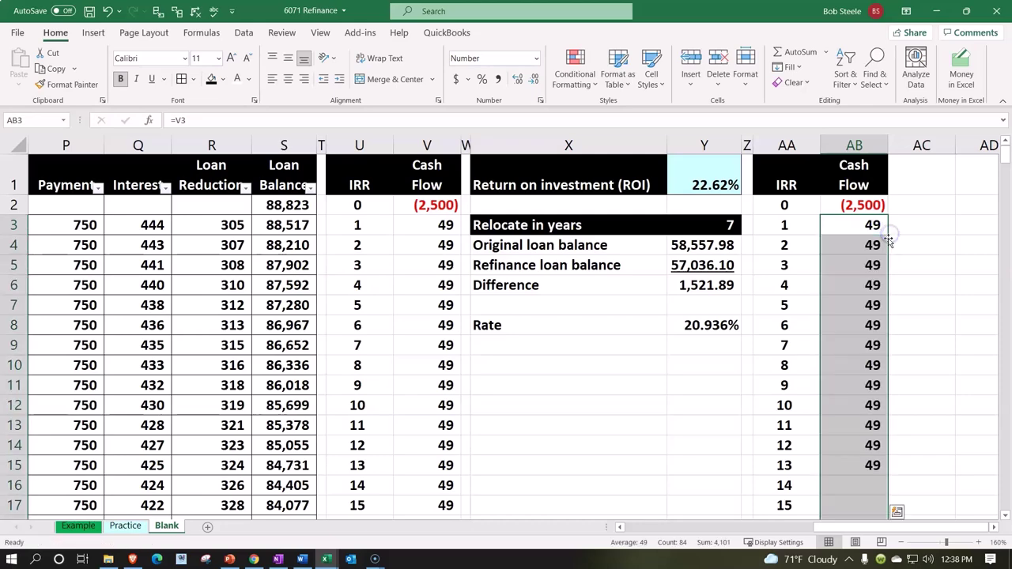
Step: Replace the month 84 cash flow in AB86 with =Y6+V87, adding the loan balance difference, and underline the cell
left_click(841, 345)
scroll(858, 350, "down", 4)
scroll(858, 351, "down", 20)
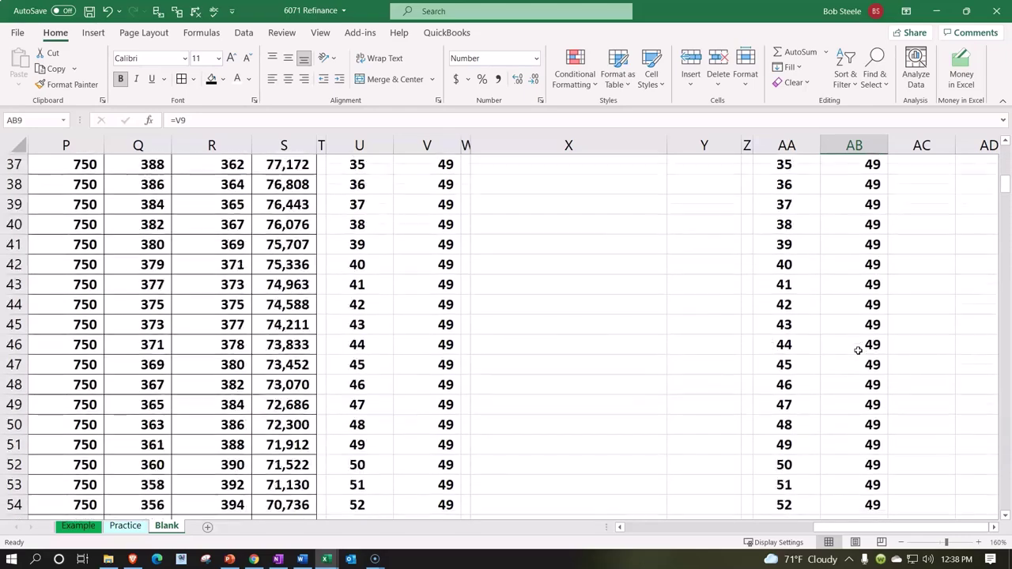
scroll(858, 350, "up", 3)
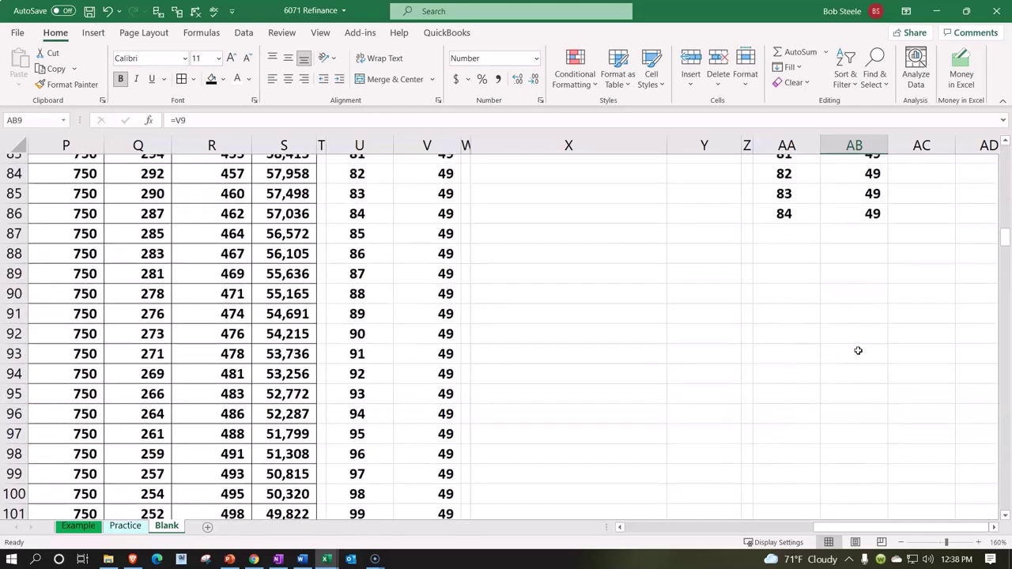
left_click(860, 364)
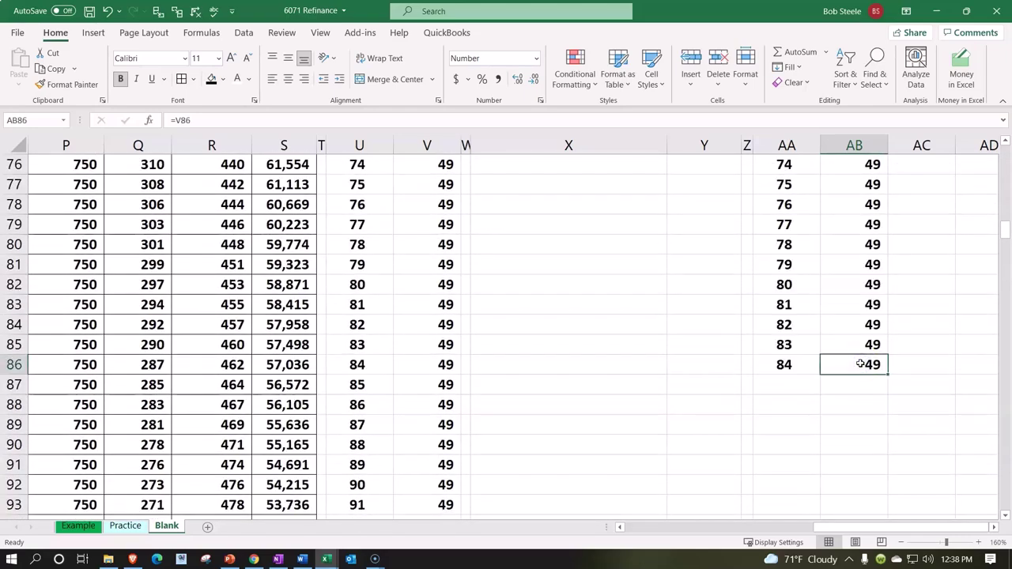
type("=")
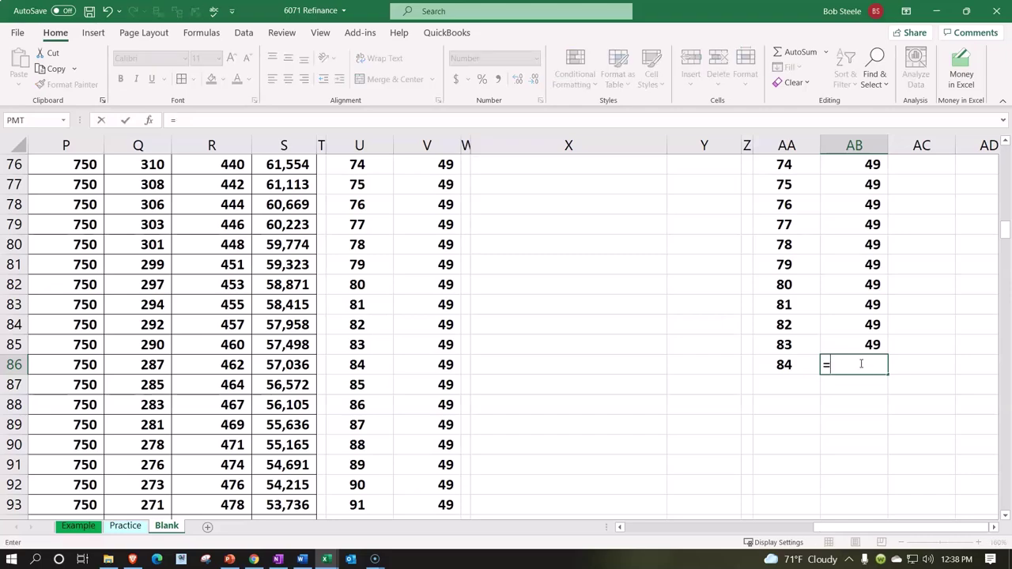
scroll(688, 355, "up", 20)
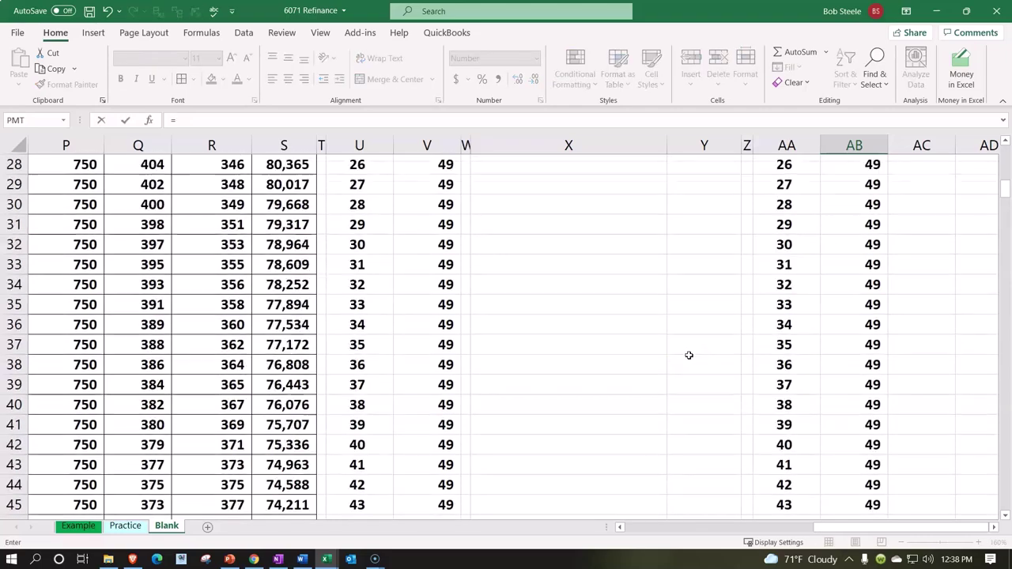
scroll(688, 355, "up", 3)
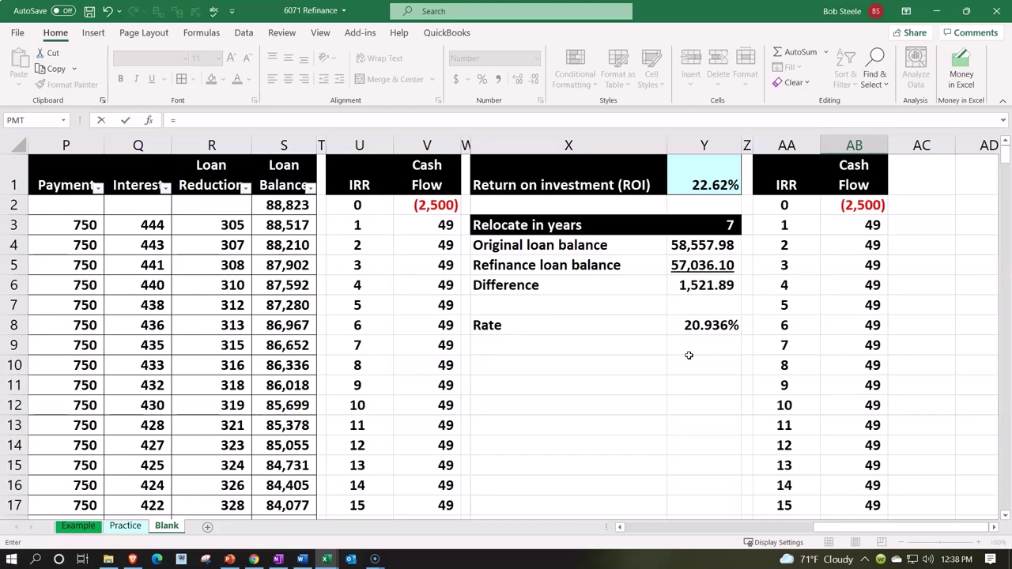
left_click(704, 286)
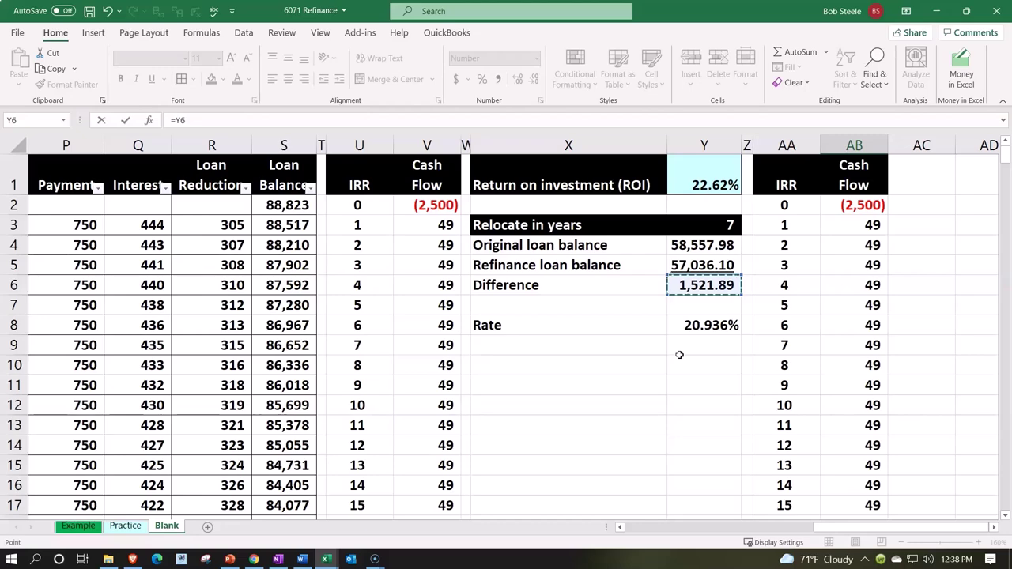
type("+")
scroll(679, 354, "down", 20)
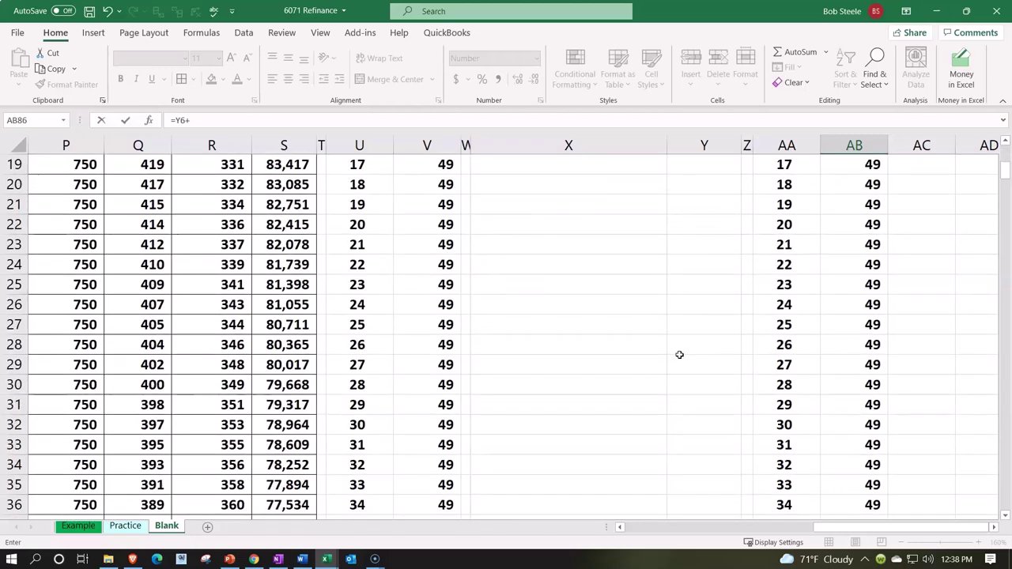
scroll(679, 354, "up", 4)
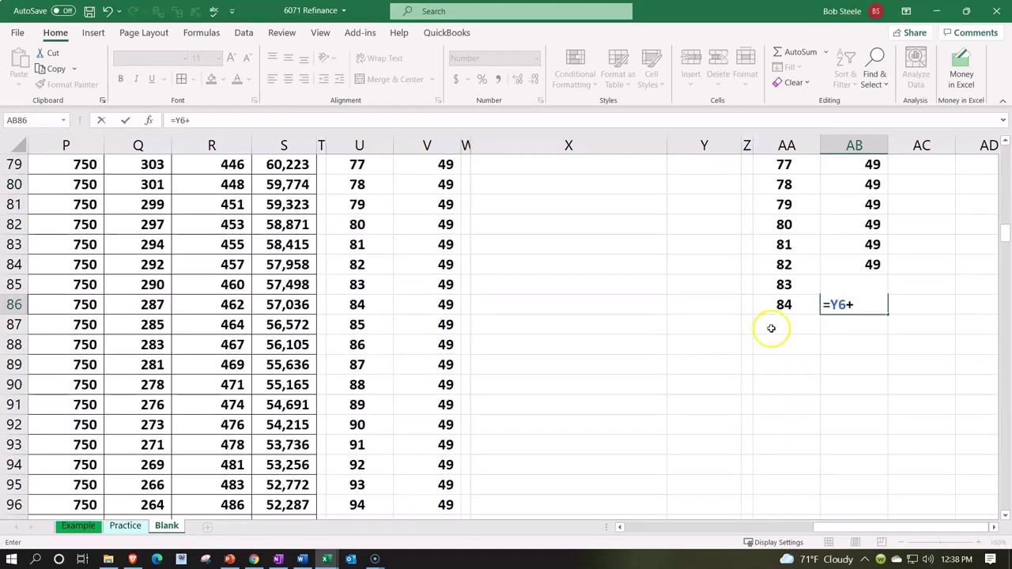
left_click(426, 325)
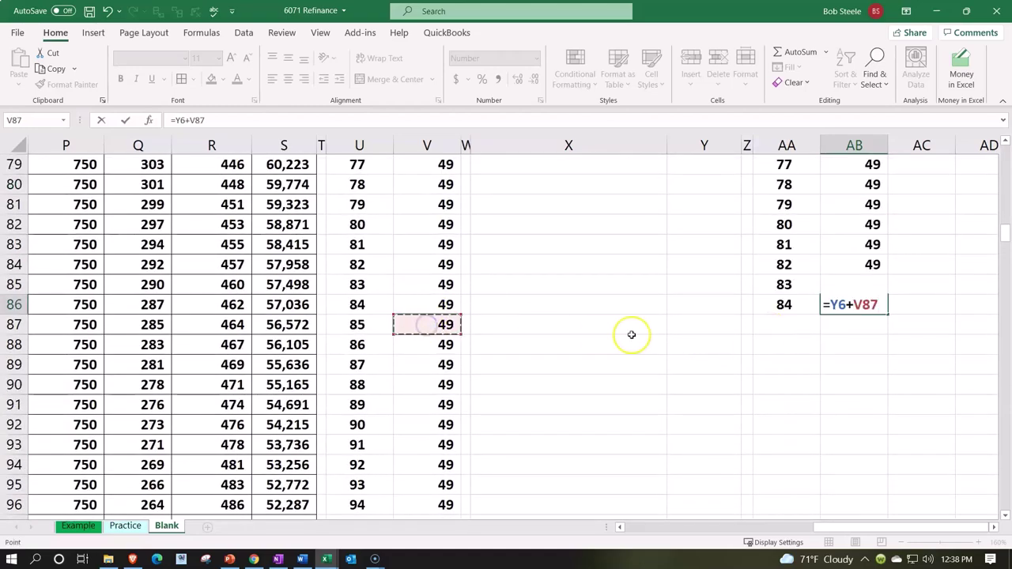
key("Return")
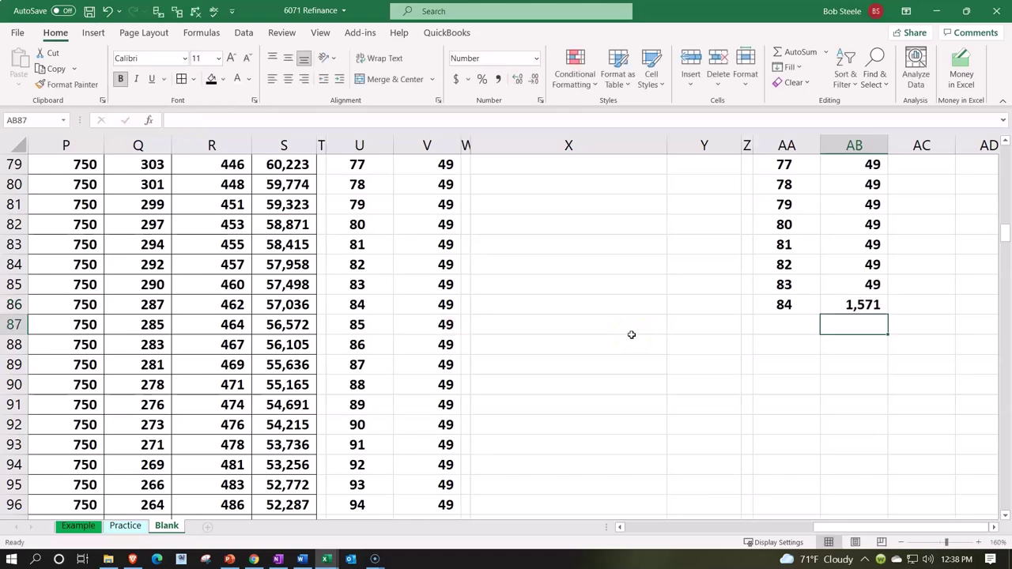
key("Up")
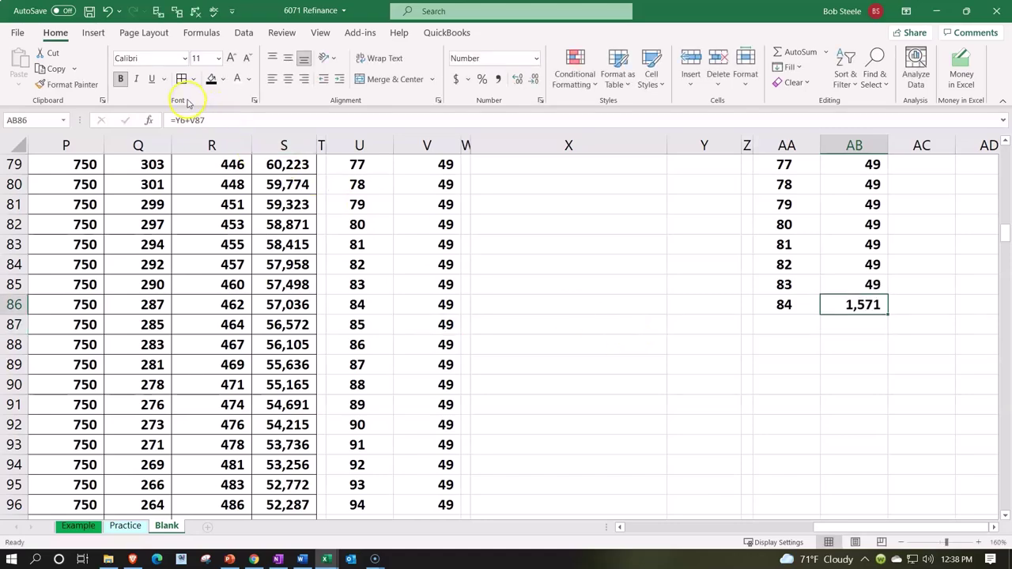
left_click(155, 83)
Step: Label AA87 Total and sum the cash flows below month 84 in AB87 with =SUM(AB2:AB86)
left_click(789, 323)
type("Total")
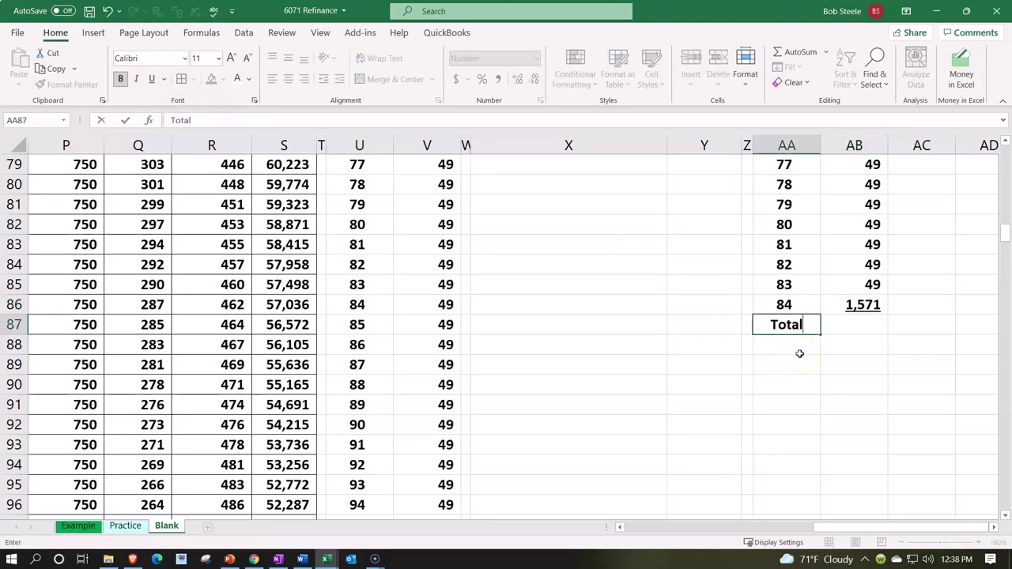
key("Tab")
type("=s")
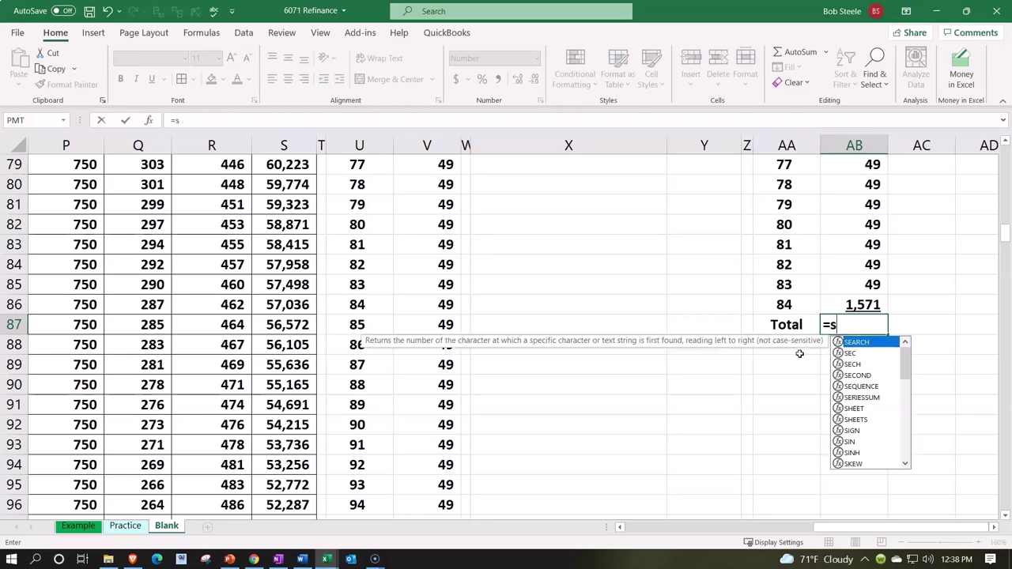
type("um(")
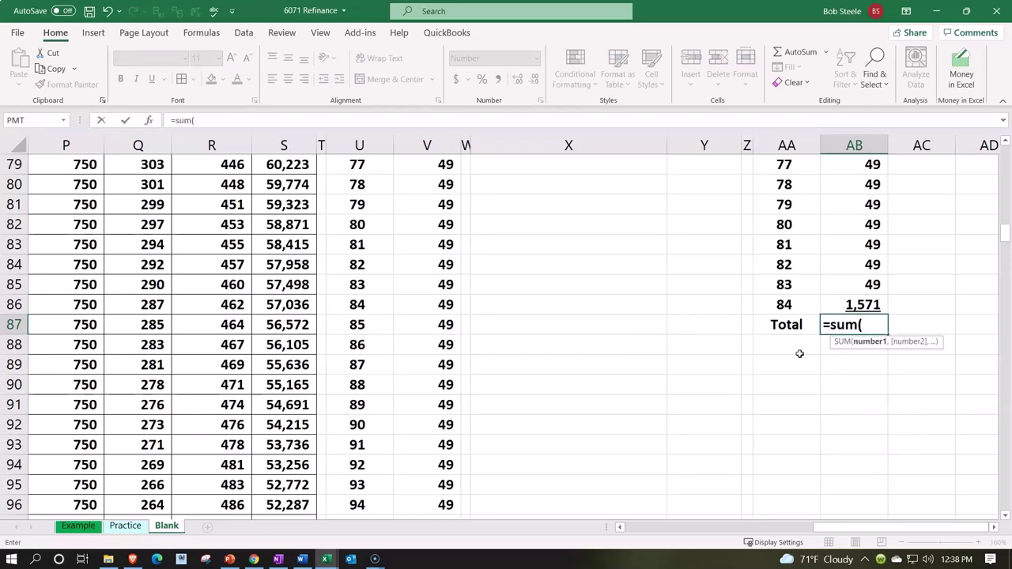
key("Up")
key("ctrl+shift+Up")
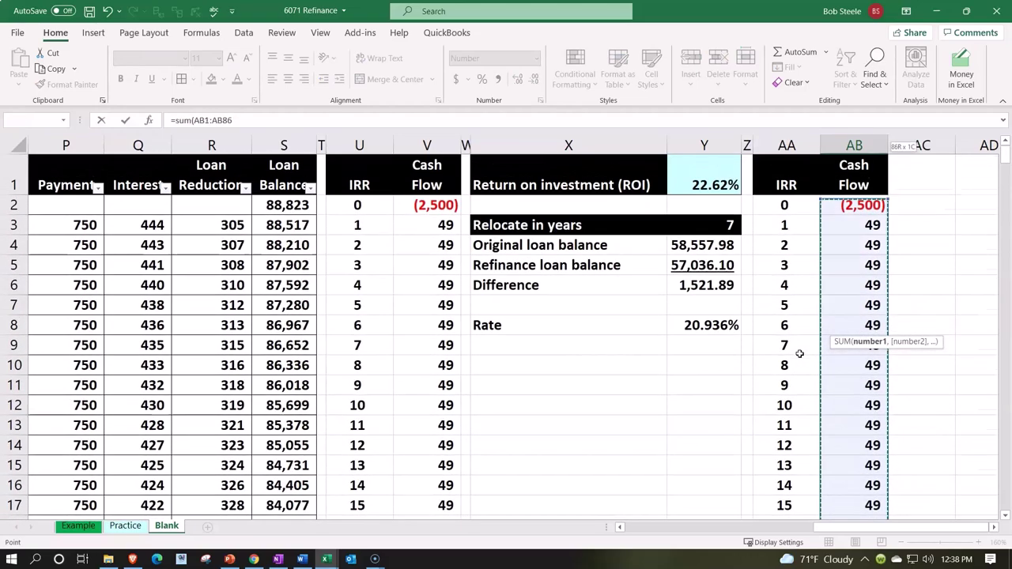
key("shift+Down")
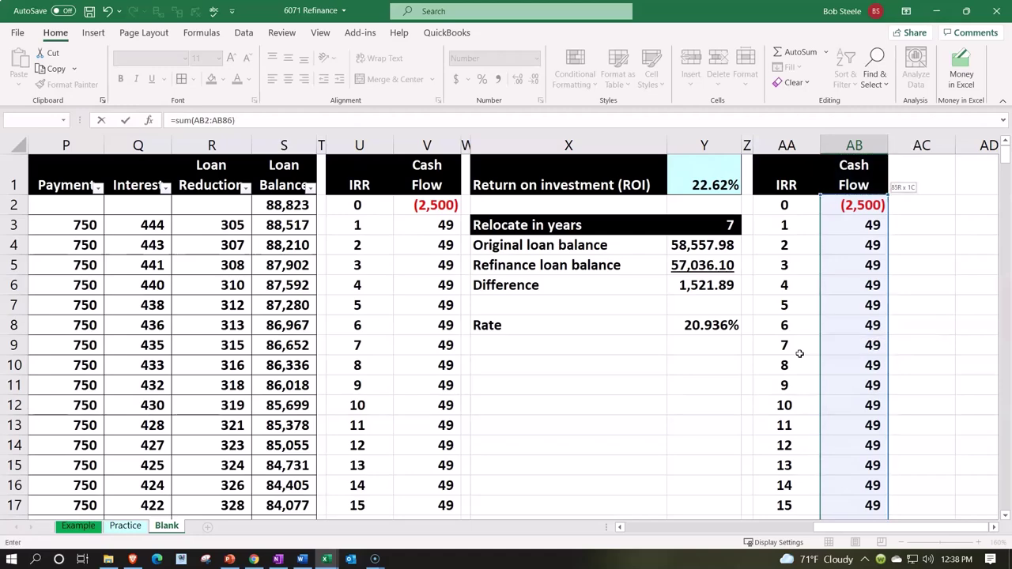
key("Return")
Step: Label AA88 IRR and enter =IRR(AB2:AB86) in AB88, shown as a percentage with two decimals
type("IRR")
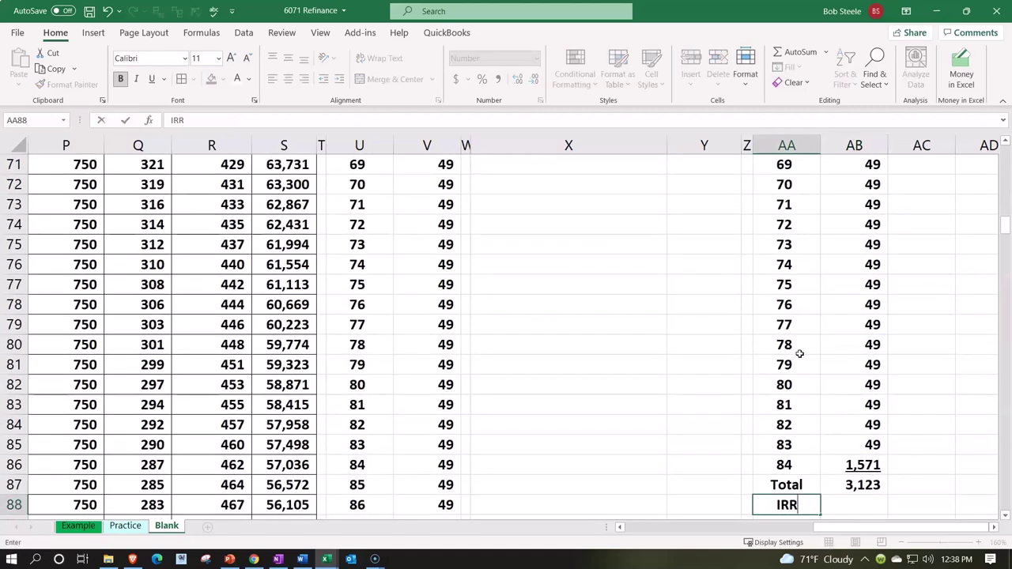
key("Tab")
type("=")
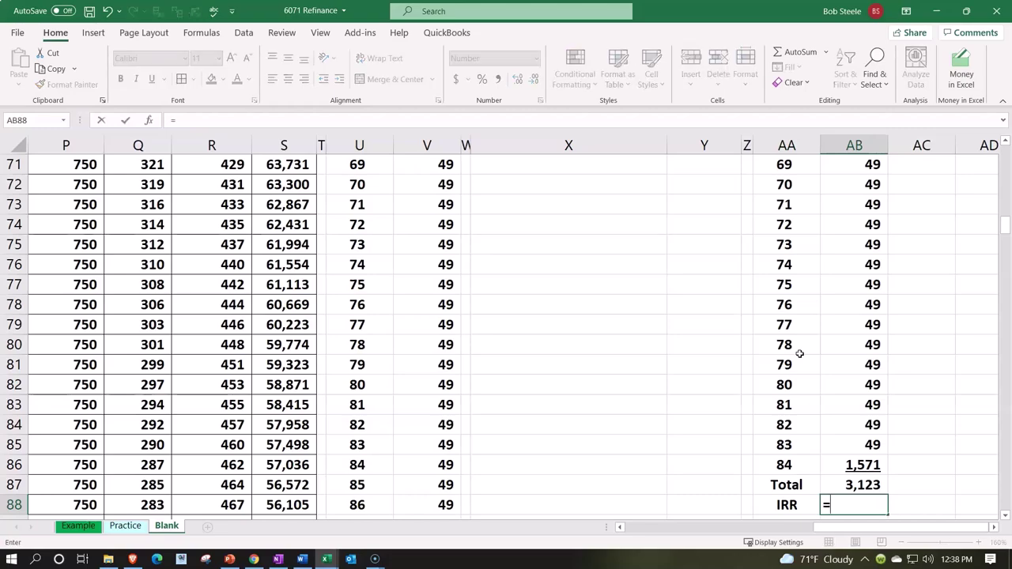
type("irr")
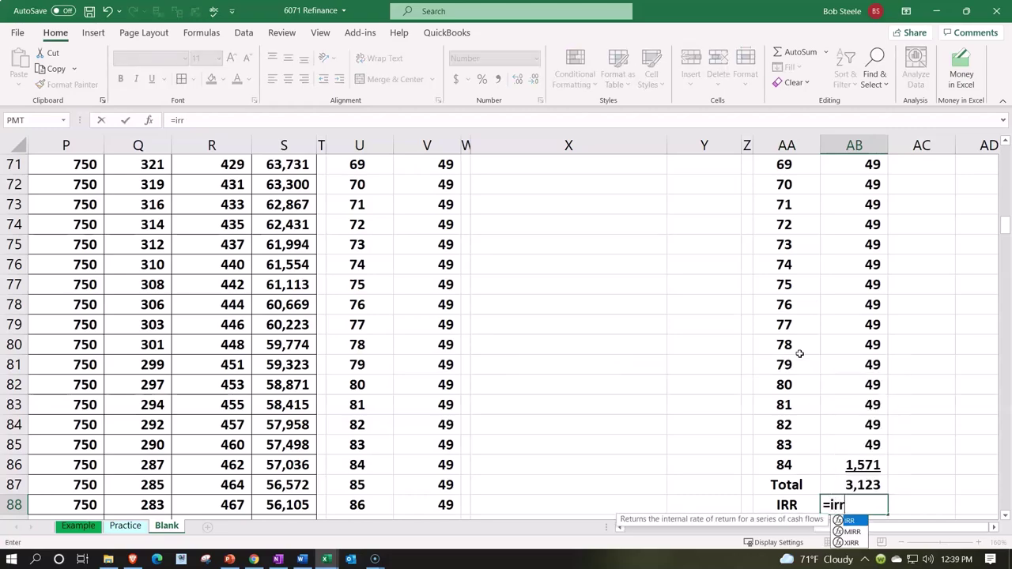
type("(")
key("Up")
key("Up")
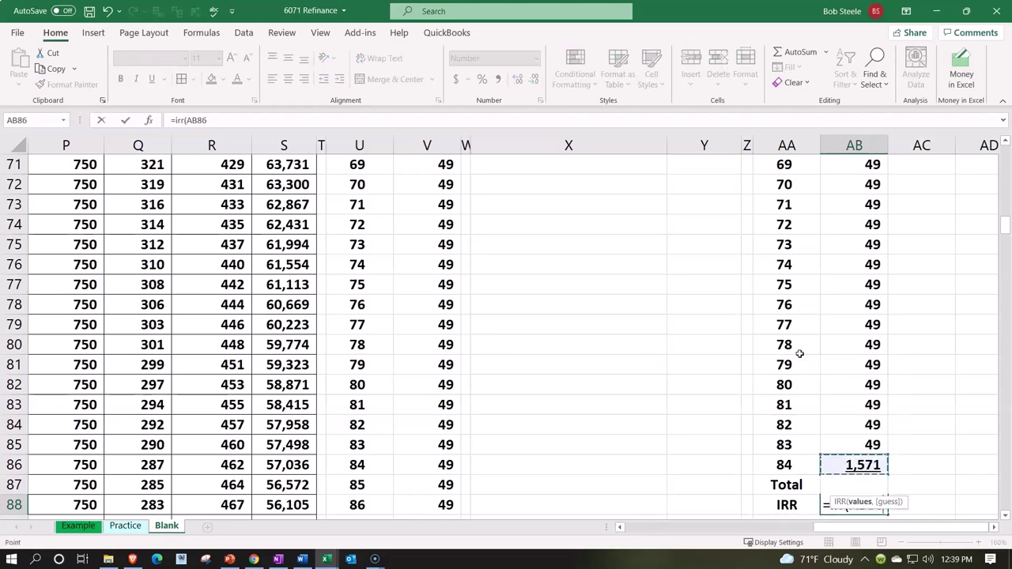
key("ctrl+shift+Up")
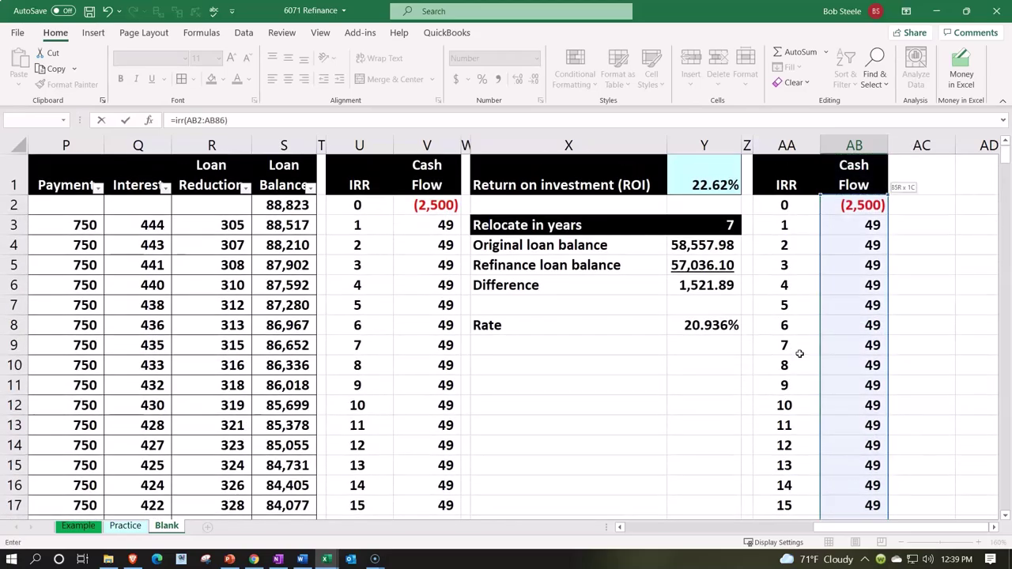
key("Return")
key("Right")
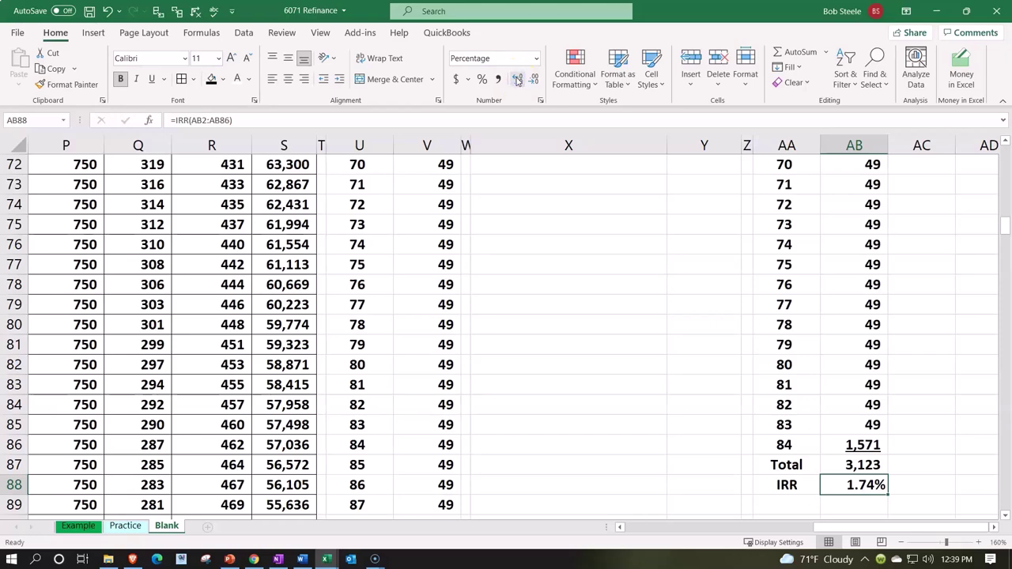
Step: Annualize the IRR in AB88 by multiplying its formula by 12, and show three decimals
double_click(879, 485)
left_click(936, 487)
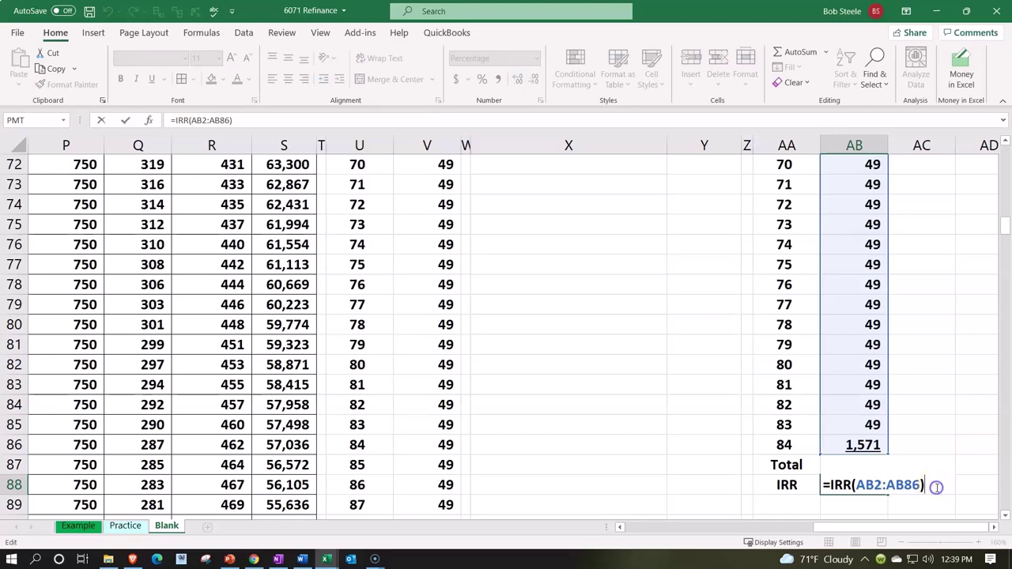
type("*12")
key("Return")
key("Up")
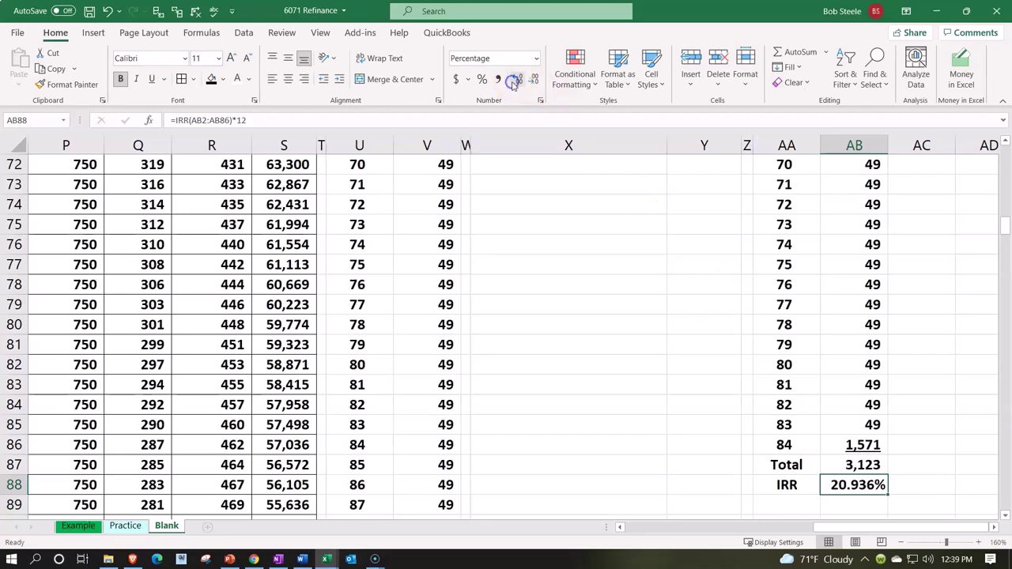
Step: Compare the IRR in AB88 with the Rate result in Y8 and the return on investment in Y1
left_click(637, 304)
scroll(636, 286, "up", 15)
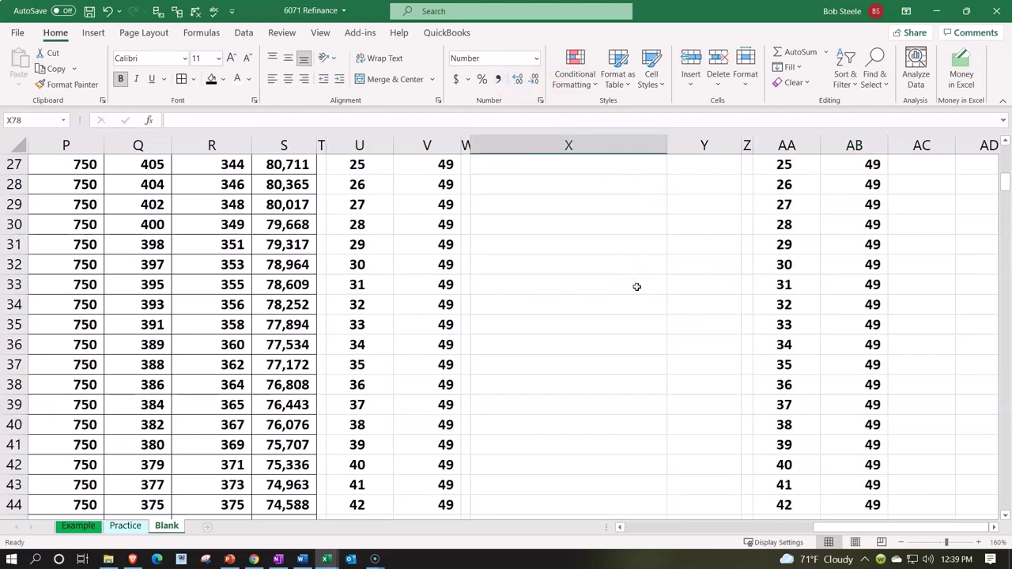
scroll(636, 286, "up", 9)
left_click(703, 327)
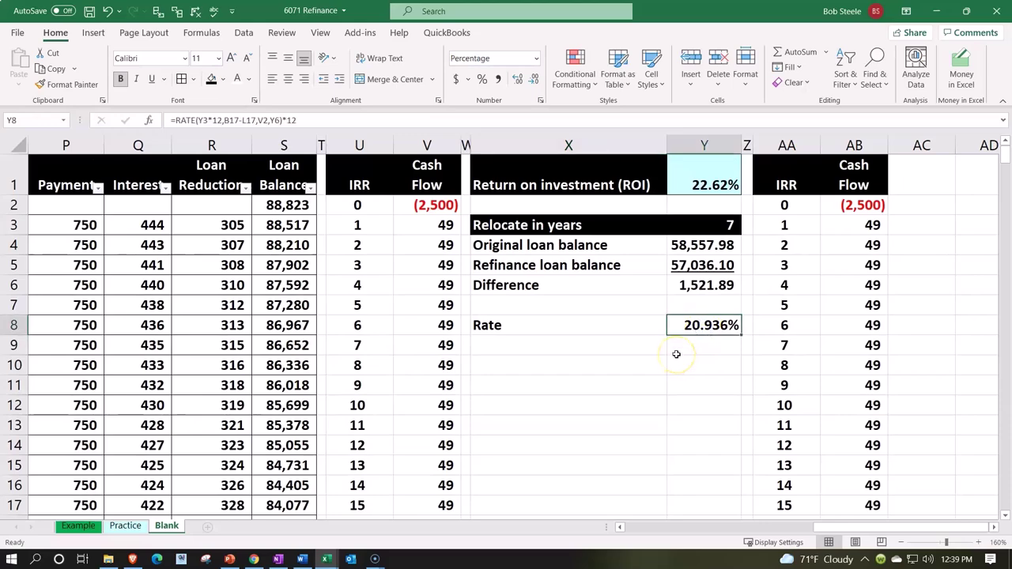
left_click(783, 379)
scroll(786, 381, "down", 20)
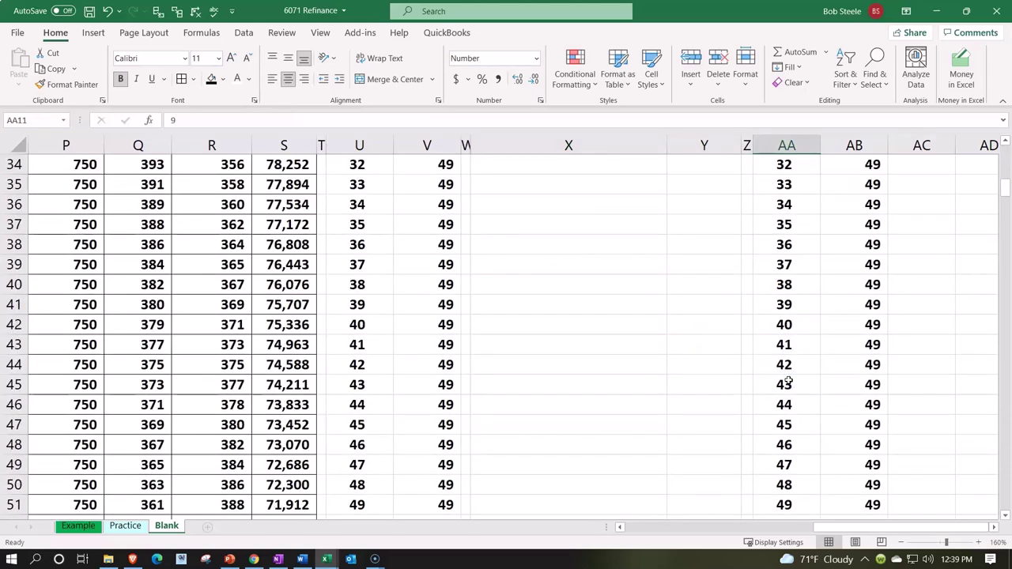
scroll(788, 381, "down", 3)
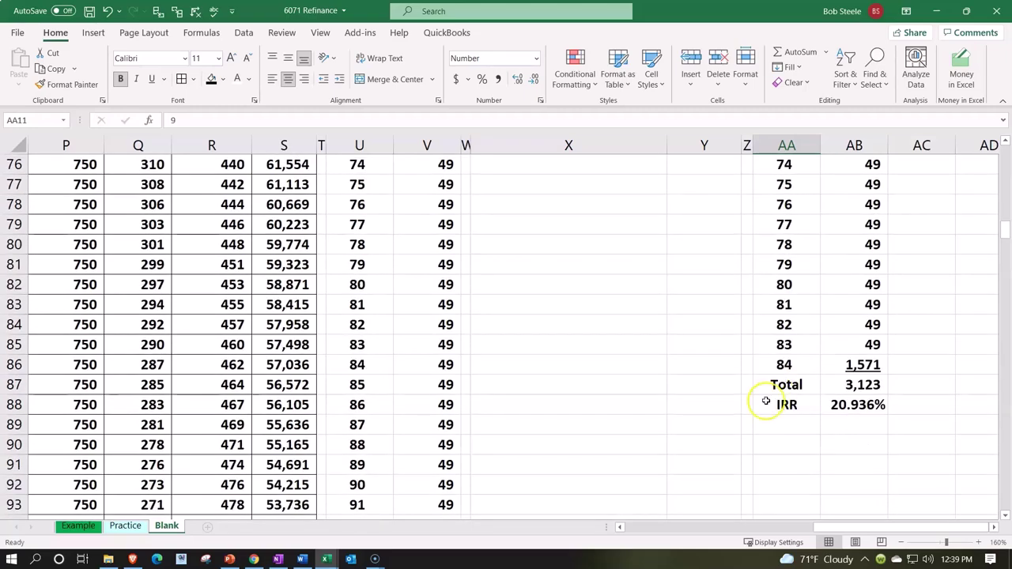
scroll(664, 394, "up", 19)
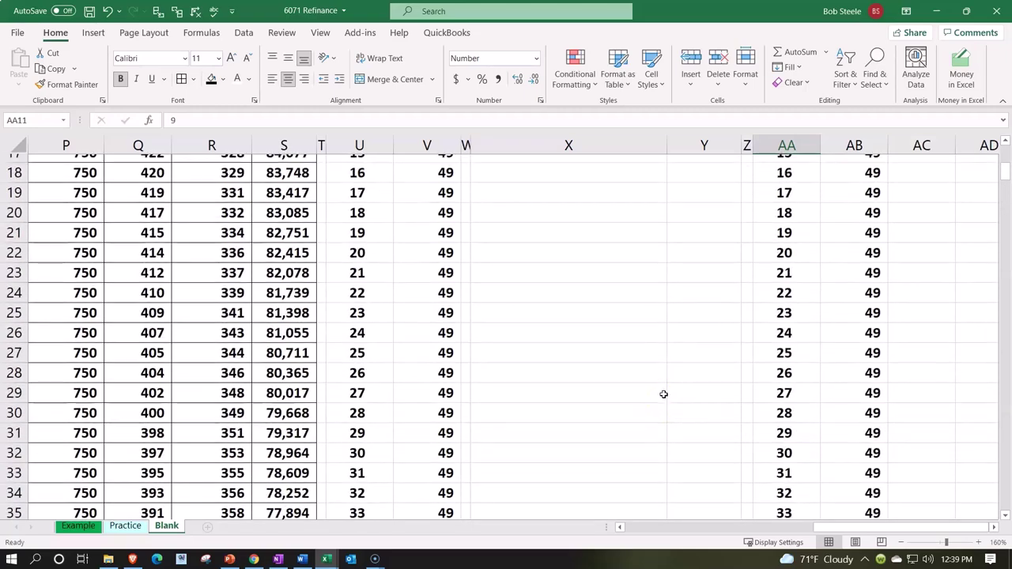
scroll(663, 394, "up", 6)
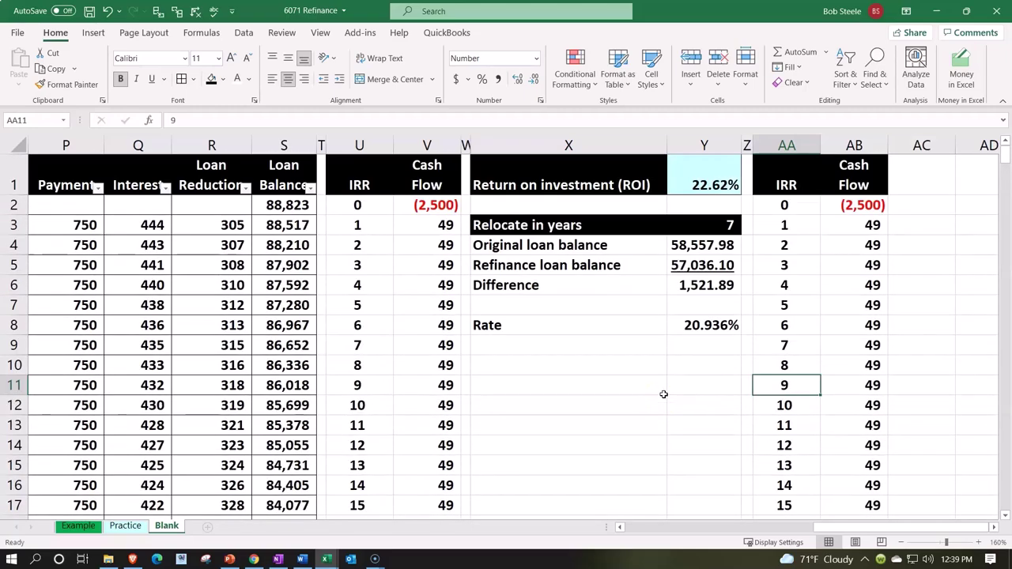
left_click(720, 183)
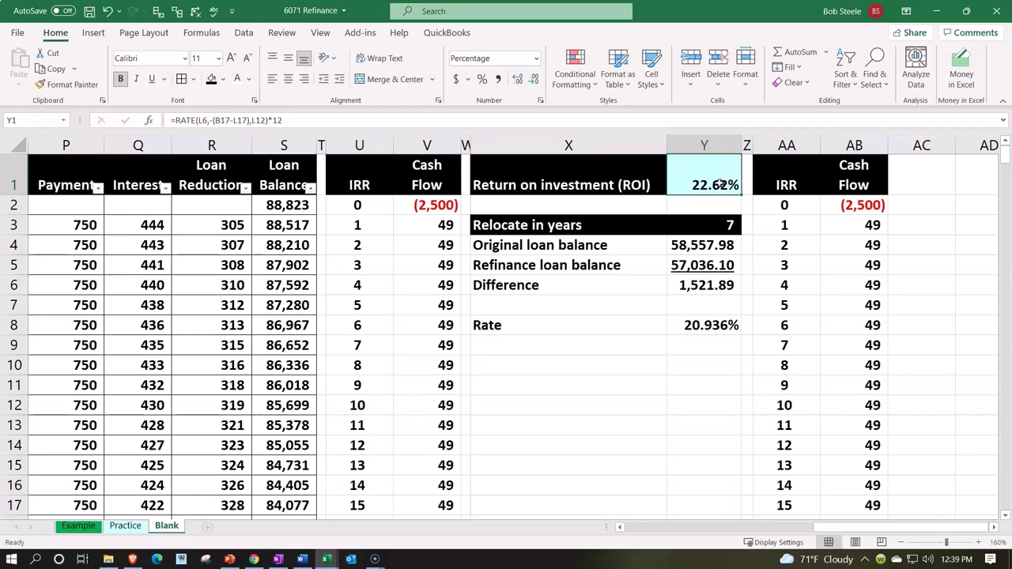
Step: Apply borders and the light blue fill to the IRR cash flow table U2:V184, and narrow column U
left_click_drag(357, 206, 403, 465)
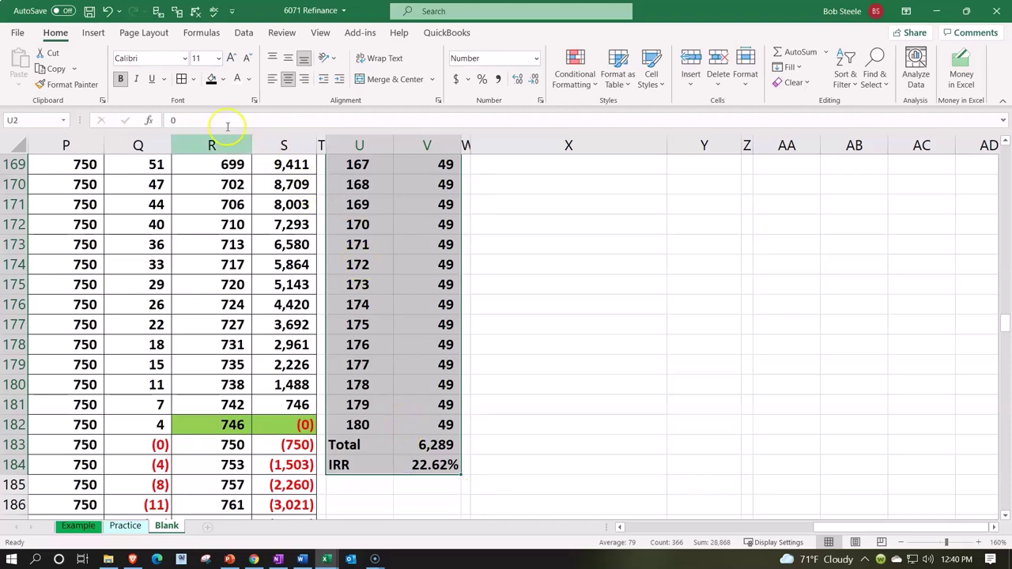
left_click(182, 82)
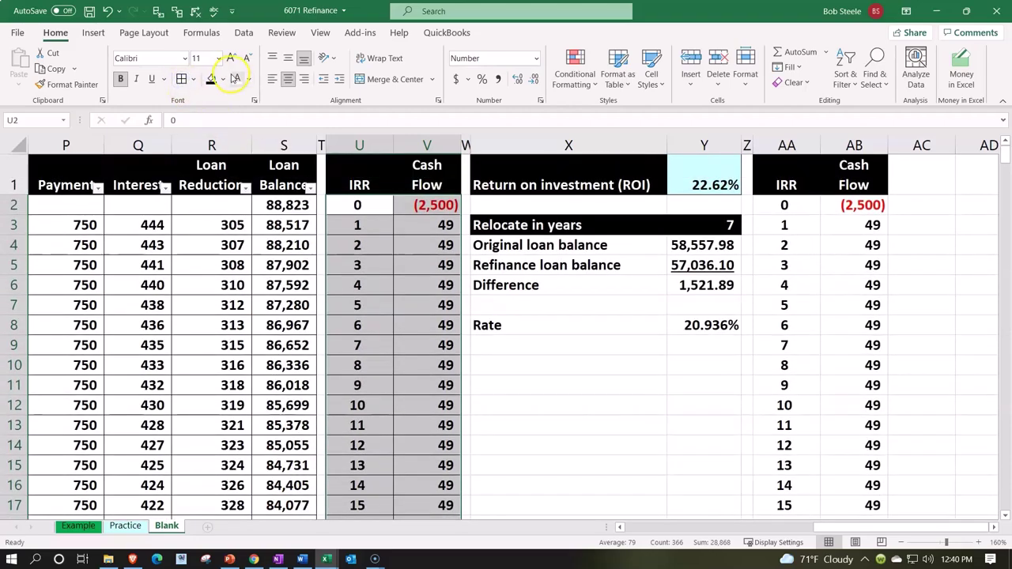
left_click(225, 80)
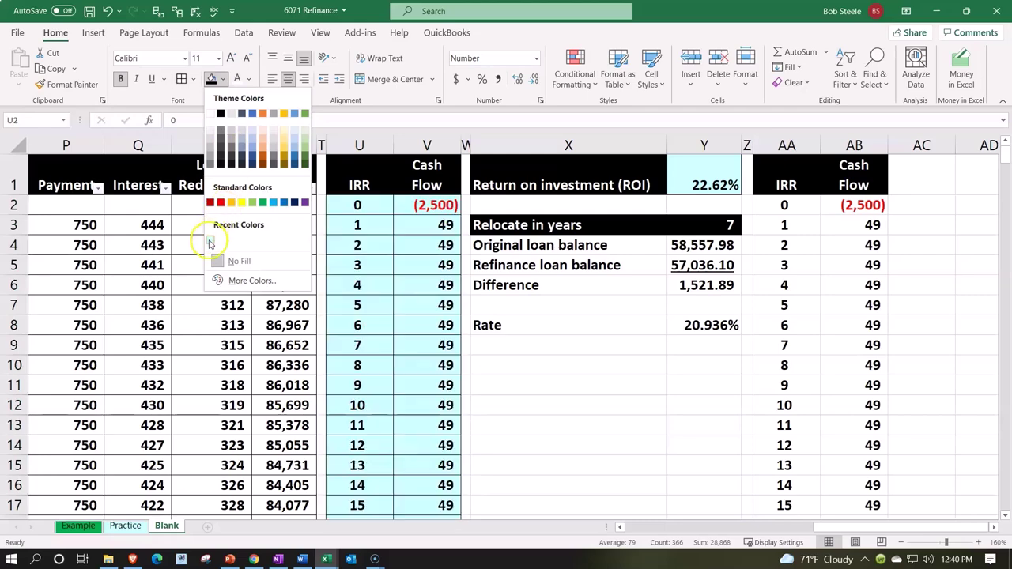
left_click(209, 241)
left_click(356, 283)
left_click_drag(395, 142, 382, 142)
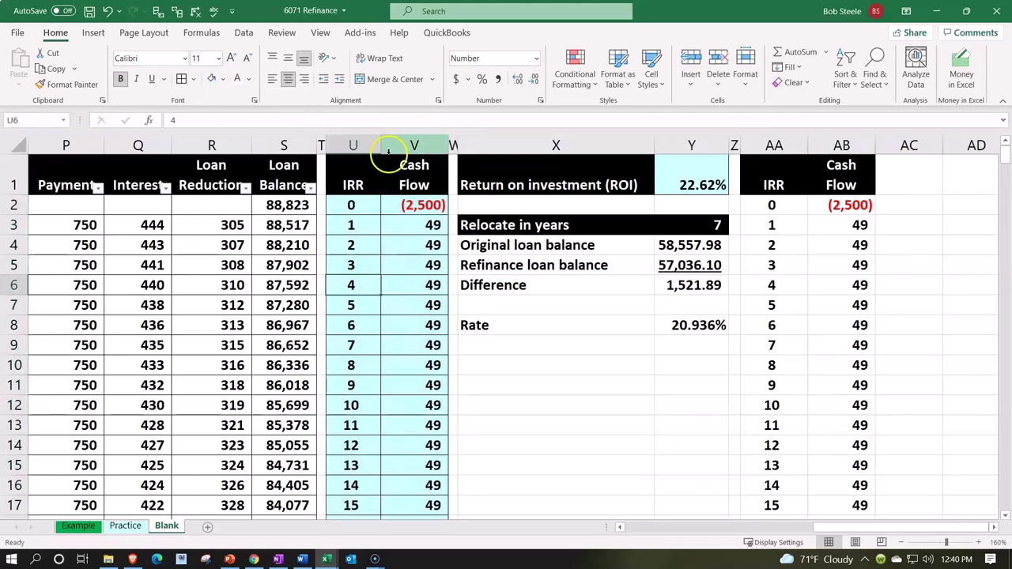
Step: Apply borders and the light blue fill to the loan balance and rate block X4:Y8
left_click_drag(474, 245, 666, 321)
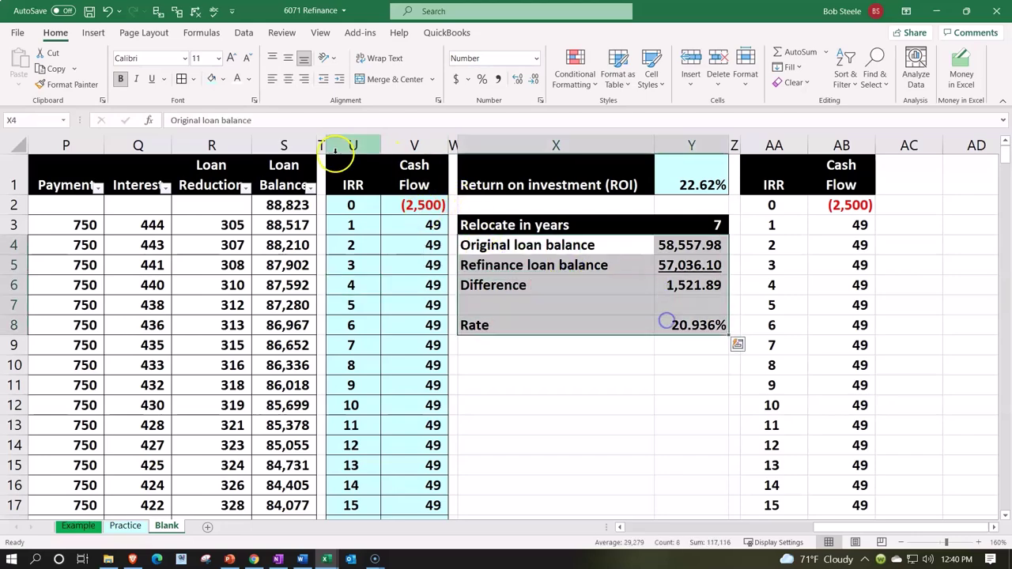
left_click(211, 79)
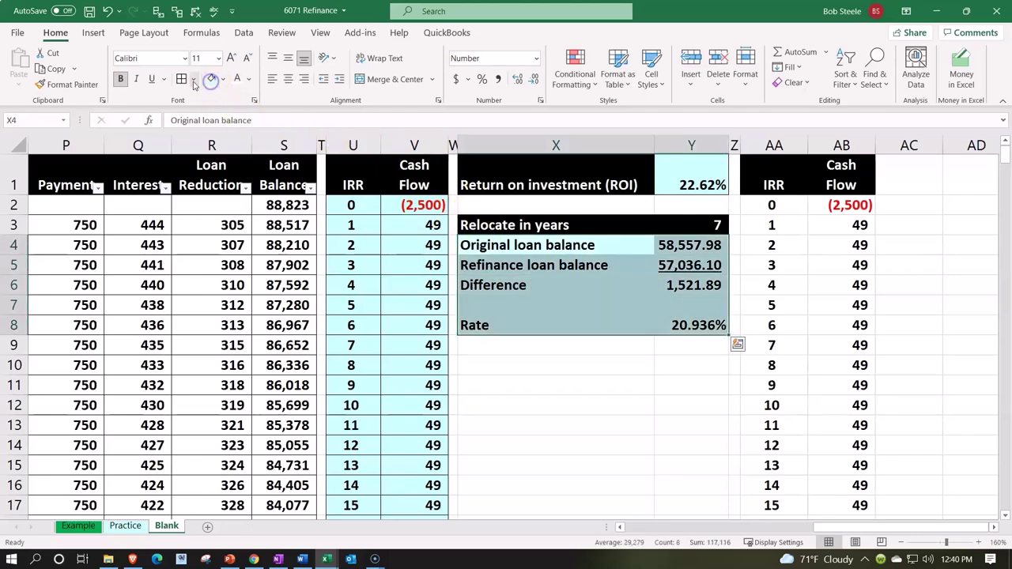
left_click(684, 299)
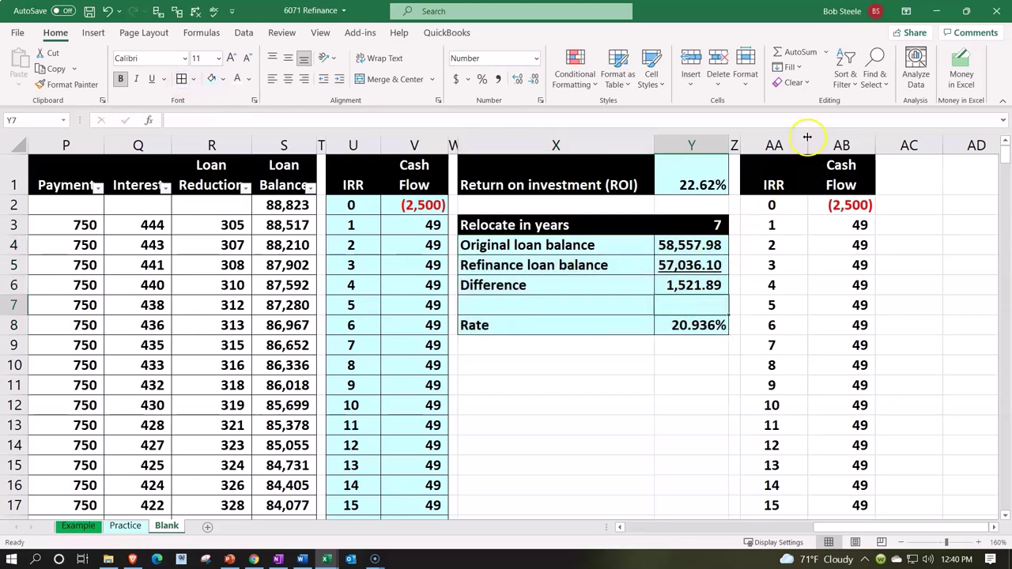
Step: Narrow column AA and apply borders and the light blue fill to the 84-month cash flow table AA2:AB88
left_click_drag(807, 137, 779, 136)
left_click_drag(757, 204, 758, 226)
left_click_drag(802, 286, 797, 404)
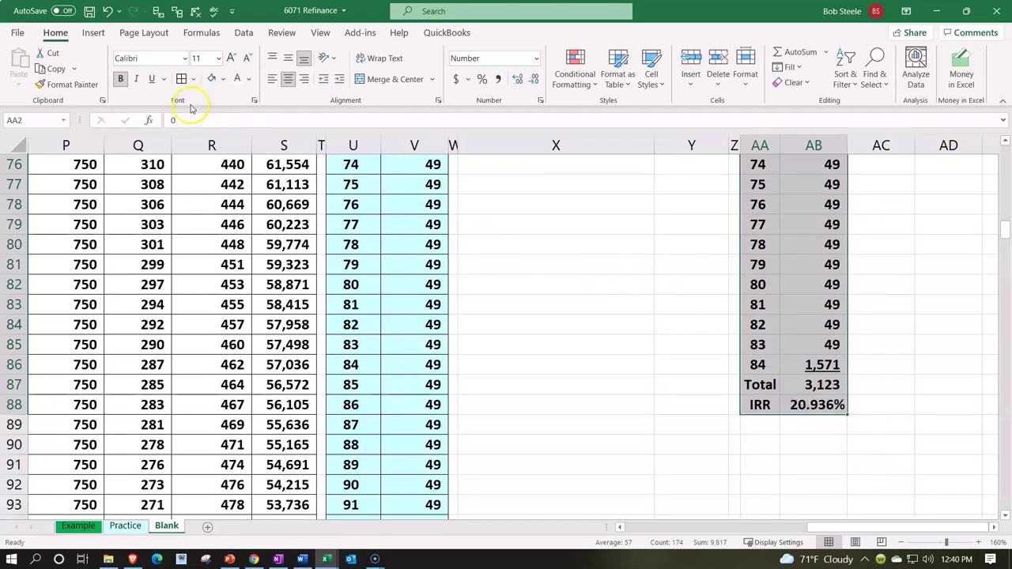
scroll(553, 332, "up", 20)
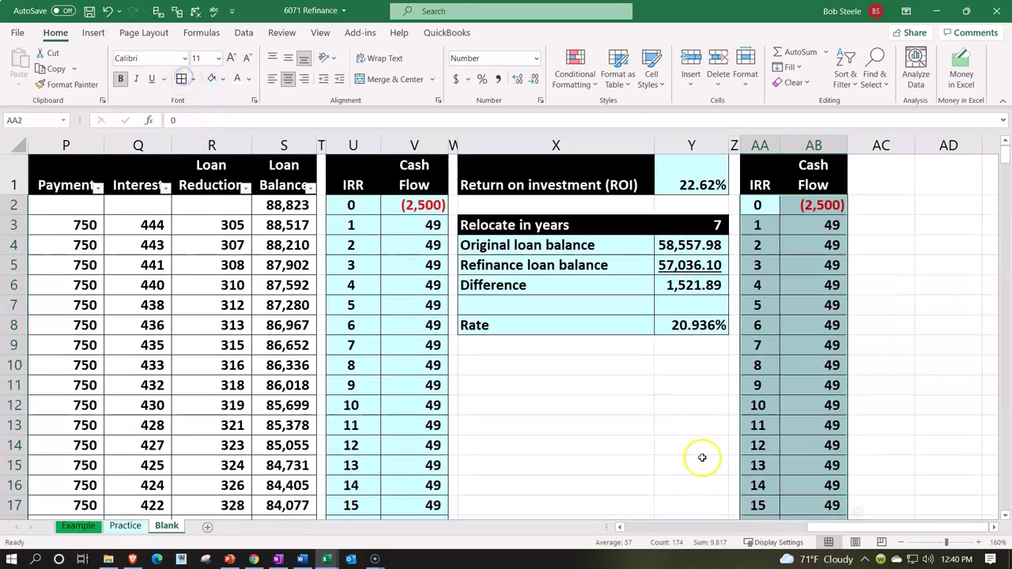
left_click(666, 379)
Step: Underline the month 180 cash flow in V182, just above the total
scroll(667, 379, "down", 20)
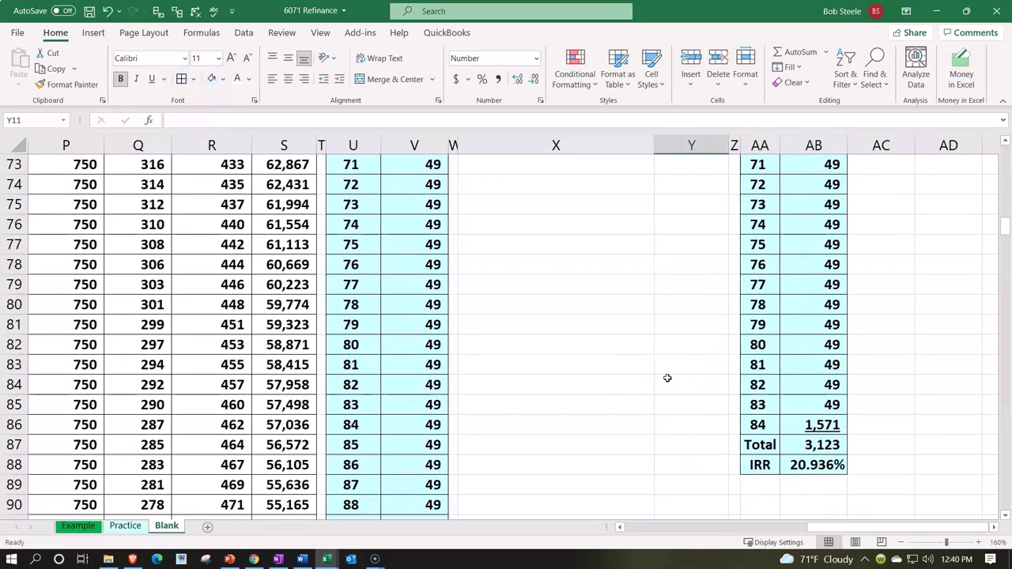
scroll(667, 378, "up", 1)
scroll(707, 339, "down", 18)
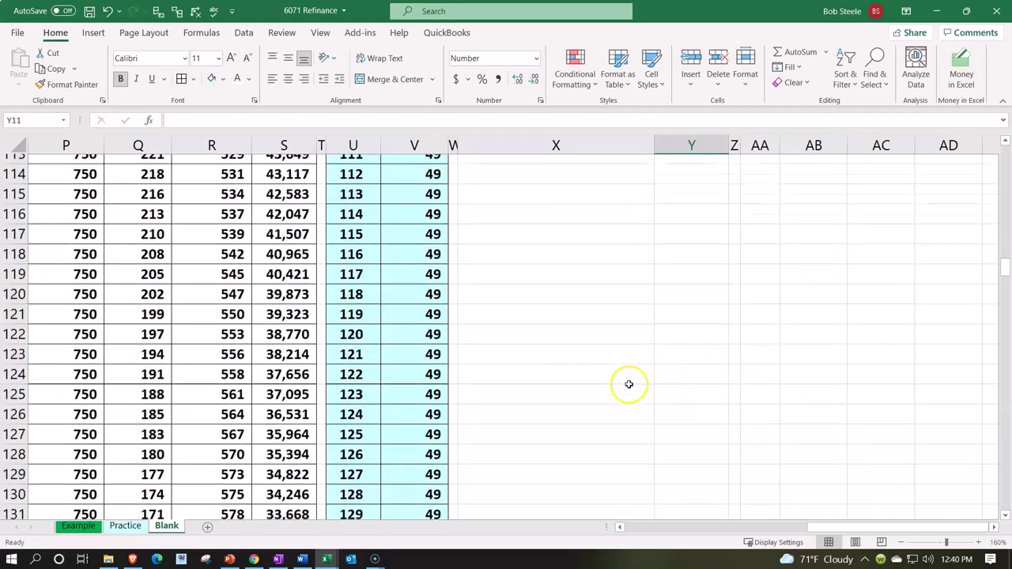
scroll(628, 384, "down", 17)
scroll(629, 385, "up", 5)
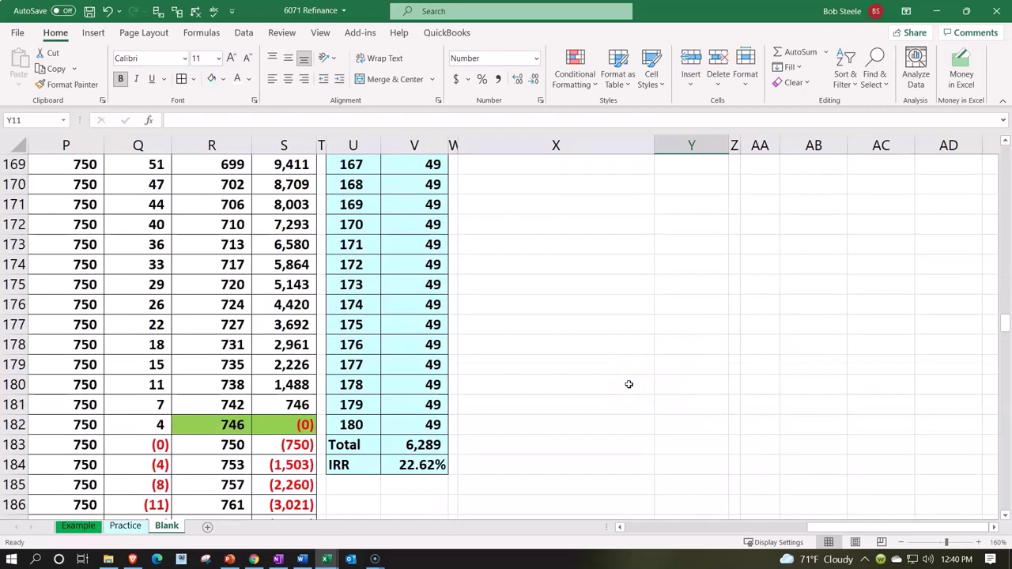
left_click(404, 430)
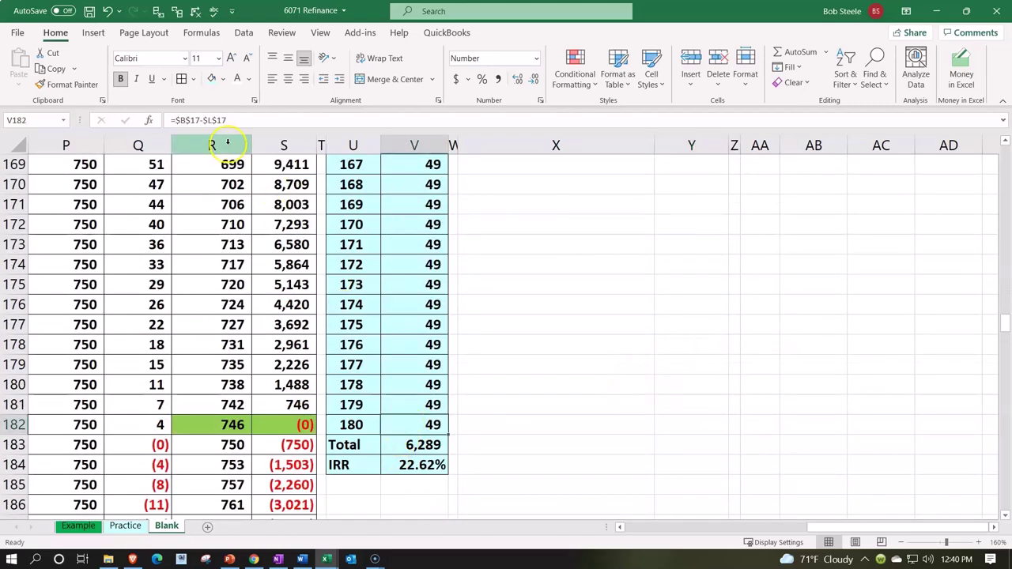
left_click(152, 78)
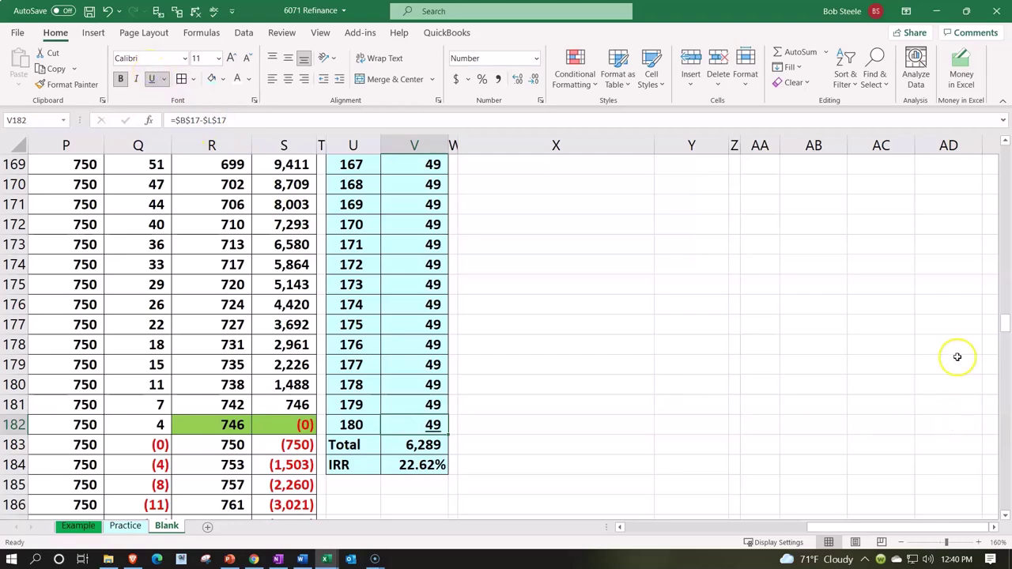
left_click_drag(1002, 325, 997, 141)
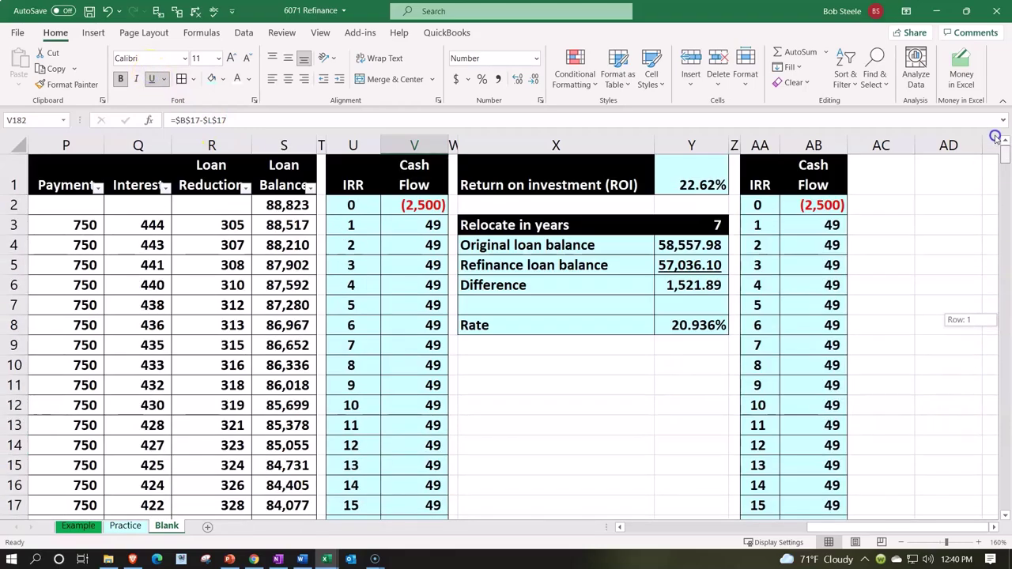
Step: Select the narrow spacer columns T, W and Z together
left_click(463, 301)
key("Left")
key("Left")
key("Left")
key("Left")
key("Left")
key("Left")
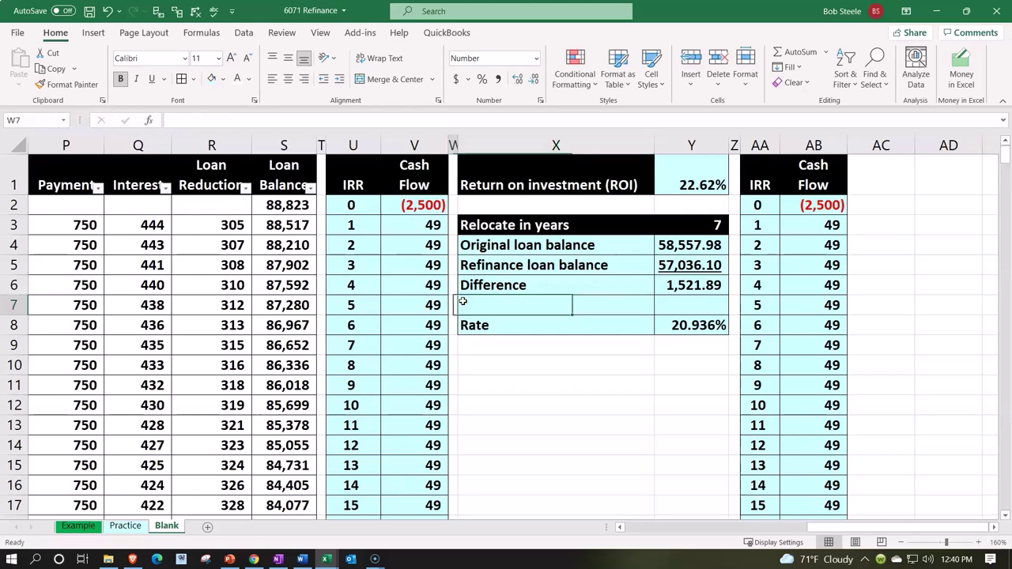
key("Left")
key("Left")
key("Left")
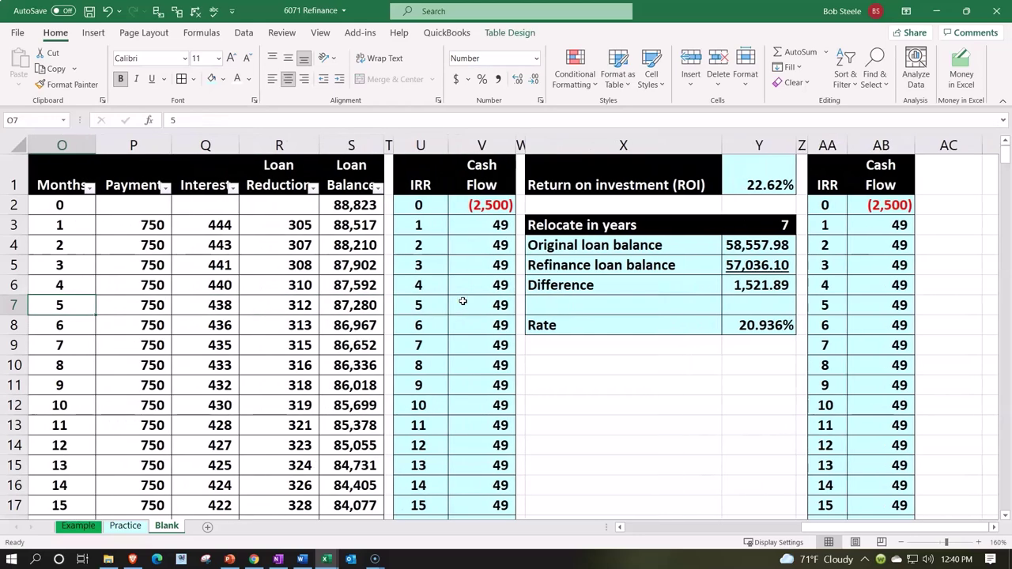
left_click(389, 144)
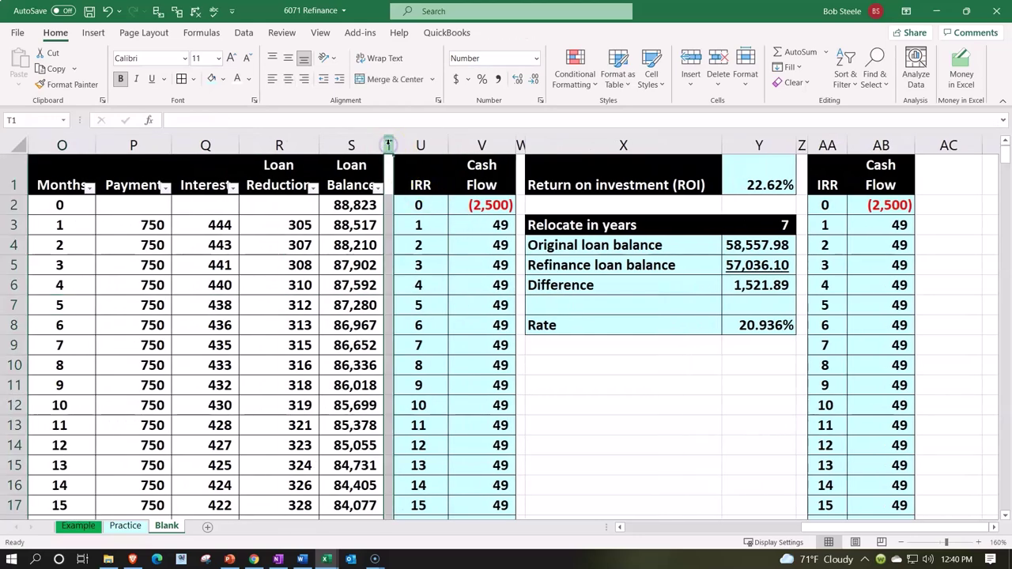
left_click(521, 145)
left_click(801, 145)
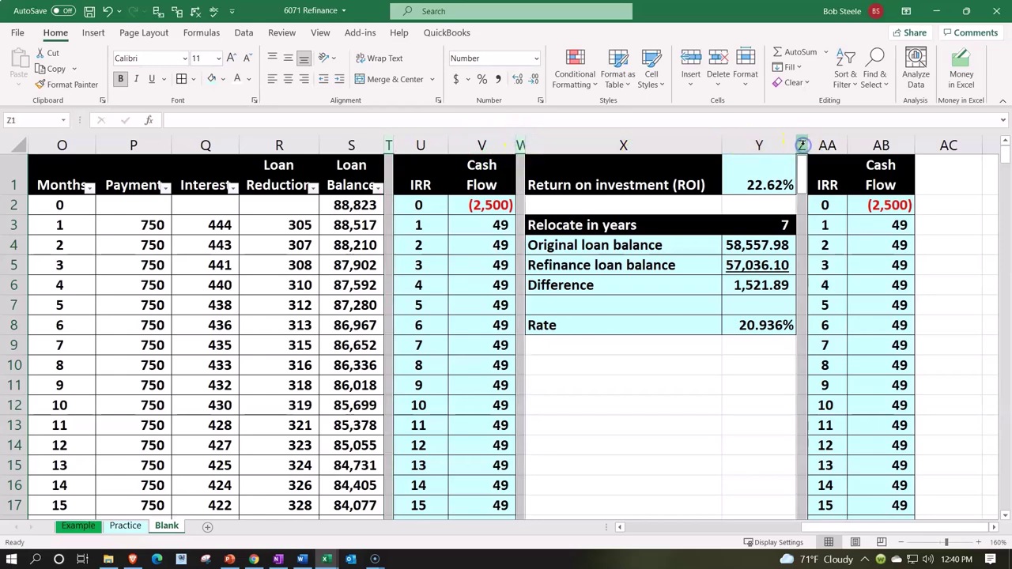